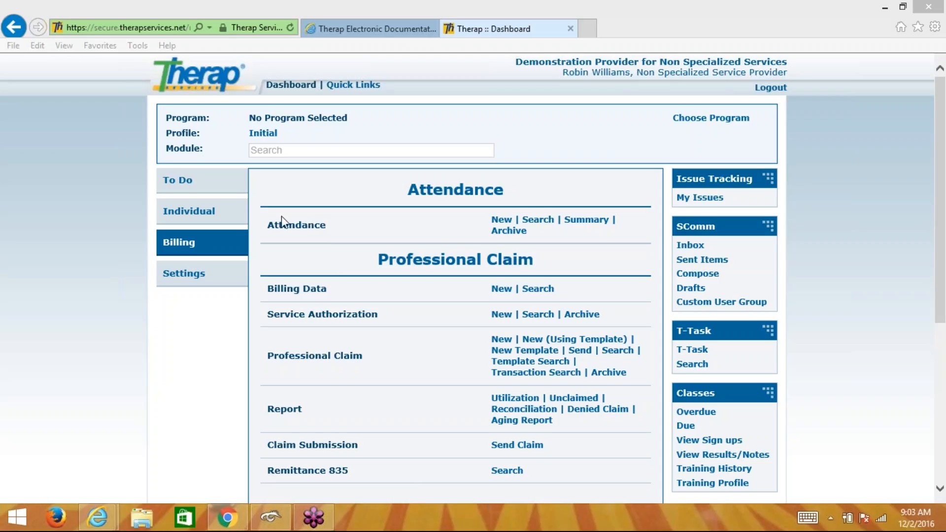
- Start a new attendance entry and set the service date to 11/29/2016
left_click(499, 220)
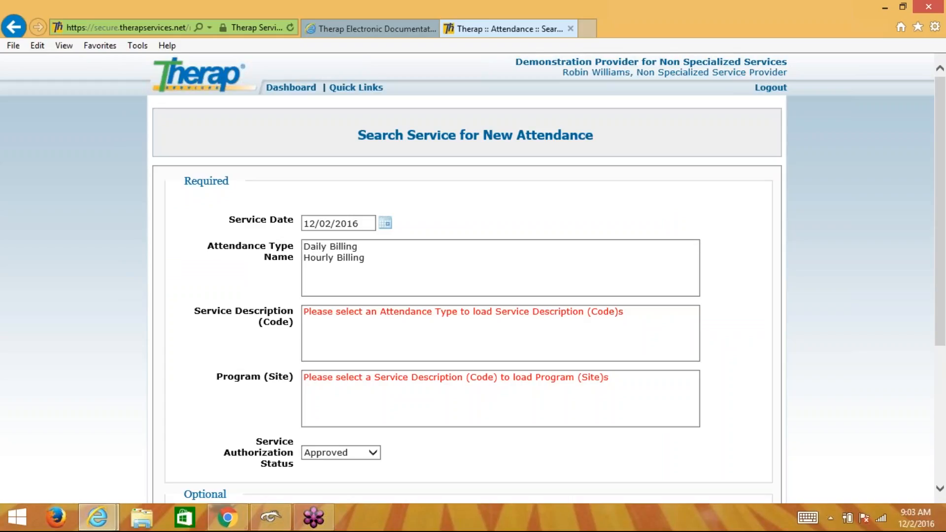
left_click(385, 223)
left_click(312, 242)
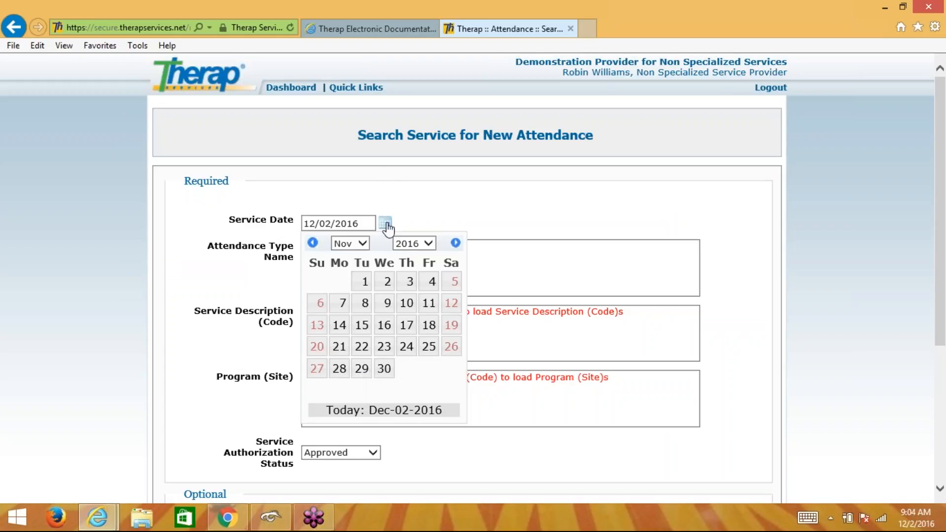
left_click(365, 368)
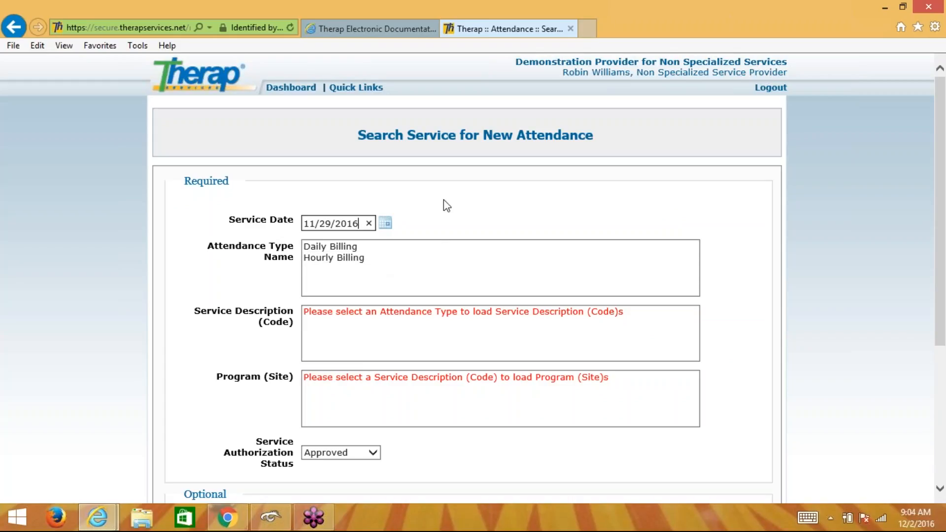
- Choose Hourly Billing attendance, the Community Living and Day Supports (CLDS) Hourly (9539) service, and its only listed program site
left_click(324, 259)
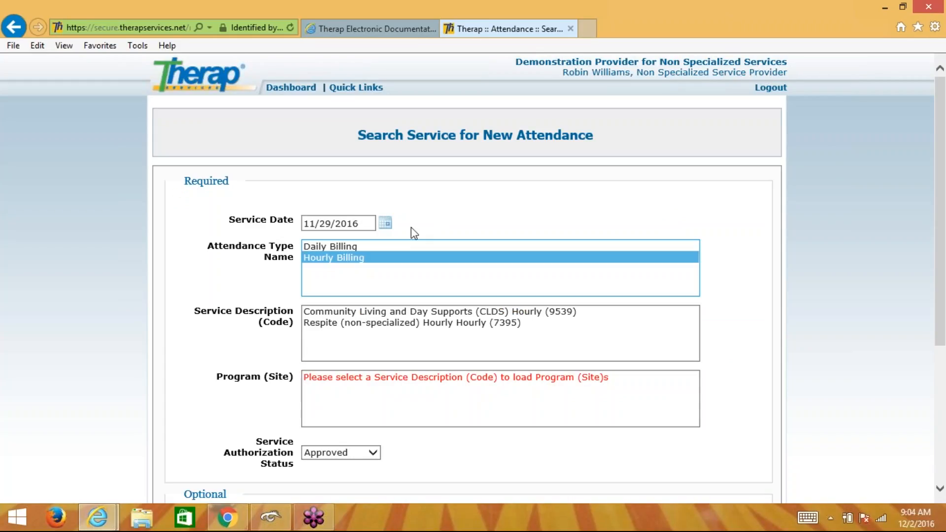
scroll(458, 185, "down", 1)
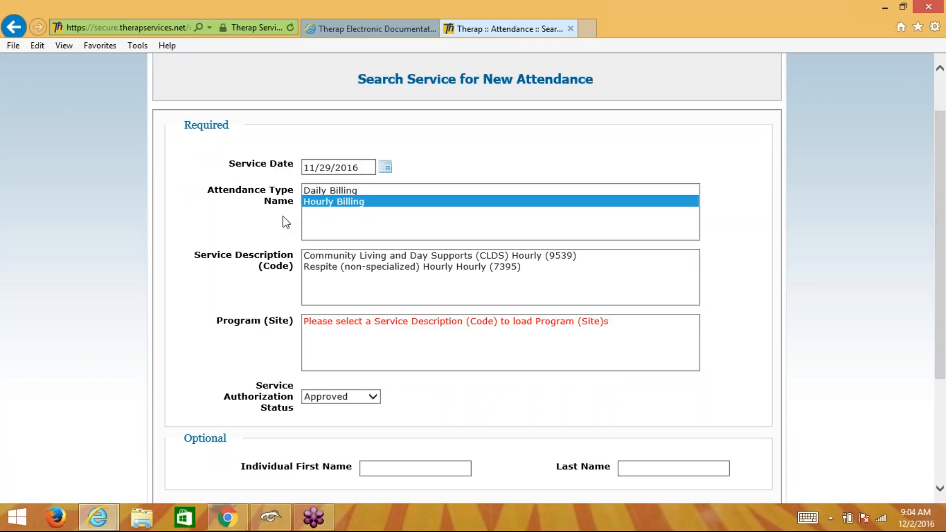
left_click(352, 257)
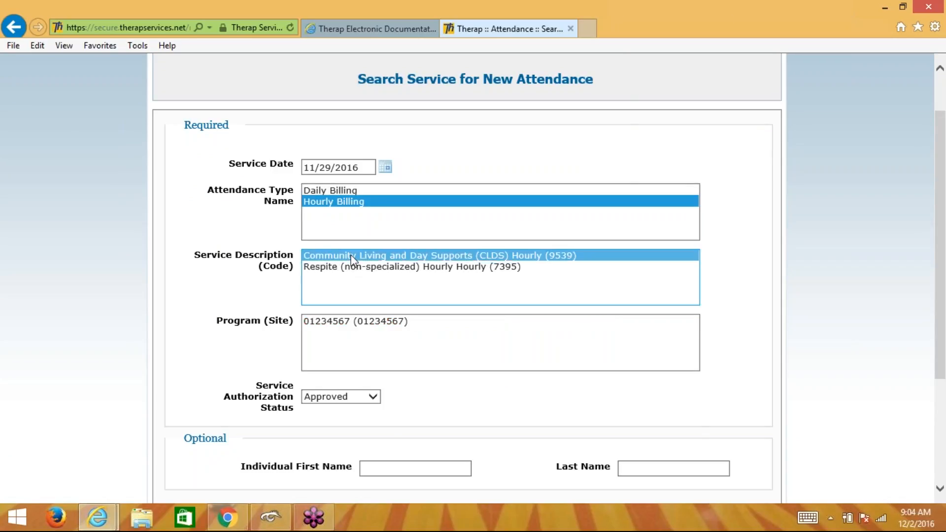
left_click(322, 325)
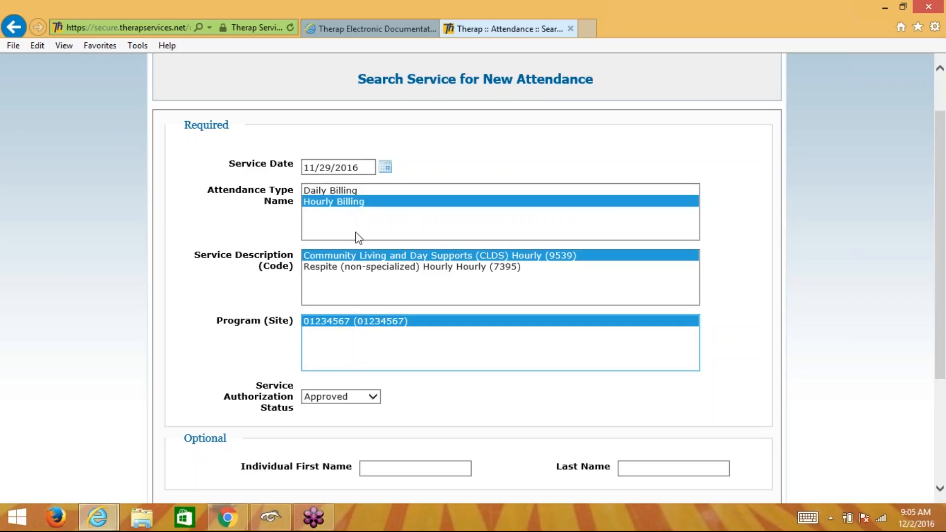
- Enter the individual's first name as an optional criterion and run the service search
scroll(221, 297, "down", 3)
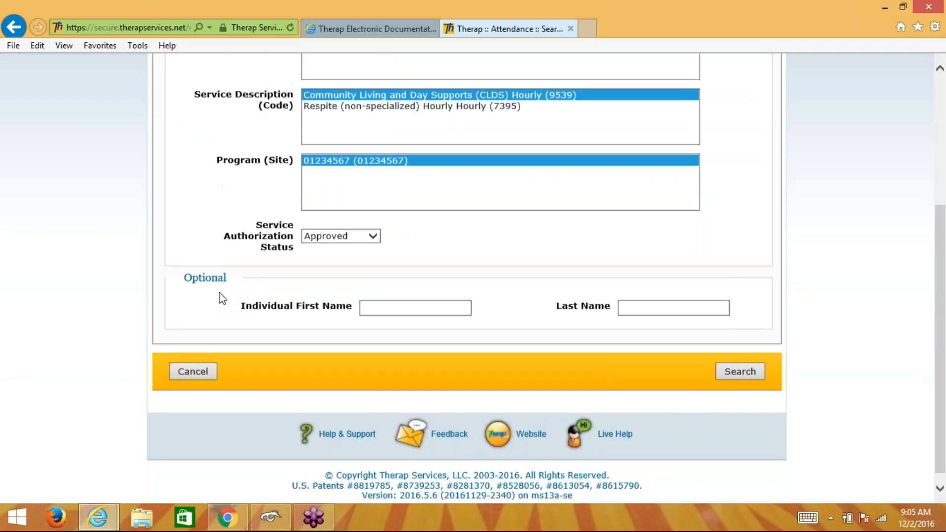
left_click(414, 302)
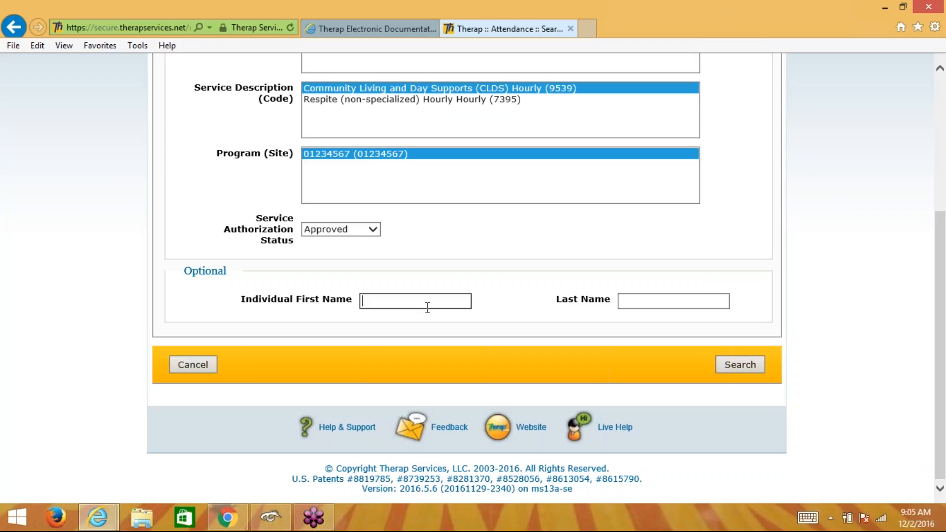
type("Calvin")
left_click(736, 368)
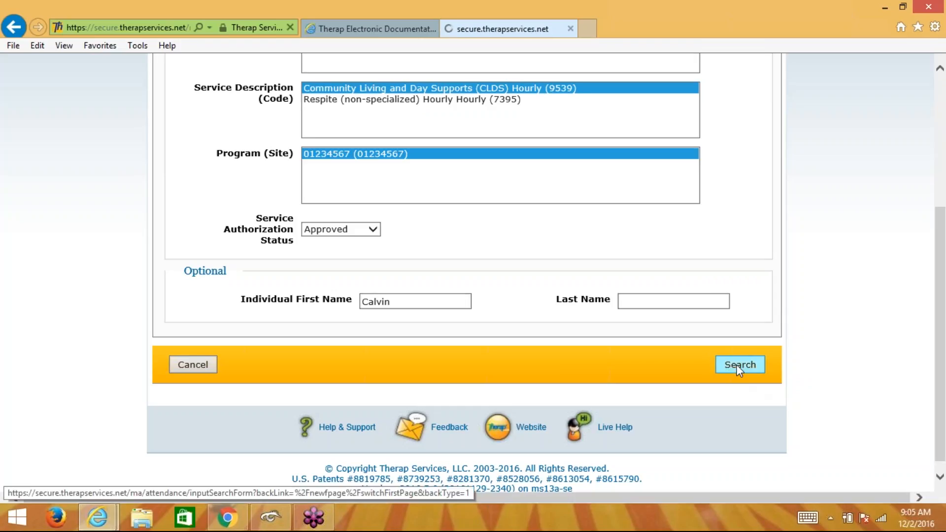
- Select the individual's attendance cell for Tuesday 29 and set the attendance option to Present (P) - [Billable]
scroll(392, 305, "down", 2)
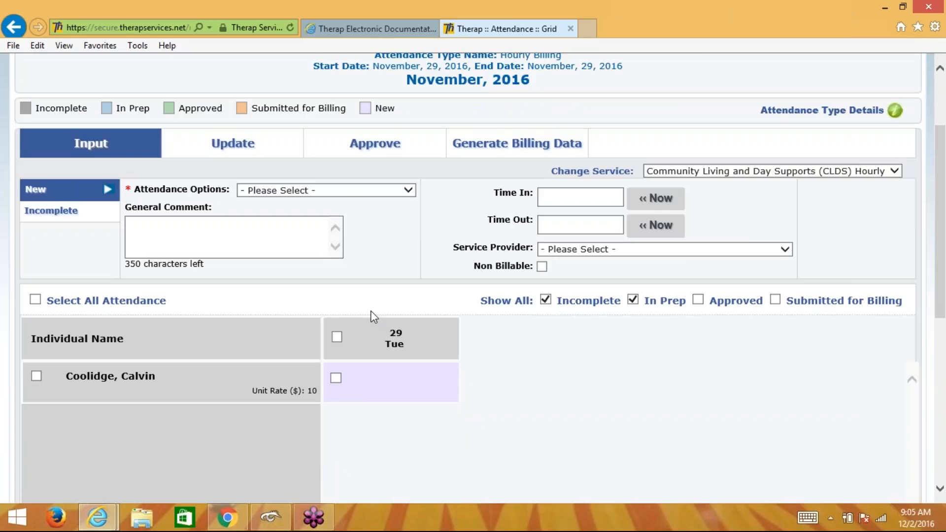
left_click(337, 378)
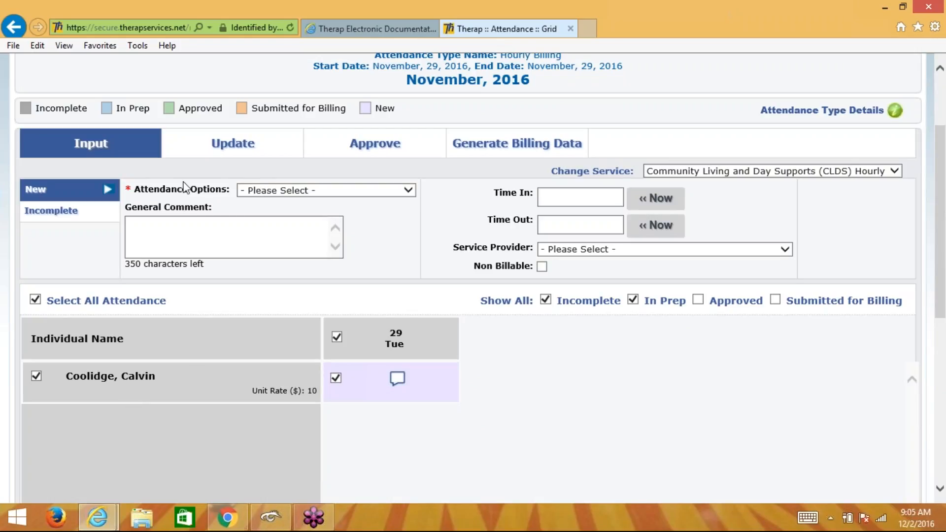
left_click(413, 193)
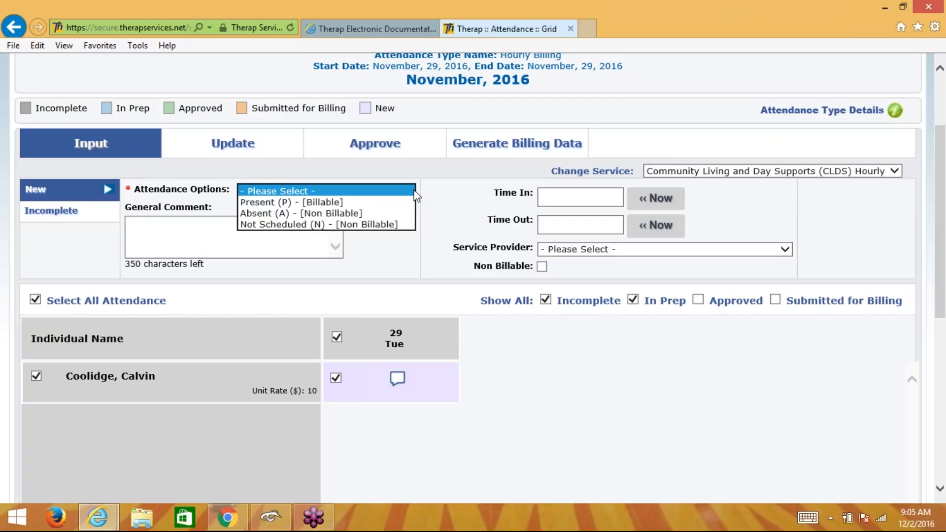
left_click(374, 205)
left_click(351, 380)
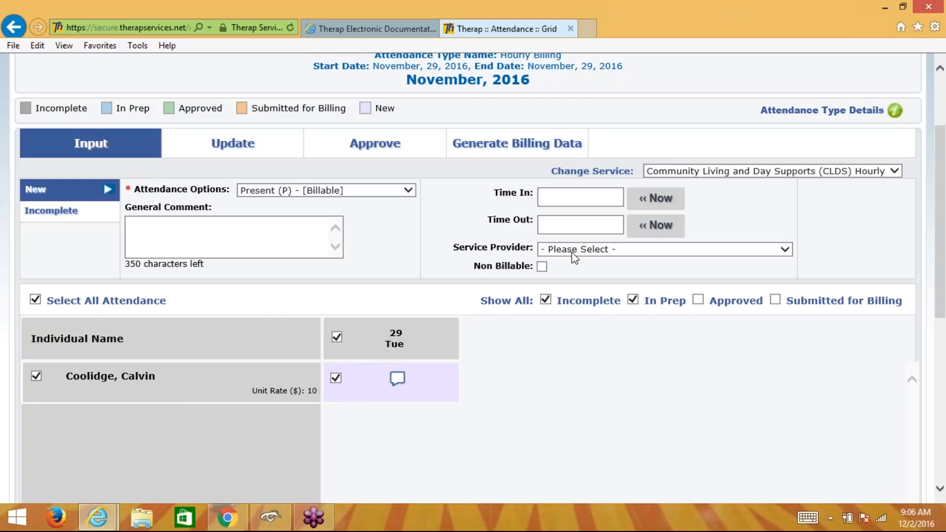
- Set the attendance Time In to 8:00 am and Time Out to 10:00 am
left_click(586, 197)
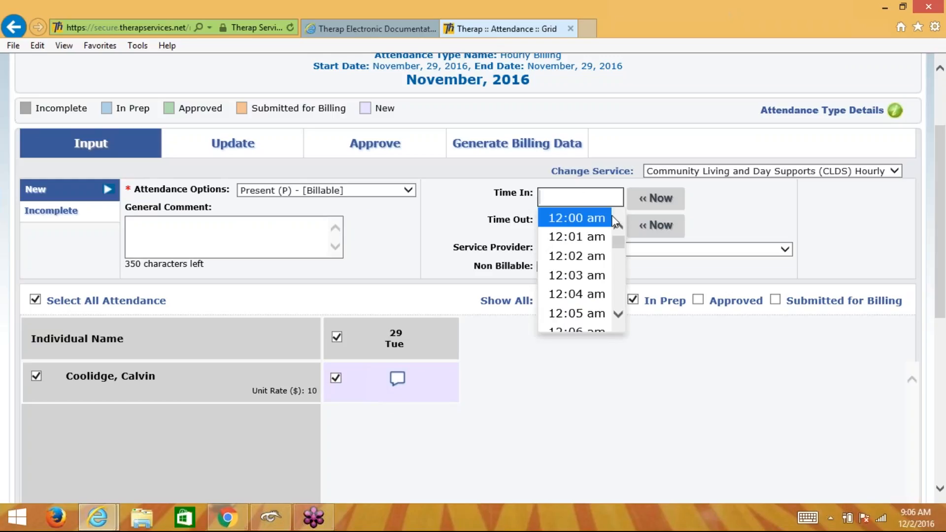
mouse_move(619, 243)
left_mouse_down()
mouse_move(619, 271)
mouse_move(619, 238)
left_mouse_up()
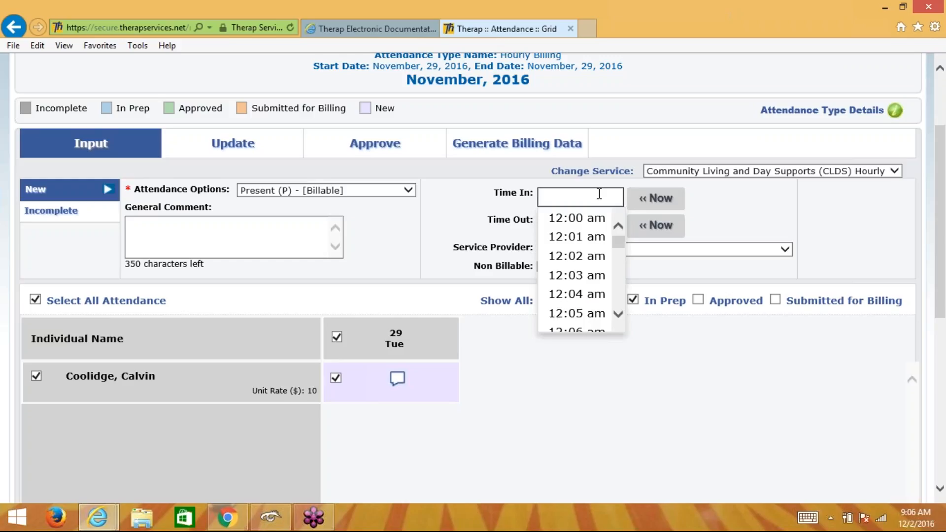
left_click(619, 314)
left_click(619, 313)
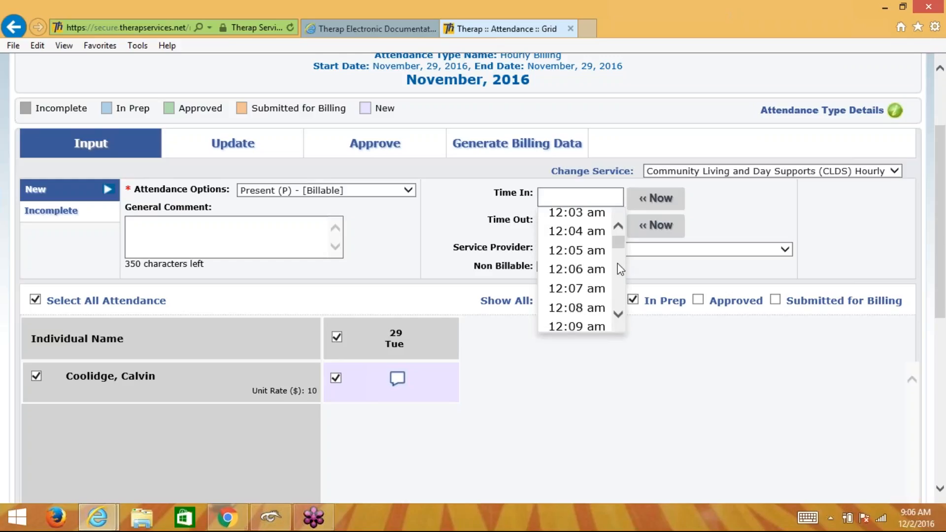
left_click(618, 226)
left_click(576, 195)
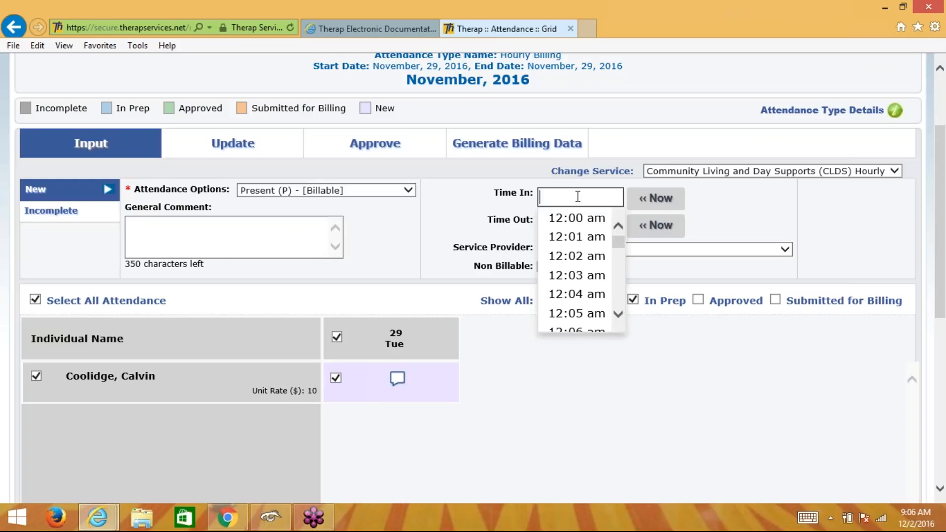
type("8:00a")
left_click(729, 229)
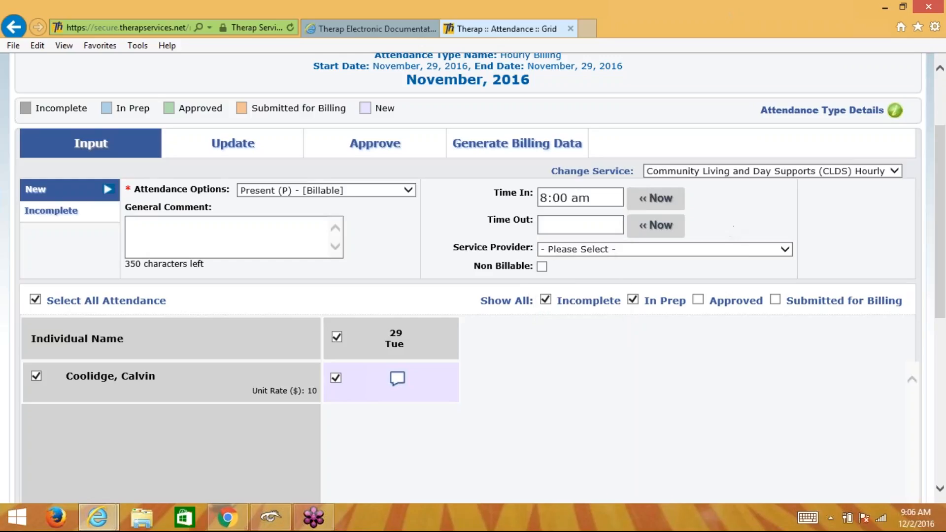
left_click(575, 228)
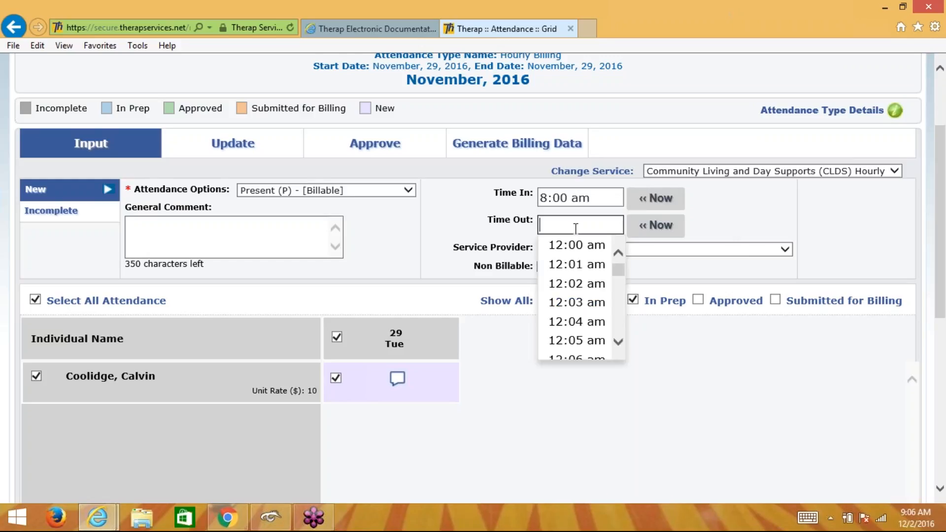
type("10:00a")
key("Tab")
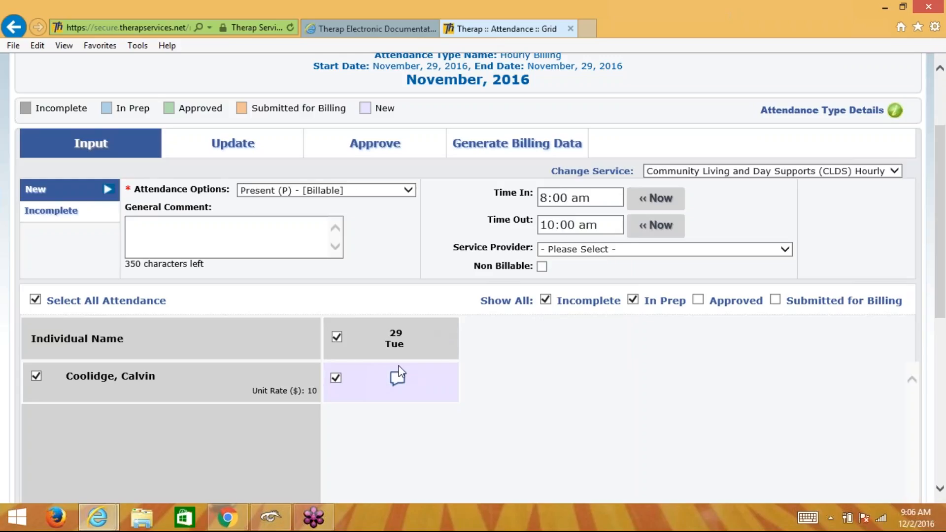
- Add a comment to the Tuesday 29 cell saying staff went to the YMCA with the individual and worked out on the treadmill
left_click(413, 387)
left_click(397, 381)
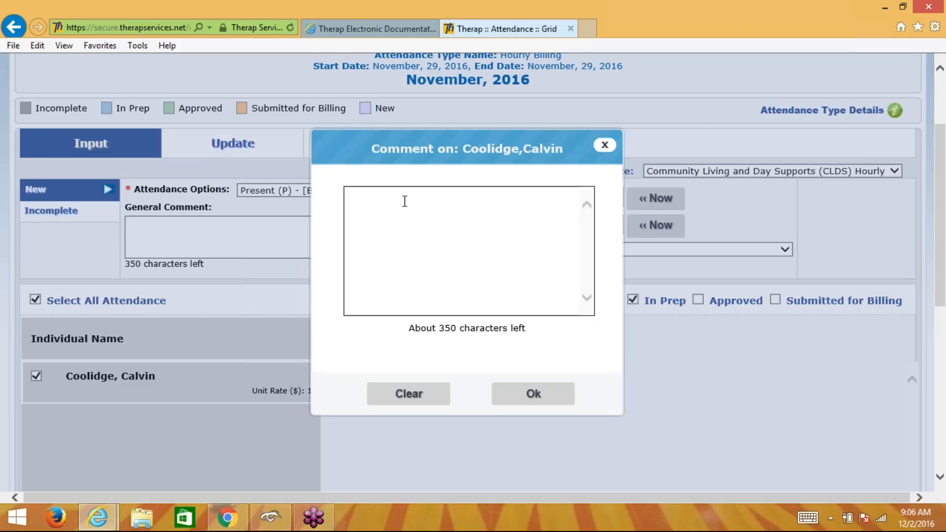
type("WEnt")
key("BackSpace")
key("BackSpace")
key("BackSpace")
type("ent to the YMCA with Calv")
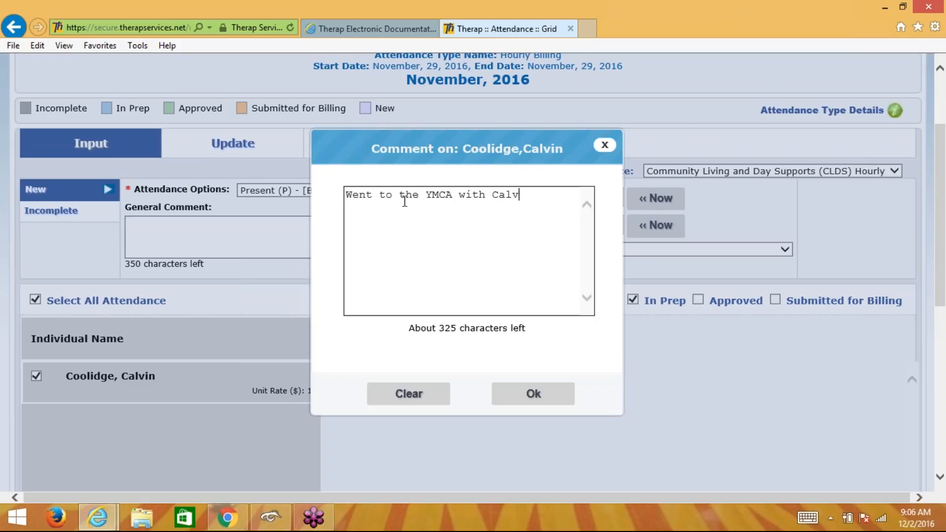
type("in and worked out on")
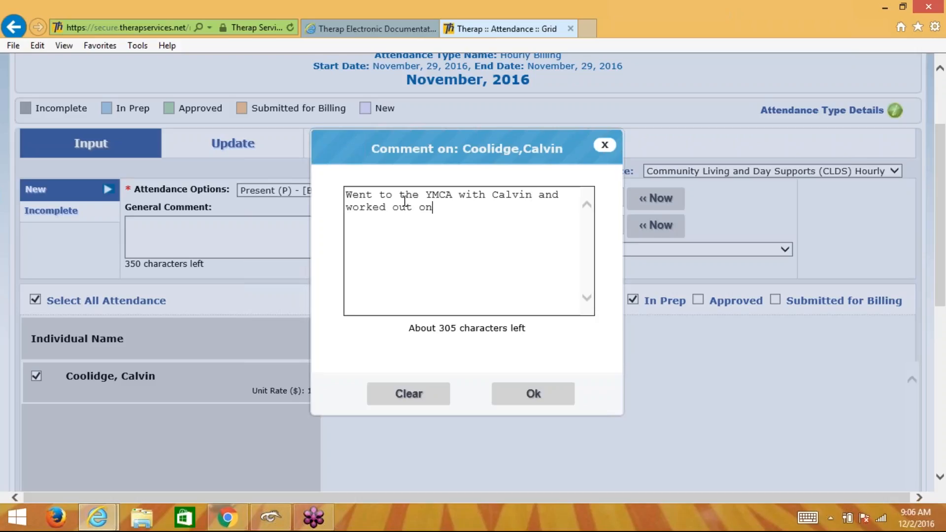
type(" the treadmil")
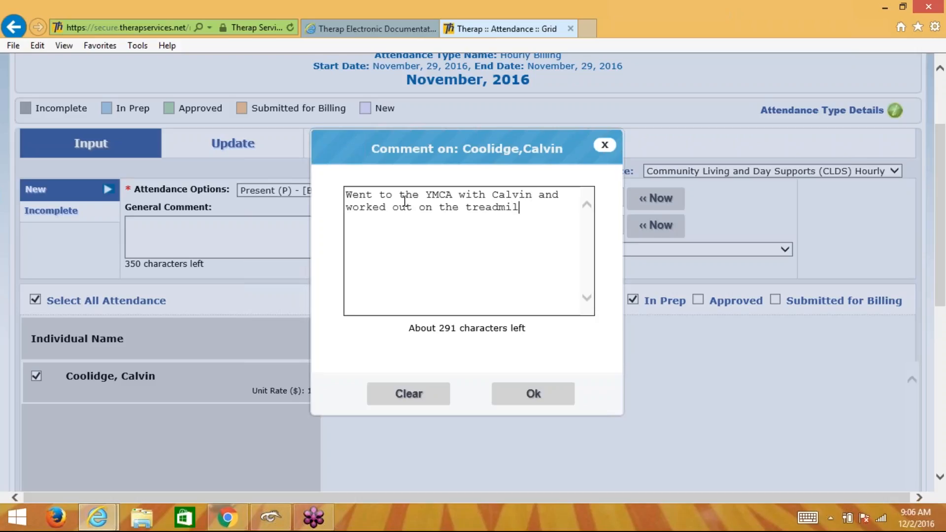
type("l....")
key("BackSpace")
key("BackSpace")
key("BackSpace")
left_click(527, 408)
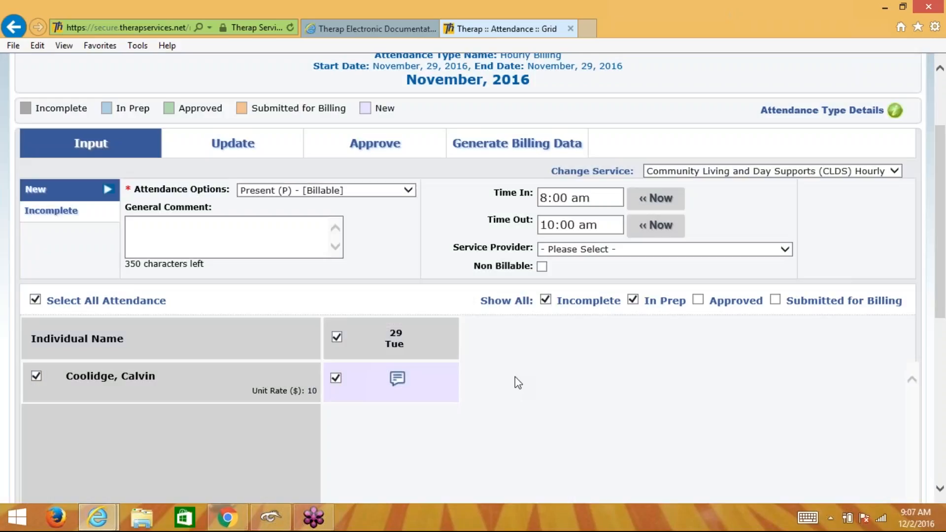
- Assign the logged-in Non Specialized Service Provider as the service provider and submit the new attendance
scroll(552, 197, "down", 1)
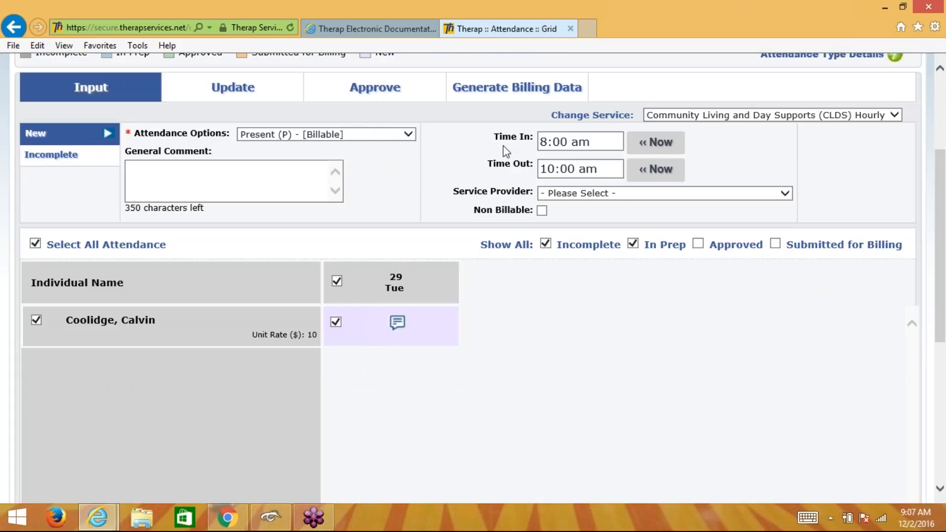
left_click(394, 323)
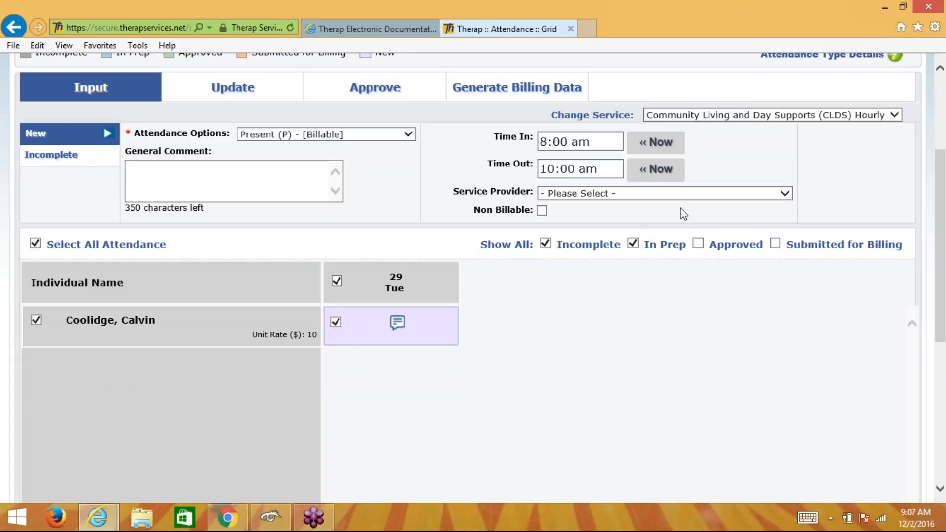
left_click(657, 192)
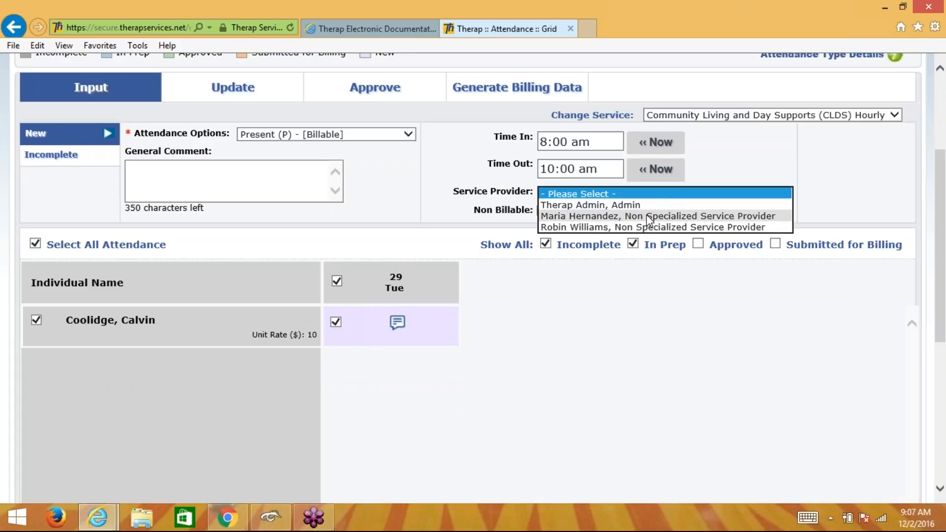
left_click(645, 227)
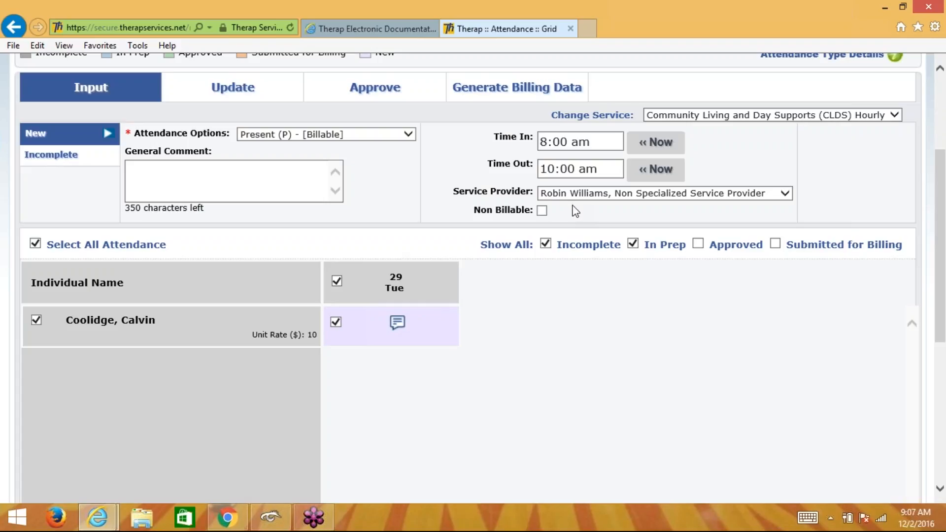
left_click_drag(942, 232, 941, 348)
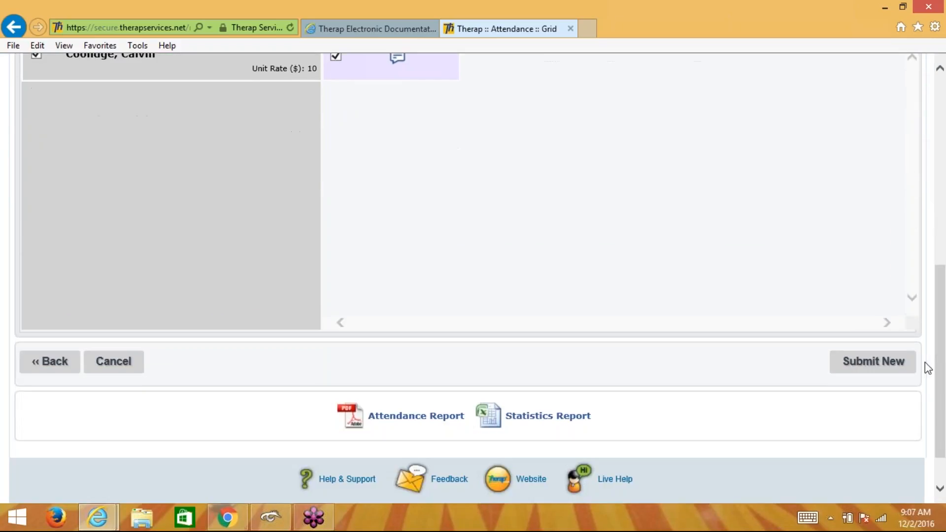
left_click(880, 378)
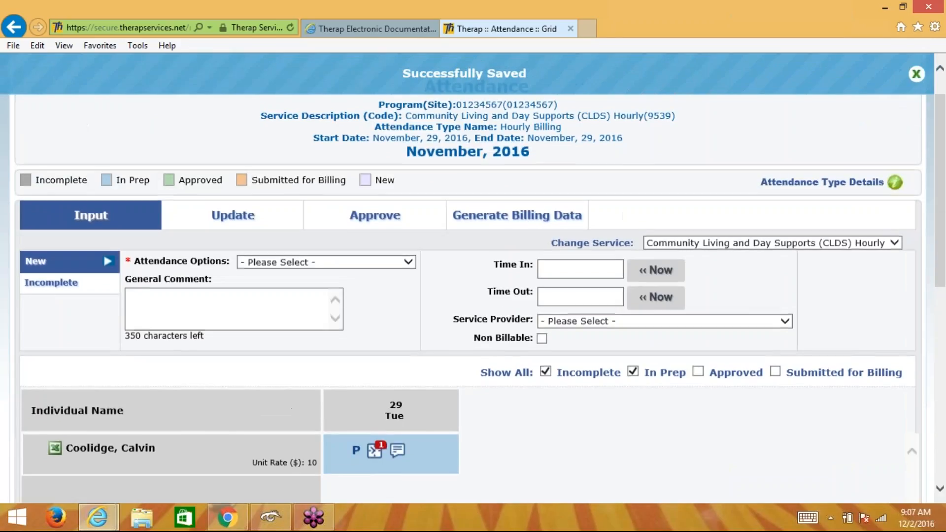
- Open the submitted Present entry for Tuesday 29 to view its attendance data
scroll(468, 296, "down", 1)
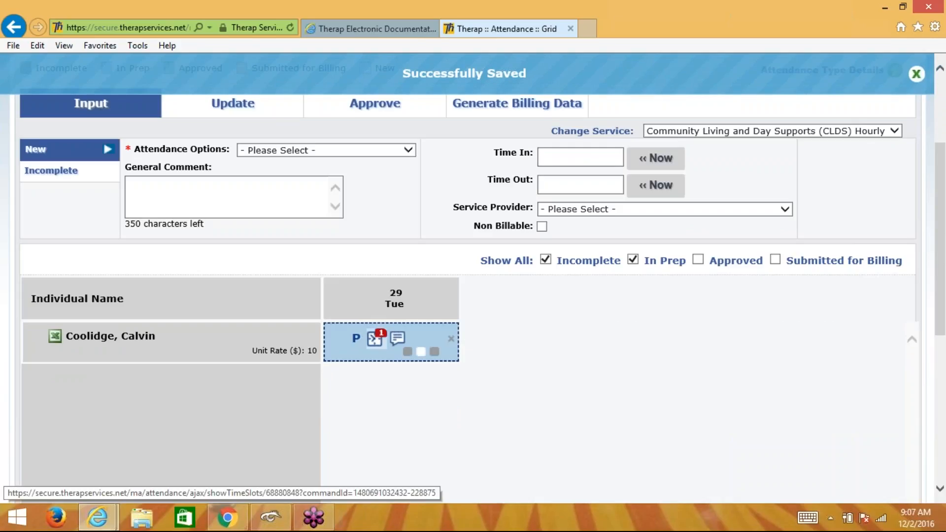
mouse_move(377, 341)
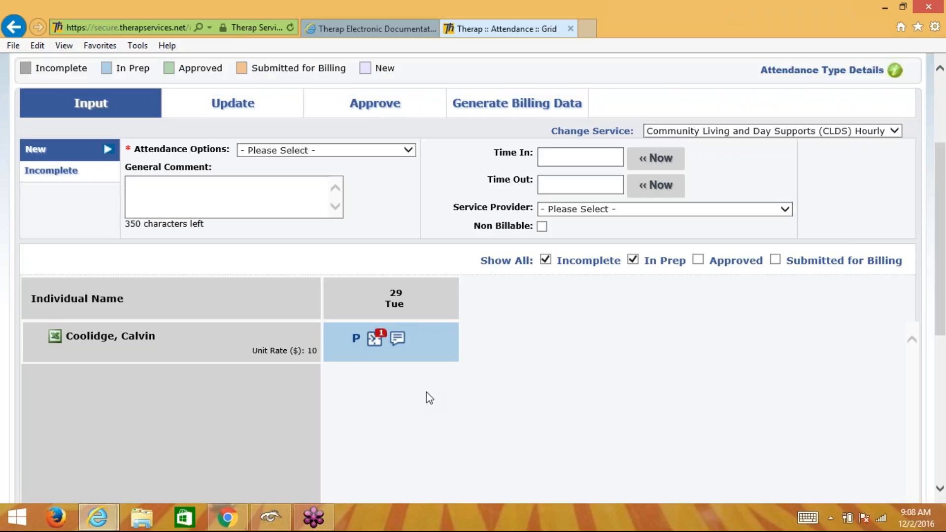
left_click(355, 341)
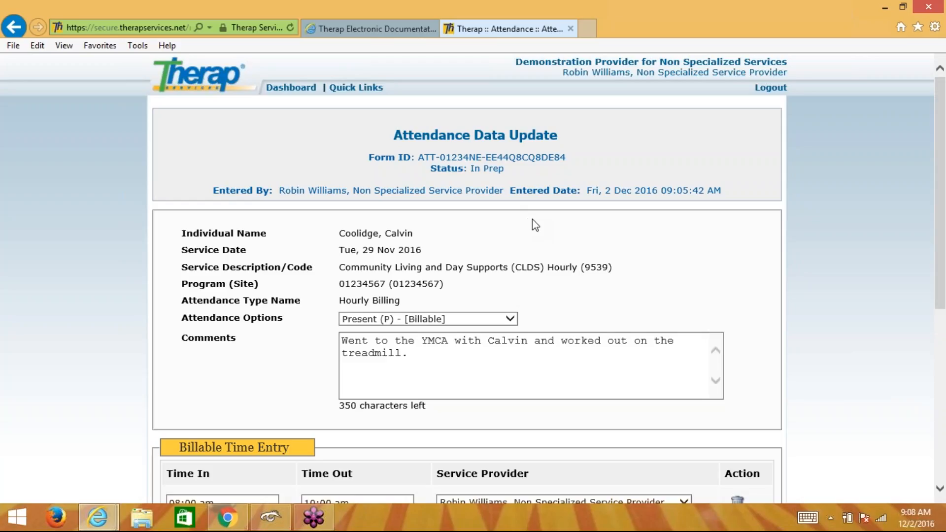
- Add a second billable time entry from 1:00 pm to 2:30 pm with the logged-in Non Specialized Service Provider
scroll(532, 225, "down", 3)
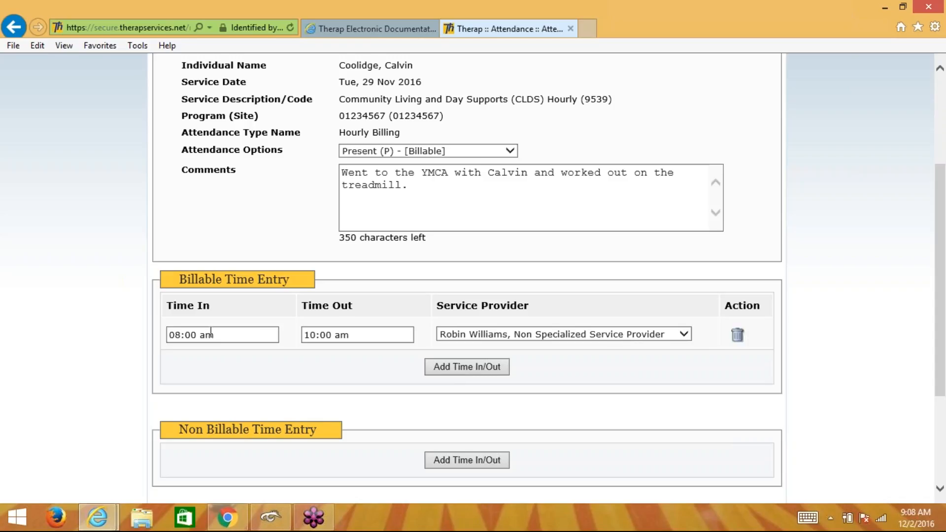
left_click(457, 368)
scroll(354, 378, "down", 3)
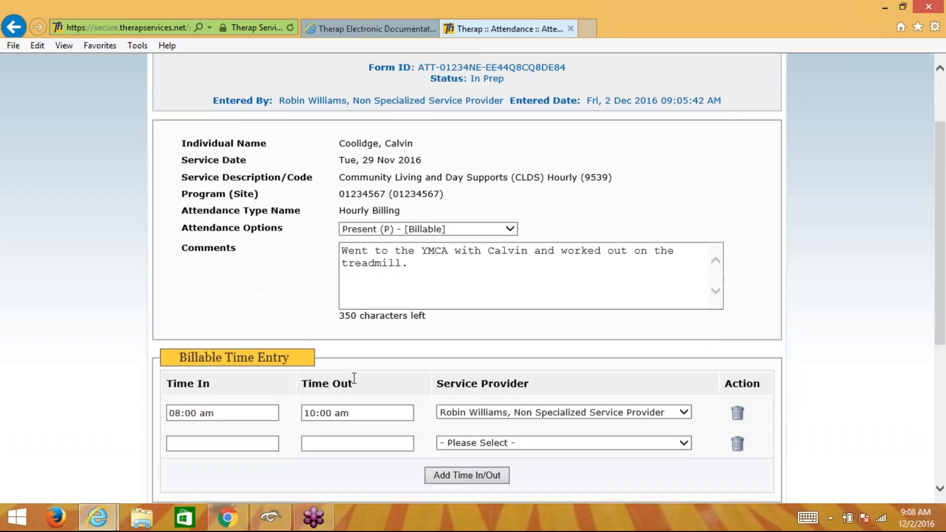
scroll(354, 378, "down", 1)
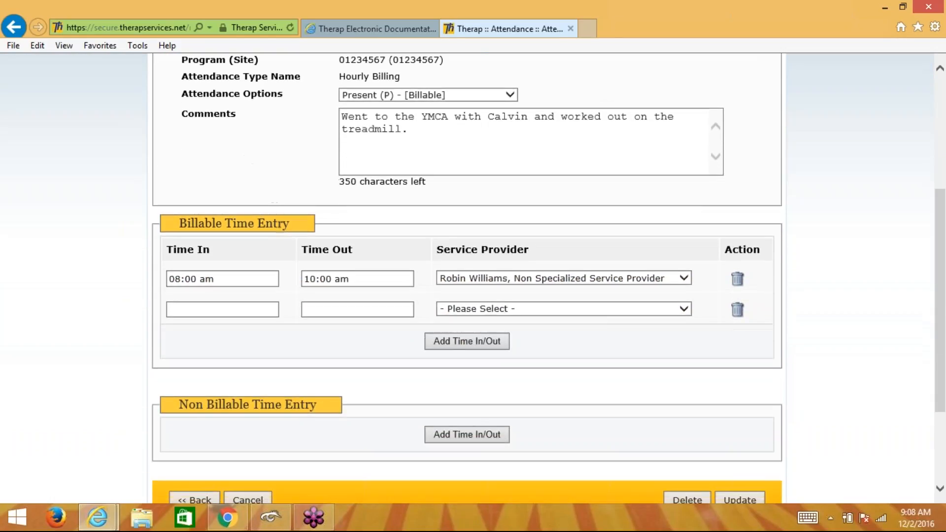
left_click(226, 314)
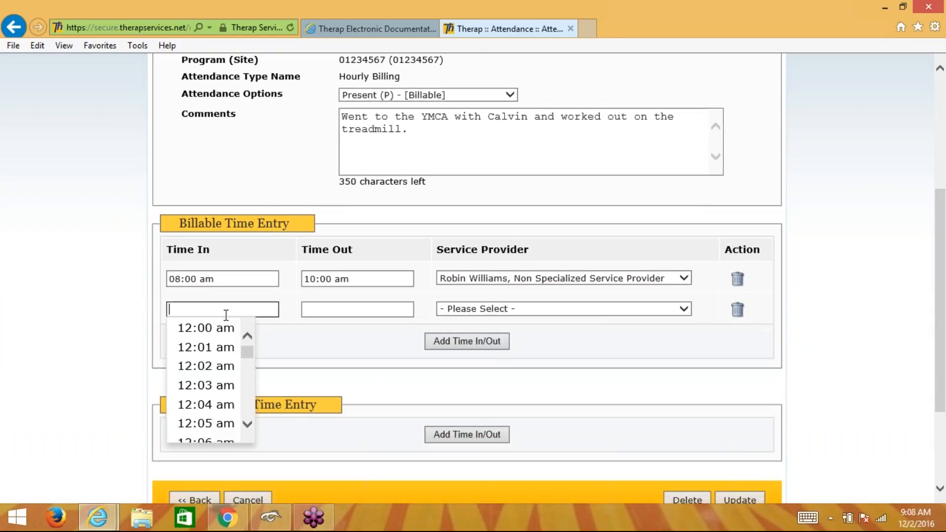
type("1:00p")
key("Tab")
type("2:30p")
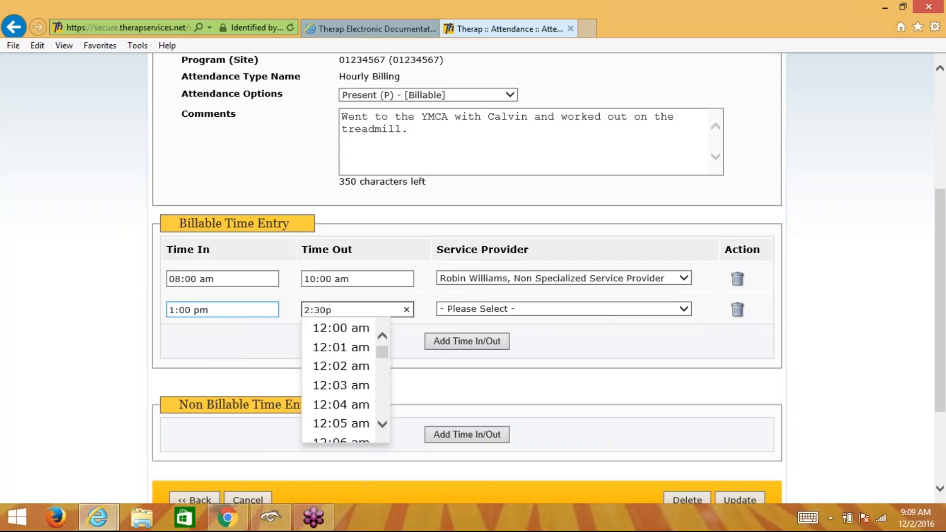
left_click(536, 362)
left_click(495, 309)
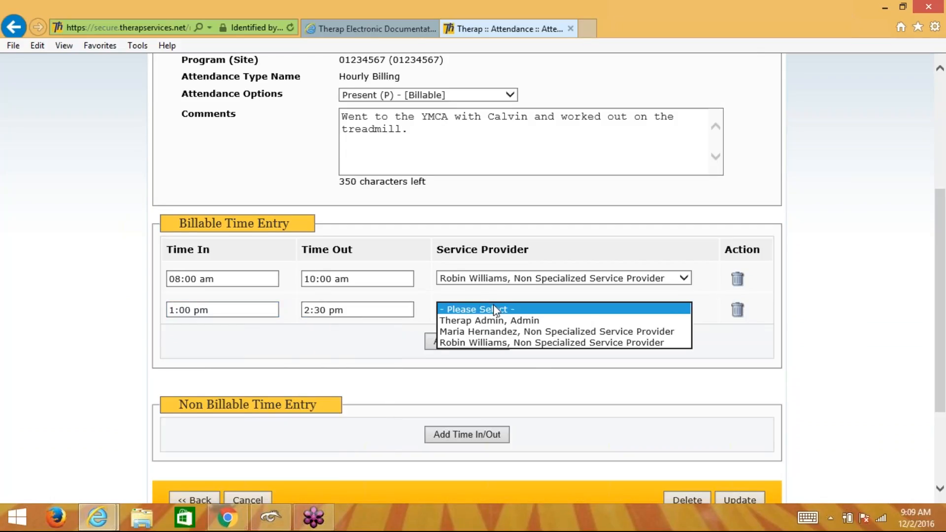
left_click(372, 367)
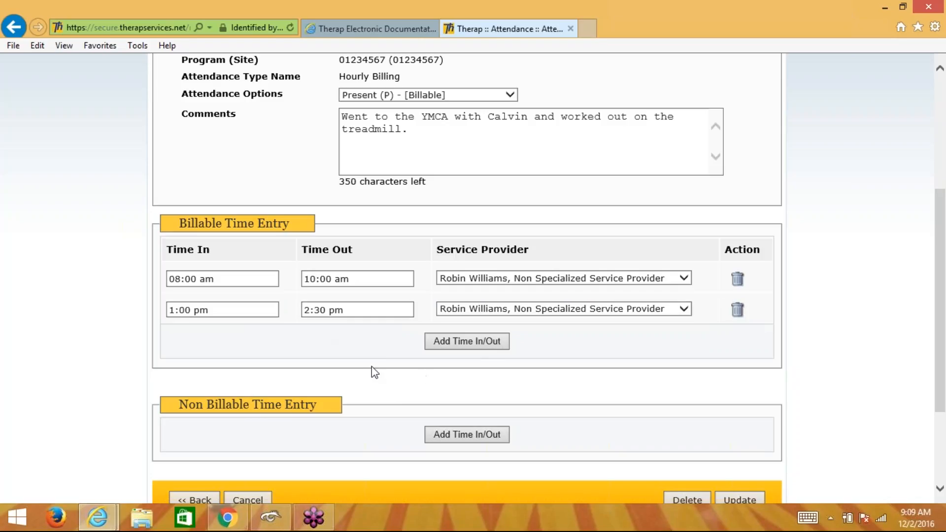
- Open the attendance comment for editing at the end of its existing text
scroll(621, 352, "up", 3)
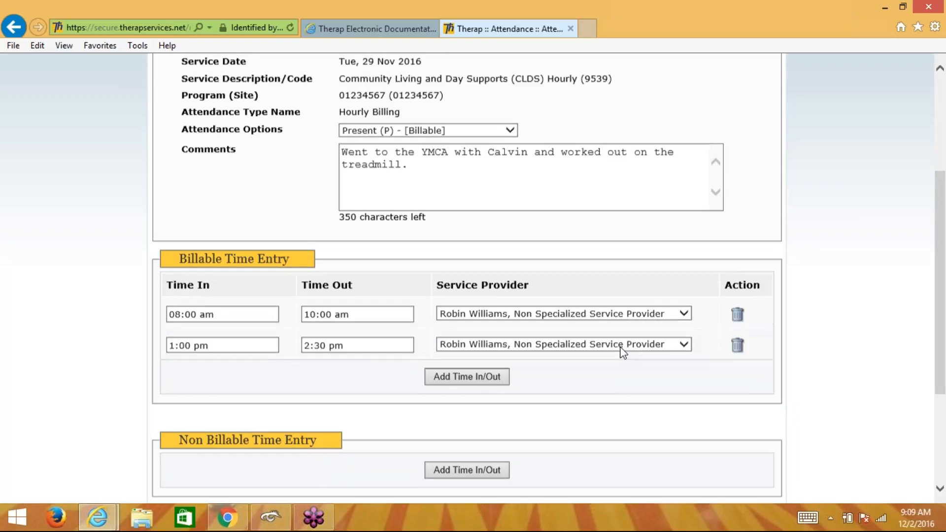
left_click(436, 247)
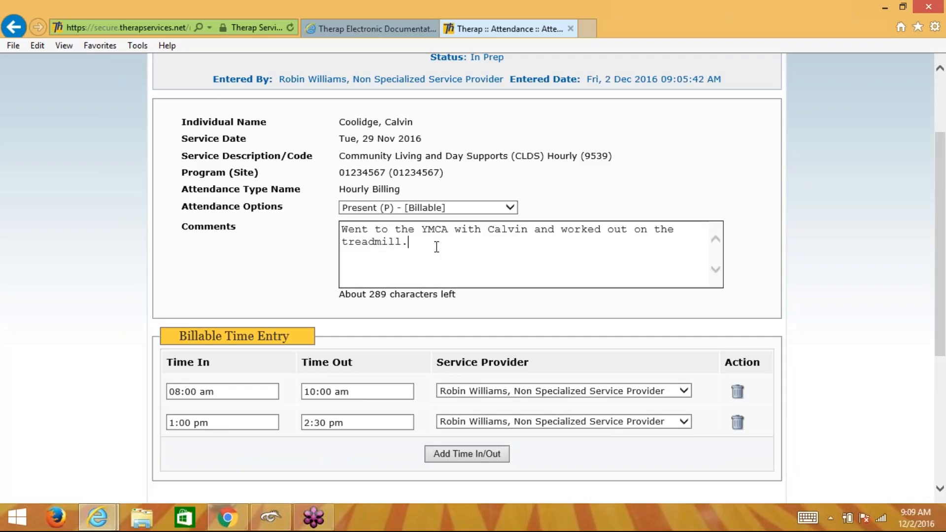
type("*******")
key("BackSpace")
key("BackSpace")
key("BackSpace")
key("BackSpace")
key("BackSpace")
key("BackSpace")
key("BackSpace")
key("BackSpace")
type("--------")
key("BackSpace")
key("BackSpace")
key("BackSpace")
key("BackSpace")
key("BackSpace")
key("BackSpace")
key("BackSpace")
key("BackSpace")
- Append "*******Went to the Laundromat and did laundry." to the attendance comment
type("*******Went to the laundroma")
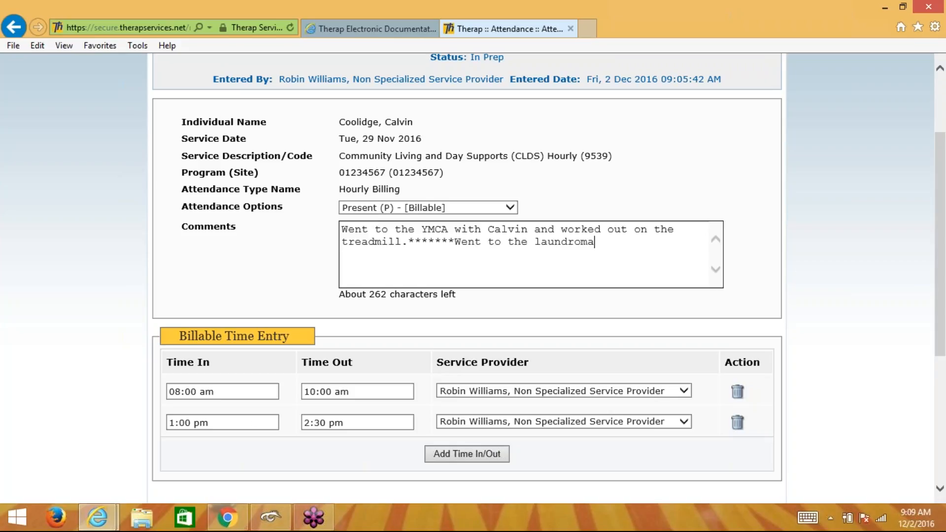
type("t and did launry")
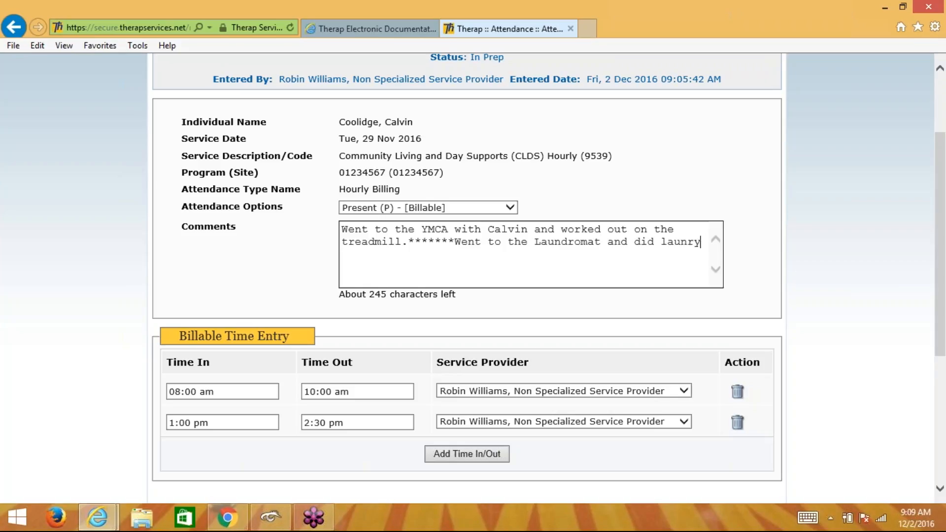
key("BackSpace")
key("BackSpace")
type("dry.")
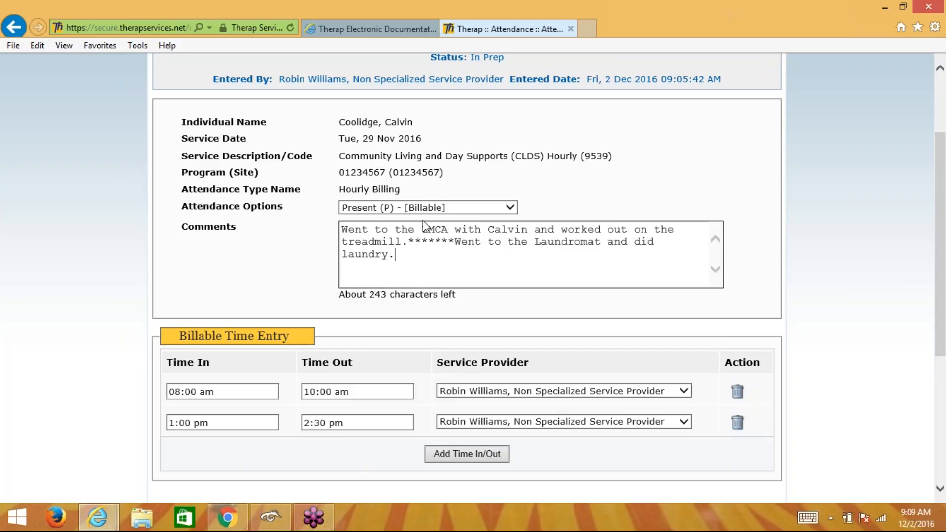
- Save the changes to the Tuesday 29 attendance data by updating the record
scroll(472, 278, "down", 1)
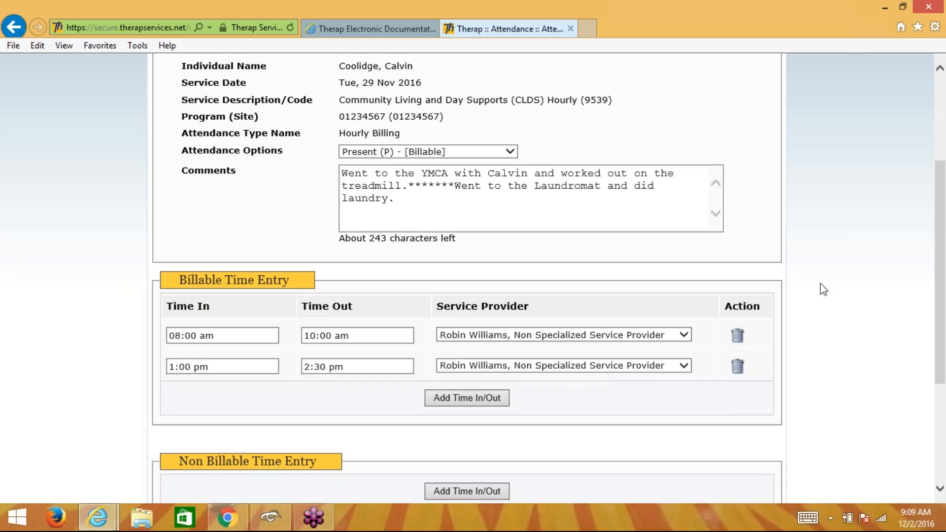
scroll(822, 289, "down", 3)
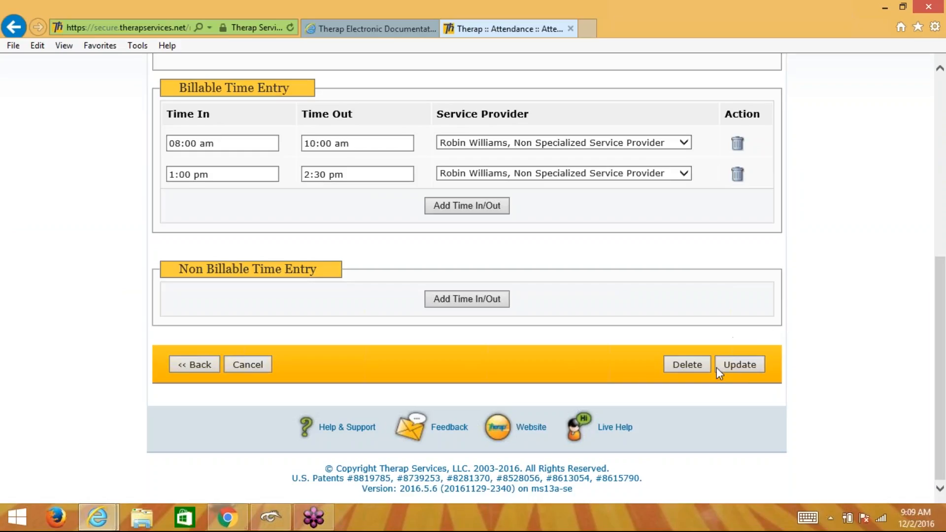
left_click(738, 364)
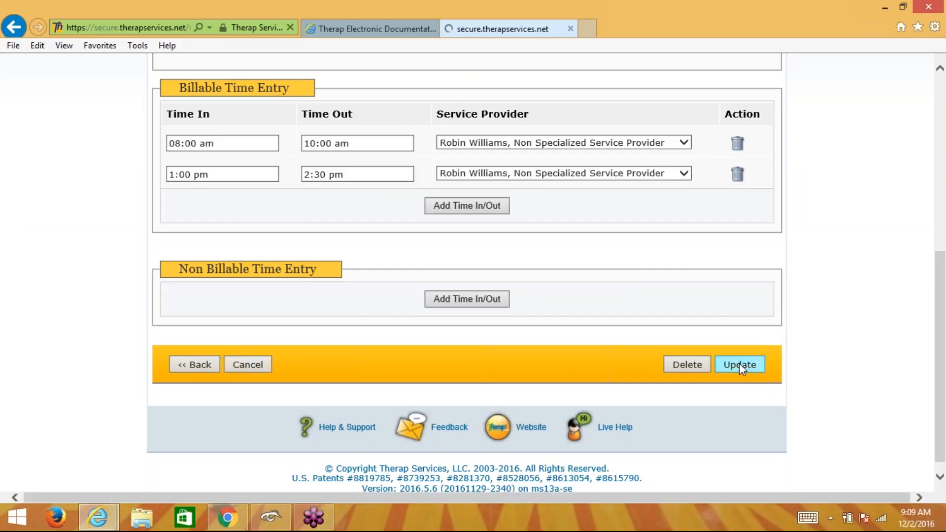
- View the comment on the Tuesday 29 Present entry in the attendance grid, and close it
scroll(466, 278, "down", 3)
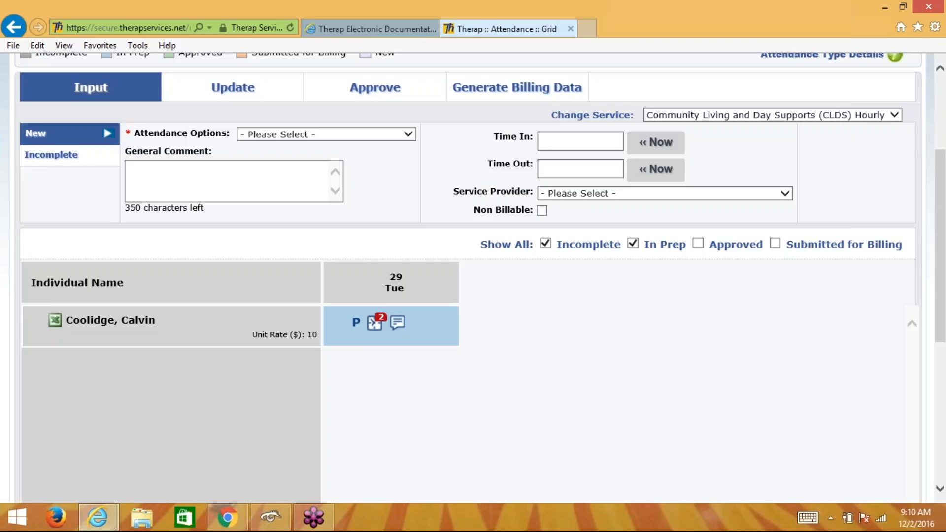
left_click(379, 327)
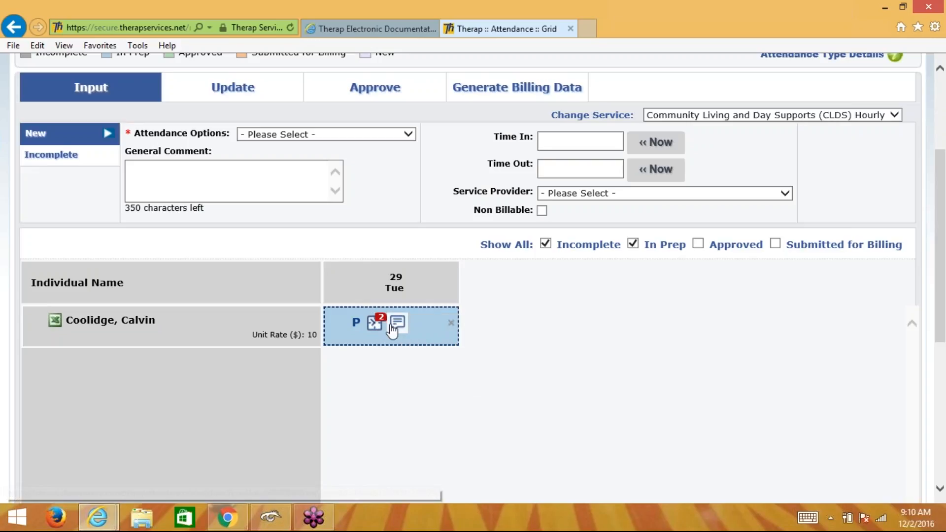
left_click(394, 323)
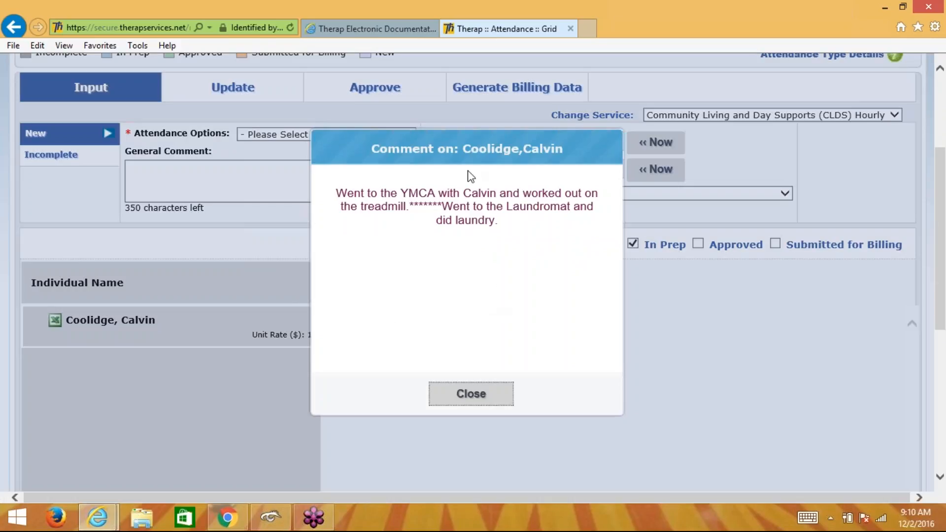
left_click(449, 400)
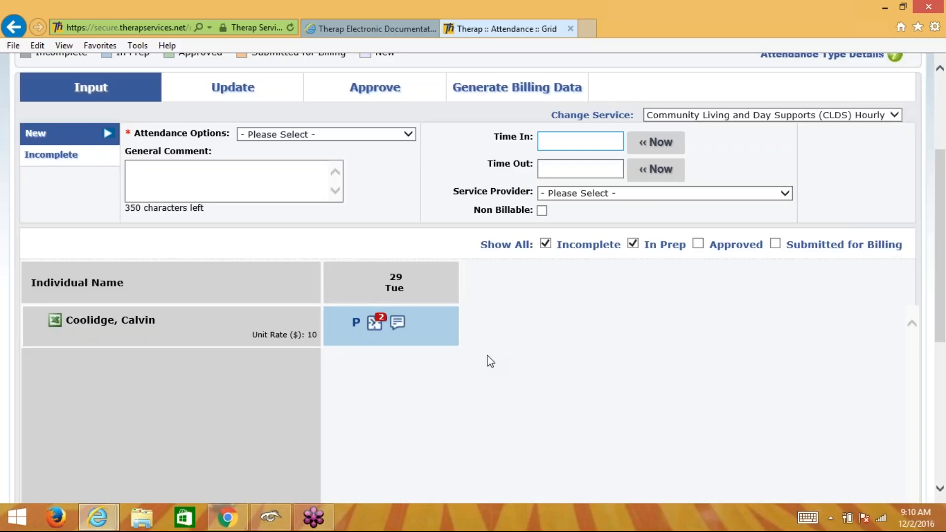
- Change the attendance service to Respite (non-specialized) Hourly Hourly, confirm the change, and check the service description in the page header
scroll(490, 362, "up", 2)
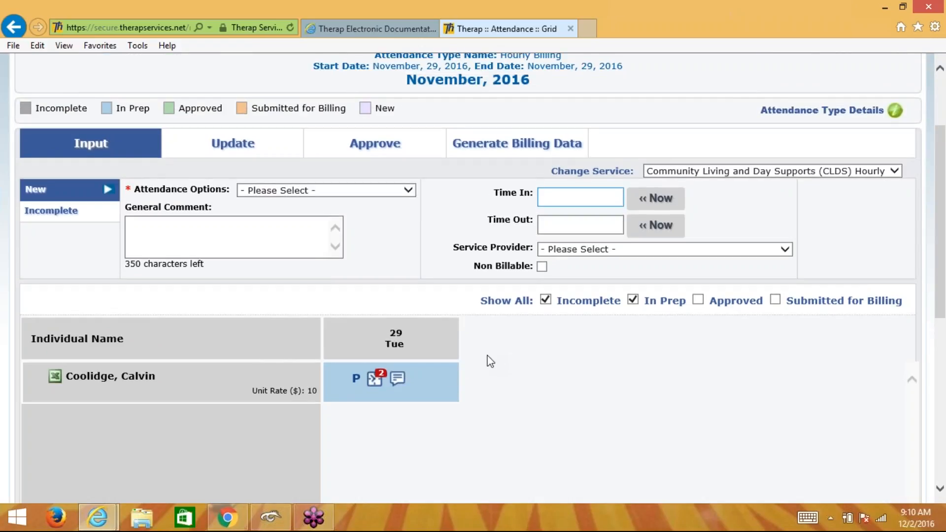
scroll(490, 362, "up", 4)
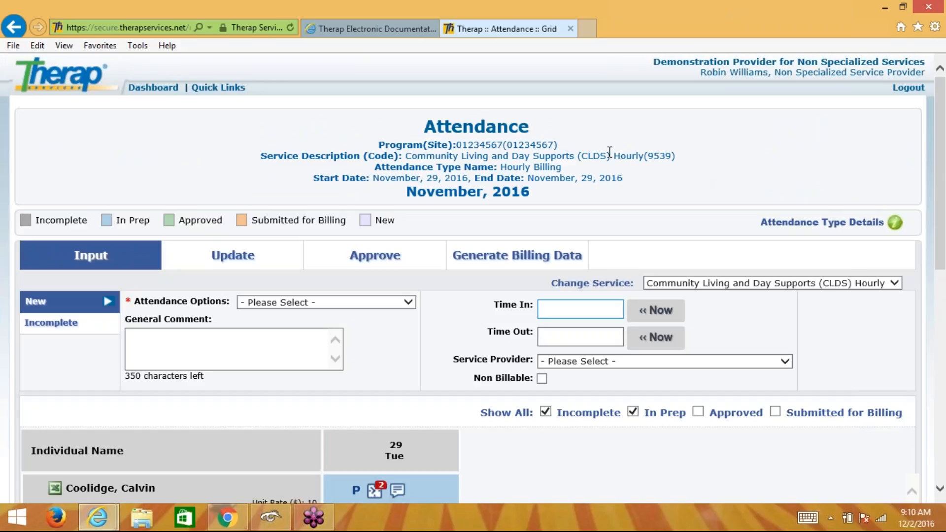
scroll(646, 210, "down", 2)
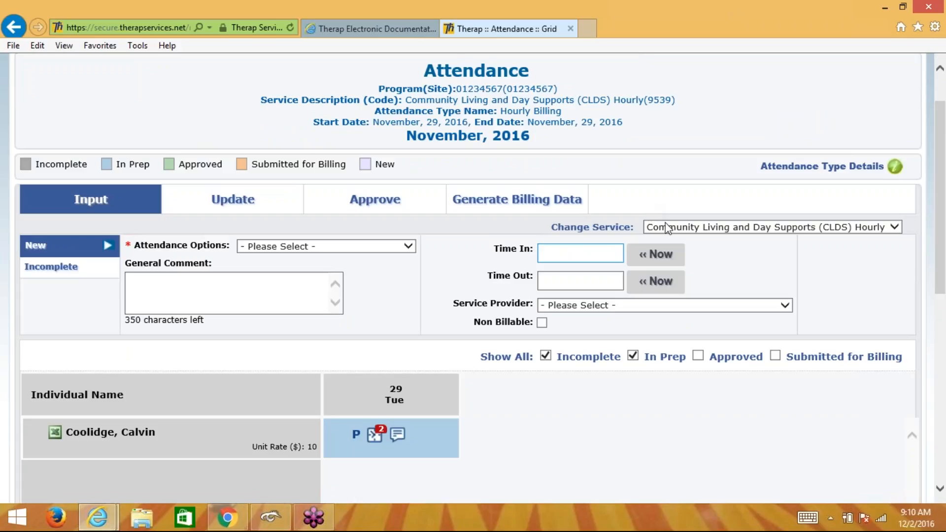
left_click_drag(548, 226, 581, 231)
left_click(576, 227)
left_click(748, 213)
left_click(848, 229)
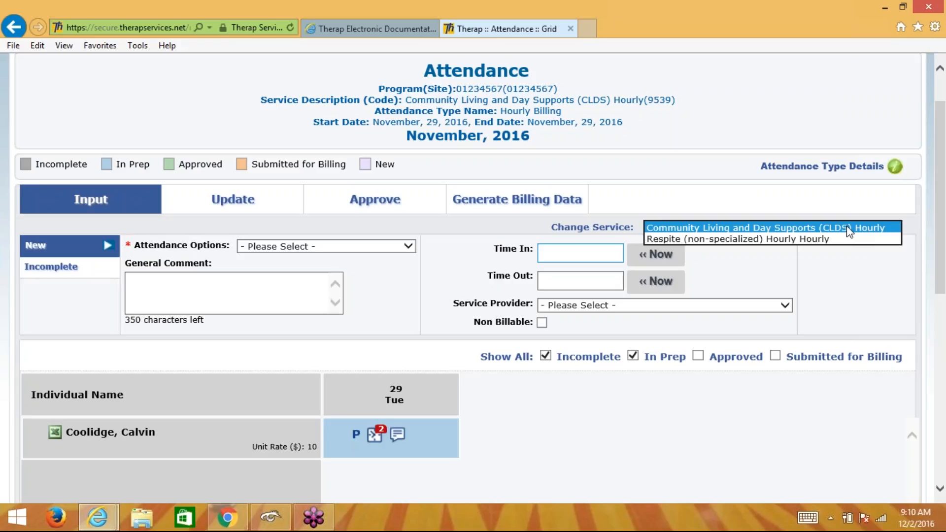
left_click(824, 239)
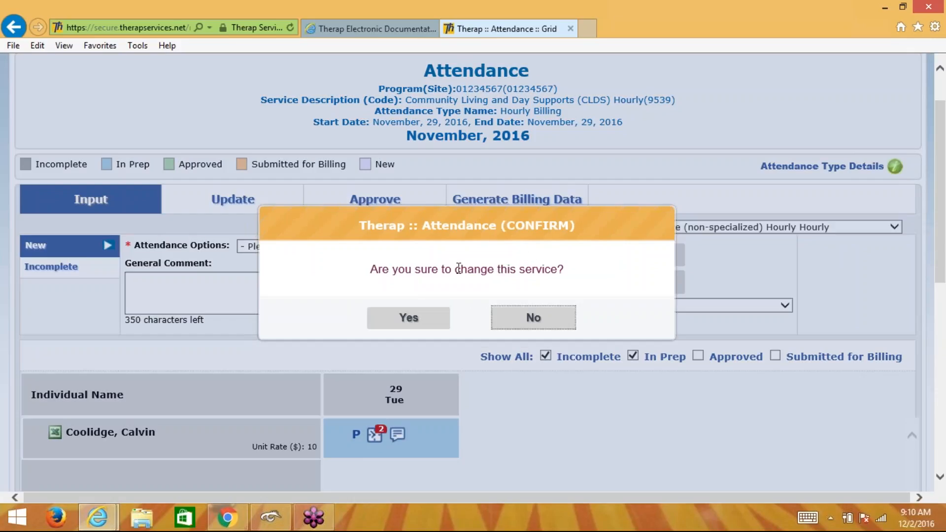
left_click(425, 323)
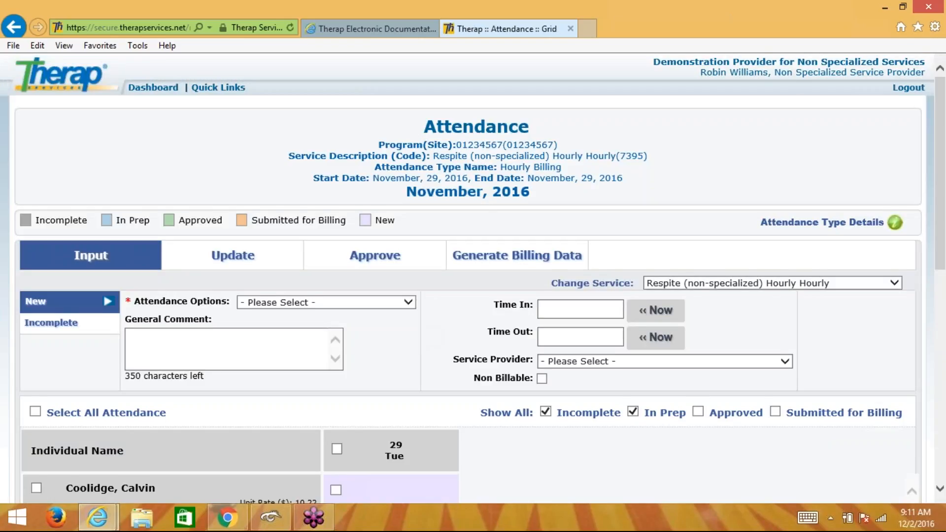
scroll(421, 327, "down", 2)
scroll(409, 228, "up", 2)
left_click_drag(433, 156, 648, 156)
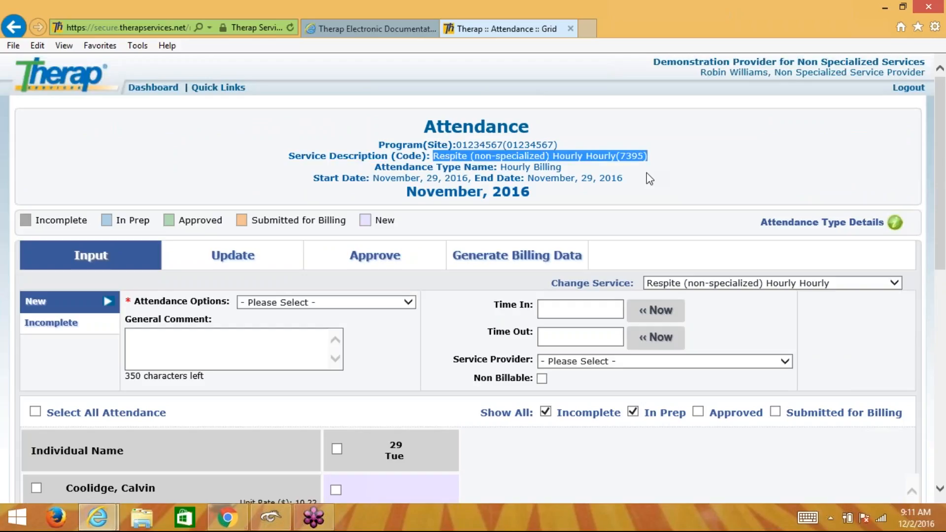
left_click(649, 178)
- Select the individual's Tuesday 29 attendance and set its attendance option to Present (P) - [Billable]
scroll(592, 231, "down", 1)
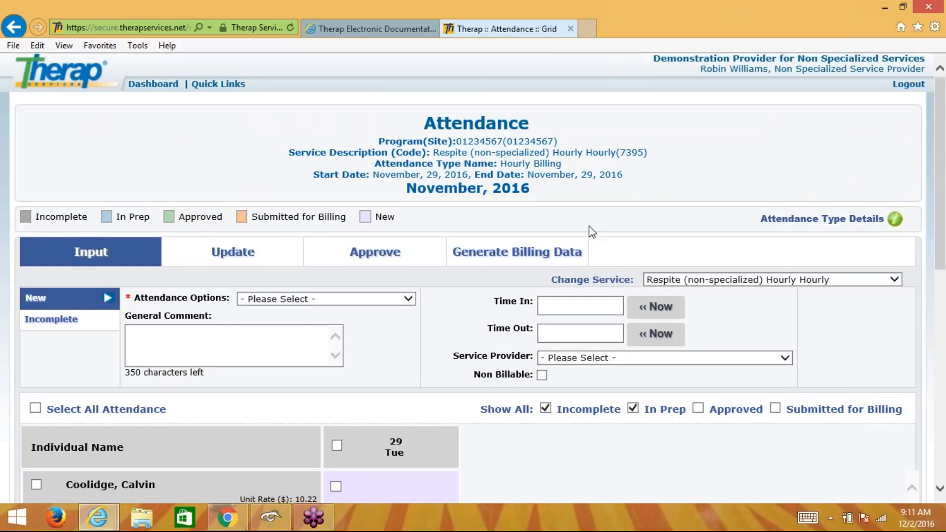
scroll(592, 231, "down", 3)
left_click(334, 339)
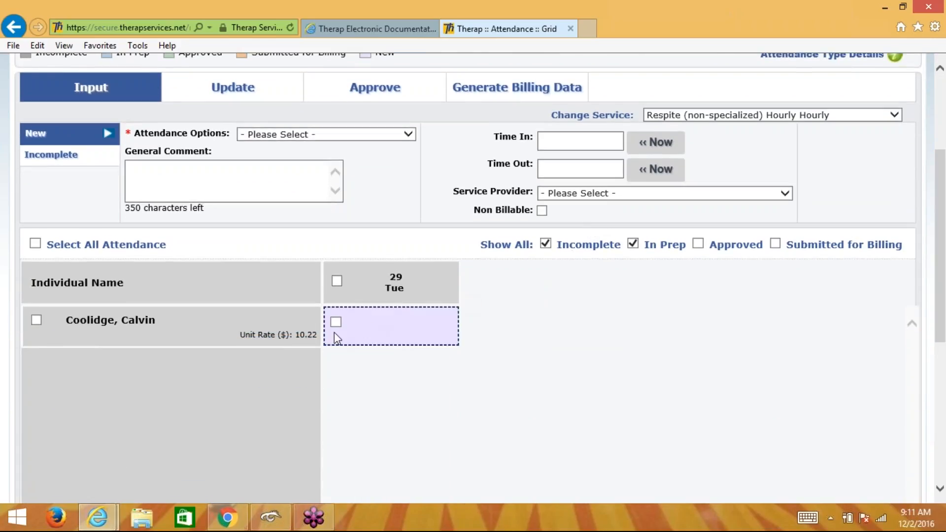
left_click(336, 322)
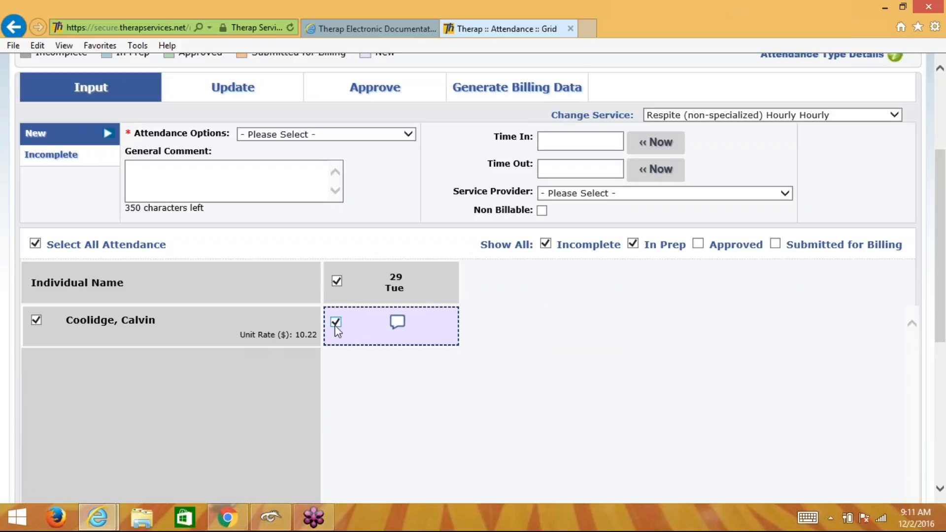
left_click(367, 141)
left_click(359, 147)
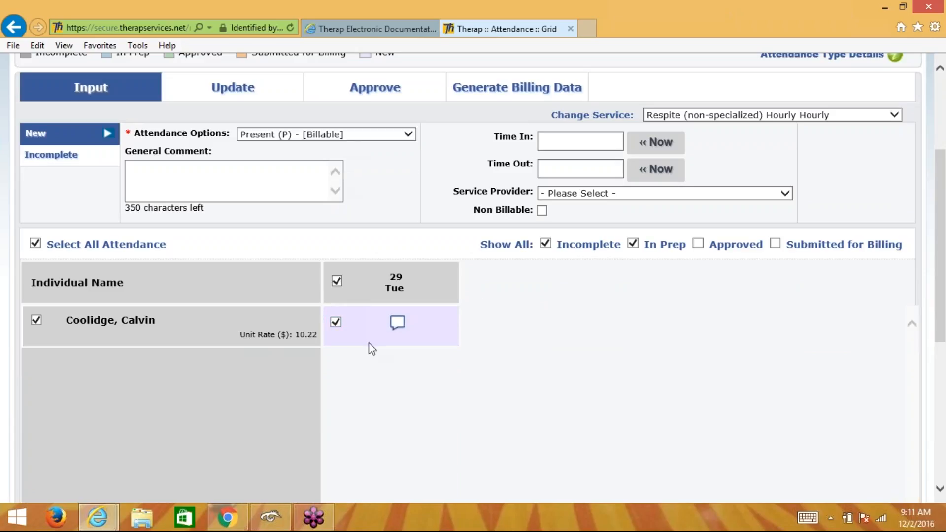
left_click(596, 144)
type("12:00 am")
left_click(568, 170)
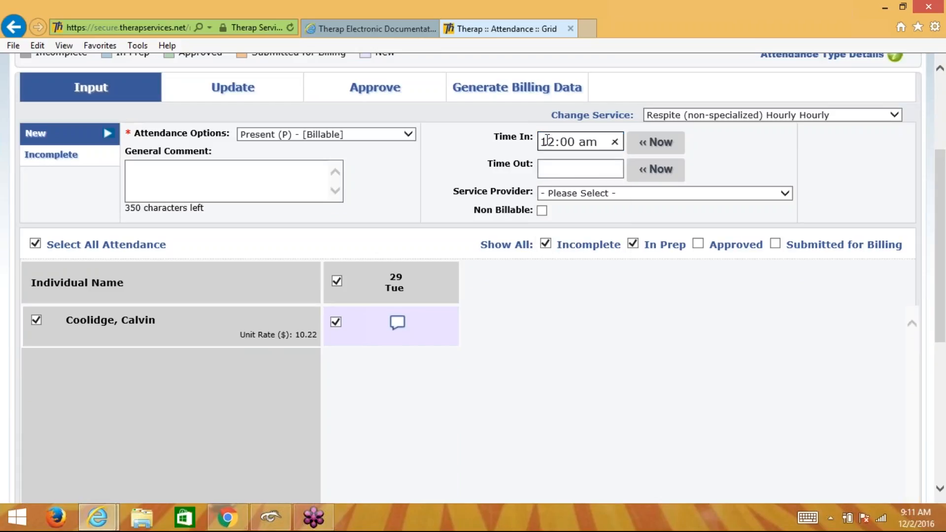
- Set the respite attendance Time In to 4:00 pm and Time Out to 5:00 pm
left_click(584, 141)
left_click(614, 142)
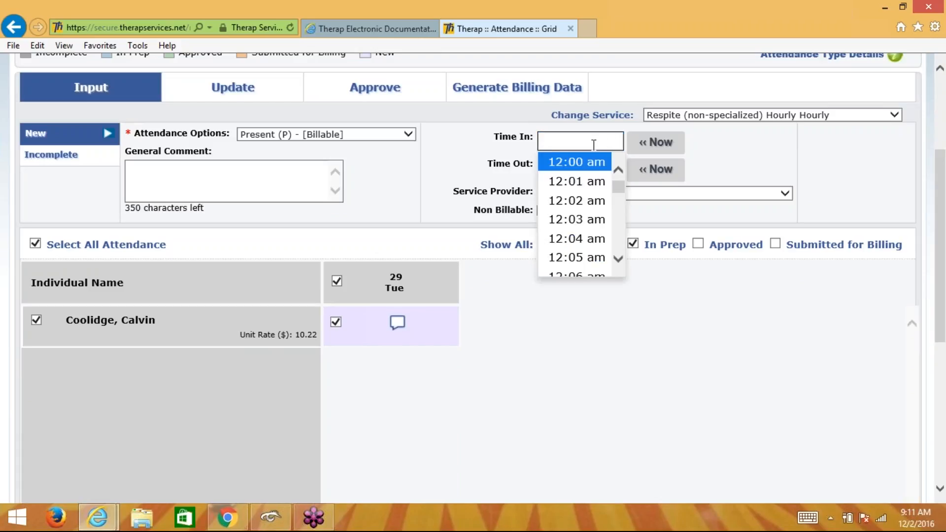
type("4:00 p")
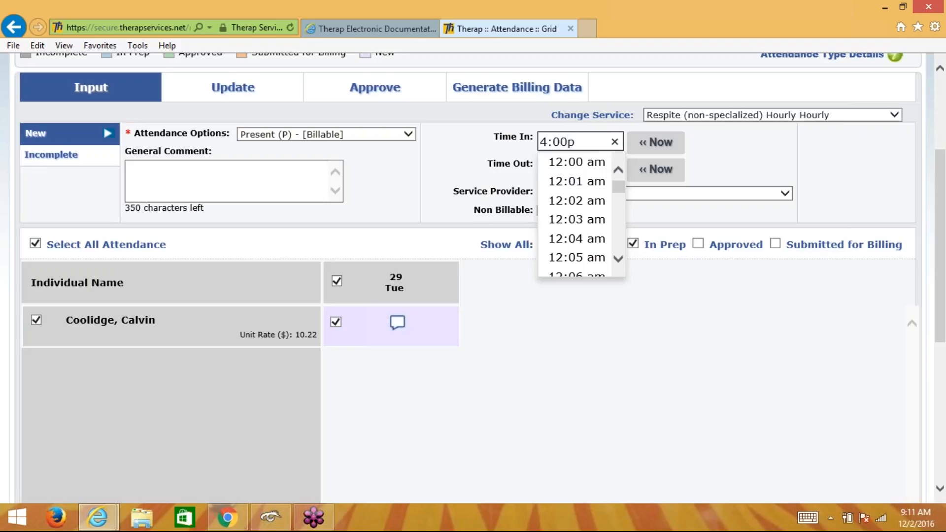
left_click(530, 163)
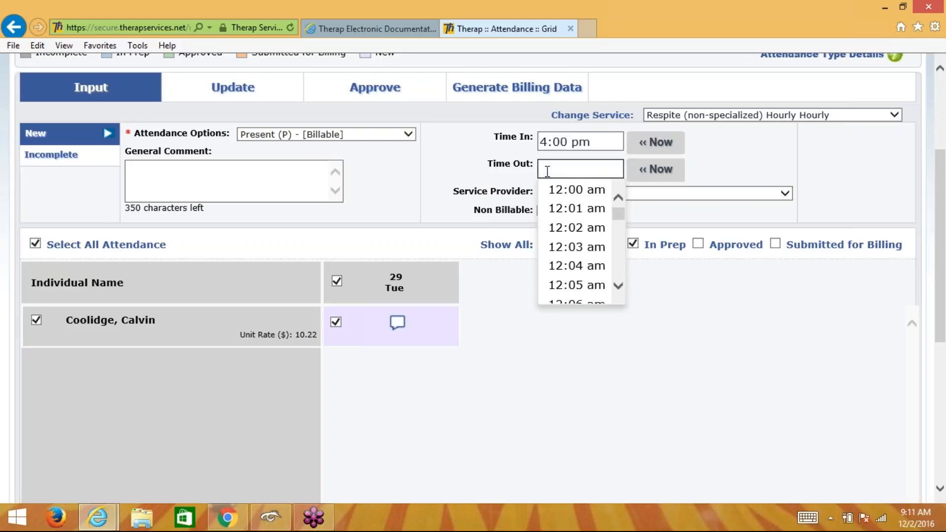
type("5:00 p")
left_click(721, 158)
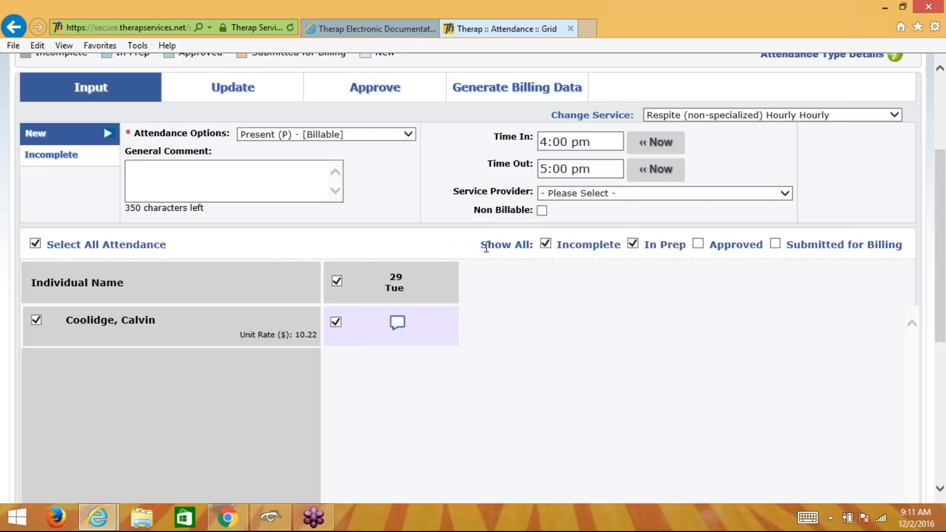
- Add the comment "Respite record of service......" to the individual's Tuesday 29 respite attendance
left_click(397, 322)
type("Respite s")
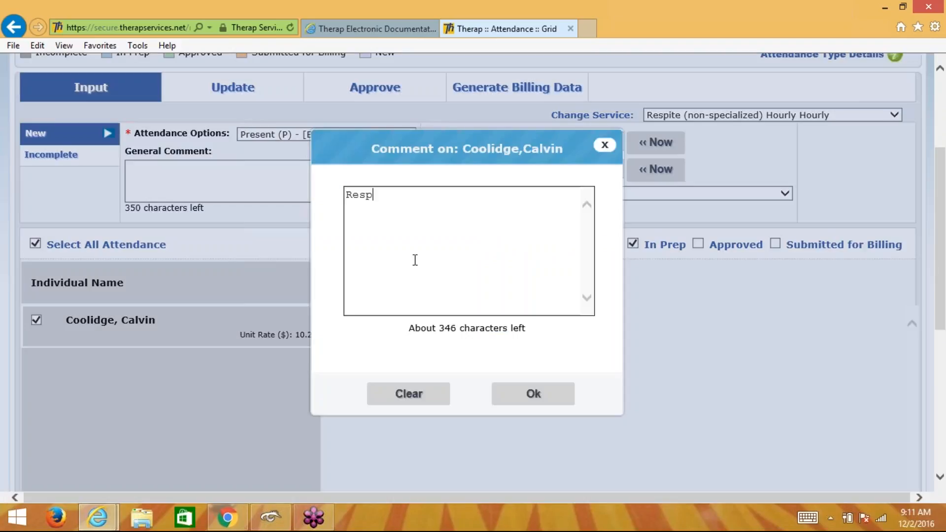
key("BackSpace")
type("record of sevice")
key("BackSpace")
key("BackSpace")
key("BackSpace")
key("BackSpace")
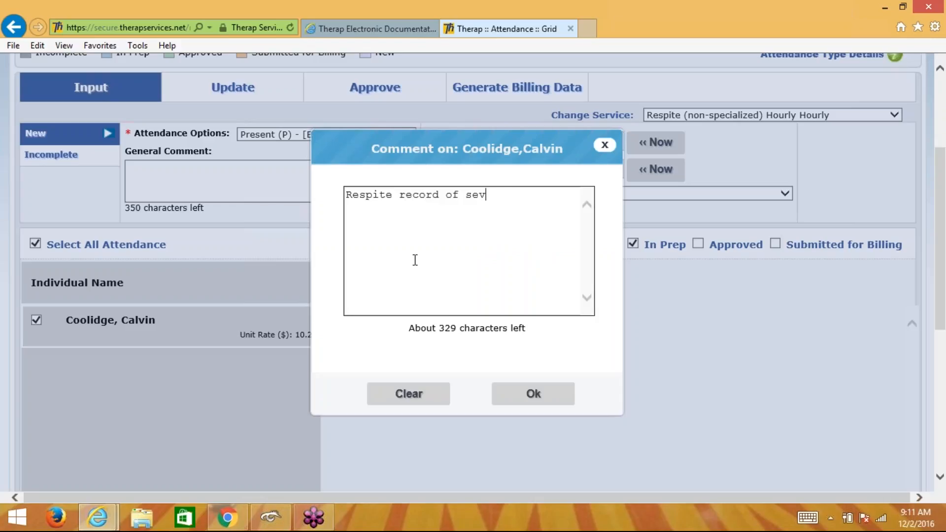
type("rc")
key("BackSpace")
type("vice......")
left_click(532, 394)
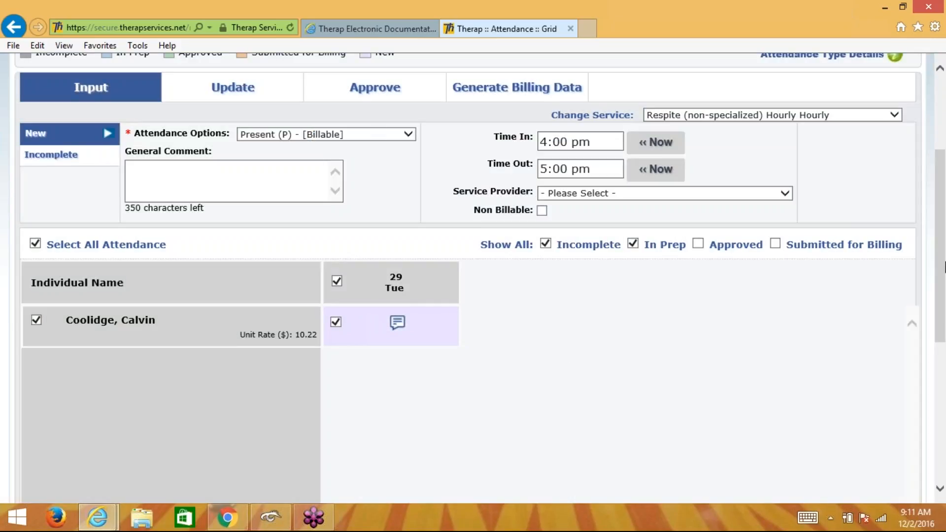
- Submit the new respite attendance for Tuesday 29 and check the saved entry in the grid
left_click_drag(944, 261, 944, 386)
left_click(885, 352)
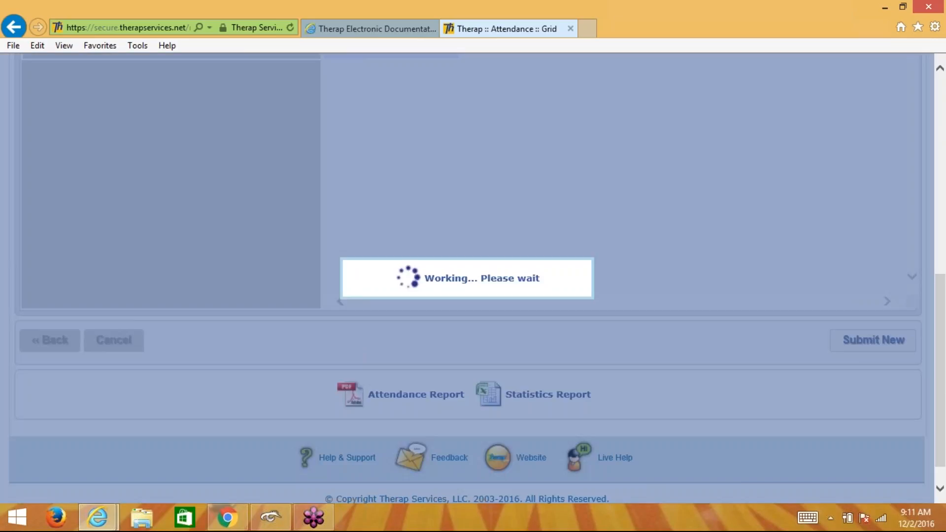
scroll(572, 290, "up", 10)
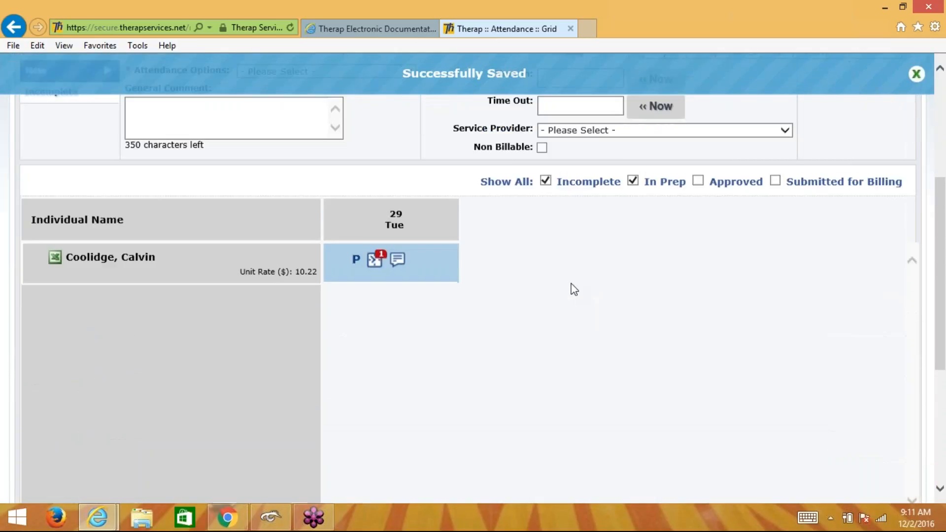
scroll(572, 290, "up", 2)
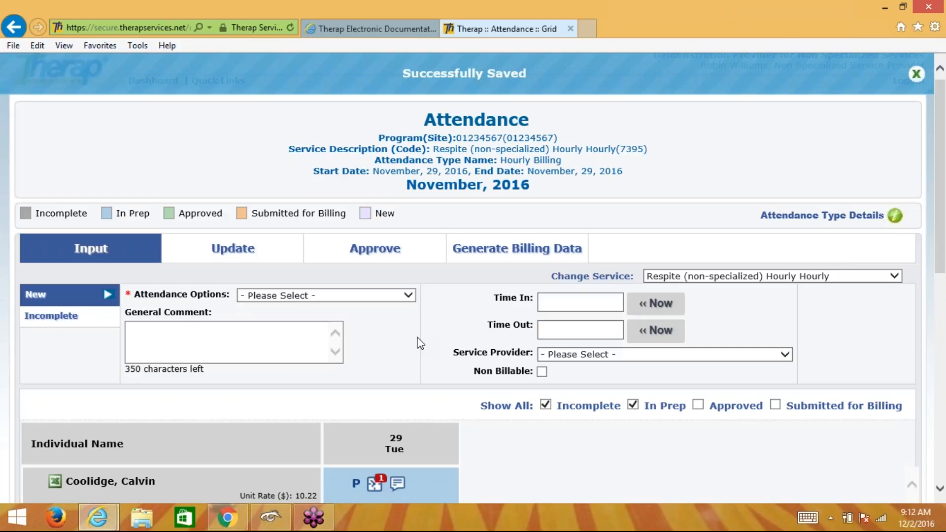
left_click(938, 38)
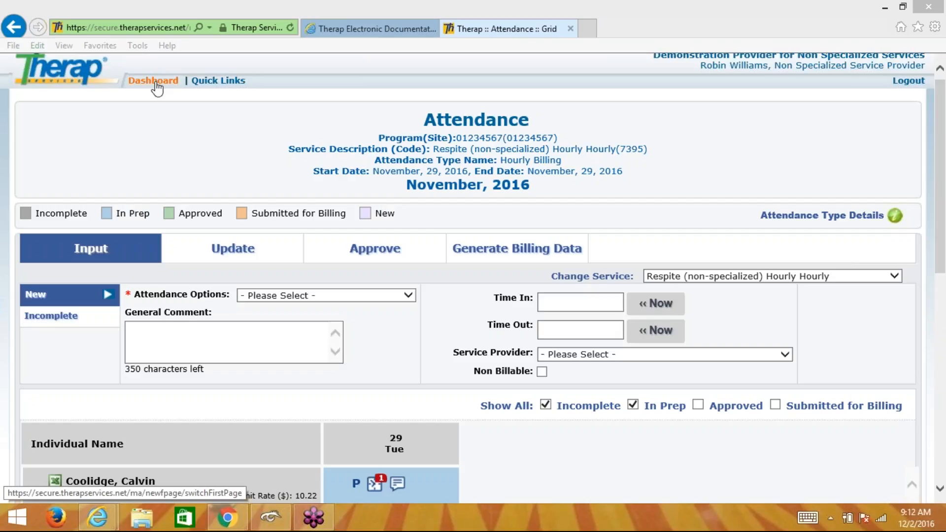
- Open the attendance search from the dashboard and set the date range from 11/16/2016 to 11/30/2016
left_click(156, 83)
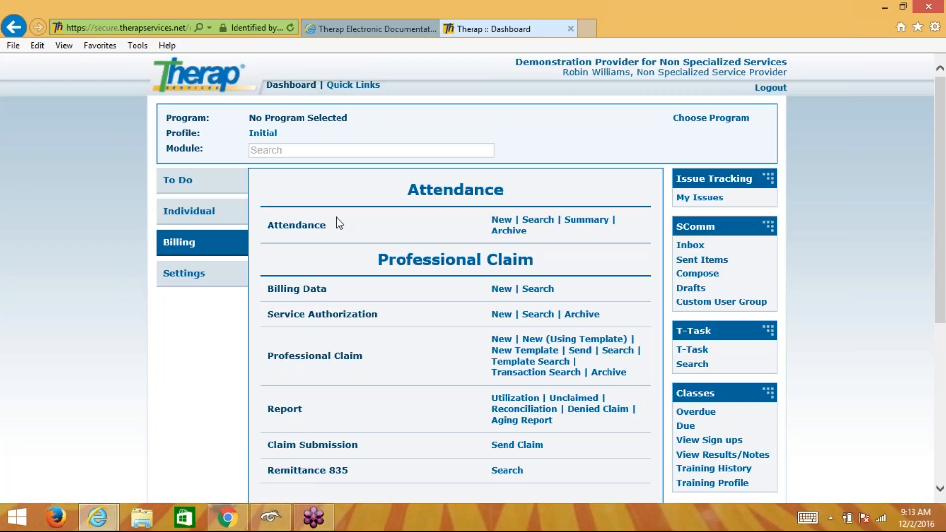
left_click(543, 222)
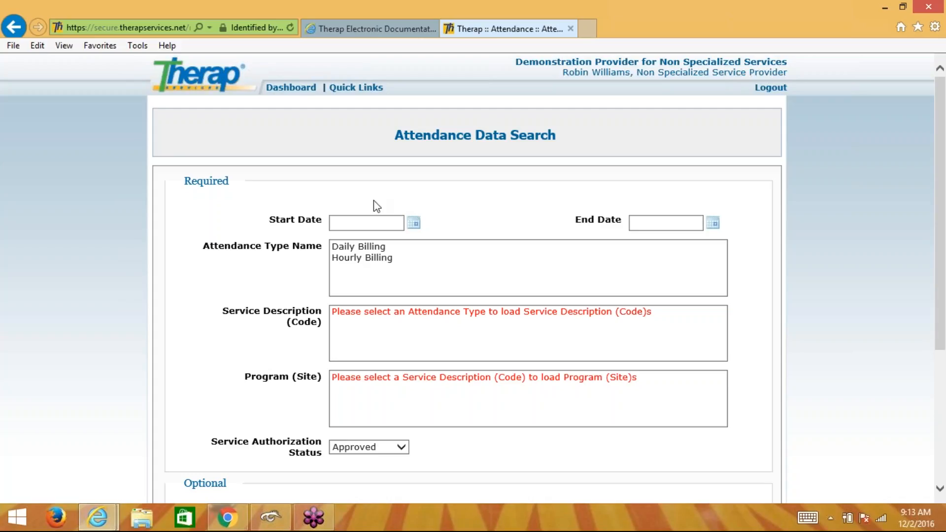
left_click(414, 224)
left_click(341, 243)
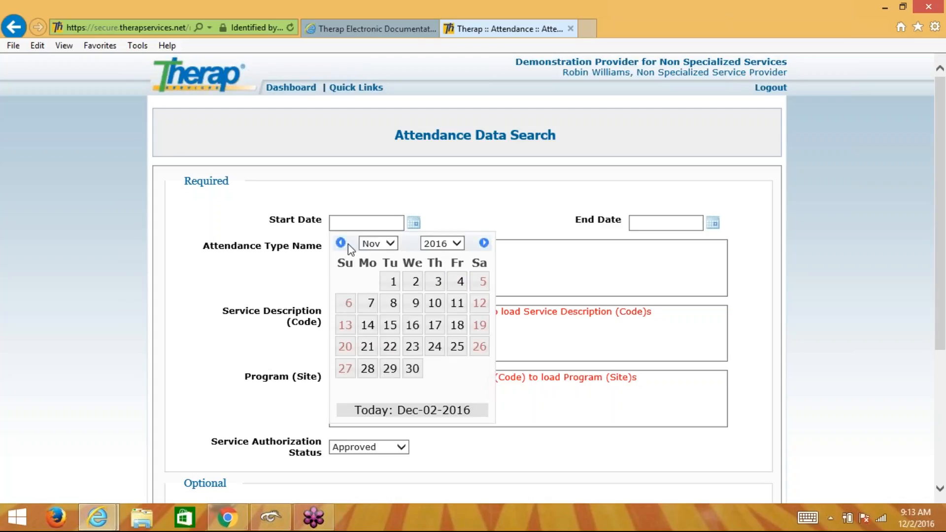
left_click(413, 326)
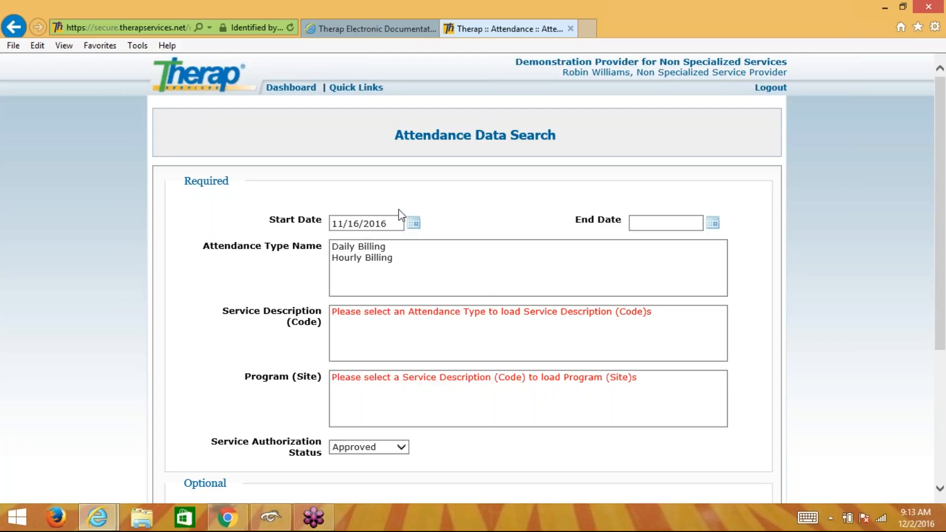
left_click(712, 224)
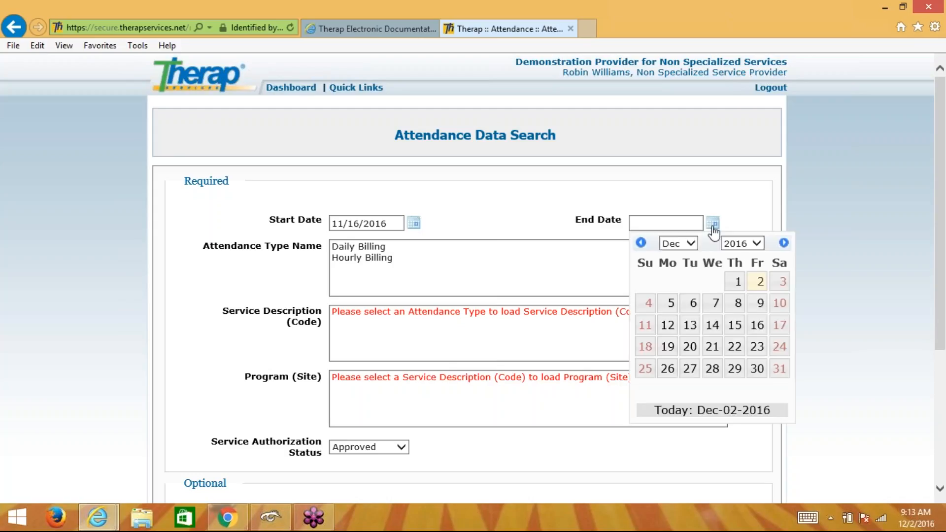
left_click(641, 243)
left_click(712, 368)
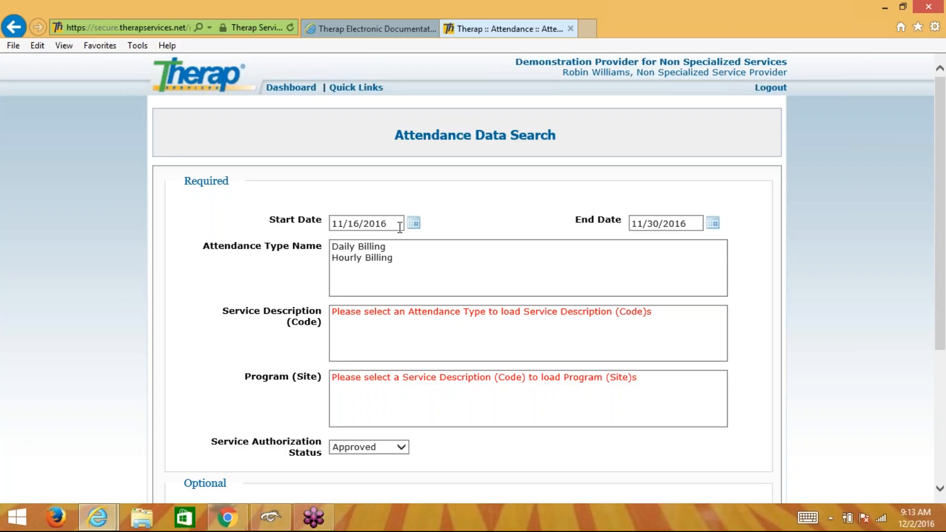
- Search attendance for Hourly Billing, Community Living and Day Supports (CLDS) Hourly (9539), and program site 01234567
left_click(373, 260)
left_click(398, 311)
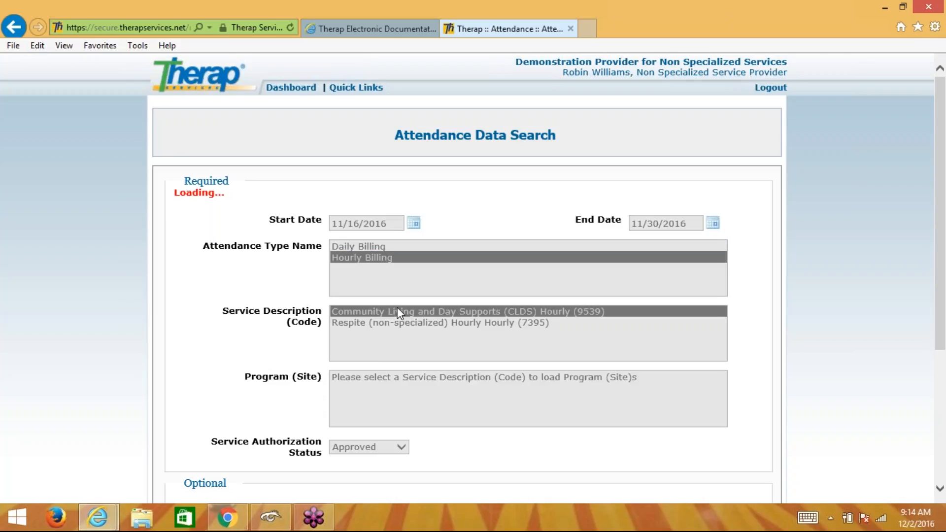
scroll(271, 344, "down", 2)
left_click(402, 266)
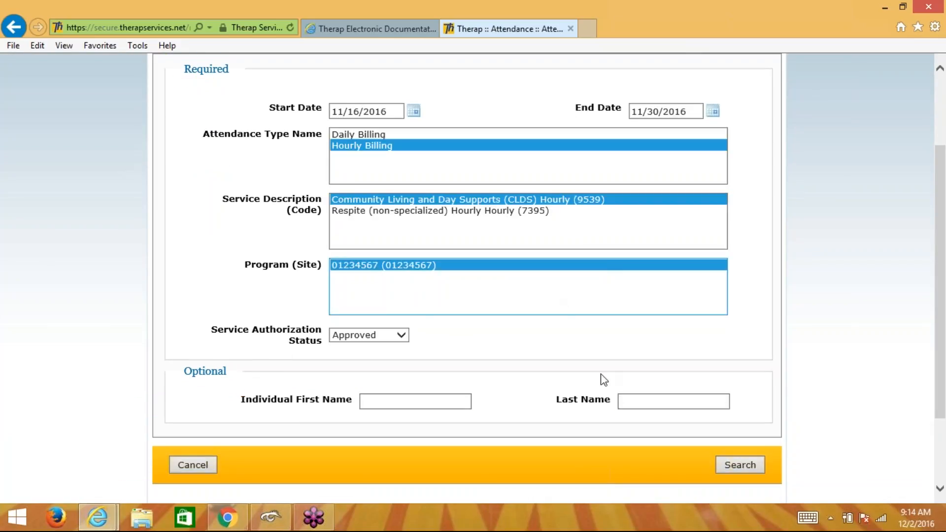
left_click(728, 466)
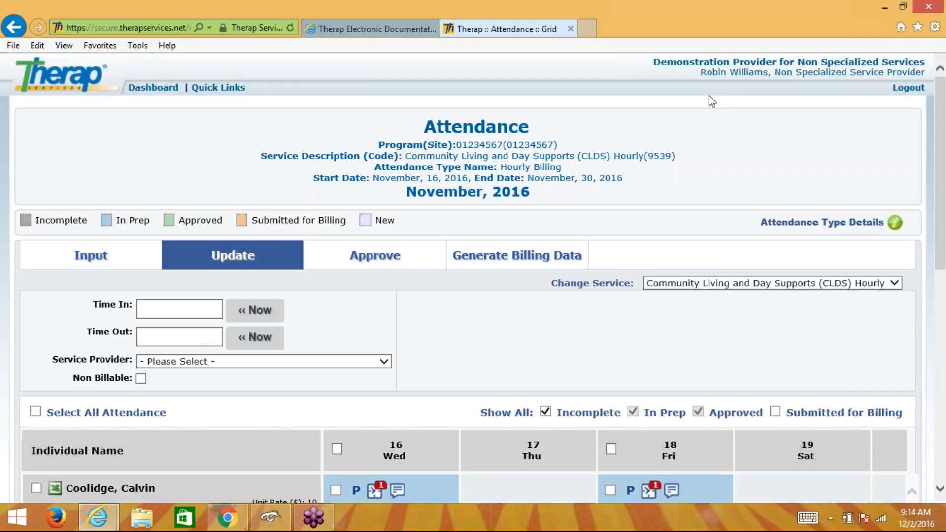
- Examine the individual's recorded CLDS attendance entries across November 16 to 30 in the update grid
scroll(554, 371, "down", 2)
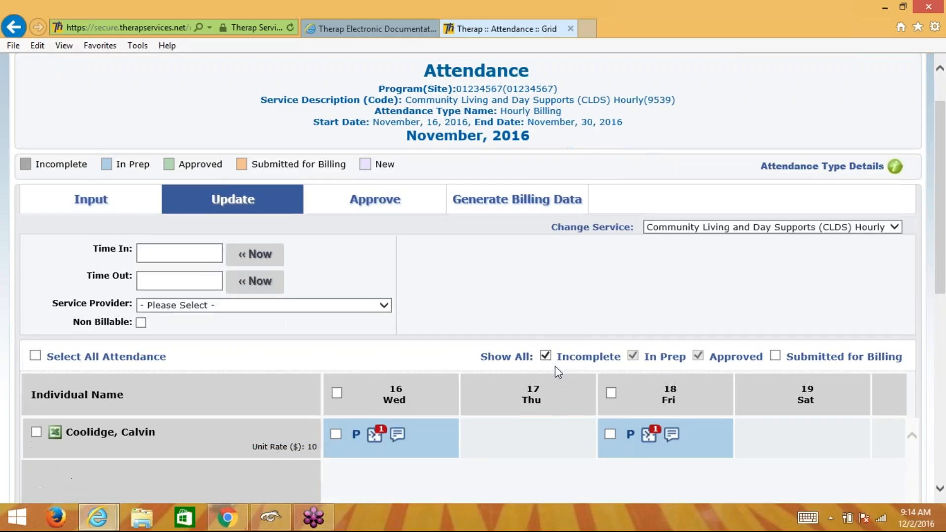
scroll(558, 372, "down", 2)
scroll(558, 372, "down", 1)
scroll(558, 372, "up", 1)
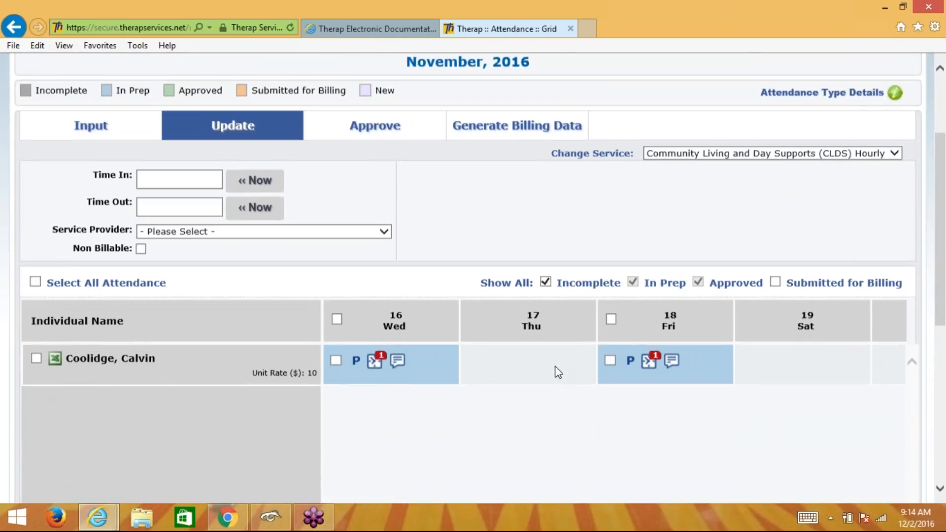
scroll(558, 373, "up", 1)
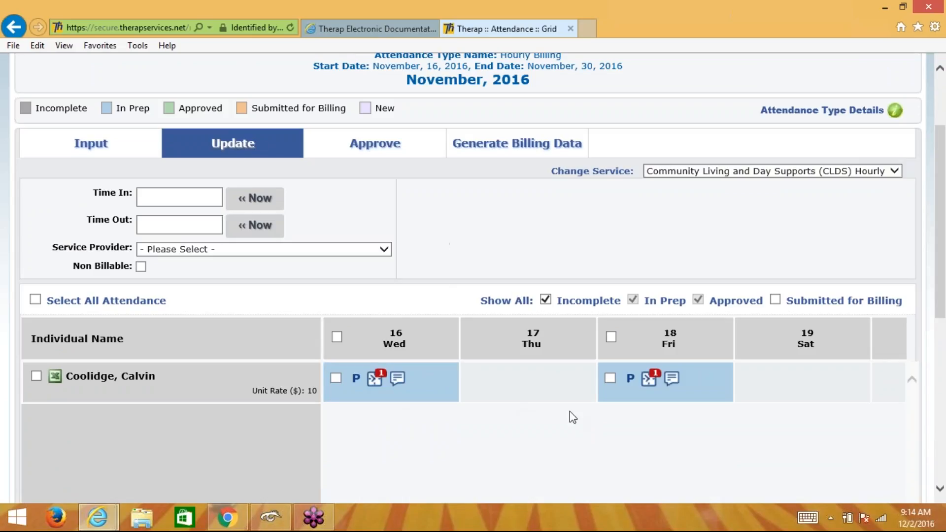
scroll(549, 421, "right", 3)
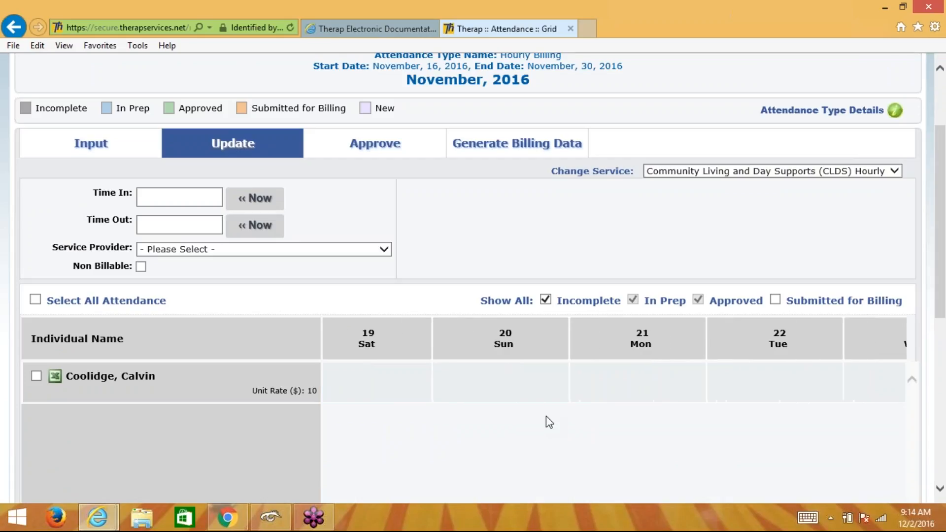
scroll(825, 266, "down", 4)
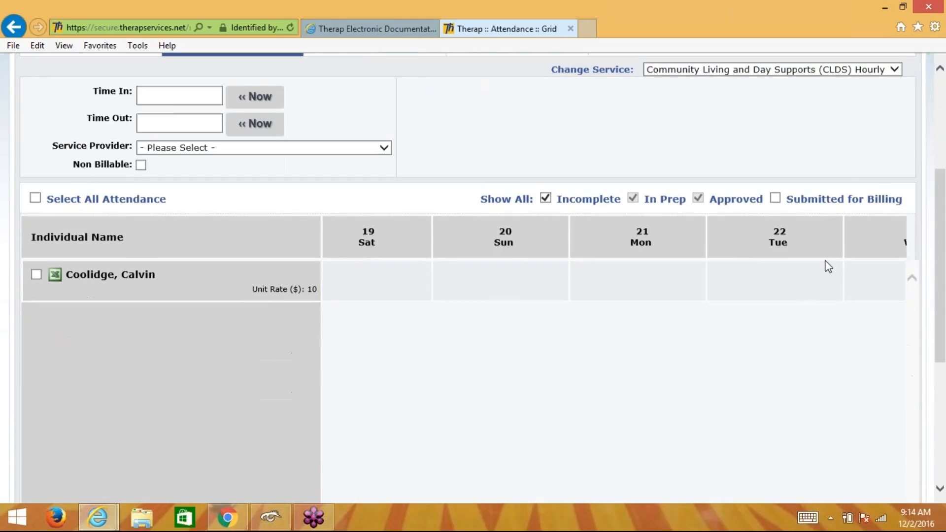
left_click_drag(561, 427, 436, 421)
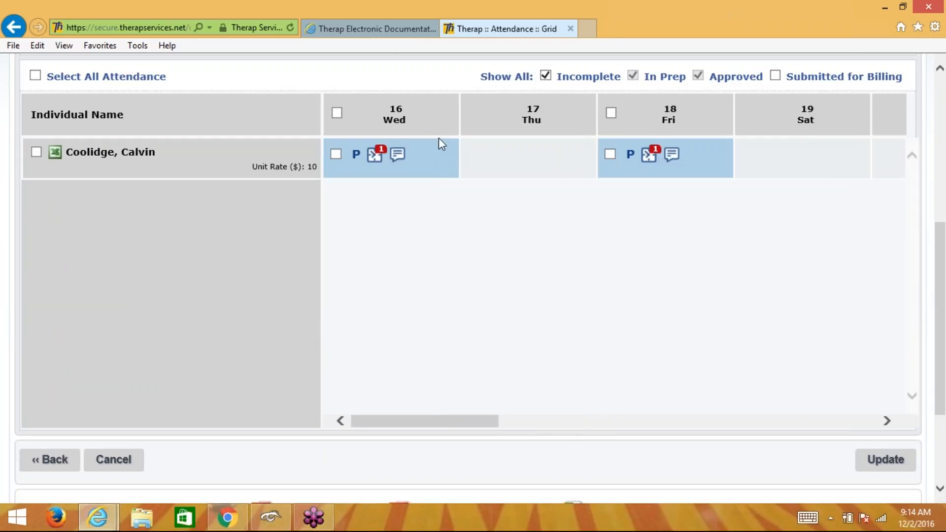
left_click(443, 156)
left_click(418, 418)
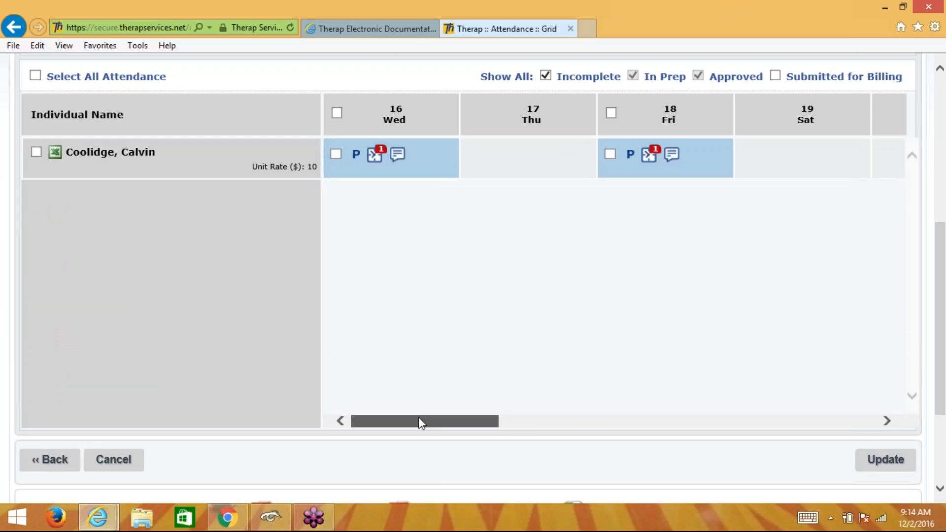
left_click_drag(419, 418, 824, 393)
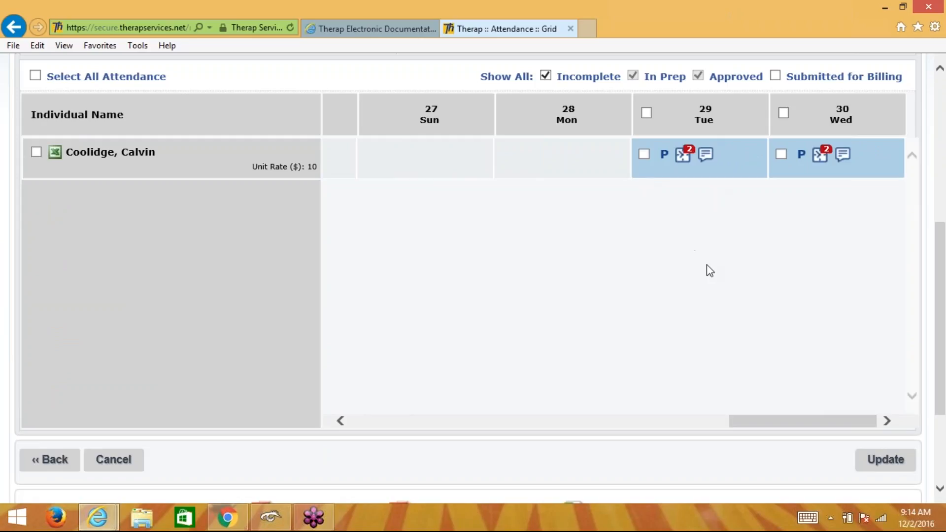
left_click_drag(784, 418, 396, 282)
scroll(399, 268, "up", 5)
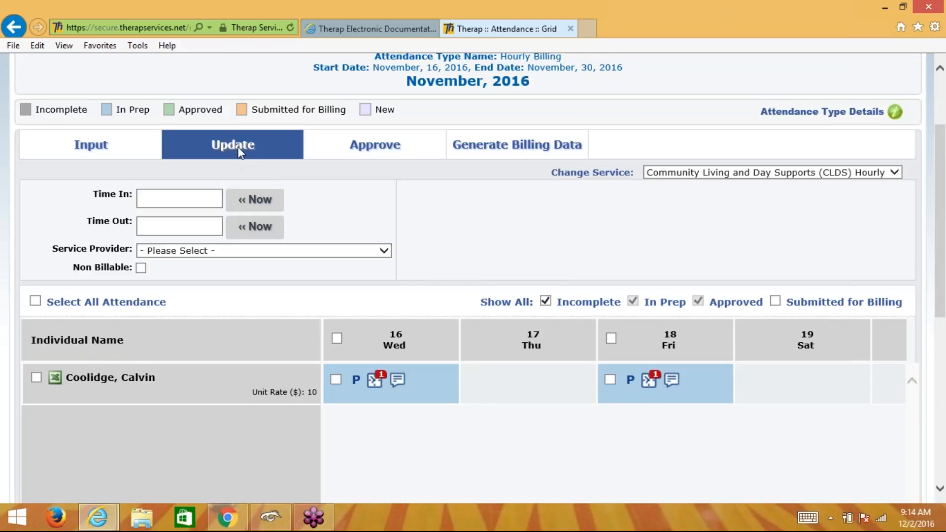
- Switch the CLDS attendance grid to new attendance input and look over the dates available for entry
left_click(100, 153)
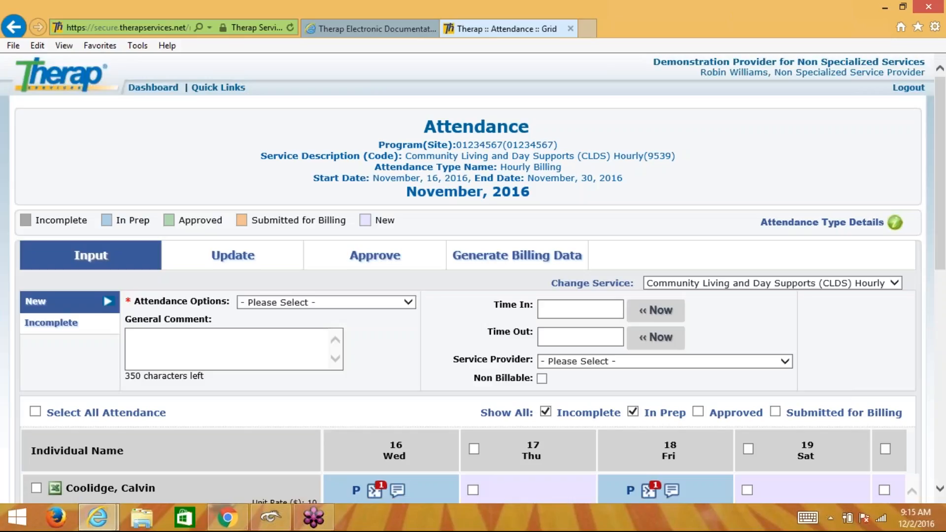
scroll(472, 278, "down", 3)
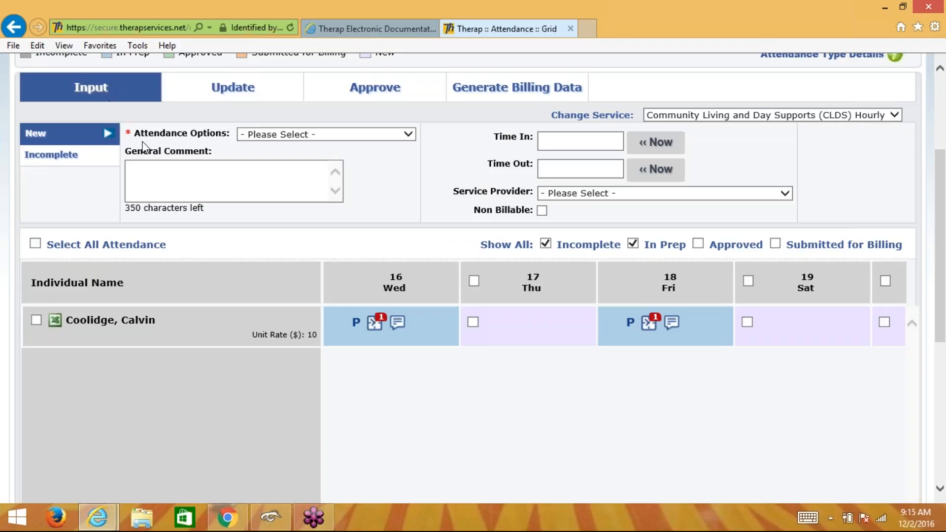
scroll(435, 394, "down", 2)
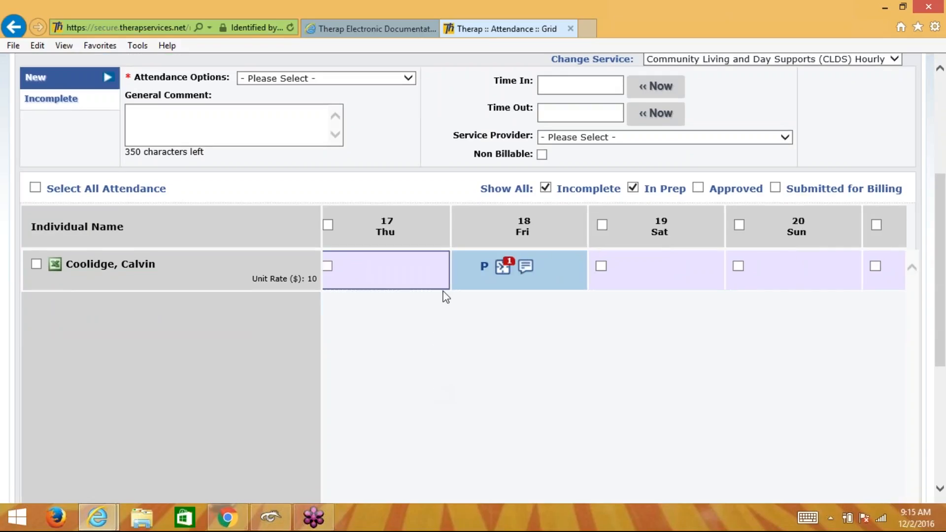
left_click(665, 280)
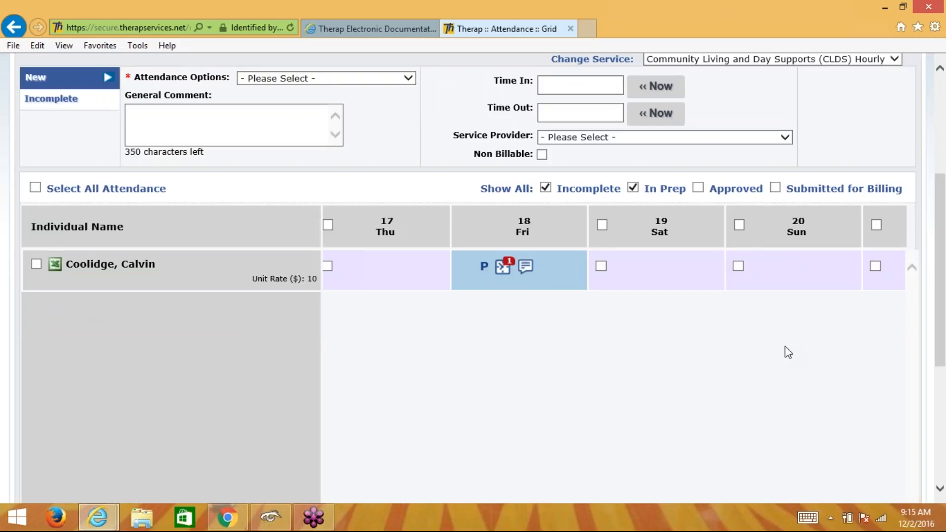
scroll(787, 352, "up", 2)
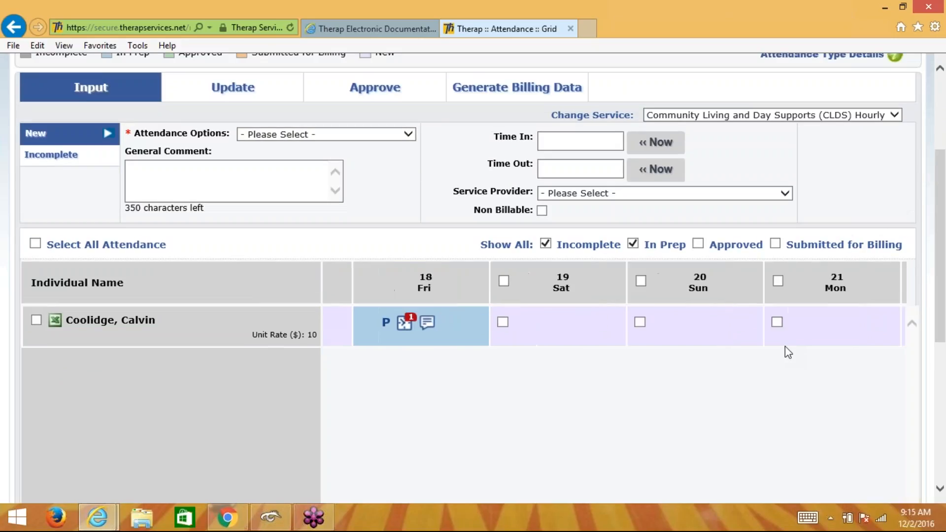
scroll(787, 352, "down", 1)
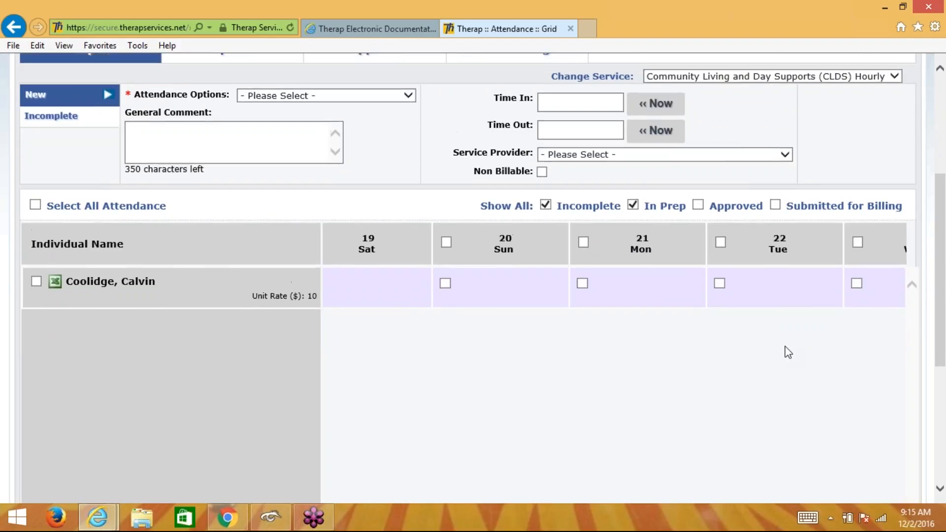
scroll(787, 352, "up", 1)
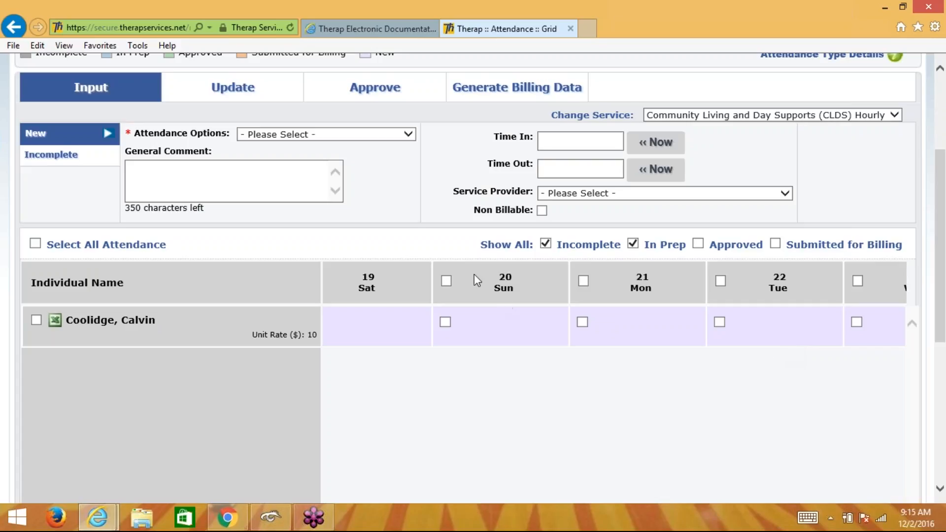
- Enter attendance for Monday 21 as Present (P), 6:00 am to 8:00 am, with the signed-in Non Specialized Service Provider as service provider
left_click(582, 323)
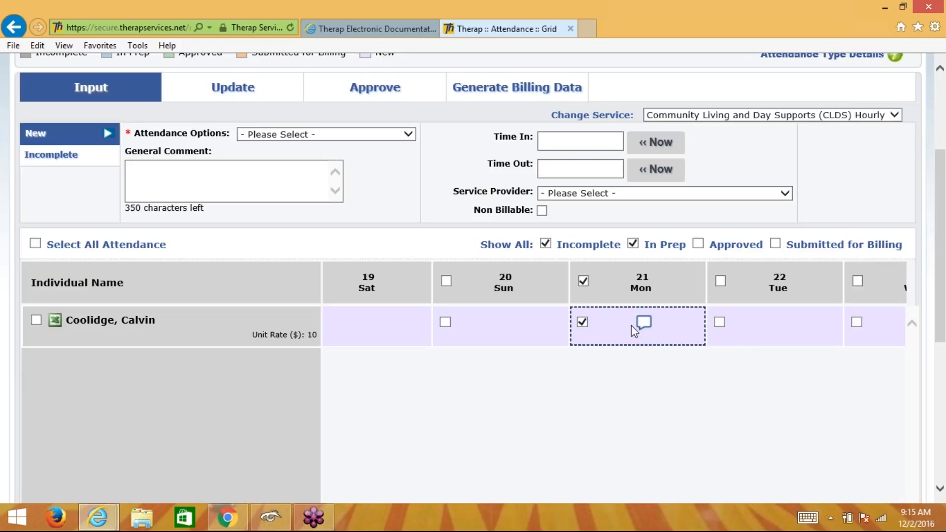
left_click(407, 137)
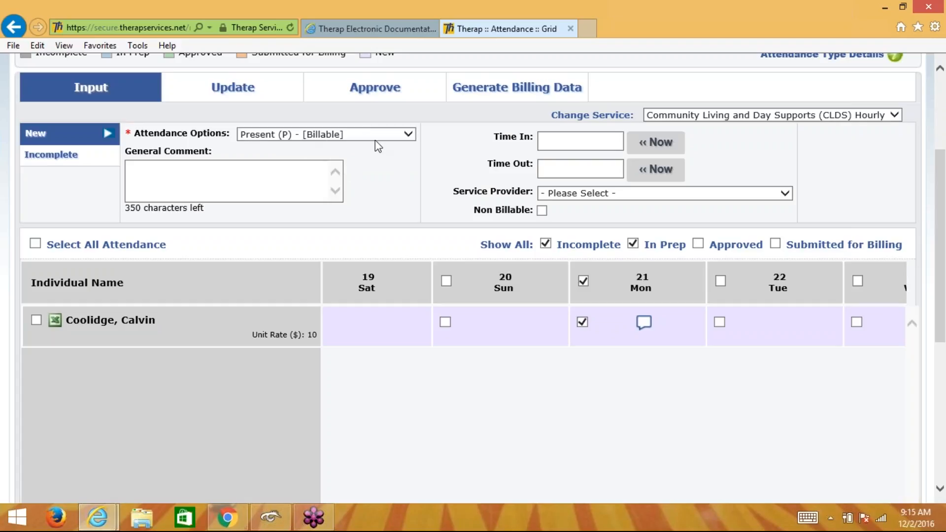
left_click(599, 147)
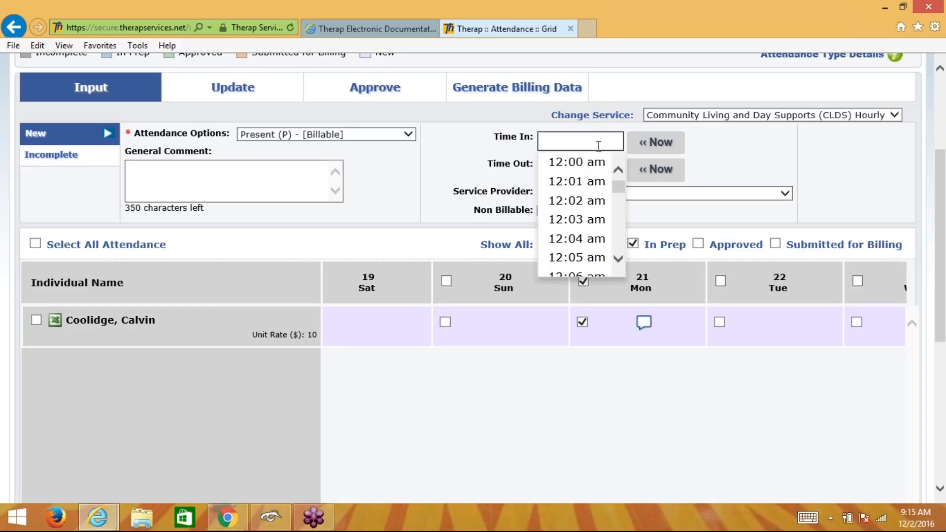
type("6:00am")
key("Tab")
type("8:0")
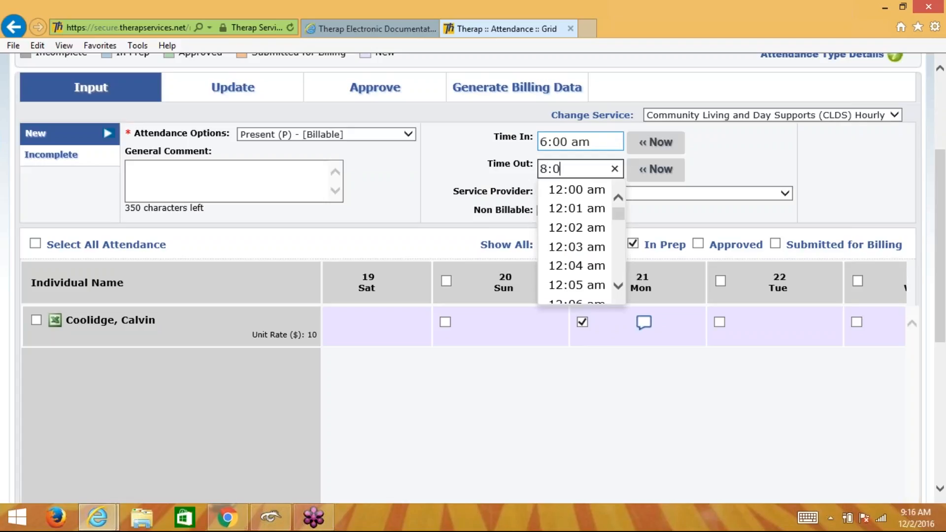
type("0 am")
key("Tab")
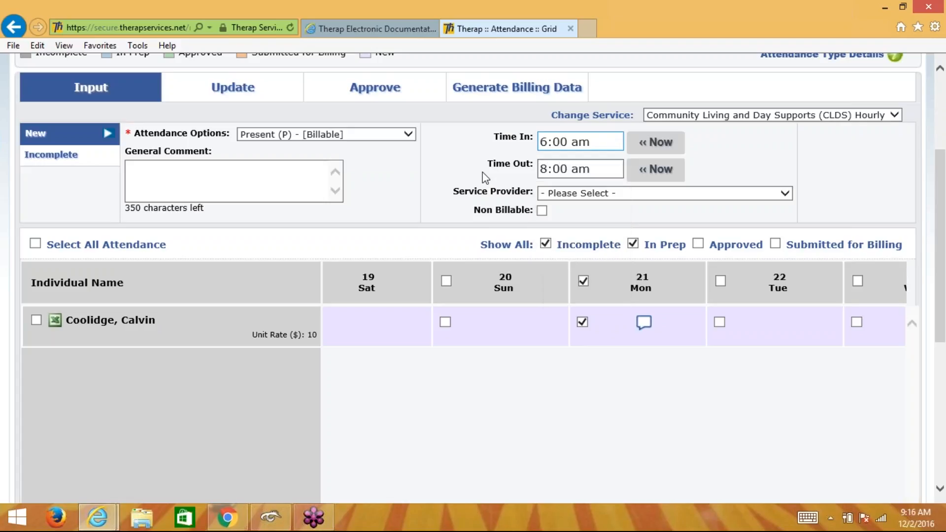
left_click(587, 195)
left_click(586, 226)
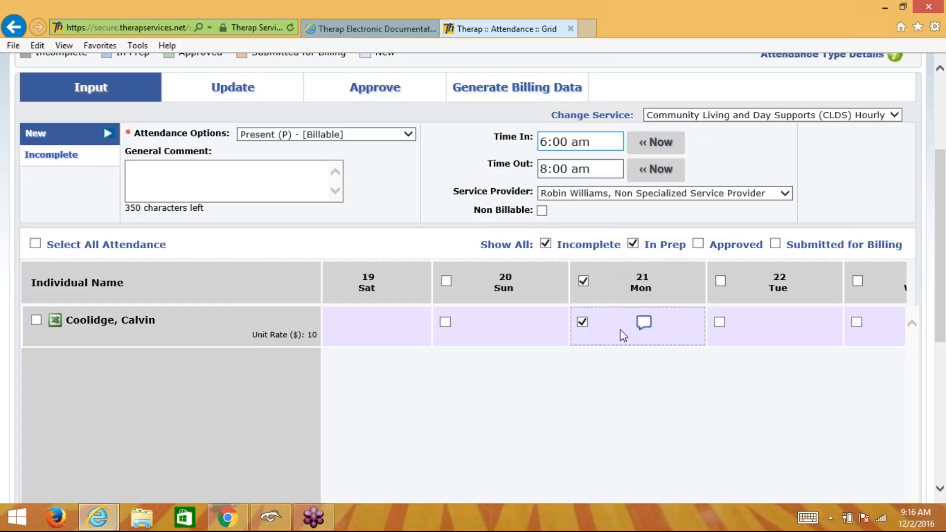
- Add the comment "Record of service, what did we do" to Monday 21 and submit the new attendance
left_click(645, 327)
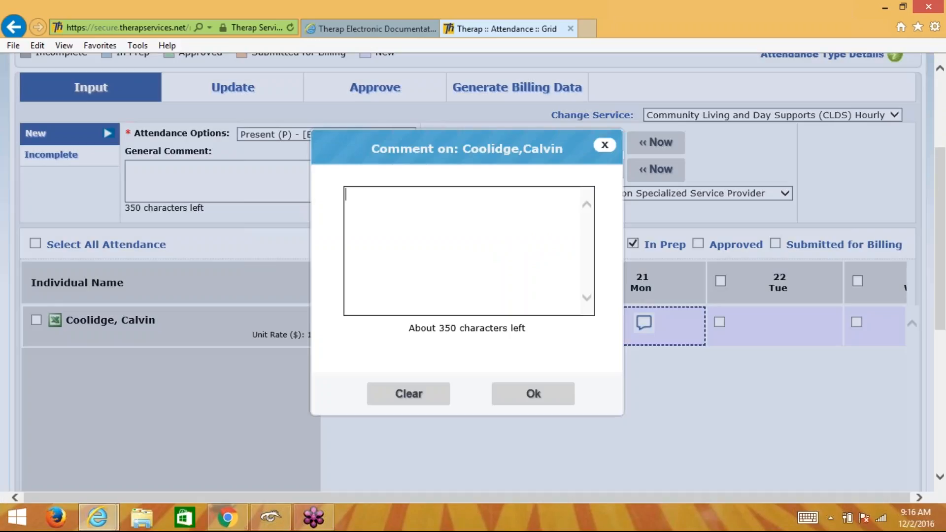
left_click(477, 248)
type("Record of service,")
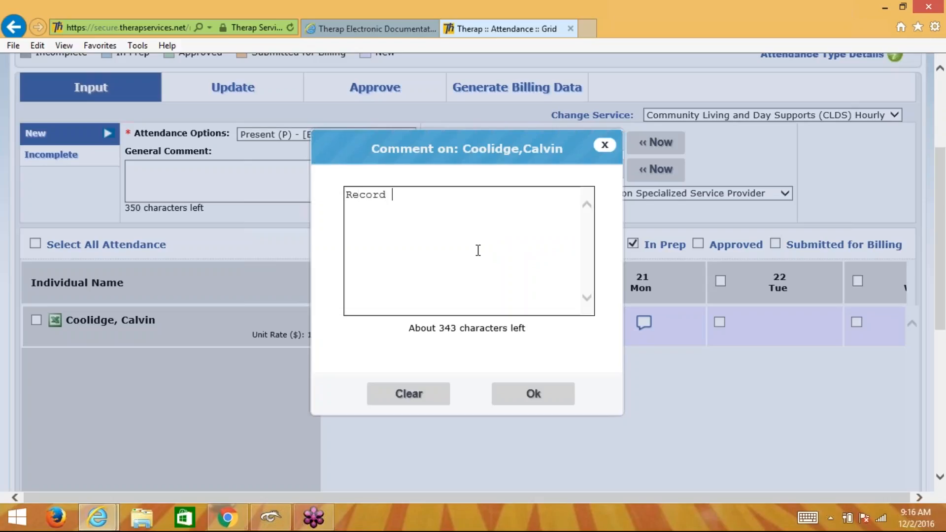
type(" what did we do")
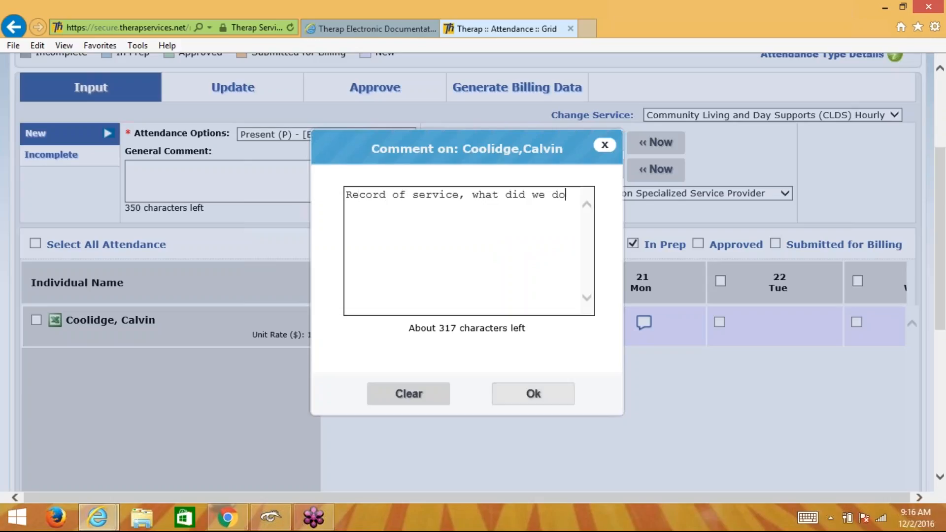
left_click(533, 394)
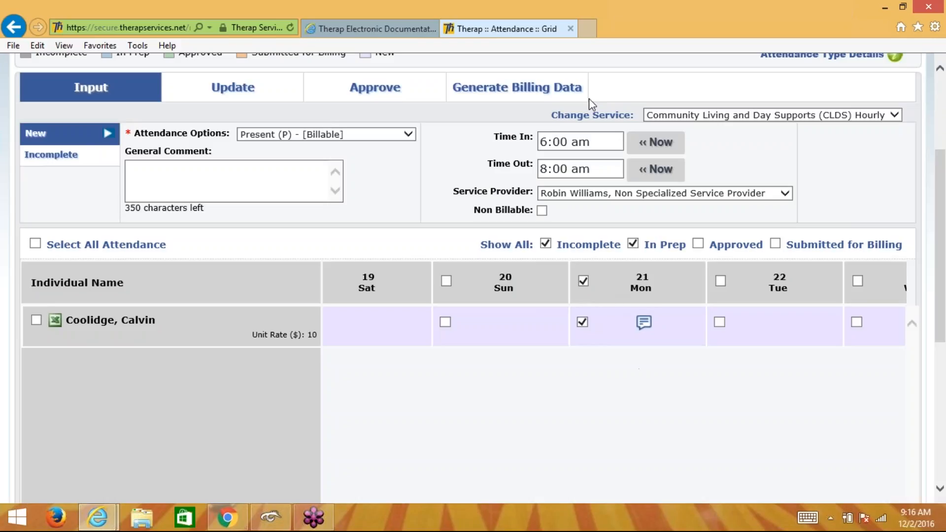
scroll(942, 261, "down", 4)
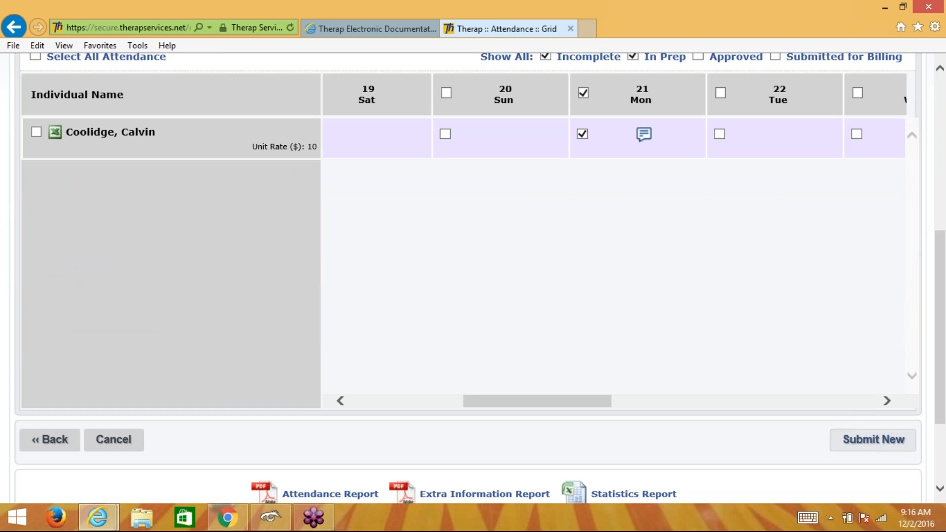
left_click(858, 445)
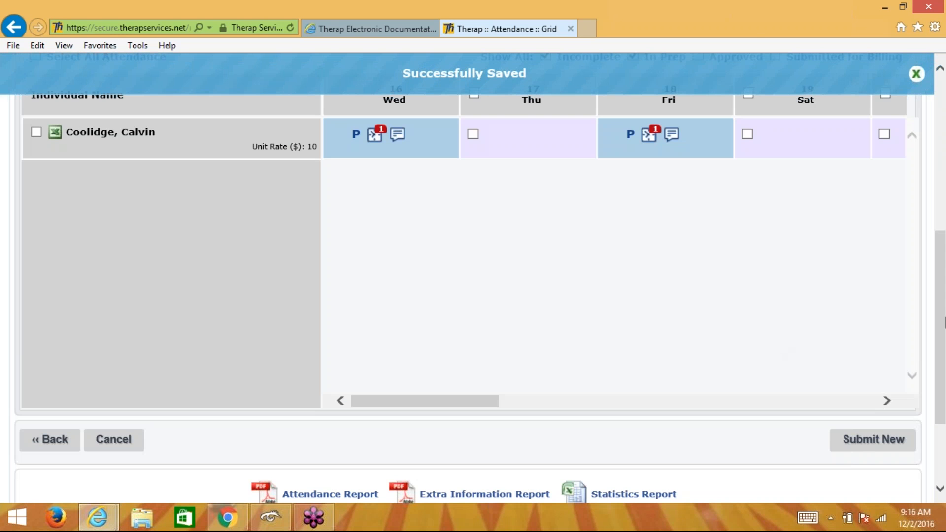
- Select Wednesday 23 for the individual and set its attendance option to Present (P) - [Billable]
scroll(941, 254, "up", 3)
scroll(941, 254, "up", 2)
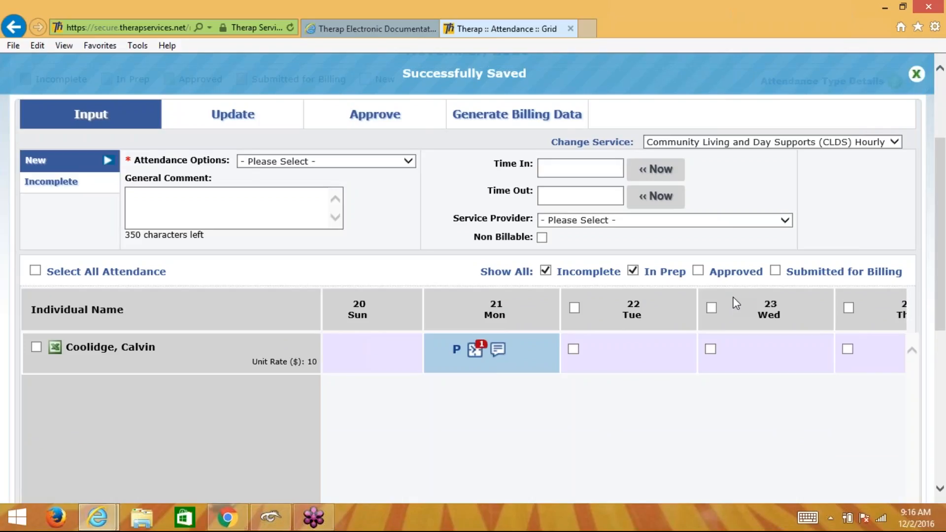
left_click(711, 350)
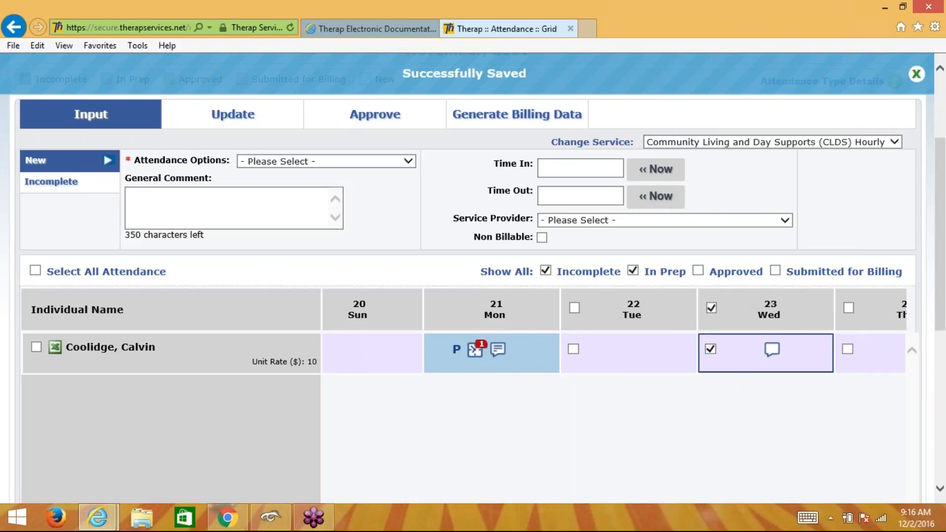
left_click(344, 163)
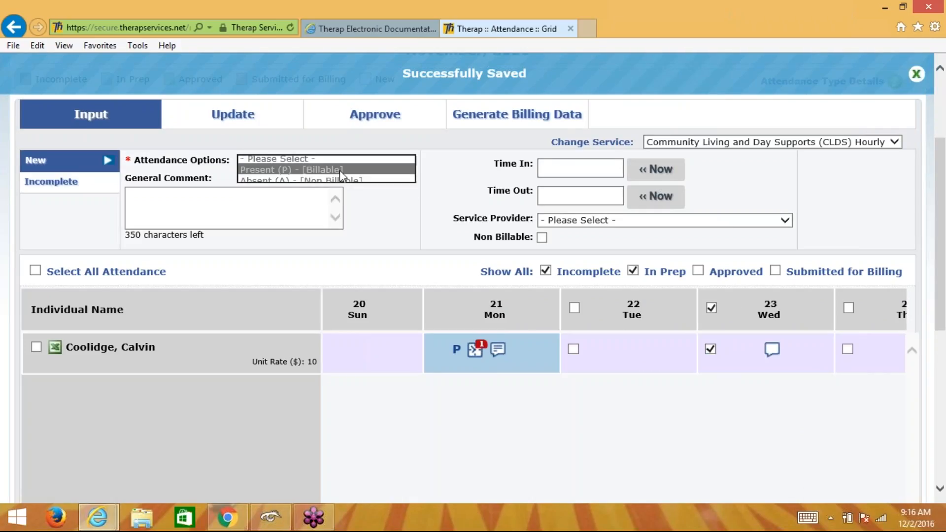
left_click(340, 172)
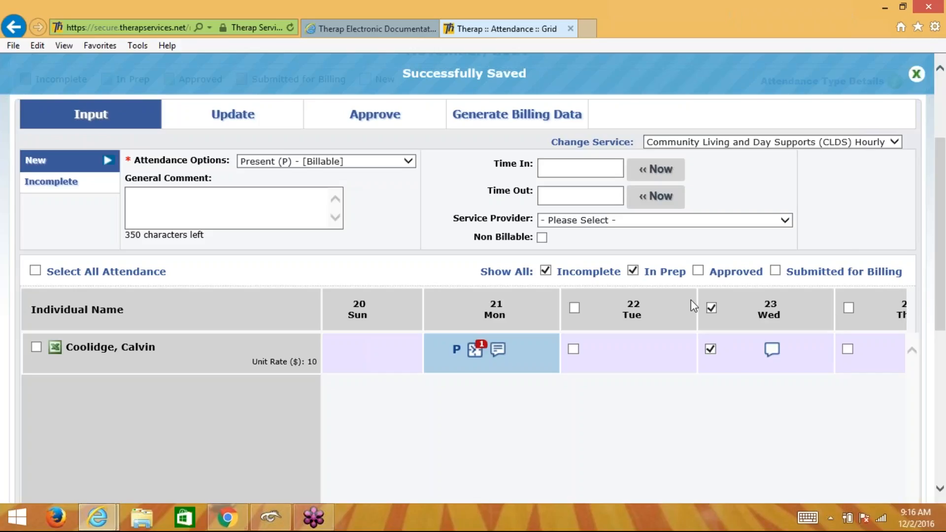
- Set time in to 6:00 am, time out to 8:00 am, and the signed-in Non Specialized Service Provider as service provider
left_click(590, 168)
type("6:00a")
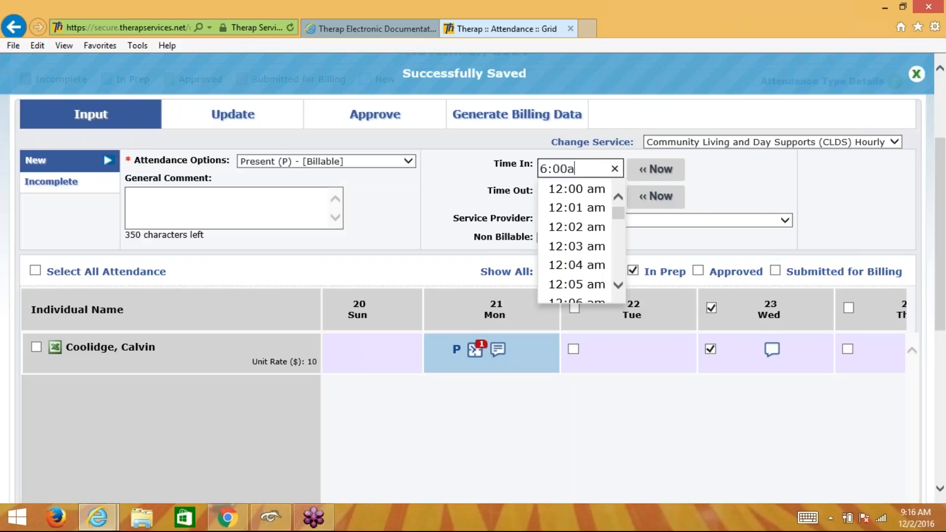
key("Tab")
type("8:0")
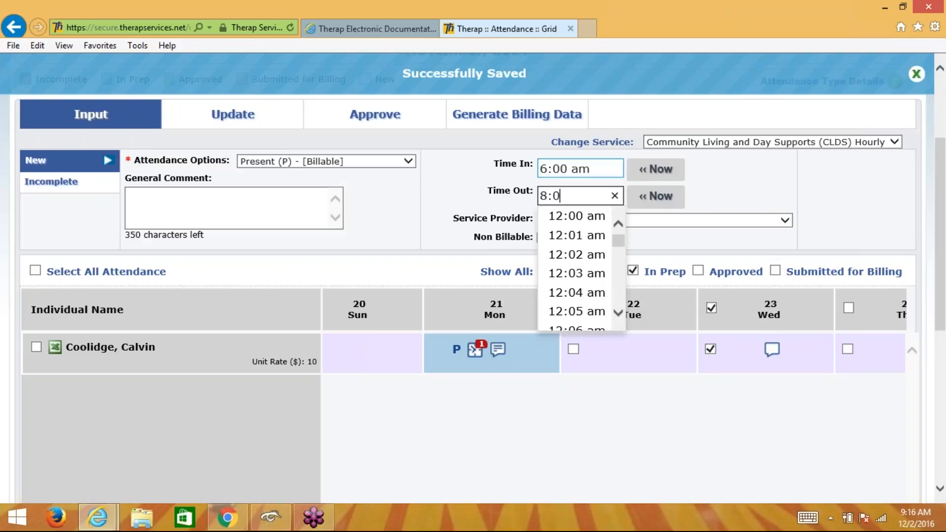
type("0a")
key("Tab")
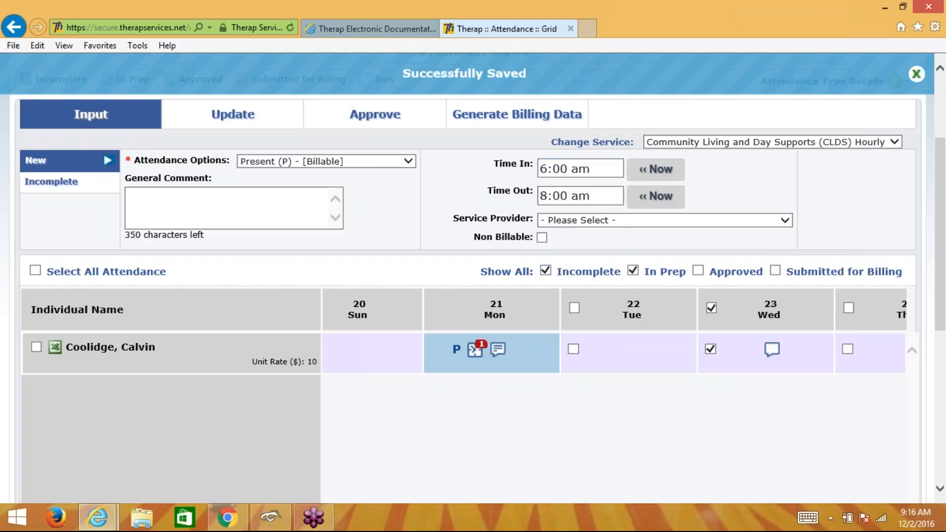
left_click(601, 225)
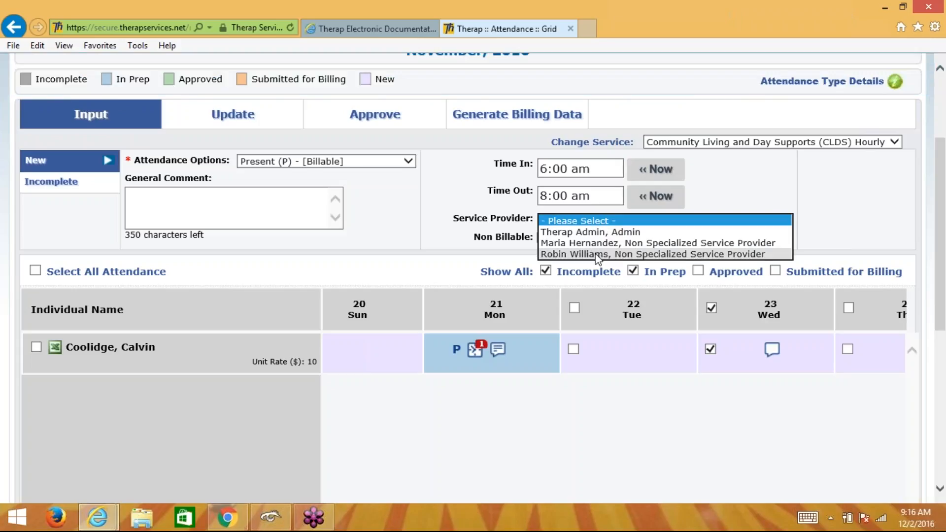
left_click(600, 253)
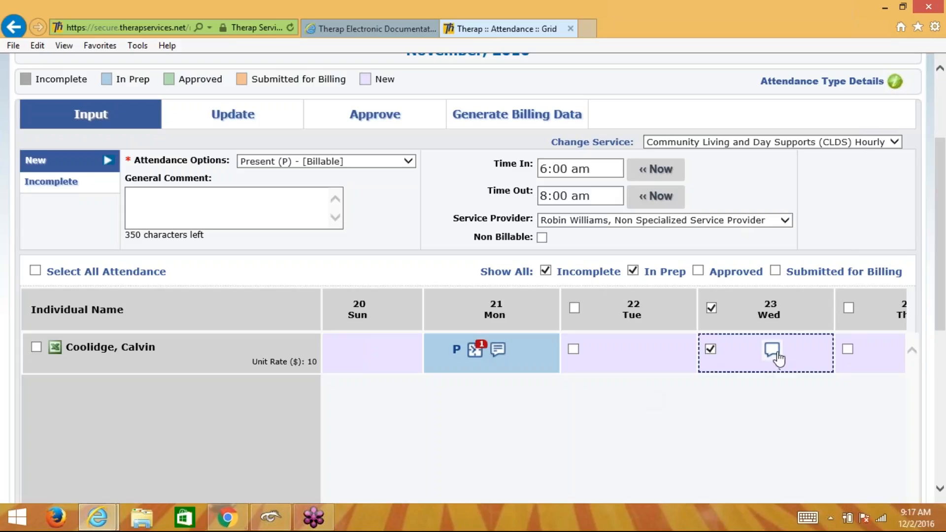
- Add the comment "record of service" to Wednesday 23 and submit the new attendance
left_click(773, 352)
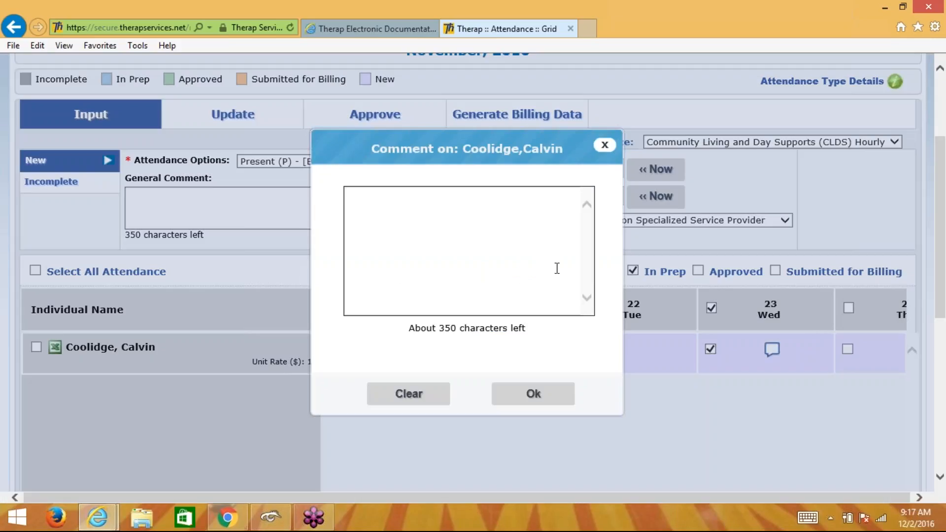
type("record of service")
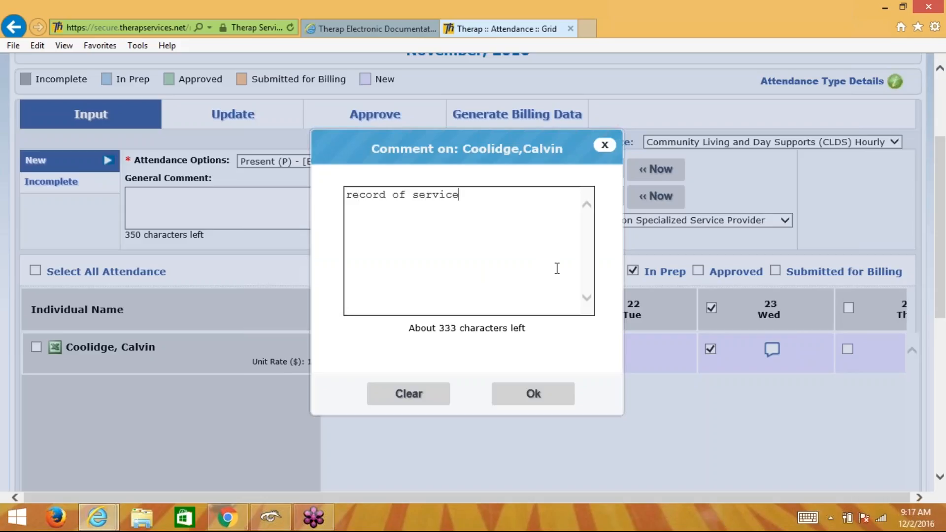
left_click(536, 400)
scroll(934, 363, "down", 4)
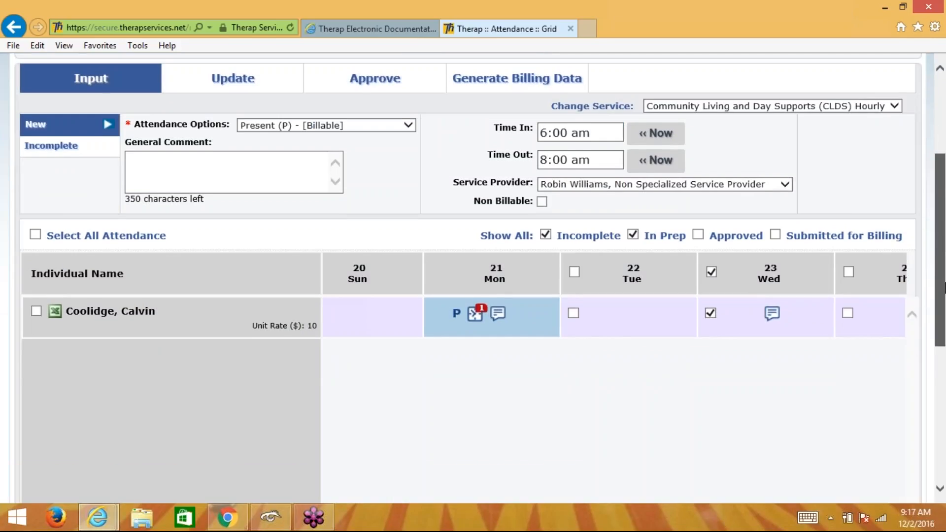
left_click(865, 480)
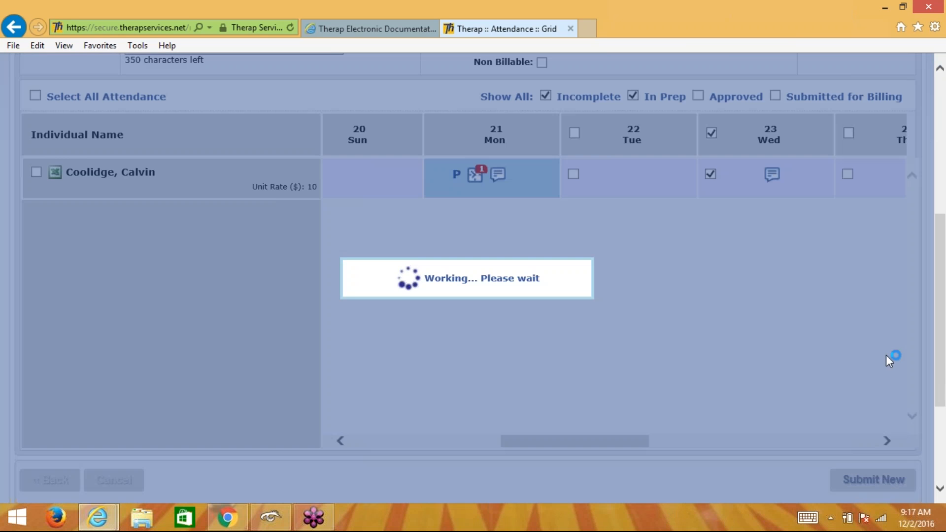
- Review the individual's CLDS attendance entries across November 16 to 30 and the services available to change to
scroll(944, 304, "up", 4)
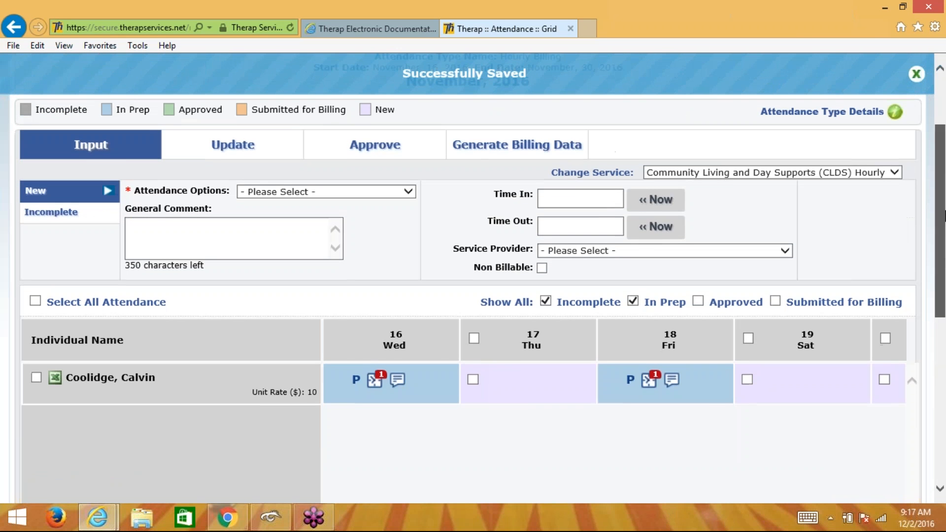
scroll(565, 446, "right", 5)
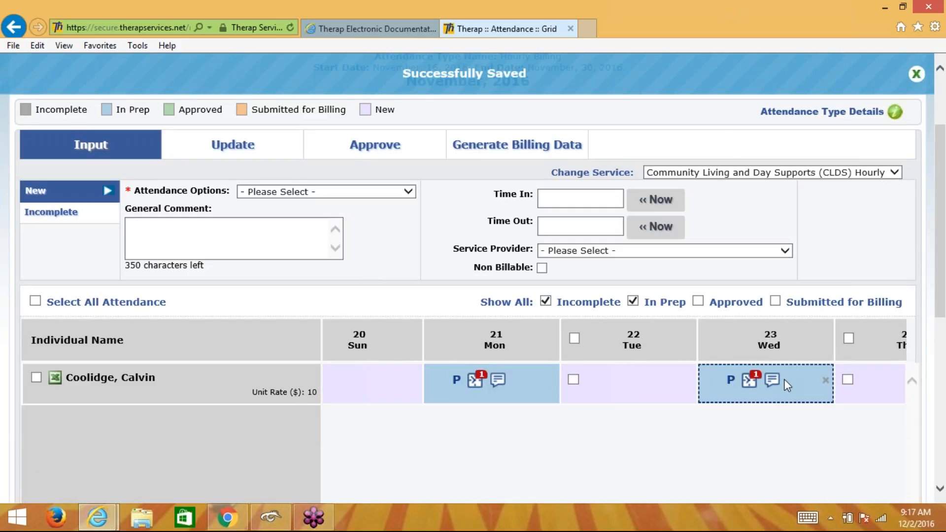
scroll(784, 379, "right", 1)
scroll(785, 384, "right", 5)
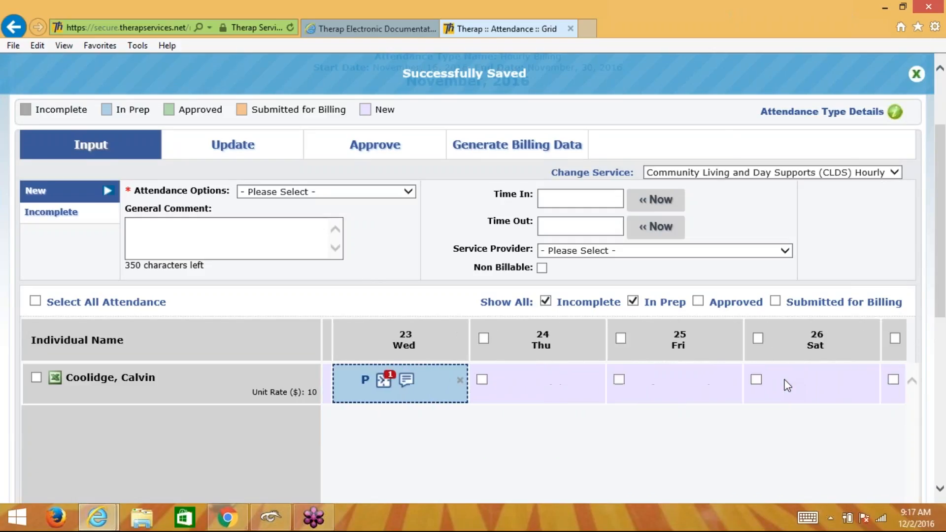
scroll(784, 380, "right", 1)
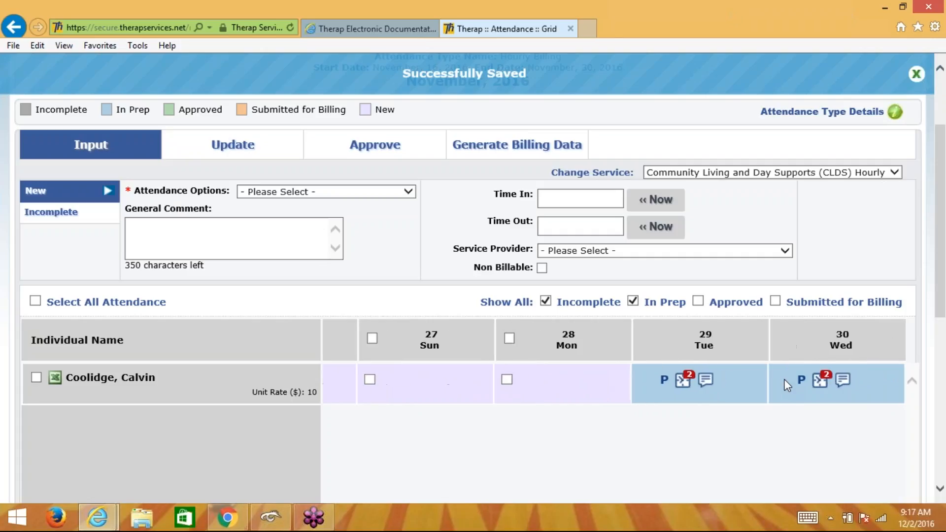
scroll(784, 379, "left", 9)
scroll(784, 382, "left", 2)
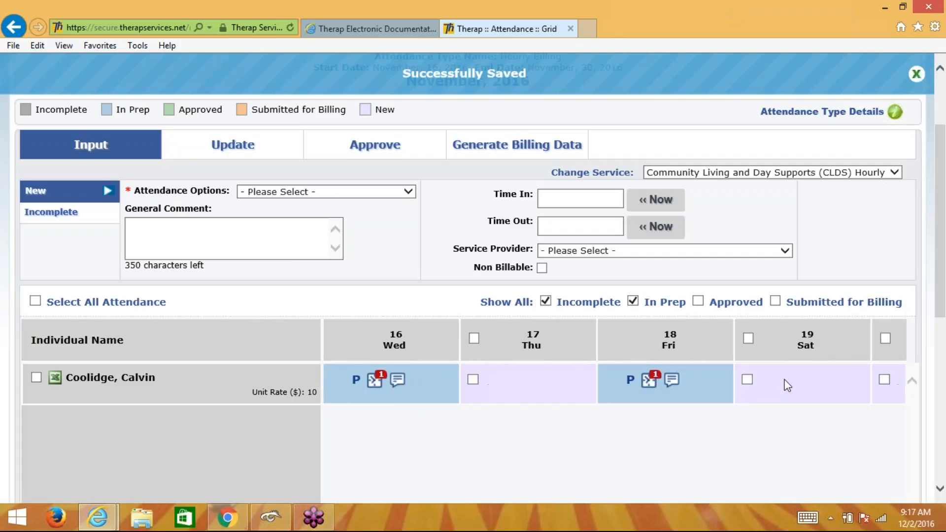
scroll(787, 385, "down", 1)
scroll(787, 385, "up", 1)
left_click(746, 172)
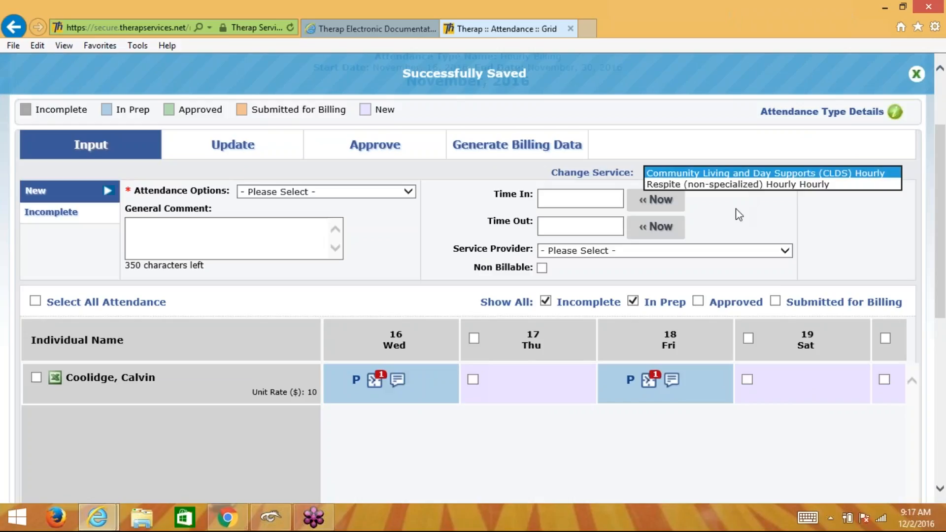
left_click(743, 221)
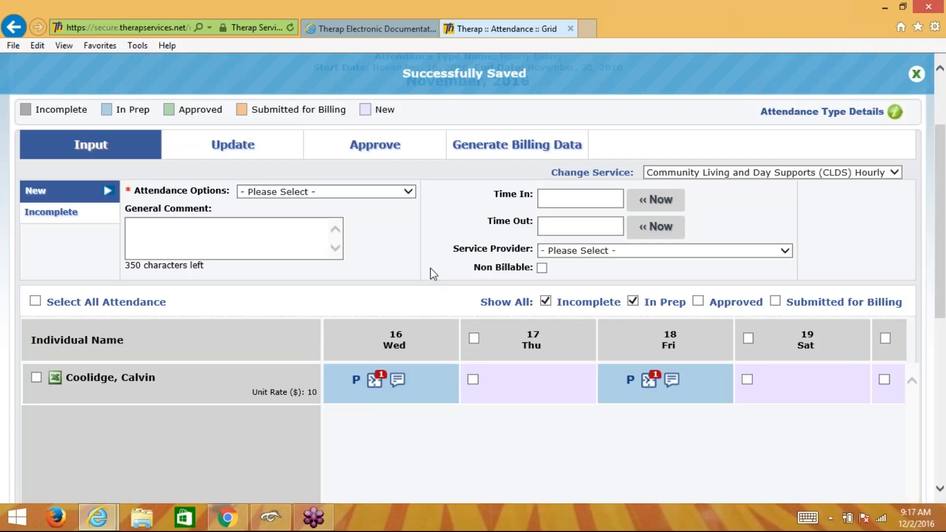
- Return to the dashboard and open the attendance search
scroll(430, 271, "up", 3)
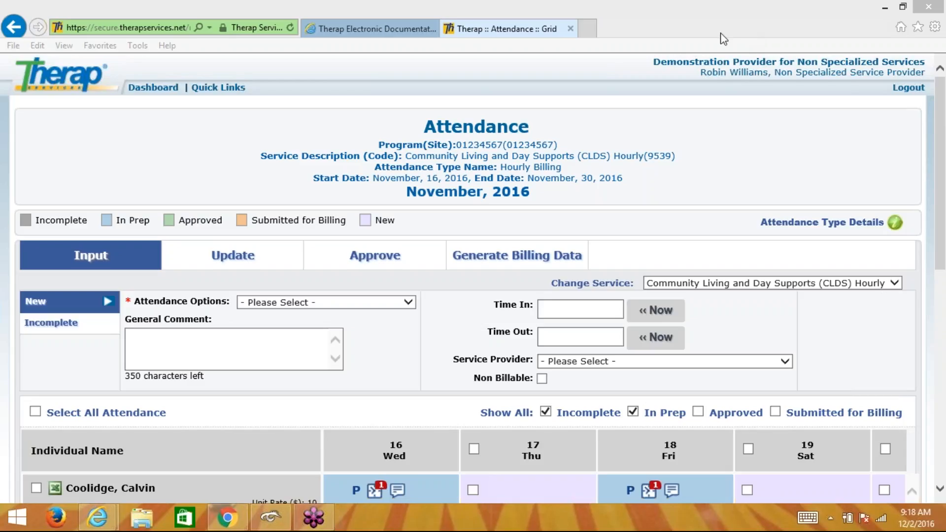
left_click(153, 90)
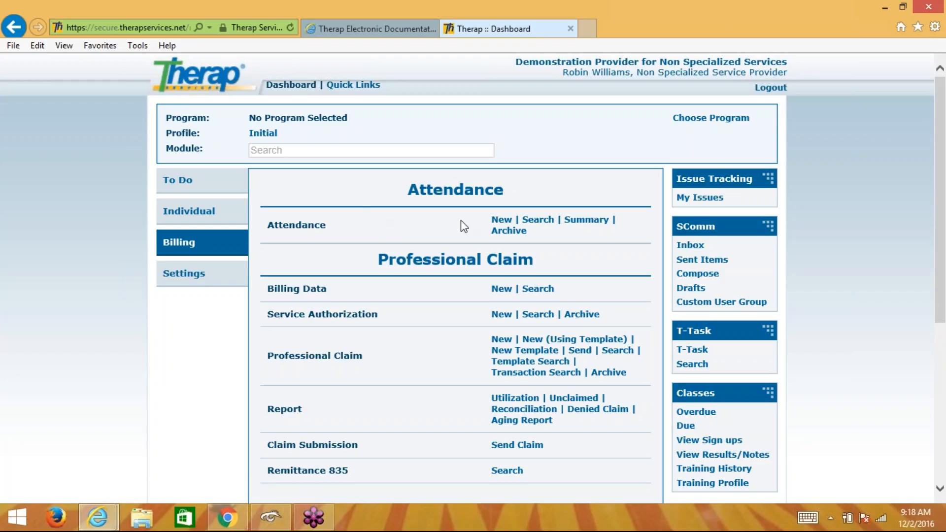
left_click(538, 220)
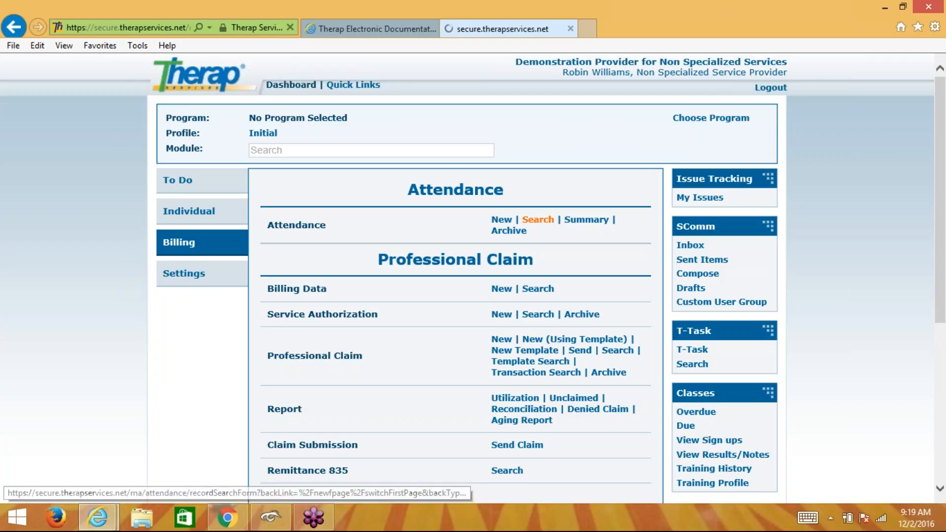
- Set the attendance search date range from 11/16/2016 to 11/30/2016
left_click(414, 225)
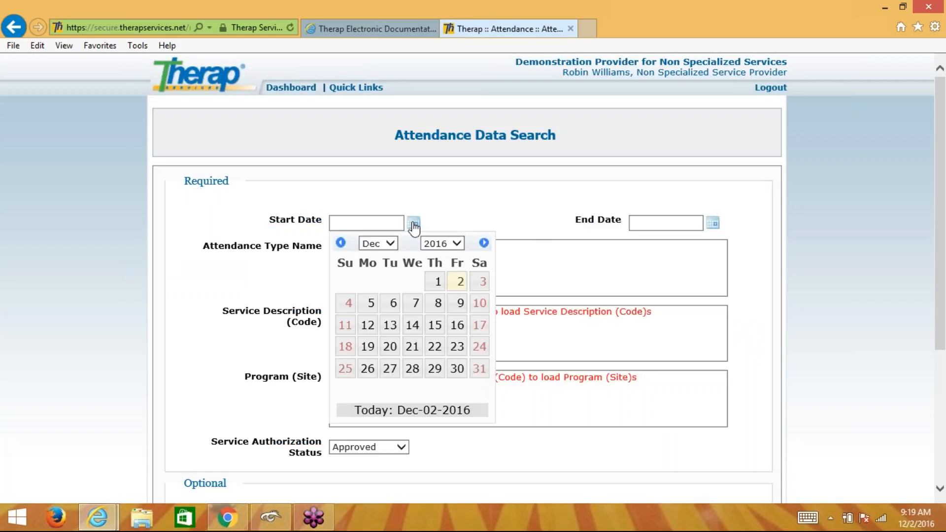
left_click(340, 244)
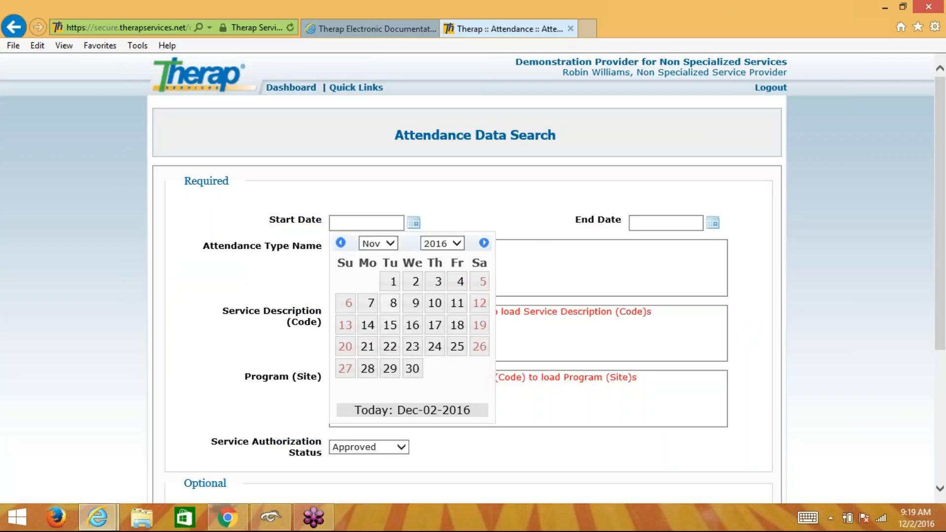
left_click(412, 325)
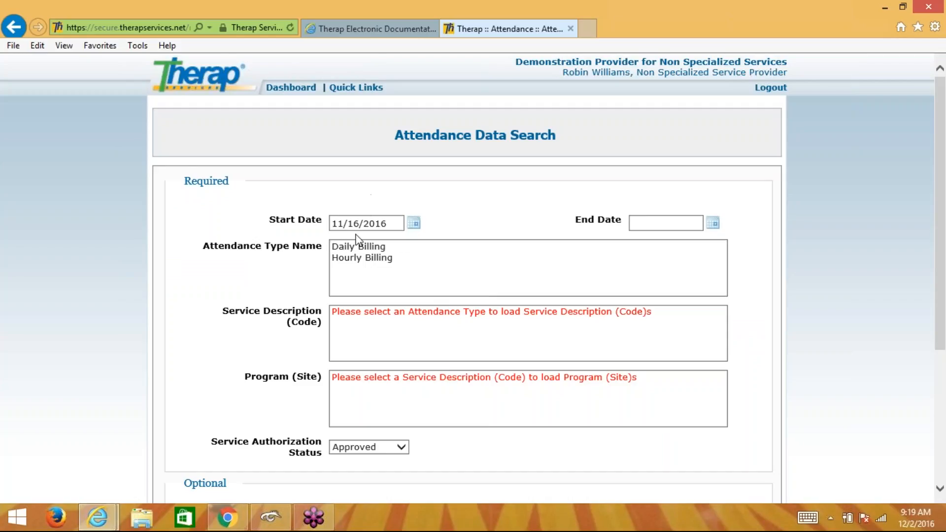
left_click(712, 223)
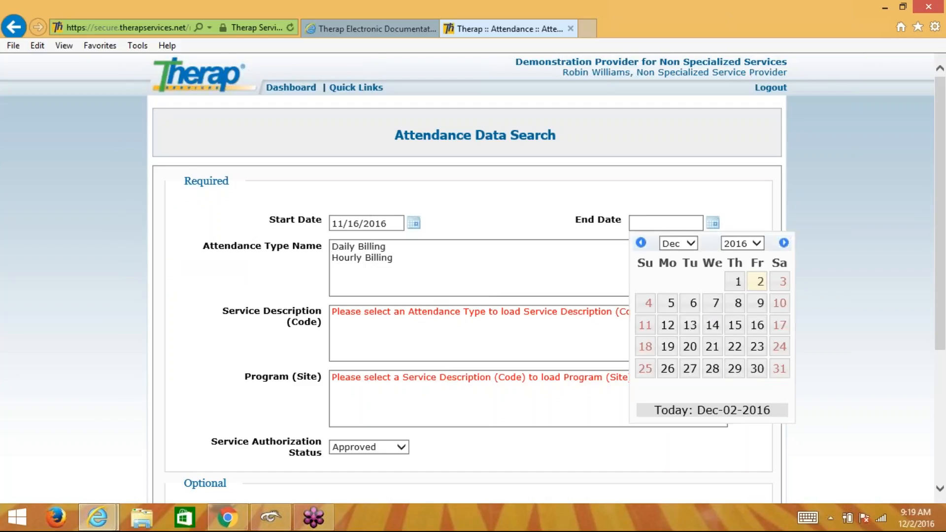
left_click(640, 242)
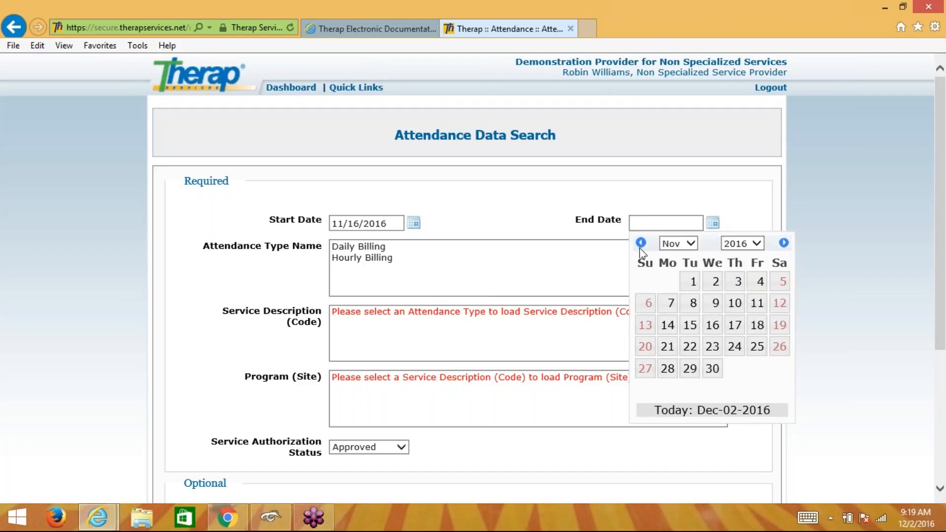
left_click(712, 368)
- Search Hourly Billing attendance for the Community Living and Day Supports (CLDS) Hourly (9539) service at the listed program site
left_click(392, 266)
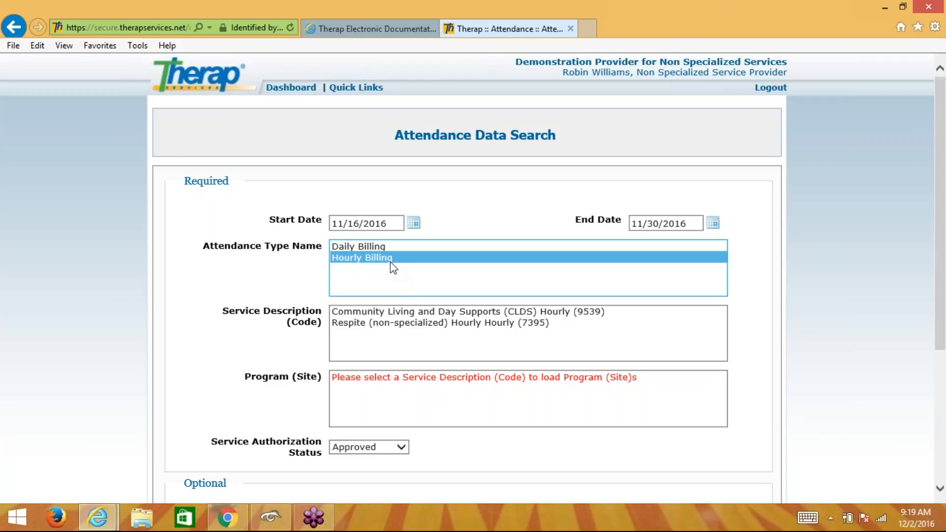
left_click(394, 313)
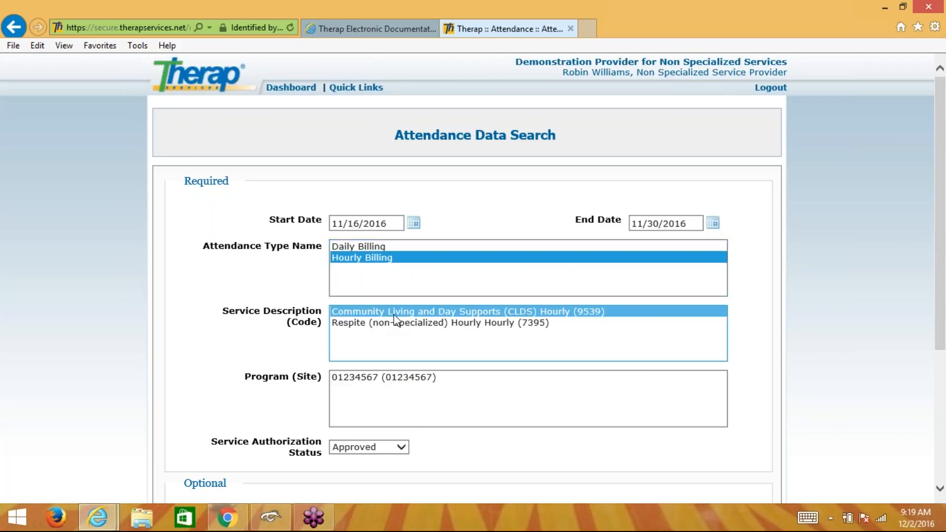
left_click(412, 381)
scroll(540, 447, "down", 2)
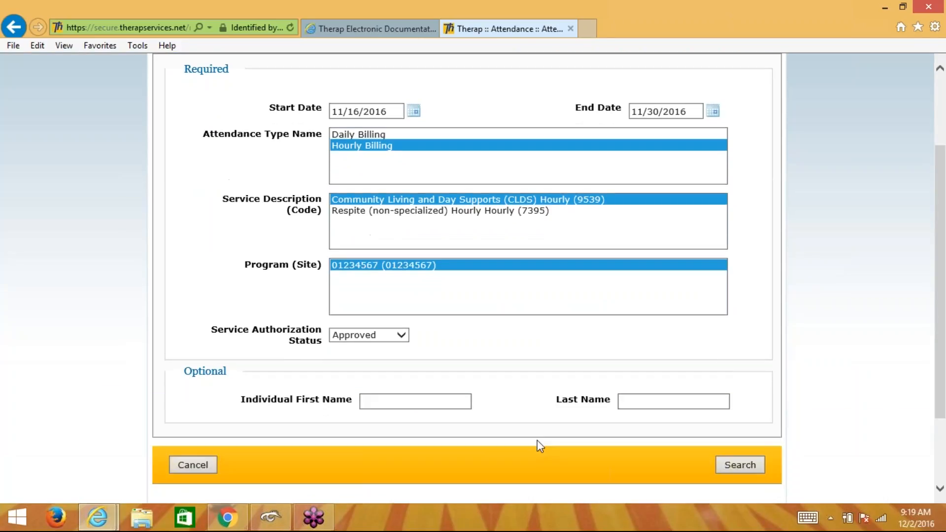
left_click(728, 463)
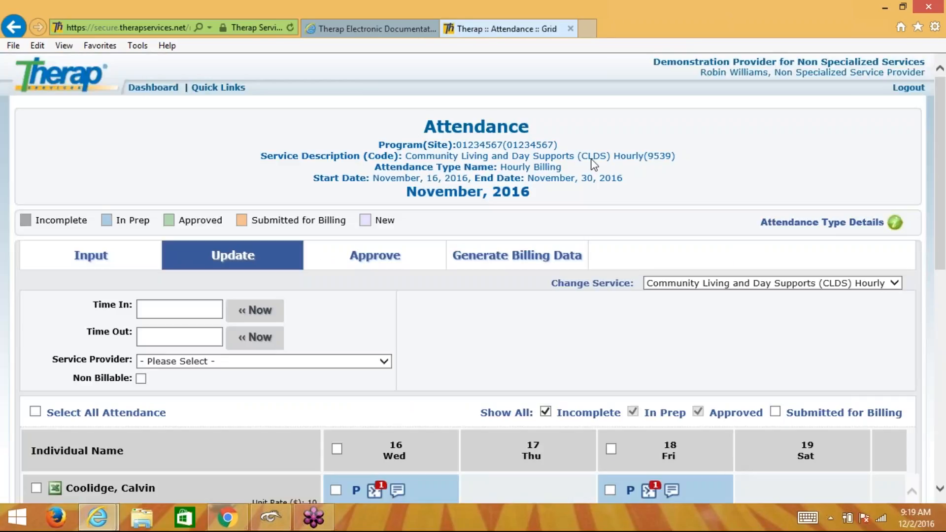
- Open the individual's Monday 21 attendance entry from the update grid
scroll(593, 164, "down", 1)
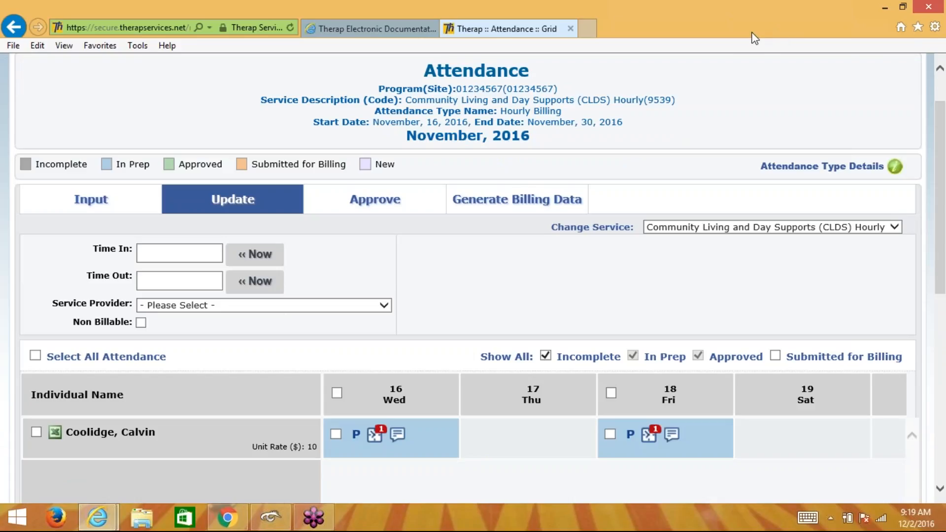
scroll(559, 129, "down", 1)
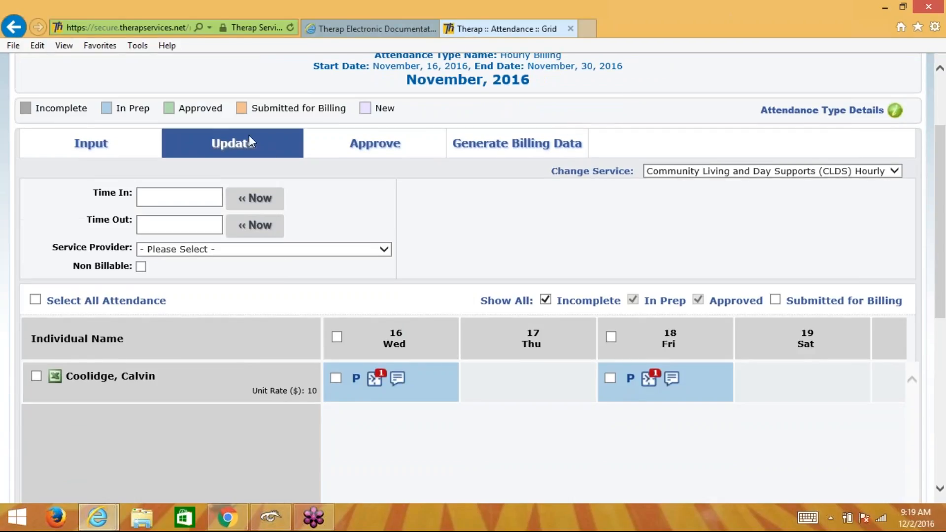
scroll(250, 140, "down", 2)
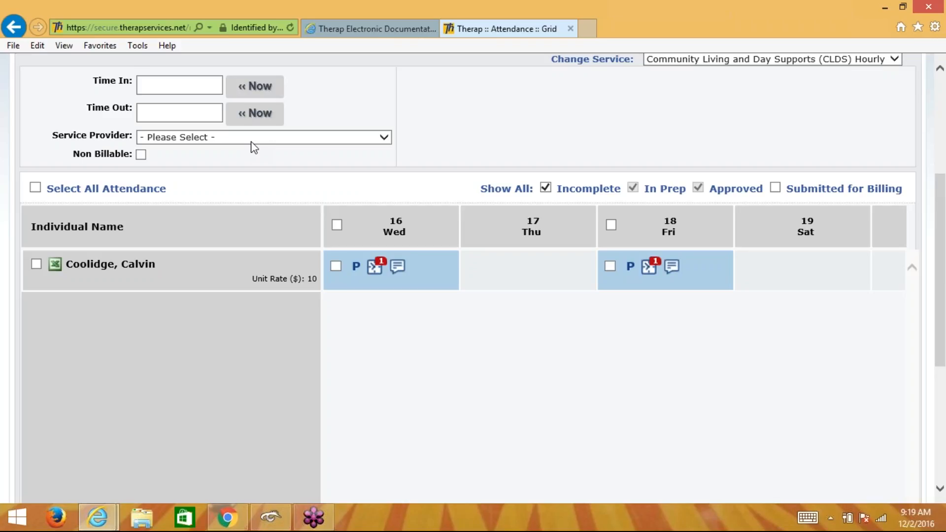
scroll(251, 142, "down", 1)
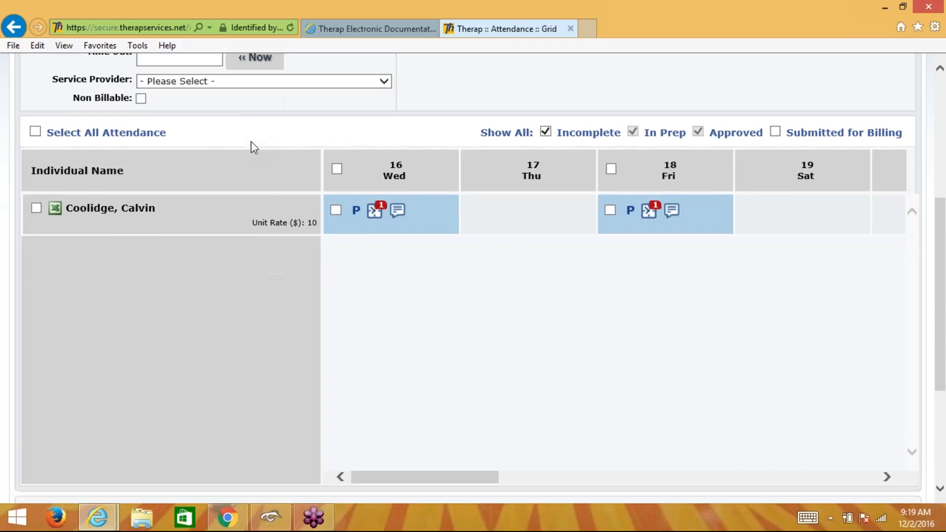
scroll(250, 140, "down", 1)
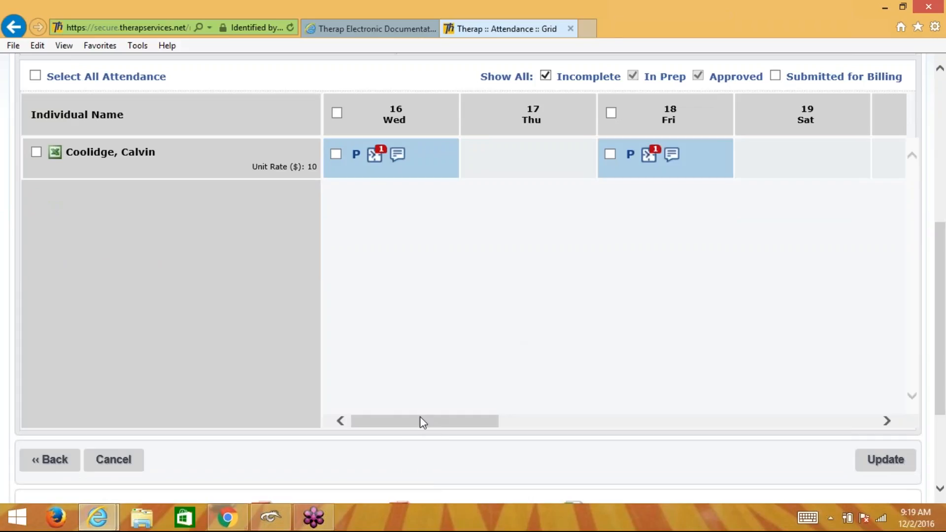
left_click_drag(420, 420, 541, 416)
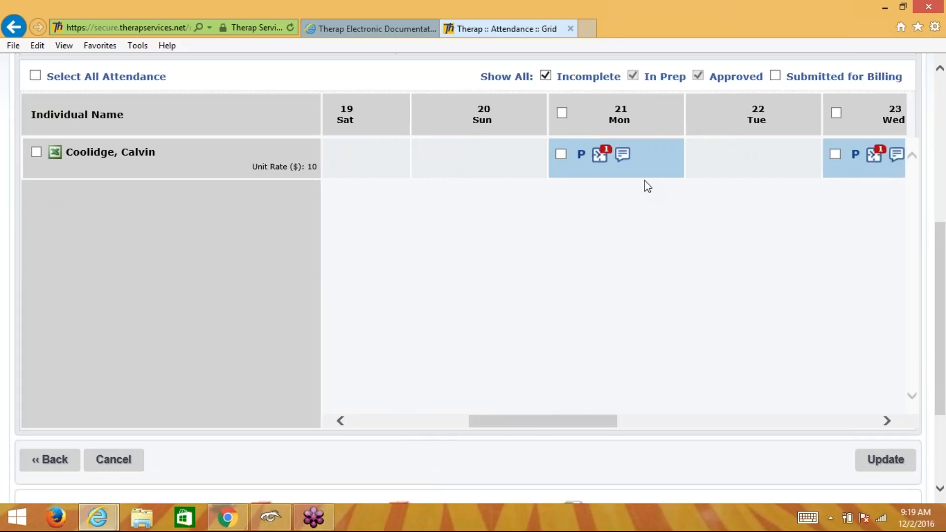
mouse_move(602, 158)
left_click(581, 157)
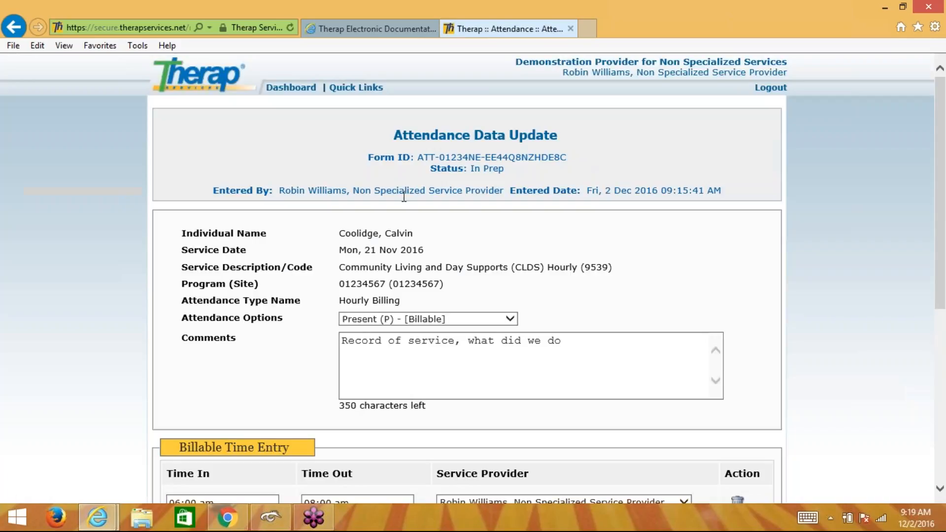
left_click_drag(398, 130, 584, 149)
left_click(586, 154)
- Set the billable time out to 8:30 am for Monday, 21 Nov 2016 and update the entry
scroll(586, 154, "down", 4)
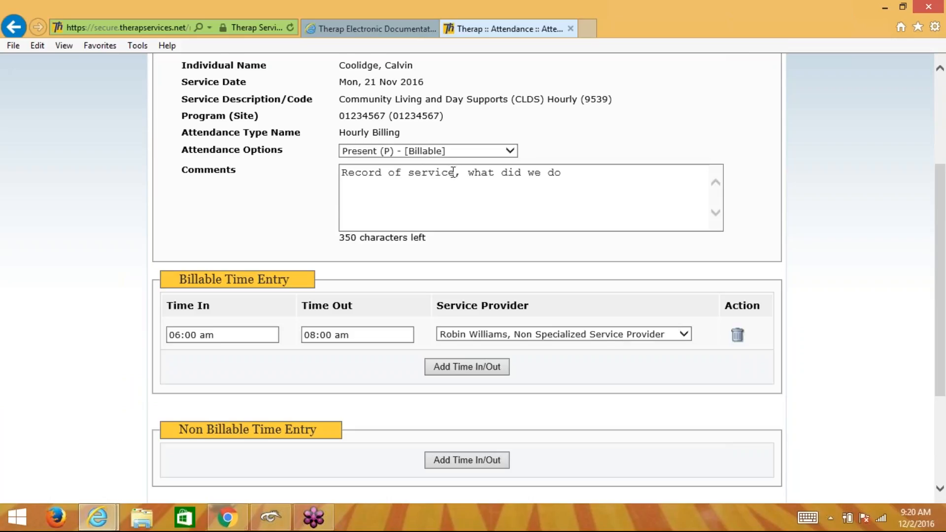
left_click(570, 179)
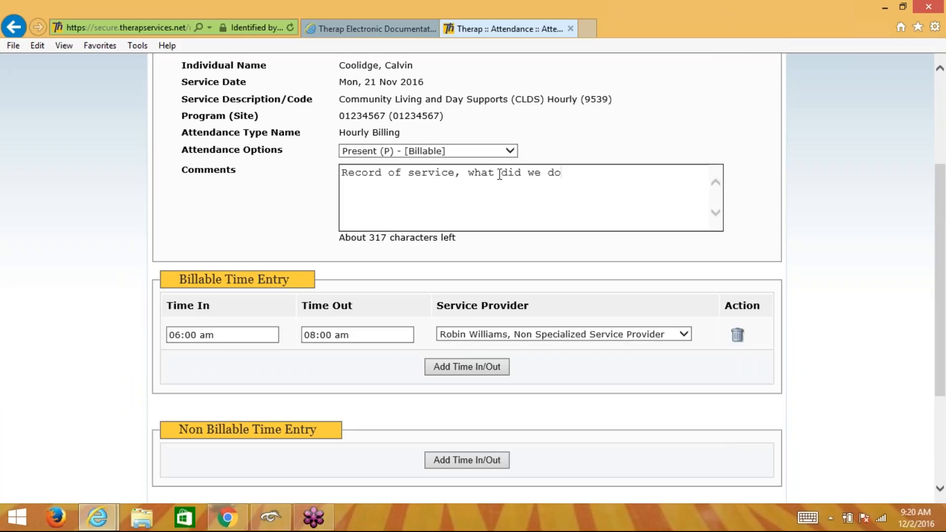
scroll(285, 236, "down", 1)
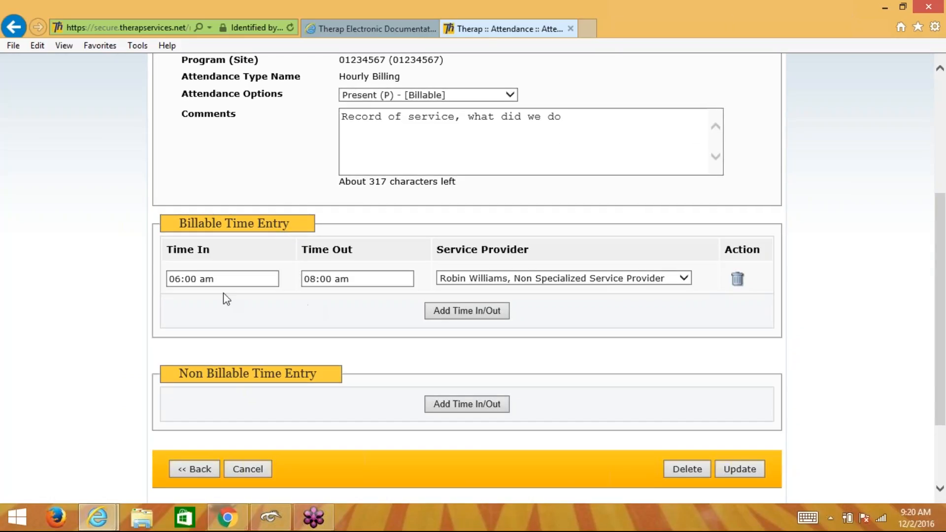
left_click(326, 279)
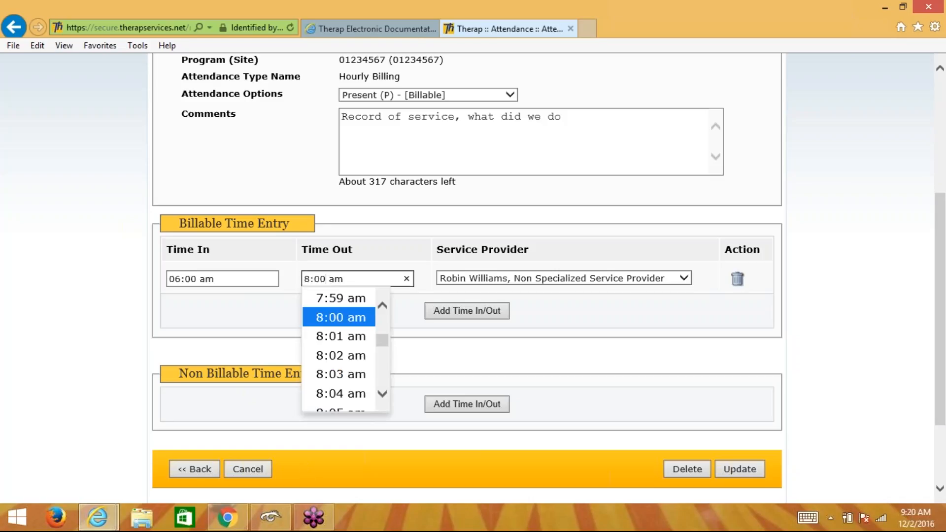
key("BackSpace")
key("BackSpace")
type("30")
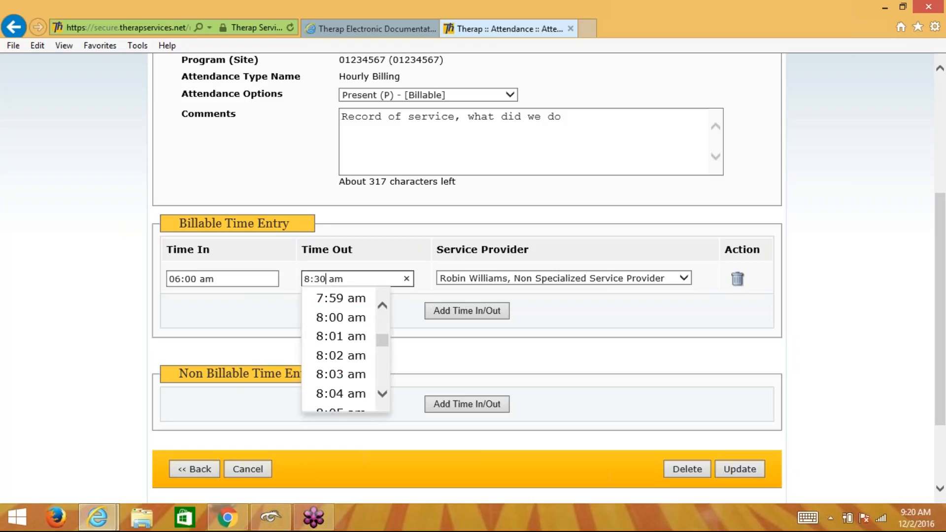
left_click(455, 351)
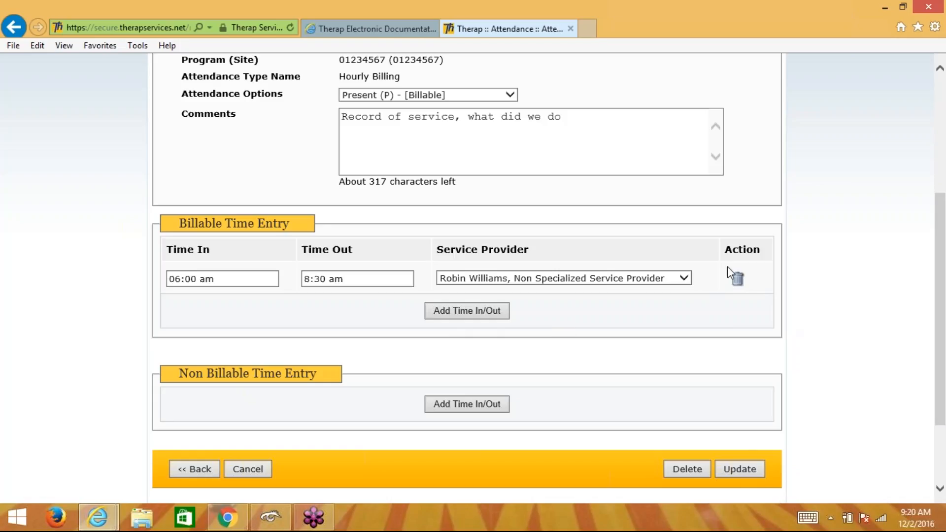
left_click(728, 468)
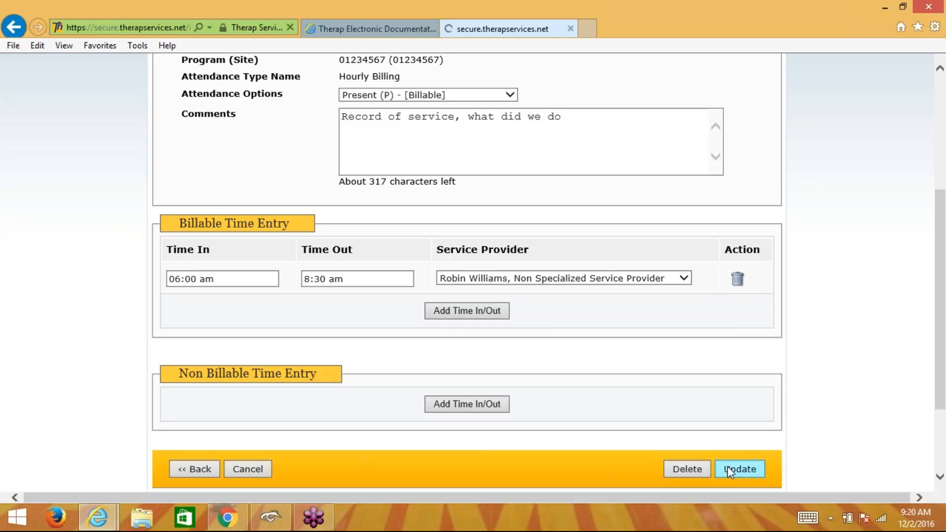
- Check the time in and time out recorded for Monday 21 in the attendance grid
scroll(728, 468, "down", 3)
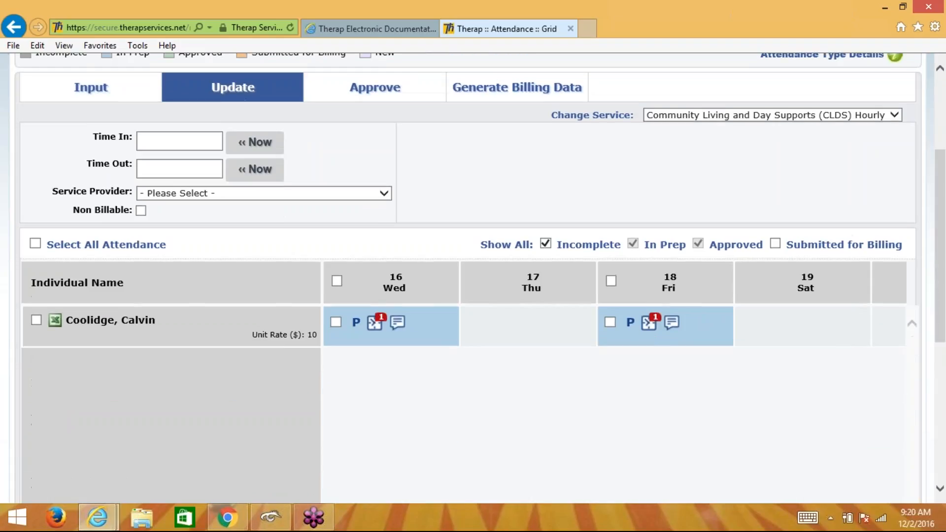
scroll(670, 473, "down", 2)
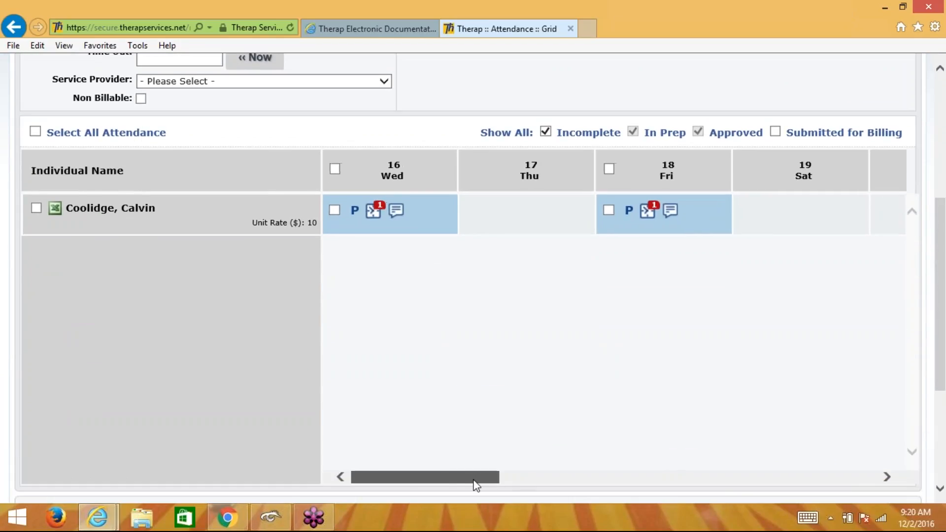
left_click_drag(475, 485, 592, 481)
left_click(627, 213)
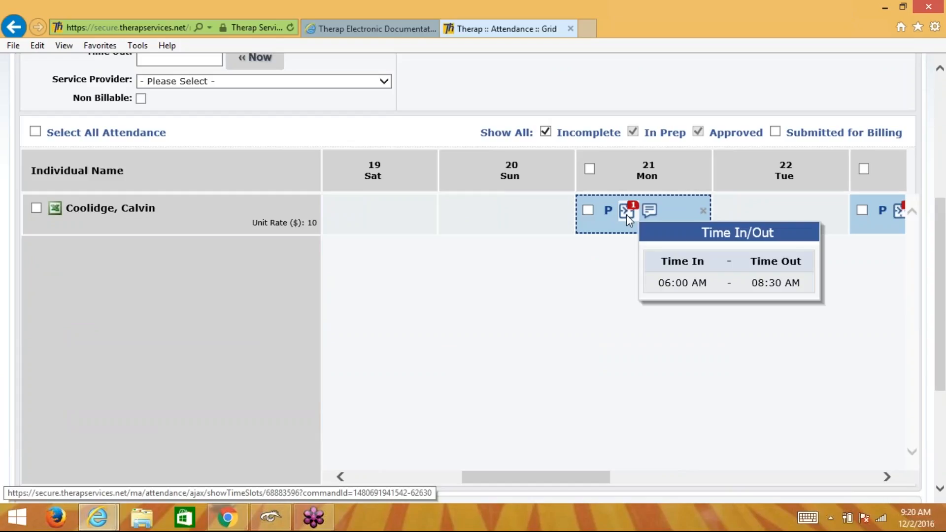
scroll(548, 299, "right", 5)
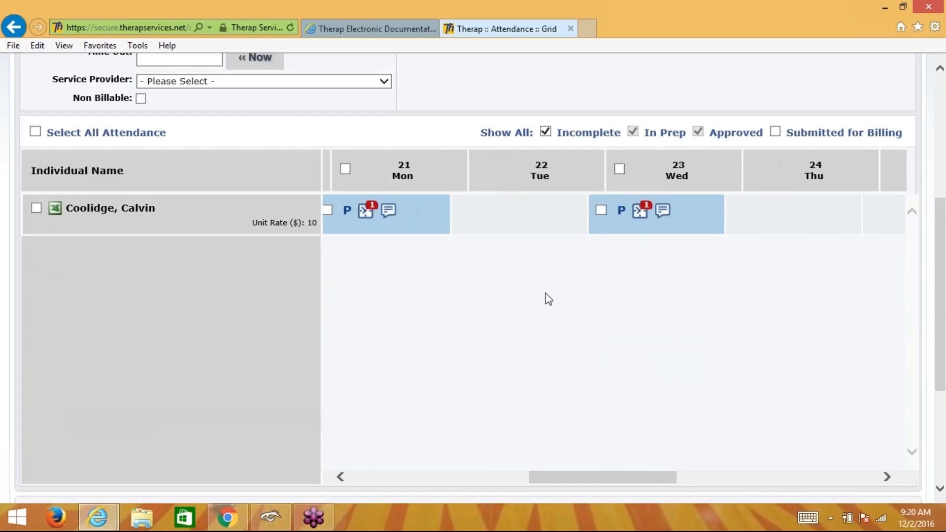
left_click(590, 211)
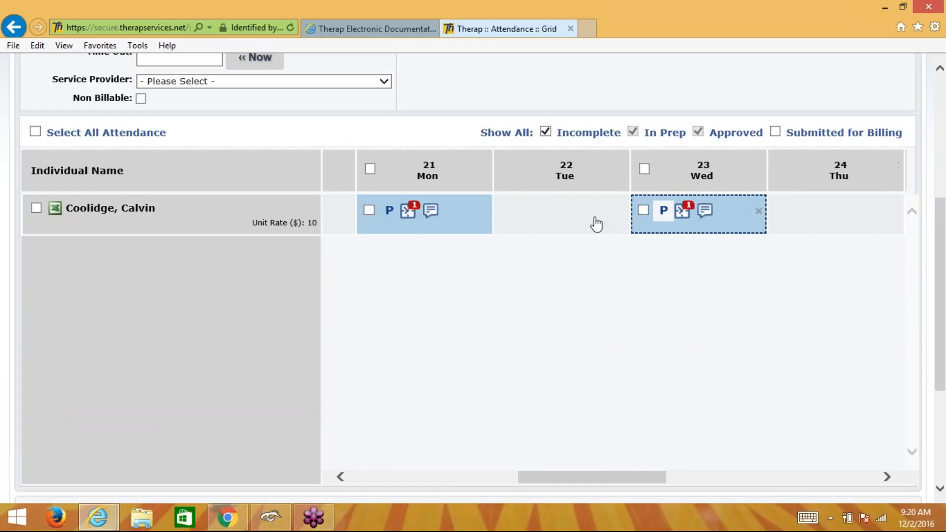
- Open the individual's Wednesday 16 attendance entry and clear its comment
scroll(596, 225, "left", 5)
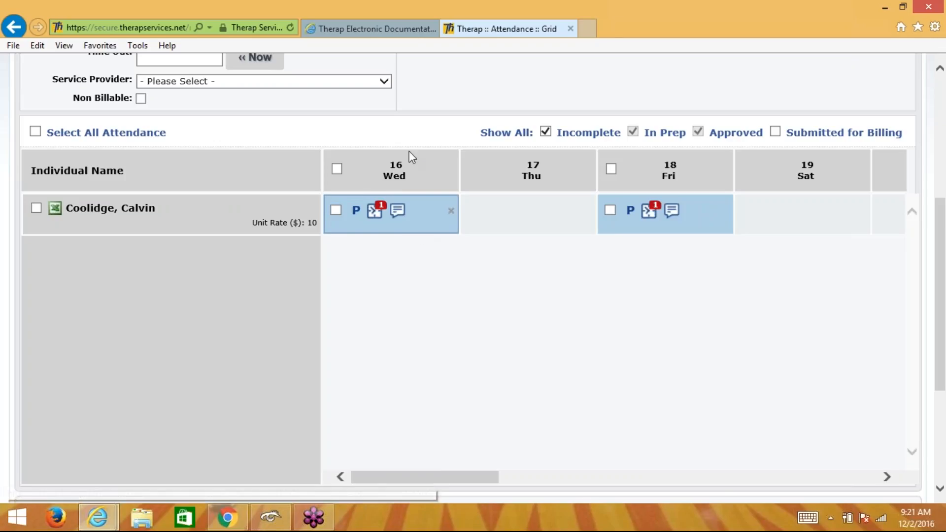
left_click(353, 216)
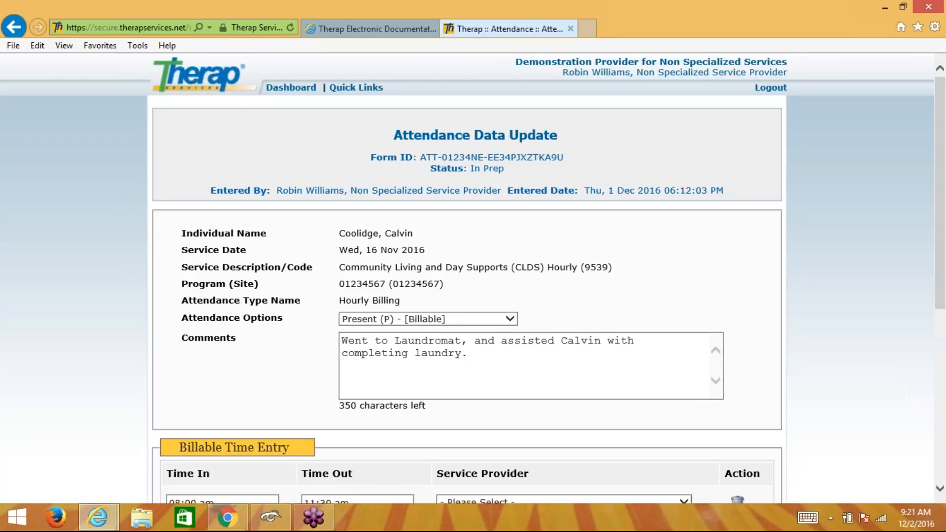
scroll(492, 196, "down", 3)
left_click_drag(491, 196, 310, 164)
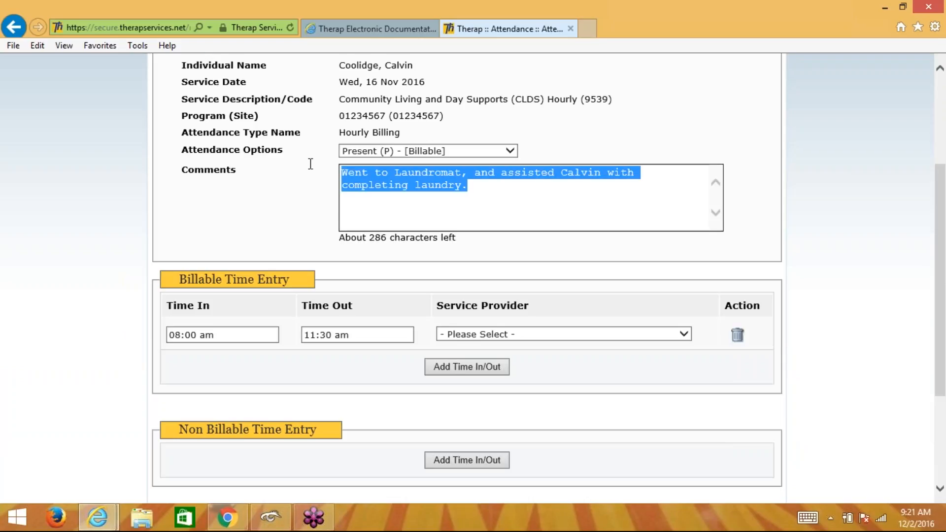
key("BackSpace")
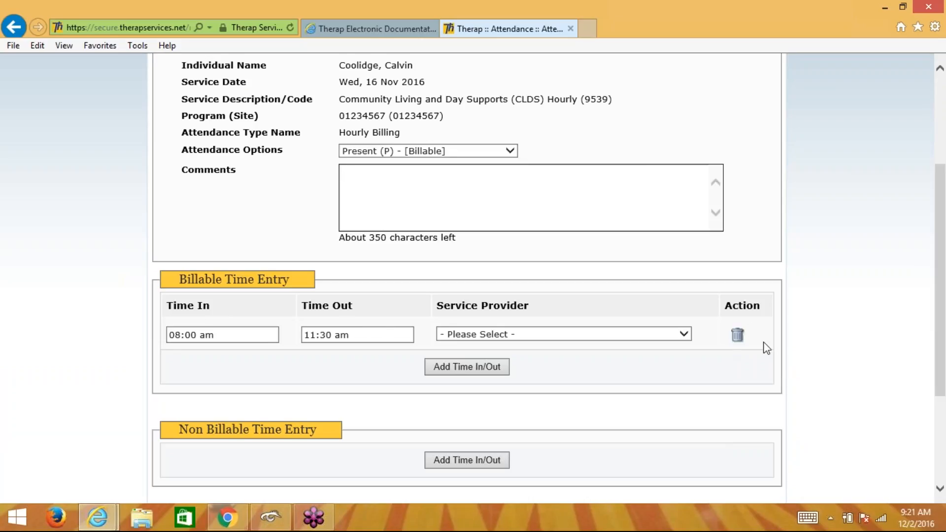
- Delete the billable time slot for Wednesday, 16 Nov 2016 and update the entry as Not Scheduled (N) - [Non Billable]
left_click(736, 336)
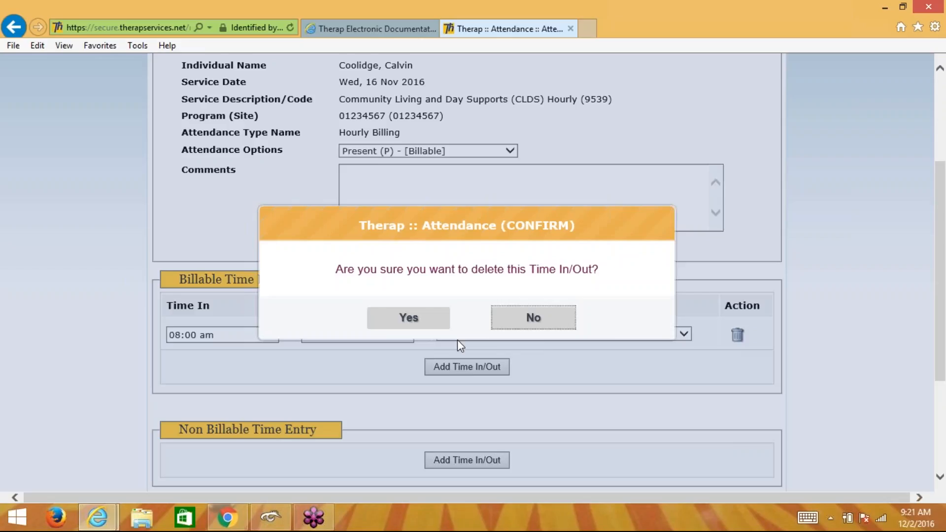
left_click(416, 326)
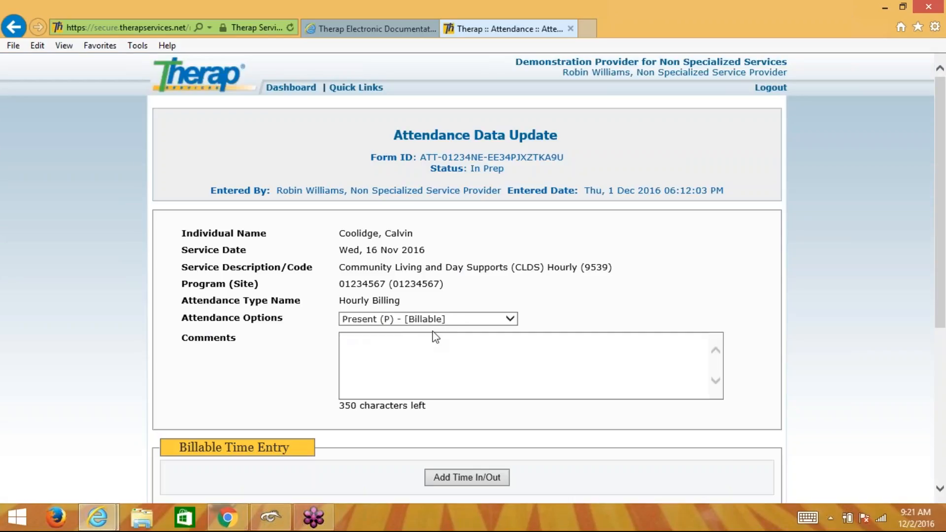
left_click(411, 321)
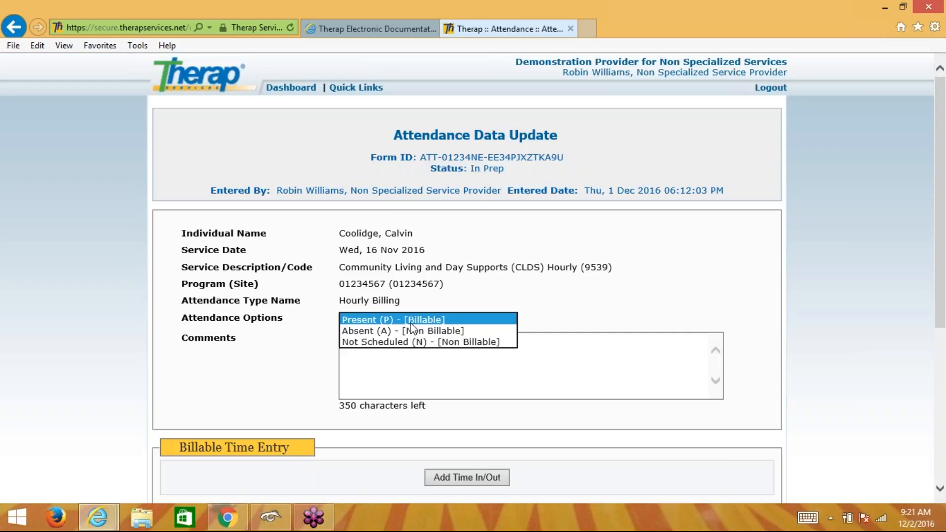
left_click(399, 342)
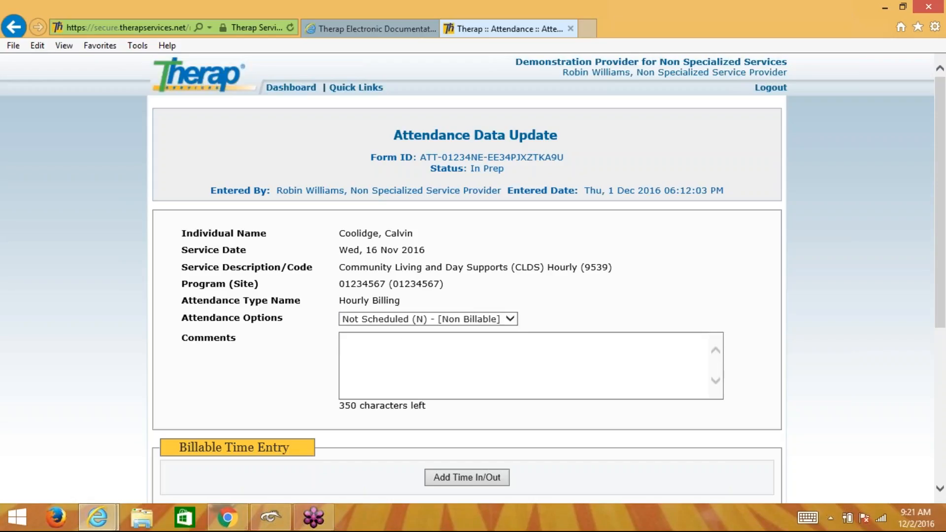
scroll(473, 278, "down", 5)
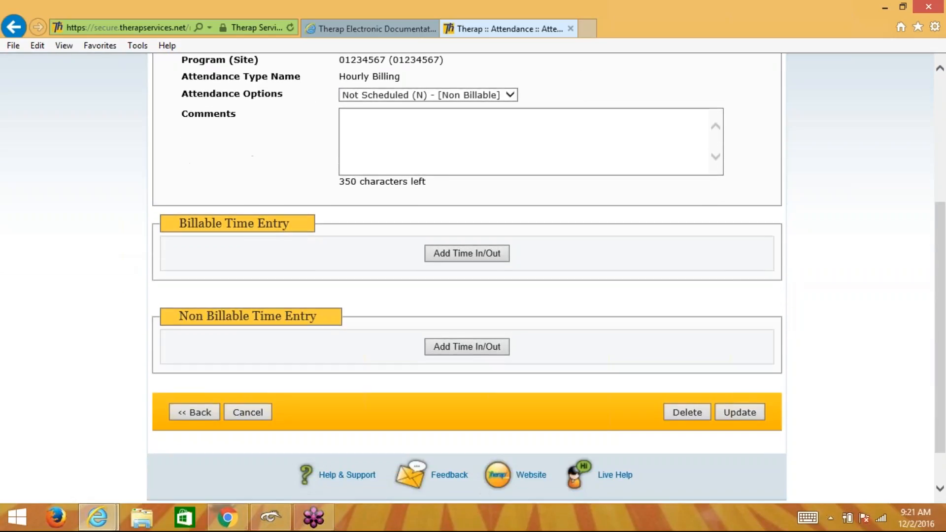
left_click(748, 416)
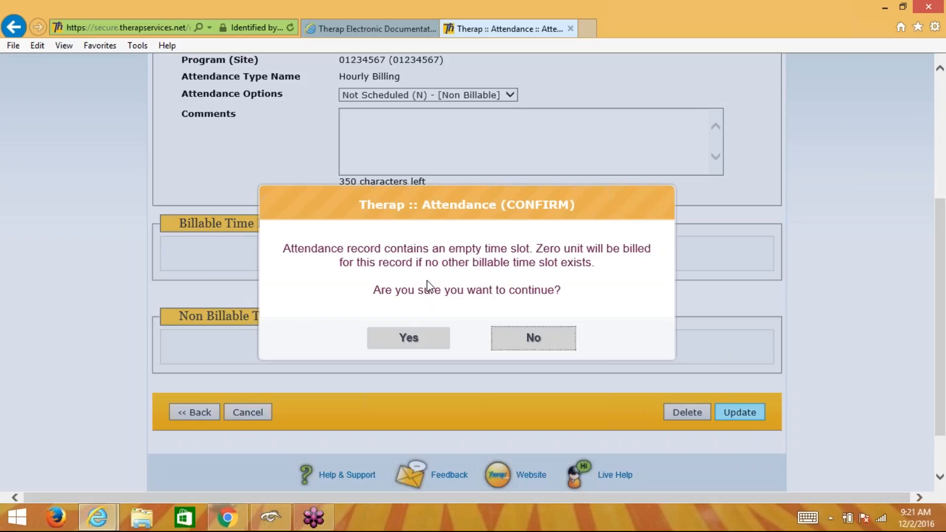
left_click(412, 341)
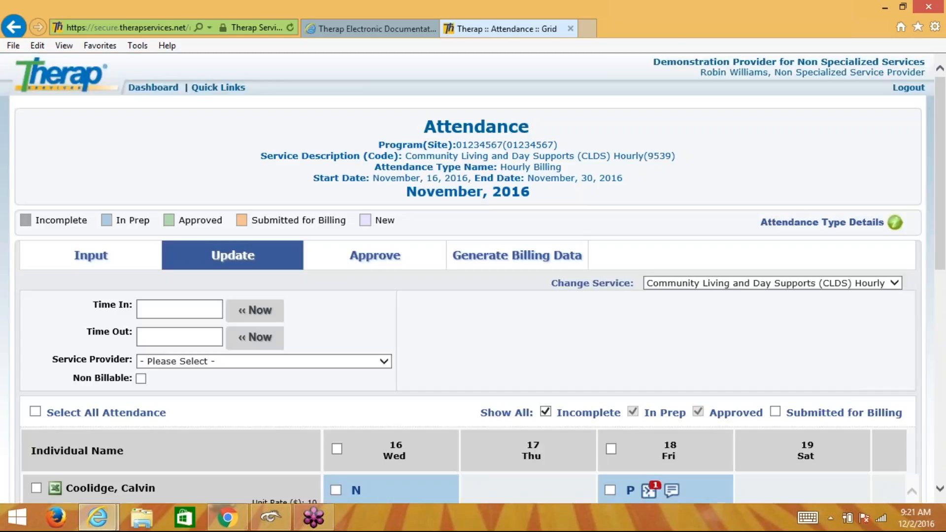
scroll(472, 278, "down", 4)
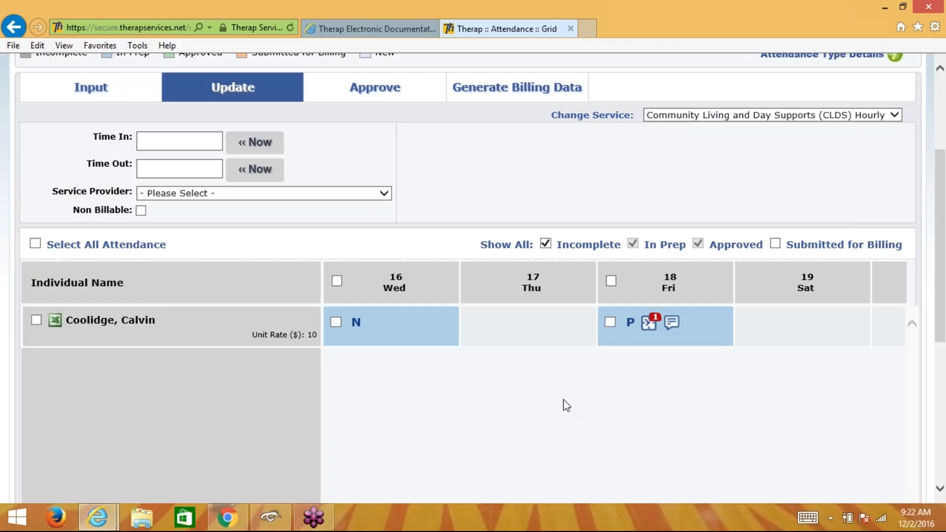
- Return to the dashboard and open the attendance data search
scroll(563, 399, "up", 3)
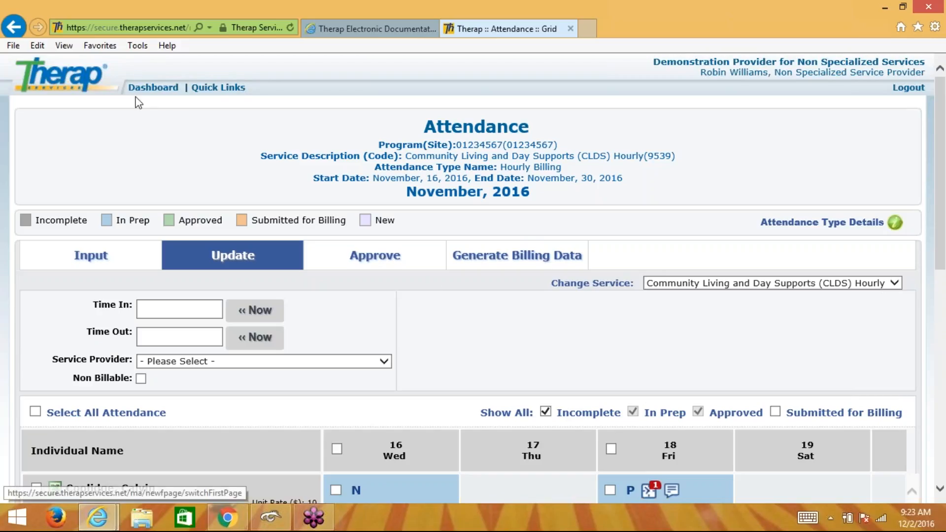
left_click(152, 89)
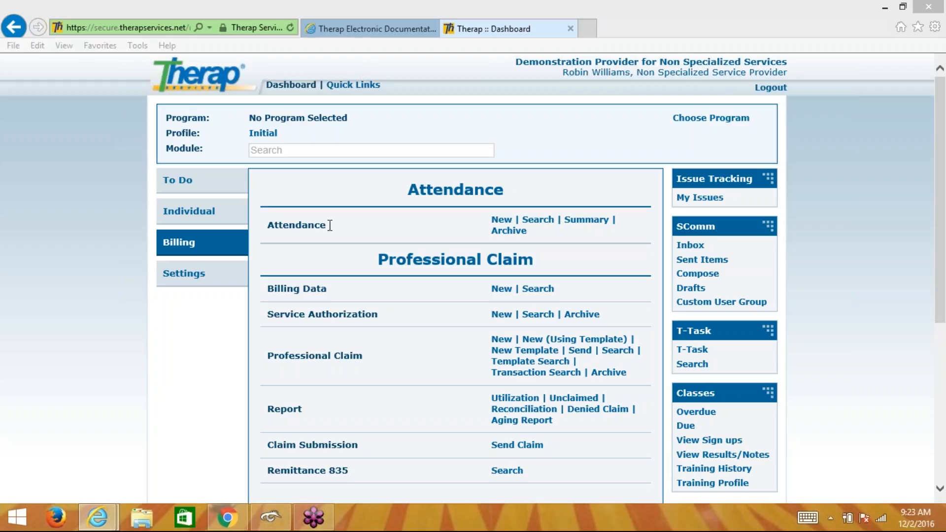
left_click_drag(330, 226, 267, 225)
left_click(354, 226)
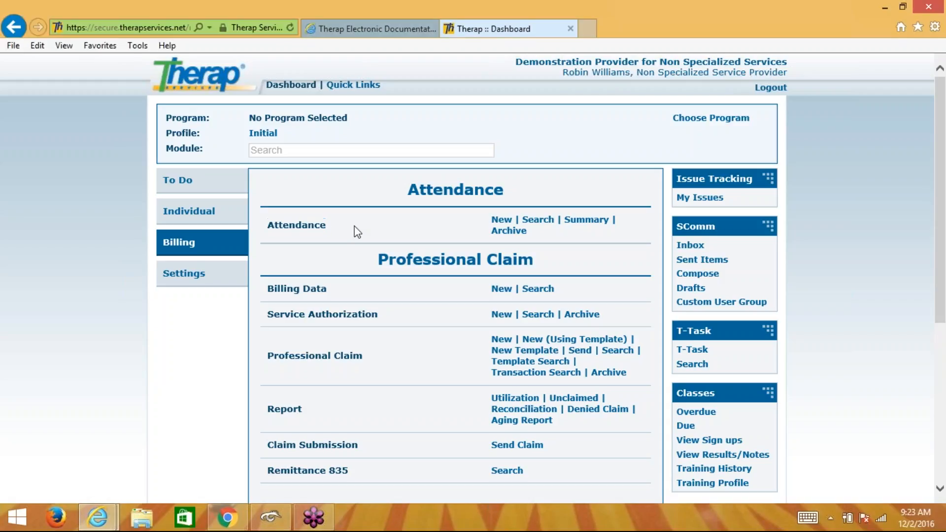
left_click(538, 220)
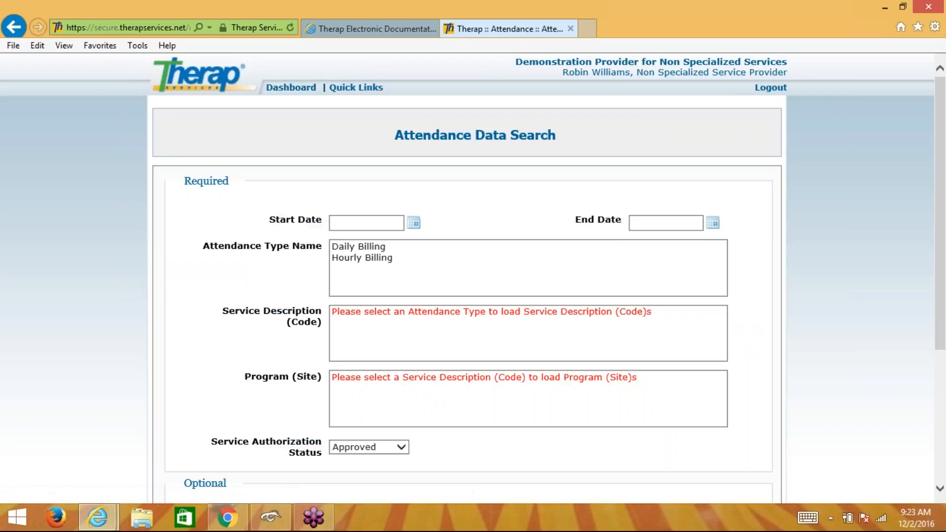
- Set the attendance search dates from 11/16/2016 to 11/30/2016
left_click(414, 223)
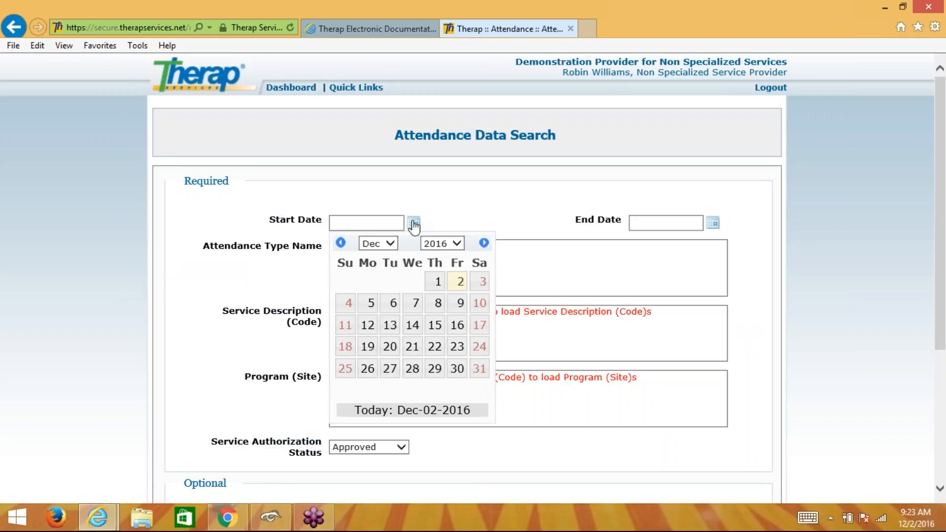
left_click(340, 242)
left_click(412, 325)
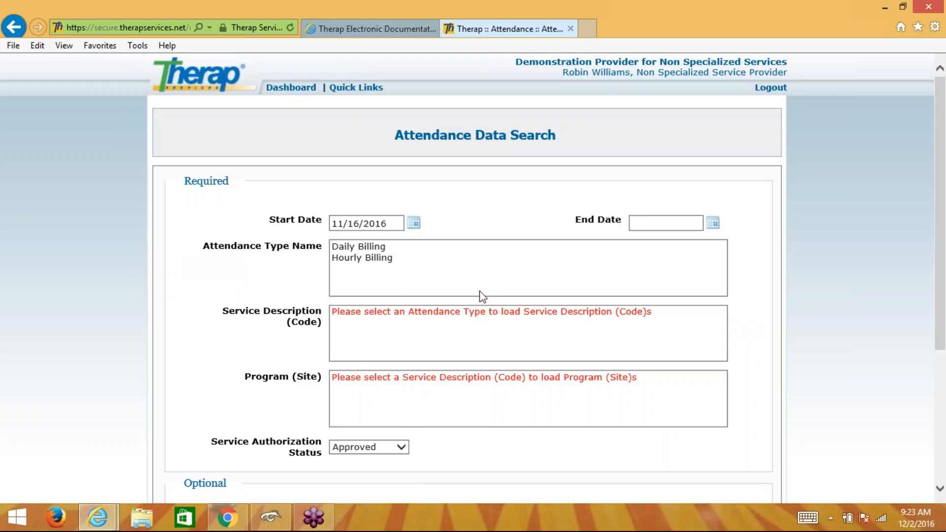
left_click(661, 225)
left_click(642, 243)
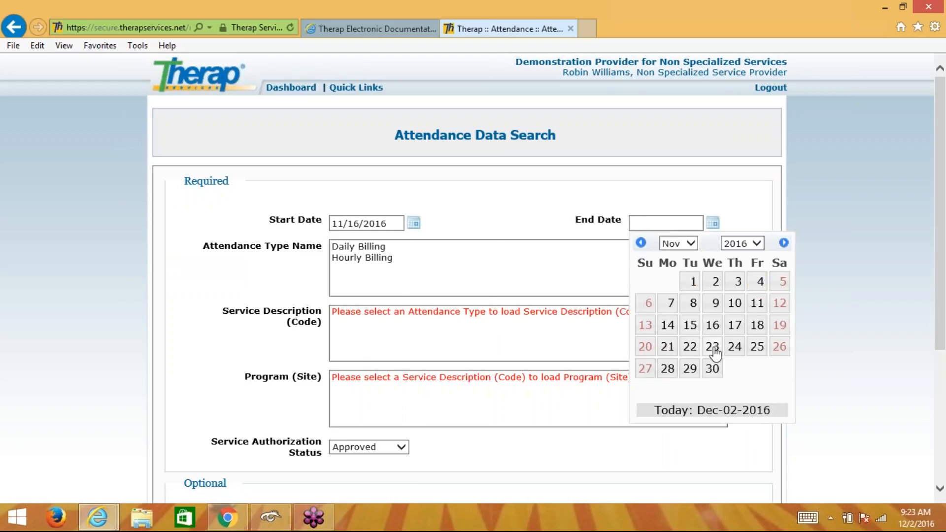
left_click(711, 374)
- Search Hourly Billing attendance for Community Living and Day Supports (CLDS) Hourly (9539) at the listed program site
left_click(360, 256)
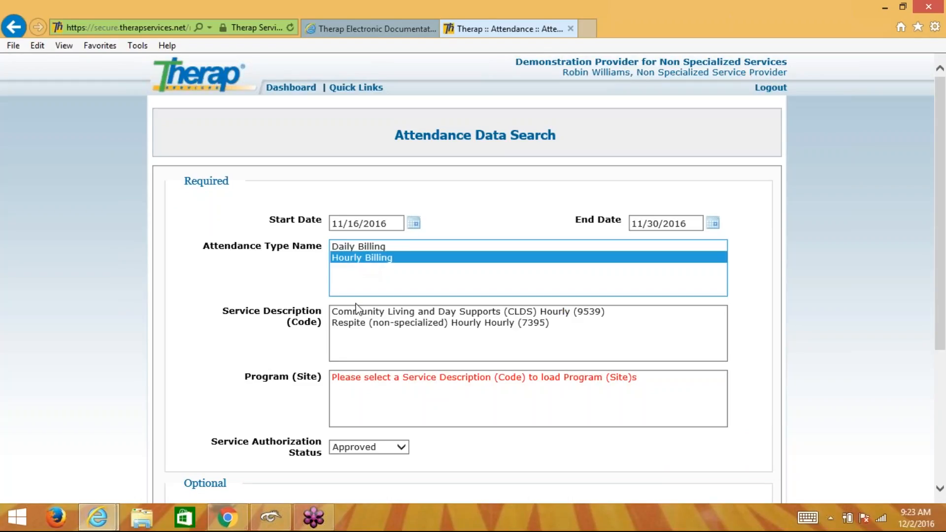
left_click(350, 311)
scroll(289, 296, "down", 3)
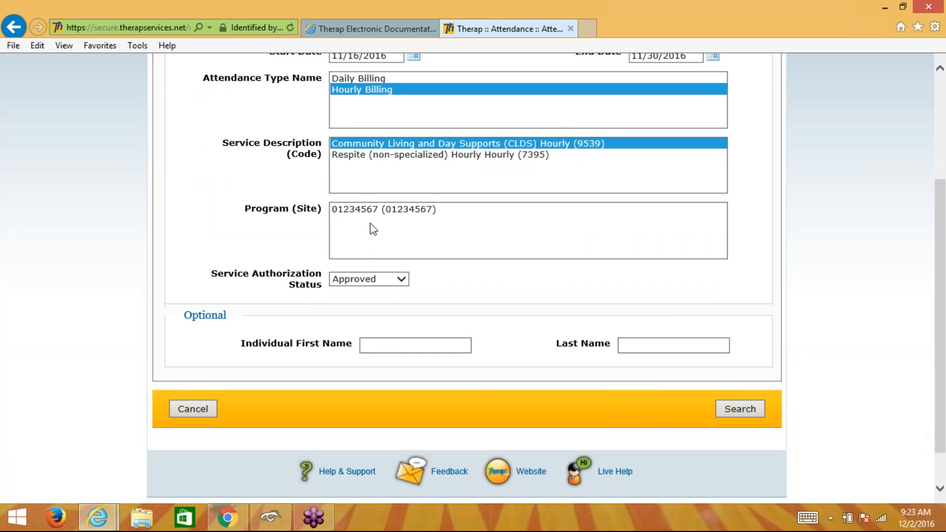
left_click(373, 213)
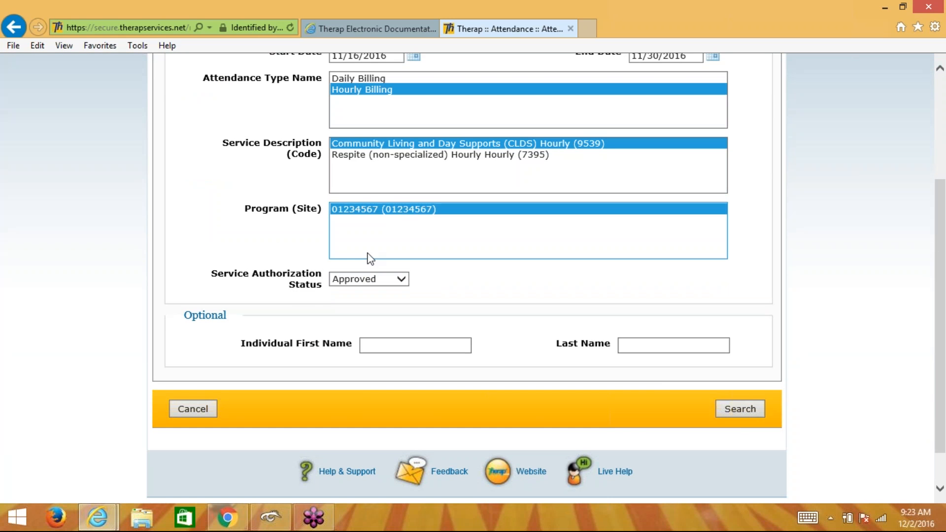
left_click(749, 410)
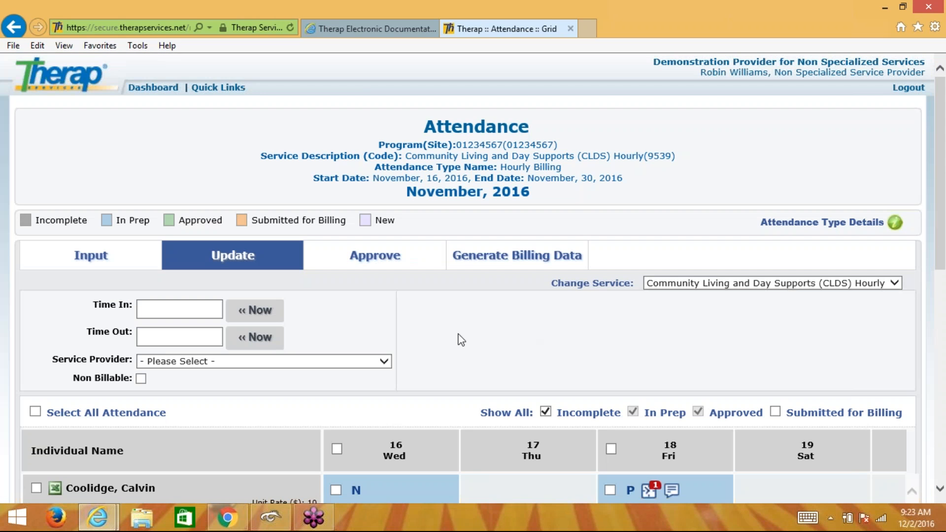
- Open the approval view of the CLDS attendance grid for 16 to 30 November 2016
scroll(458, 338, "down", 2)
scroll(459, 338, "down", 1)
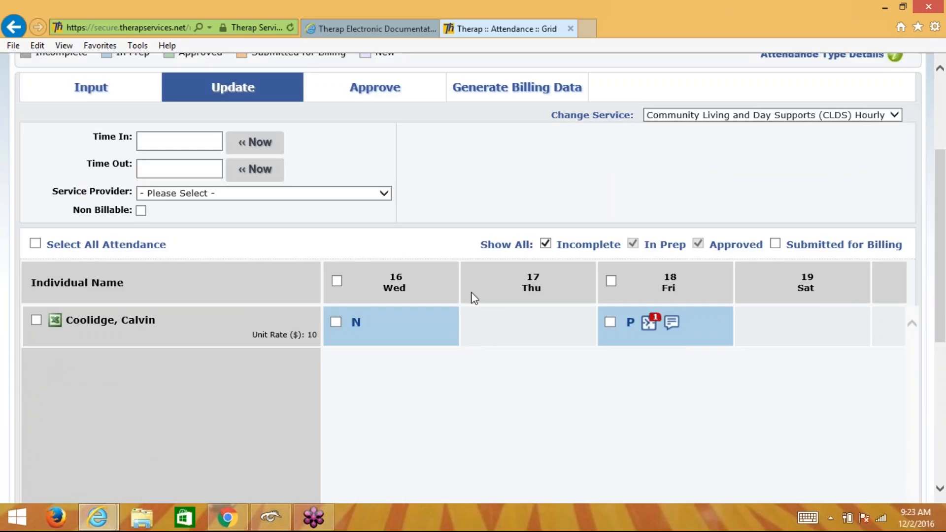
left_click(370, 93)
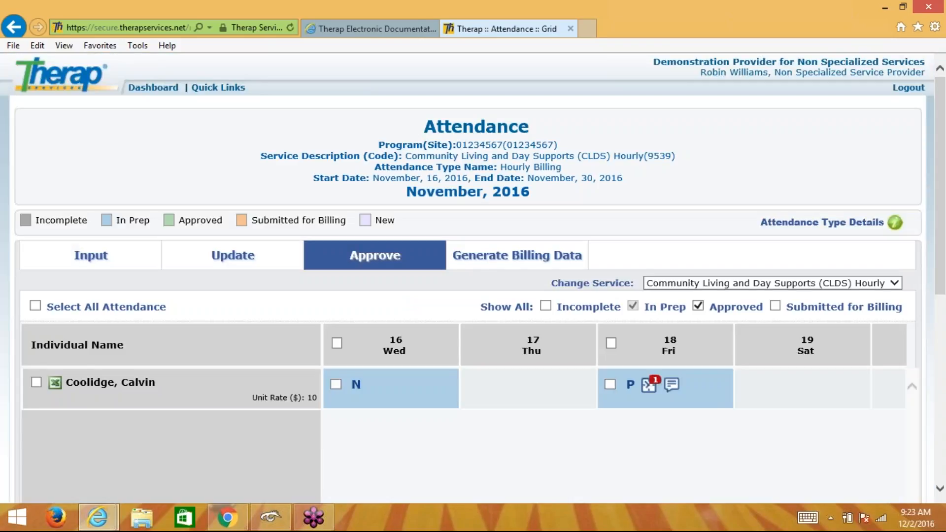
scroll(573, 223, "down", 3)
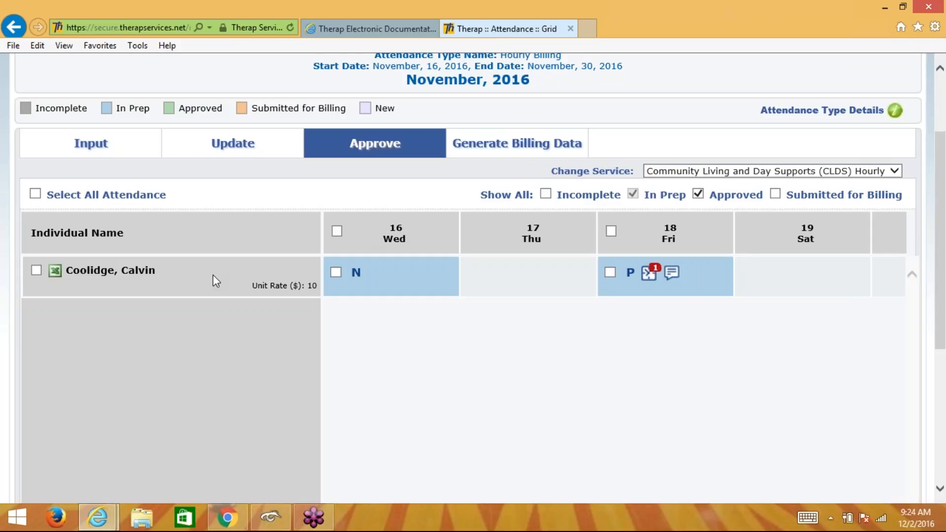
- Open the individual's AttendanceDetailsReport.xls in Excel with editing enabled, and review its service dates, times, units and comments
left_click(55, 271)
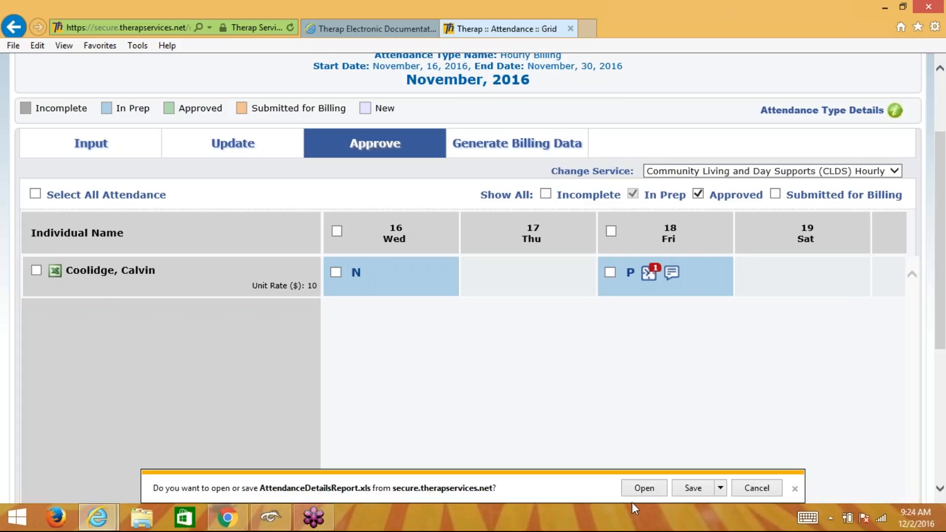
left_click(641, 490)
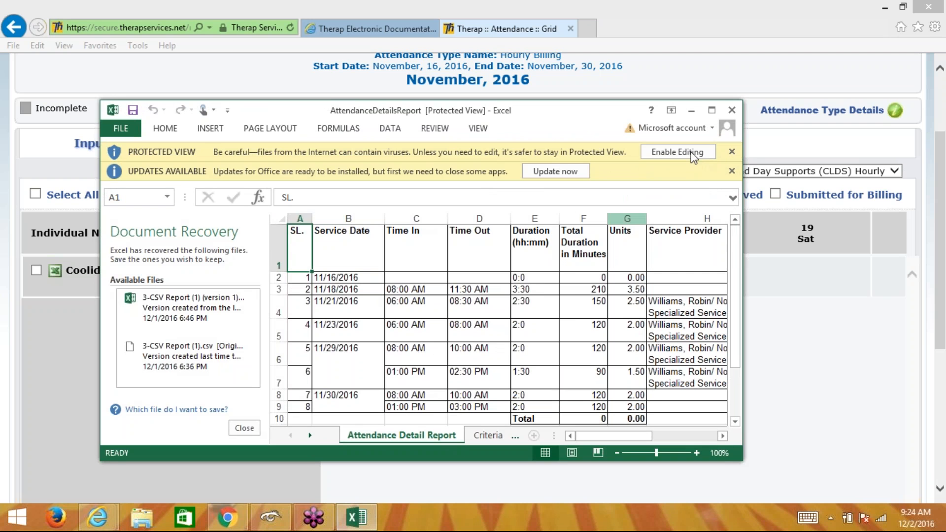
left_click(692, 154)
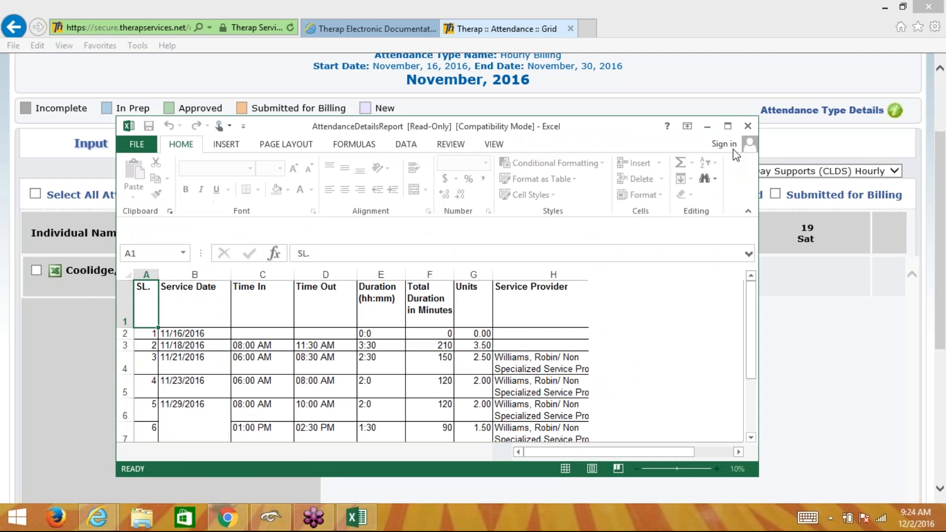
left_click(747, 226)
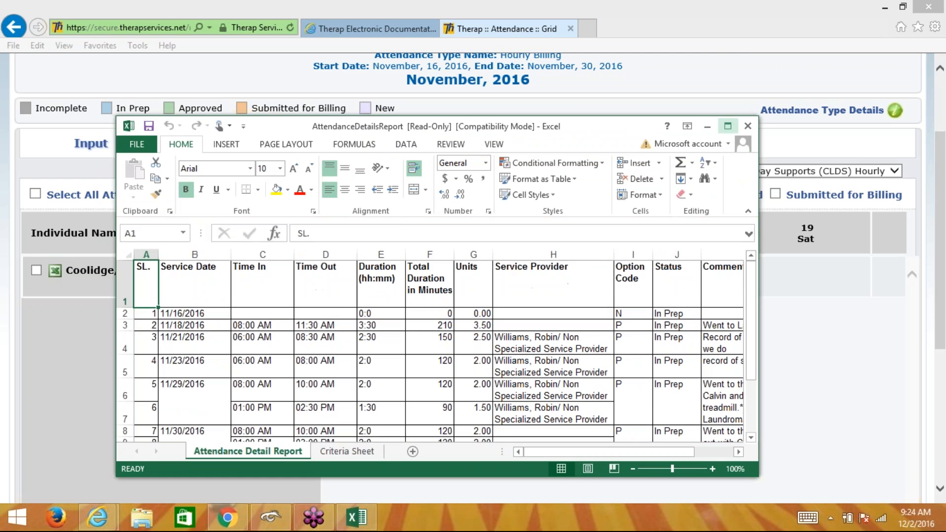
left_click(727, 126)
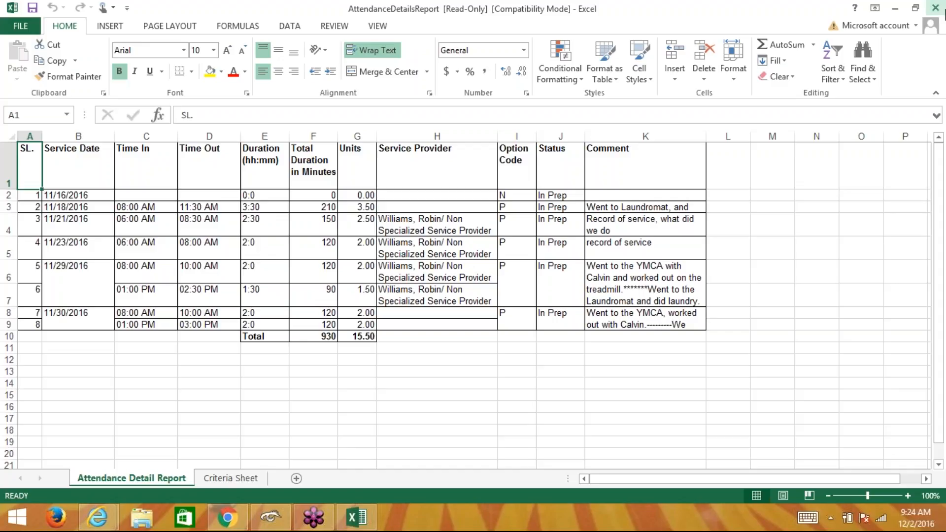
left_click(894, 9)
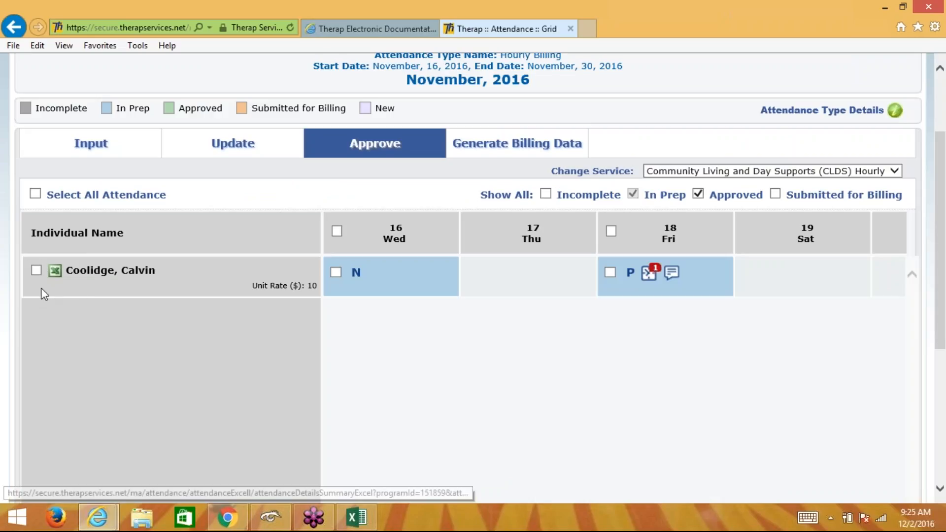
- Select all of the individual's attendance entries for 16 to 30 November and approve them
left_click(36, 270)
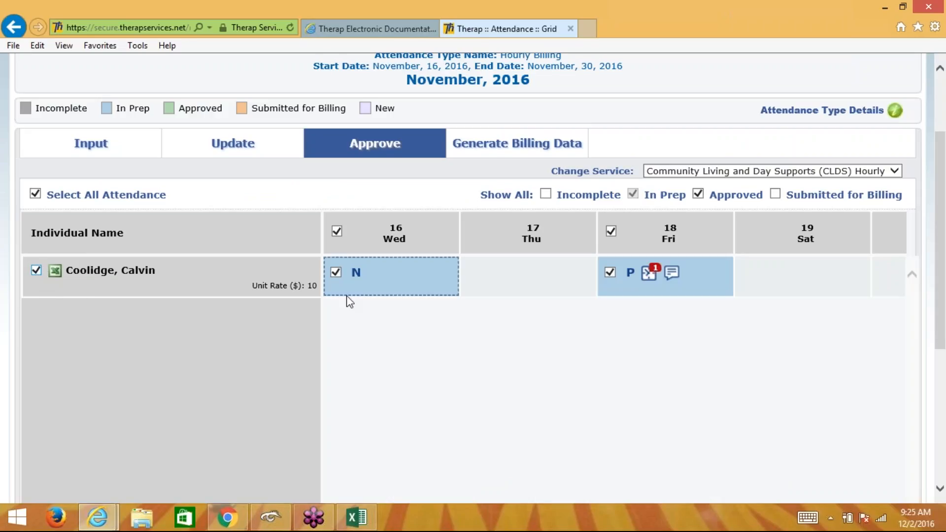
scroll(422, 353, "right", 3)
scroll(422, 353, "right", 5)
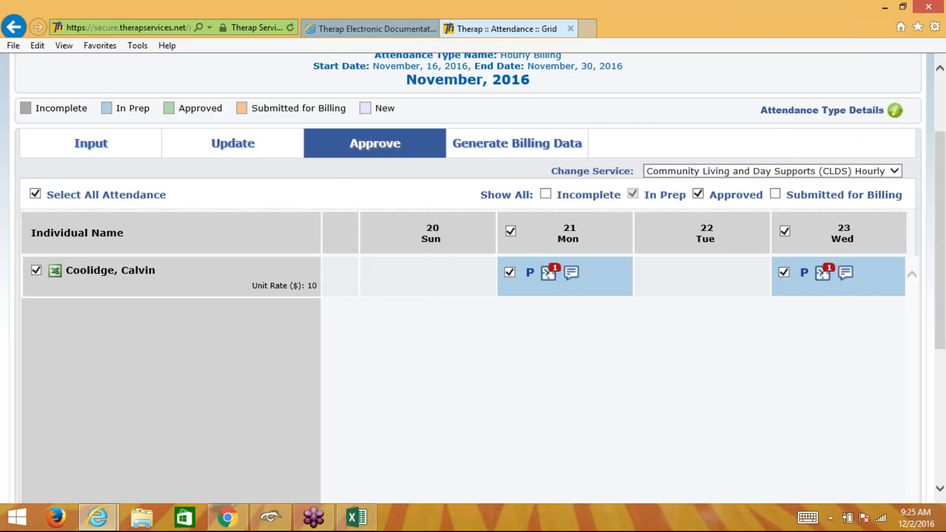
scroll(613, 276, "right", 6)
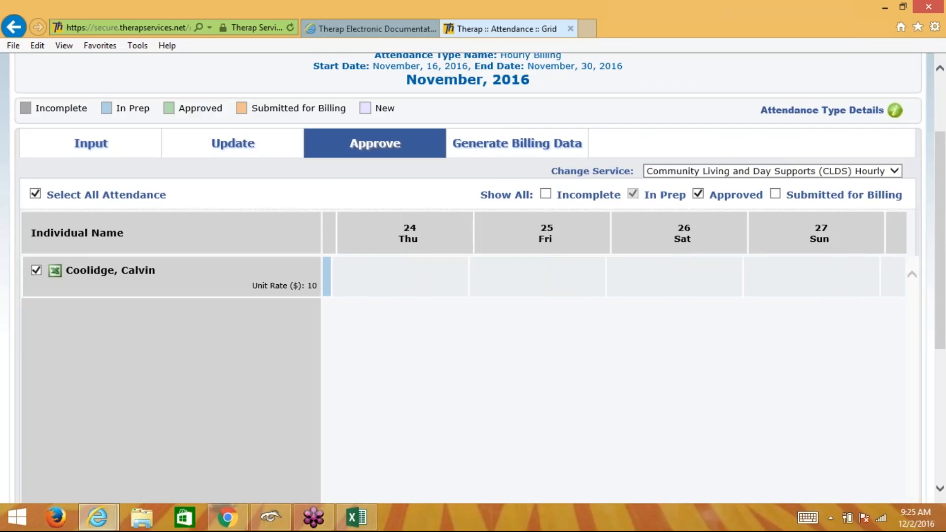
scroll(620, 275, "right", 4)
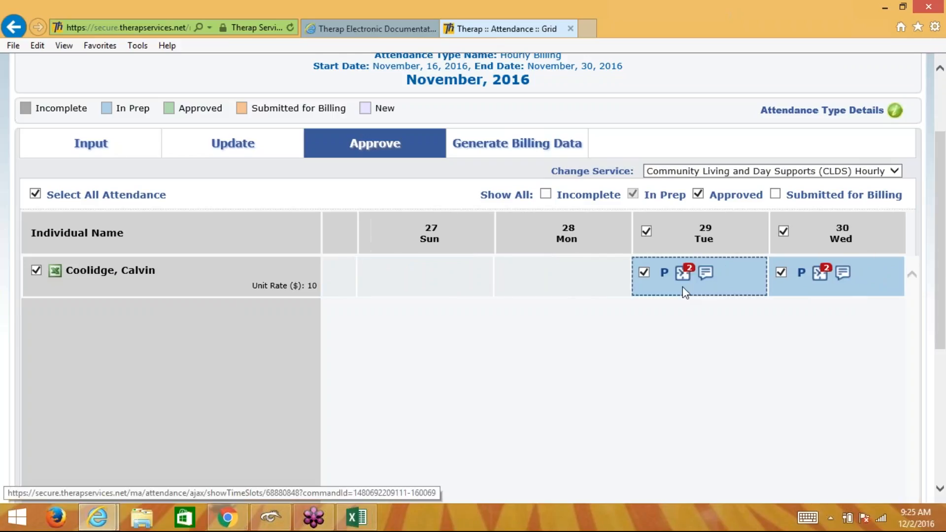
scroll(813, 309, "down", 3)
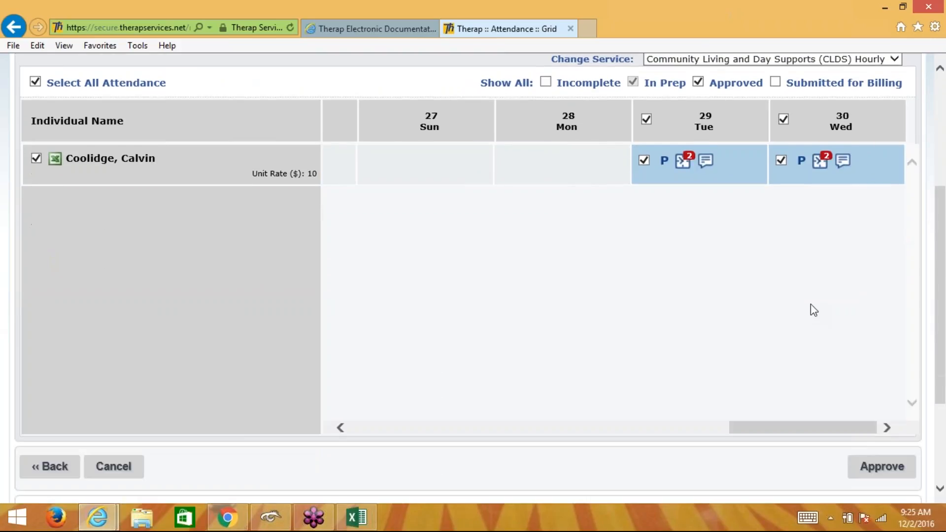
left_click(881, 468)
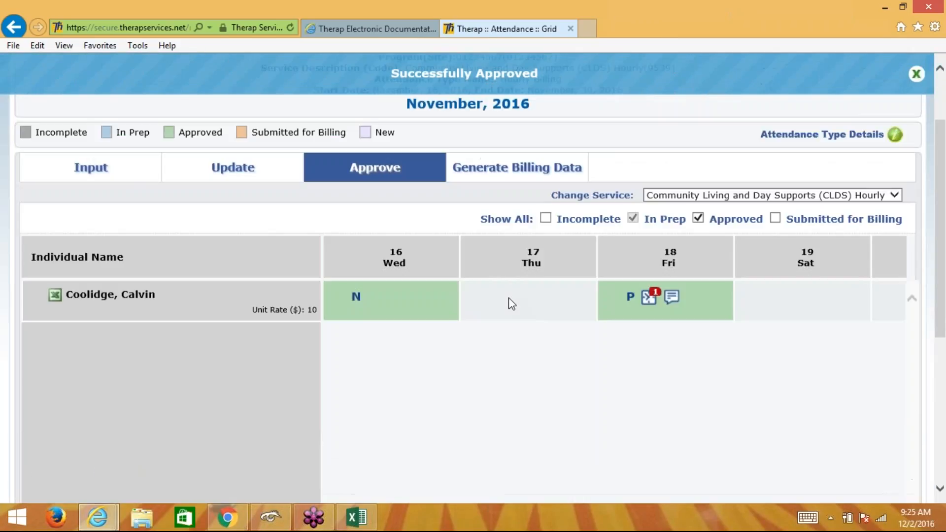
- Open the billing data generation view for the approved attendance and check the warning beside the individual
scroll(508, 297, "up", 2)
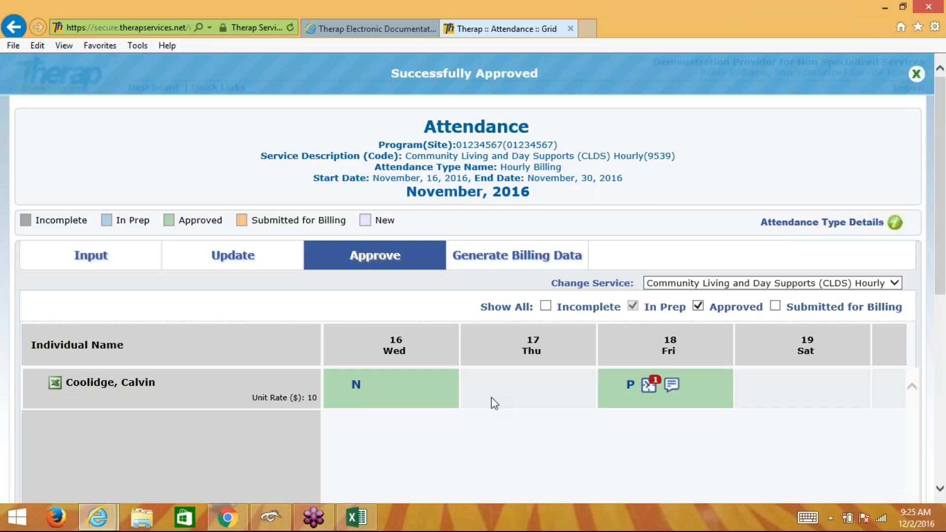
scroll(491, 397, "down", 1)
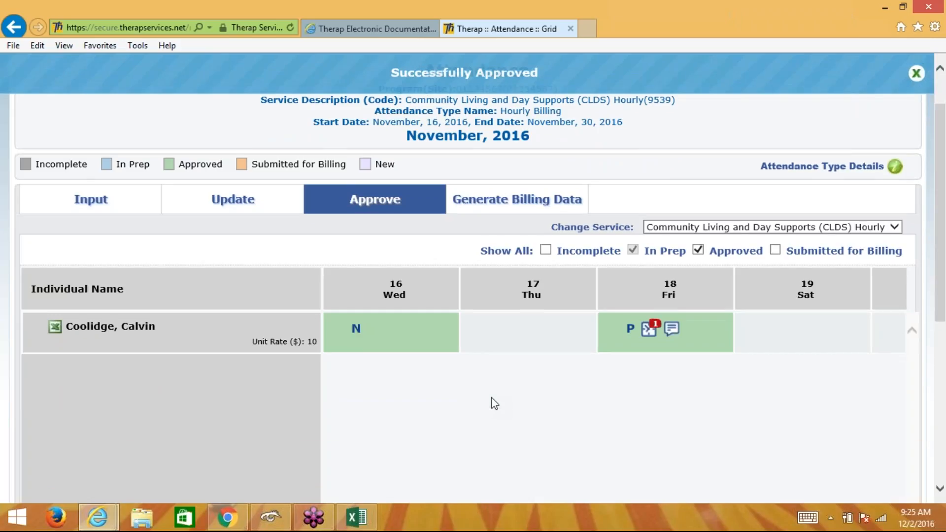
left_click(510, 194)
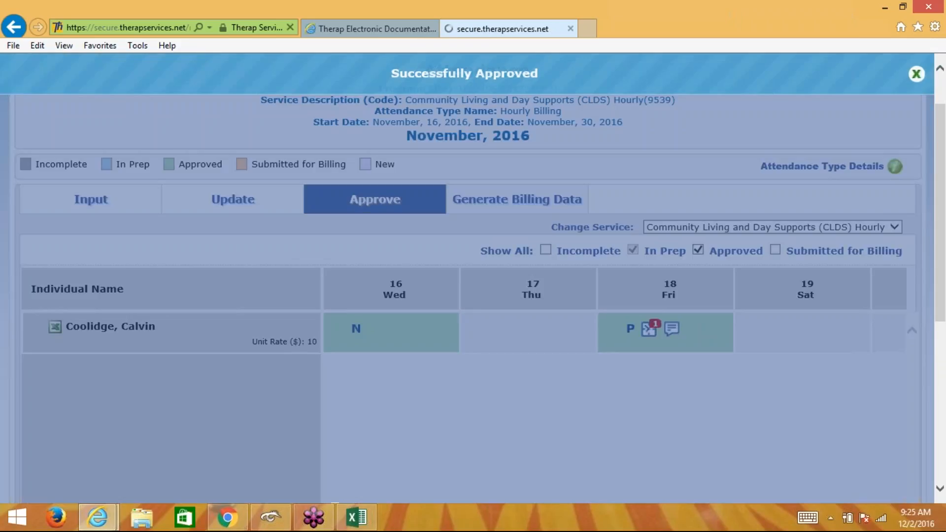
scroll(450, 329, "down", 3)
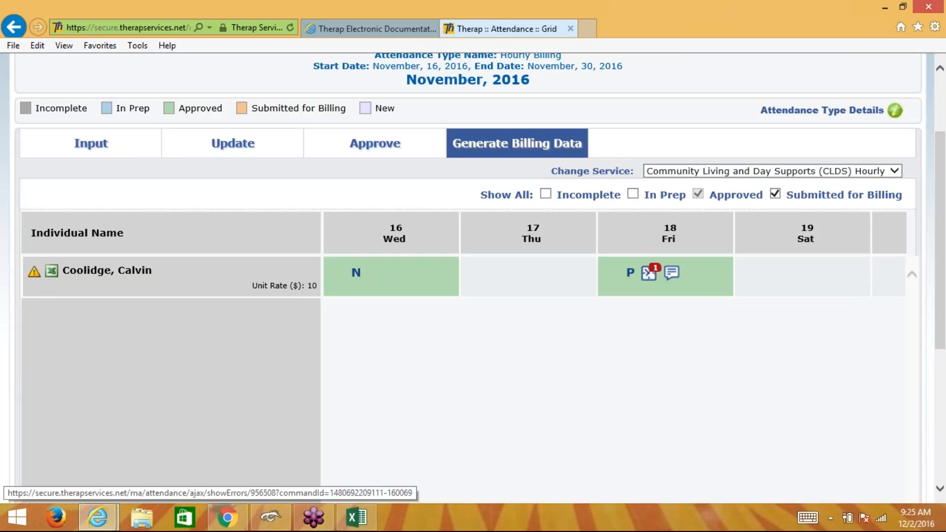
mouse_move(35, 280)
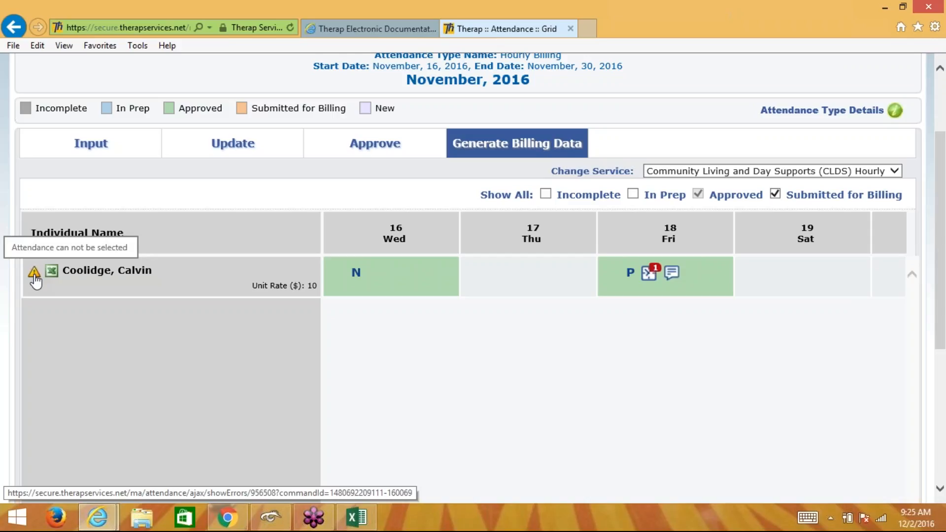
- Read why the individual's attendance cannot be selected for billing, and examine the grid from November 16 to 30
left_click(34, 279)
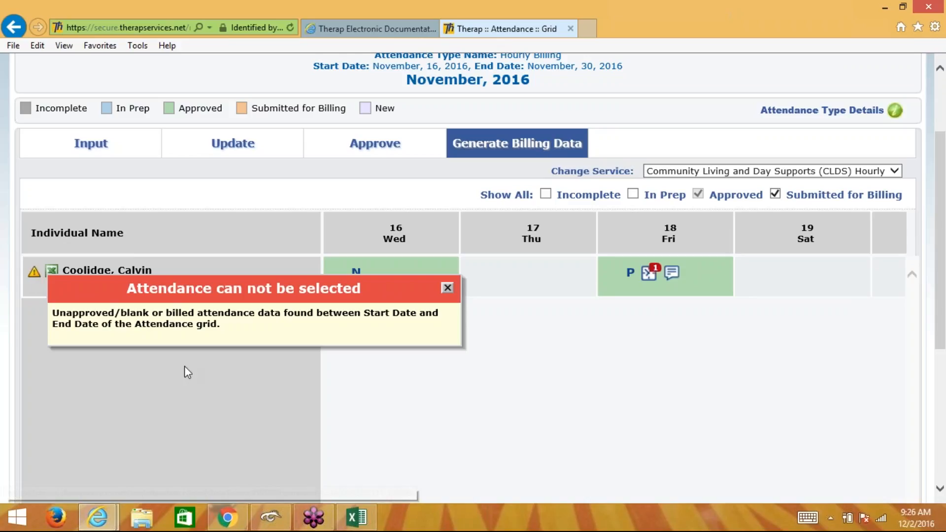
left_click(447, 288)
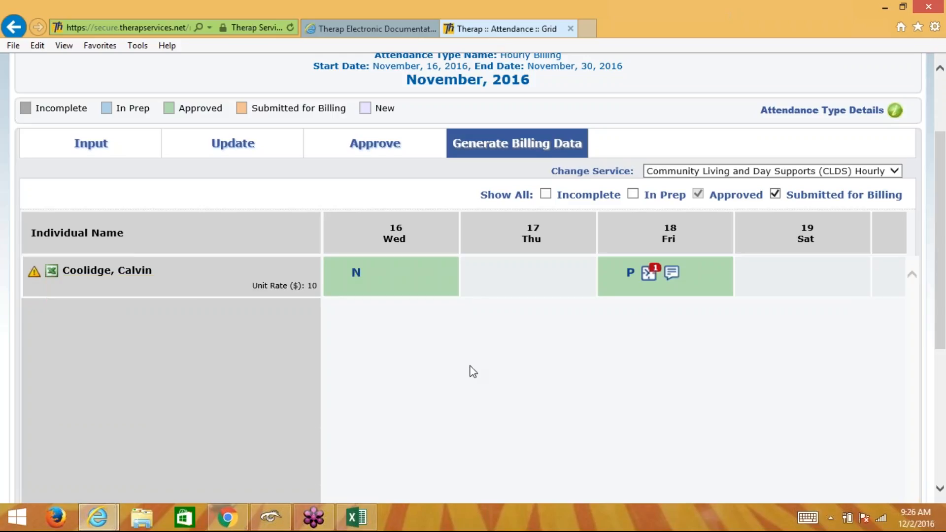
scroll(470, 372, "left", 3)
scroll(549, 247, "right", 2)
scroll(635, 275, "right", 3)
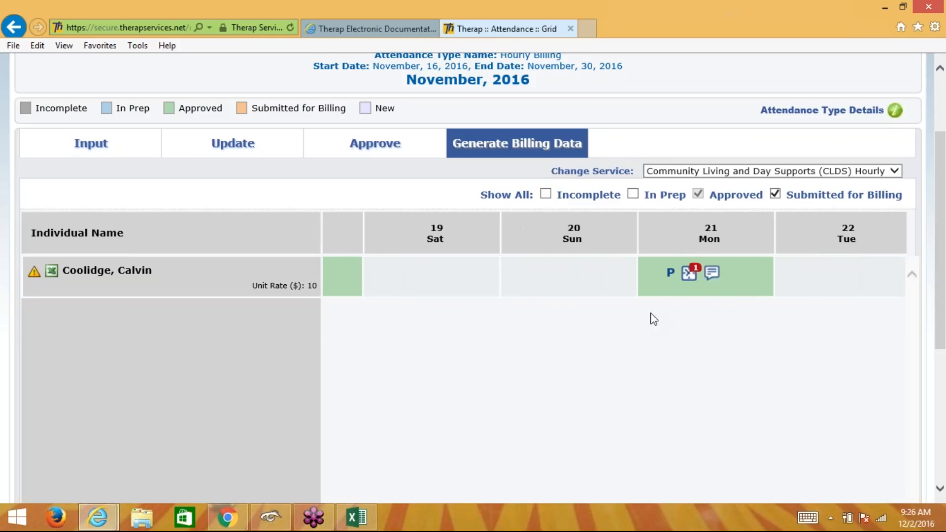
scroll(886, 266, "right", 5)
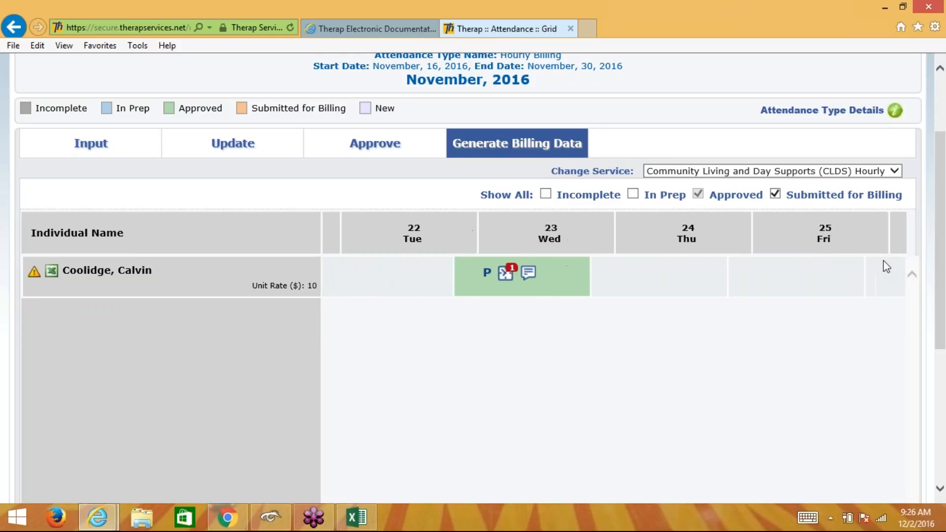
scroll(887, 266, "right", 1)
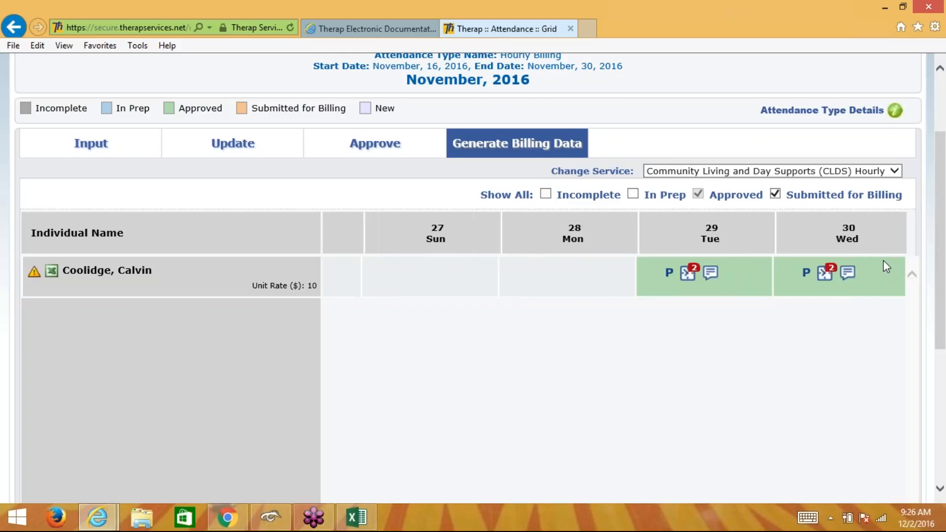
scroll(887, 266, "left", 11)
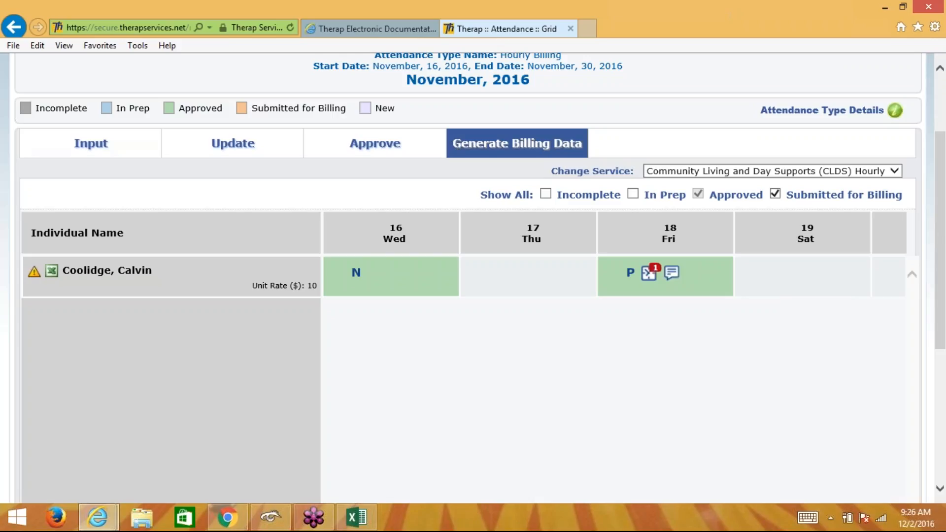
- Open the attendance input grid, include approved records, and check November 16 to 30 for blank dates
left_click(96, 148)
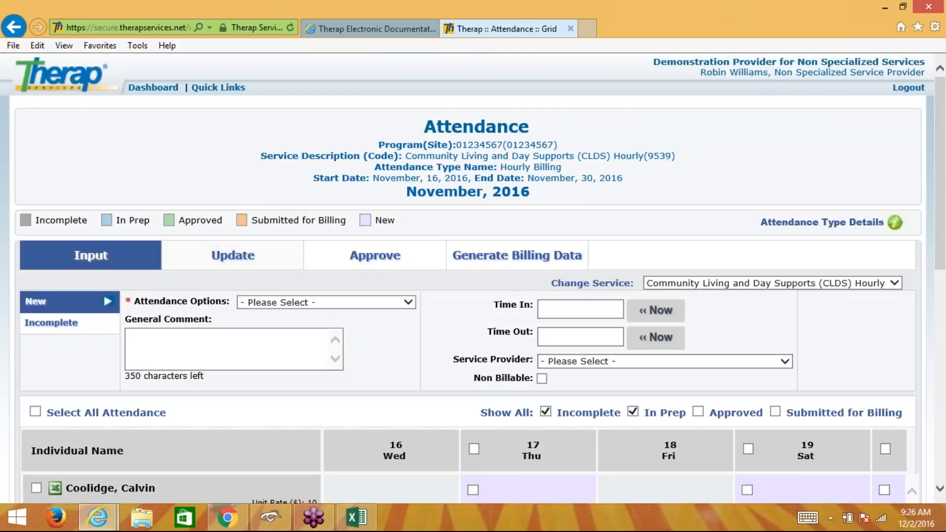
scroll(468, 355, "down", 1)
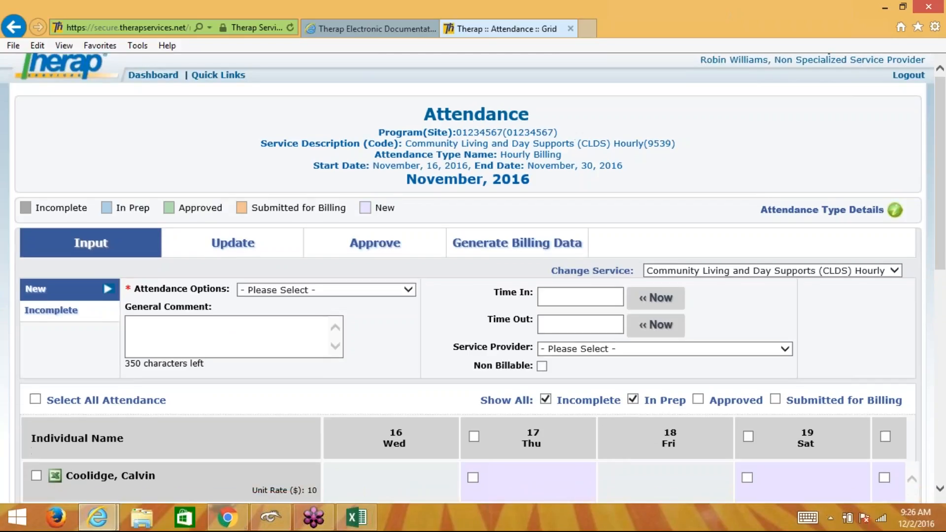
scroll(468, 296, "down", 3)
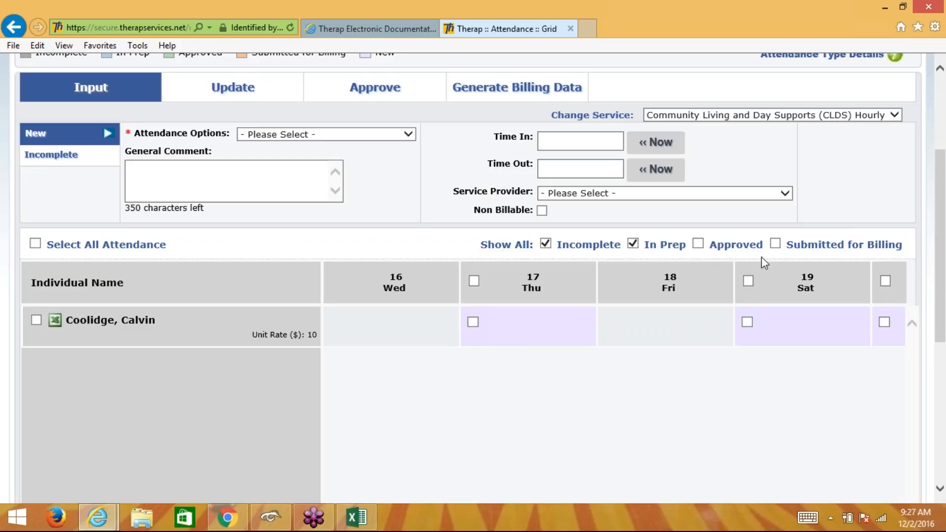
left_click(698, 244)
scroll(639, 379, "right", 9)
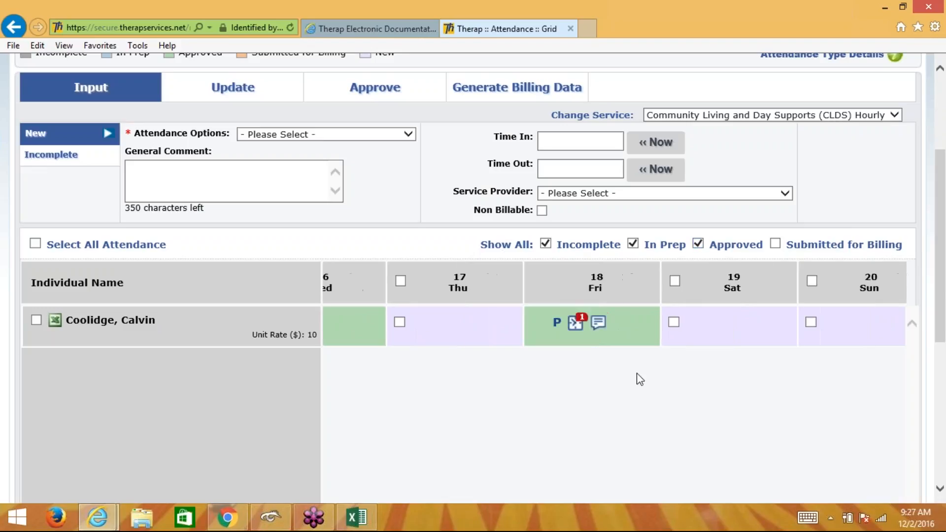
scroll(639, 379, "right", 10)
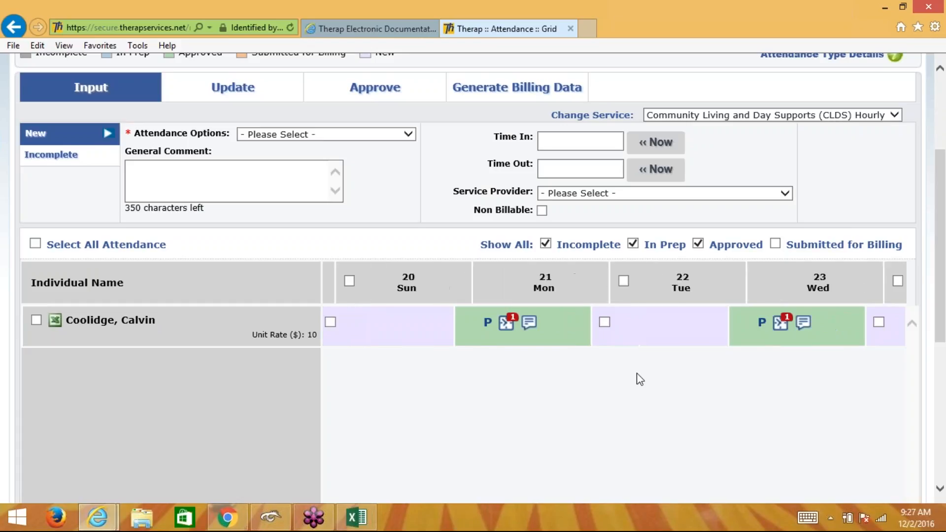
scroll(639, 379, "right", 6)
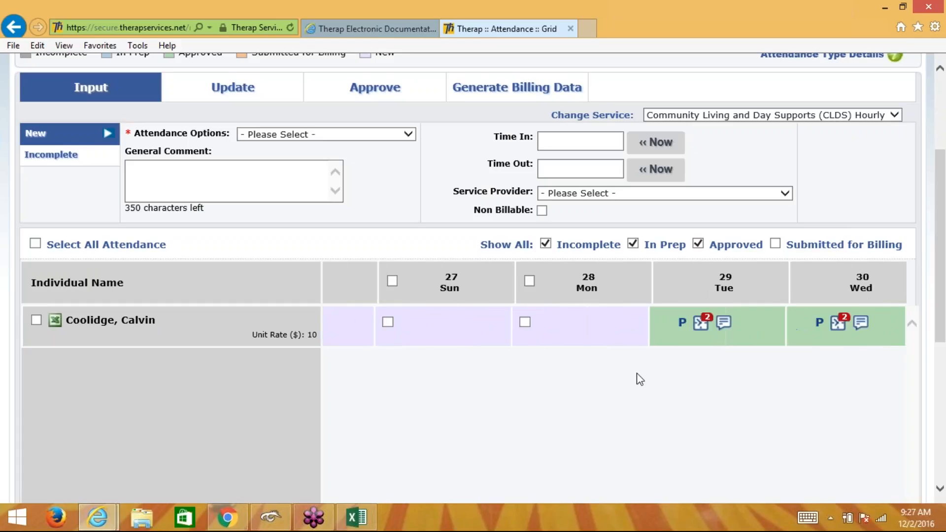
scroll(640, 379, "left", 2)
scroll(640, 380, "left", 10)
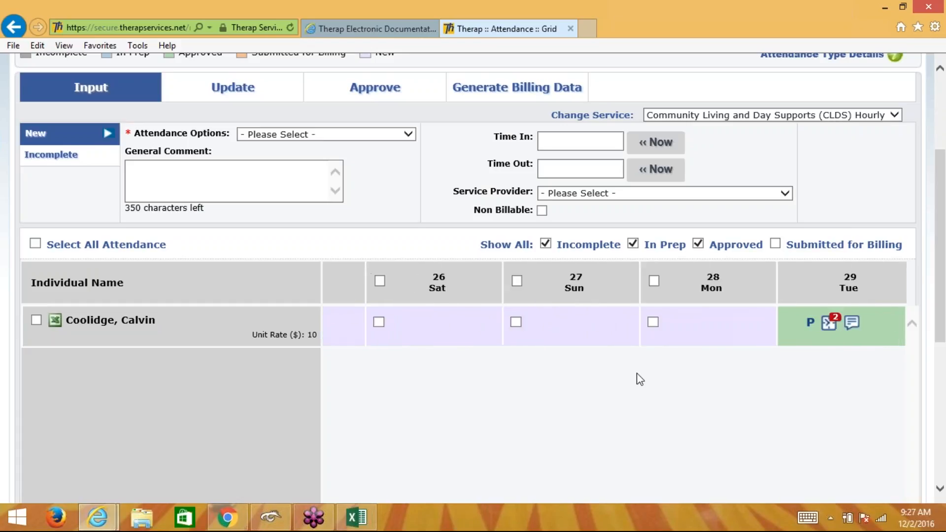
scroll(640, 379, "left", 10)
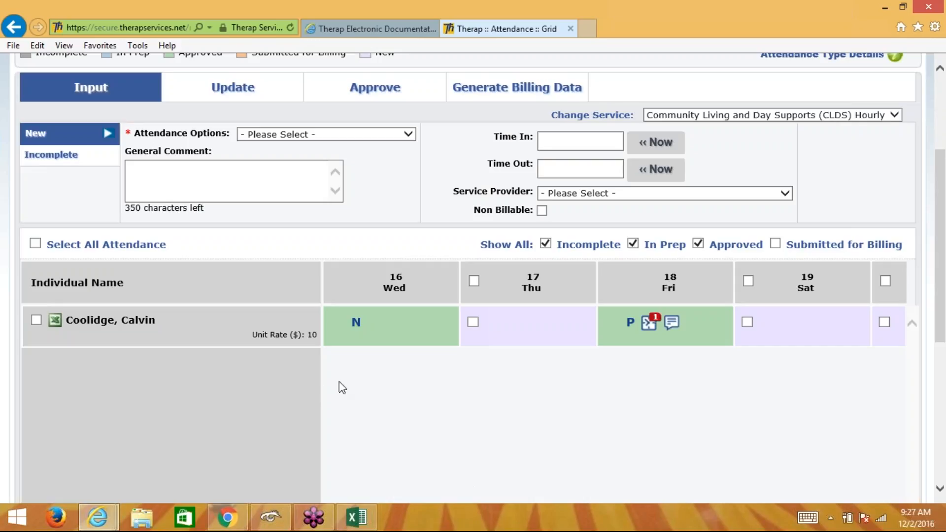
scroll(340, 384, "down", 1)
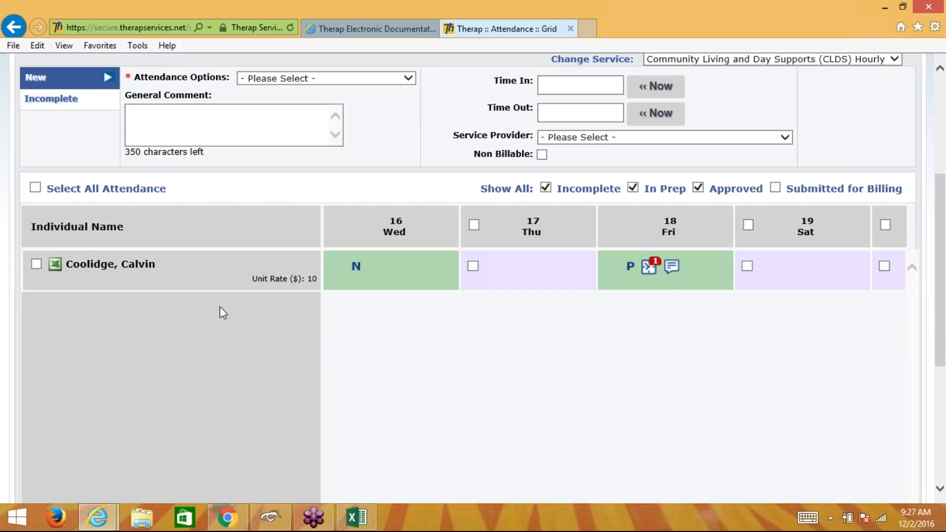
- Select all of the individual's blank attendance dates and check the selection across the grid
left_click(36, 264)
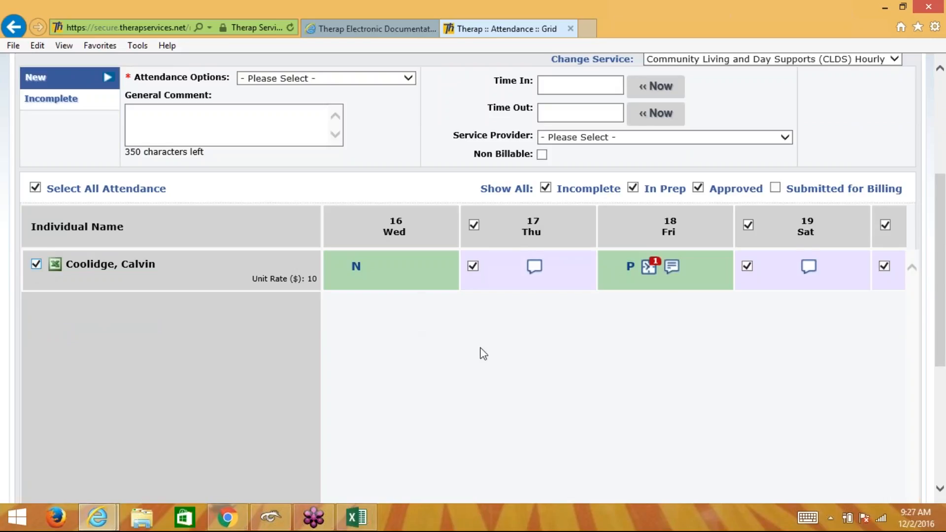
scroll(483, 353, "right", 8)
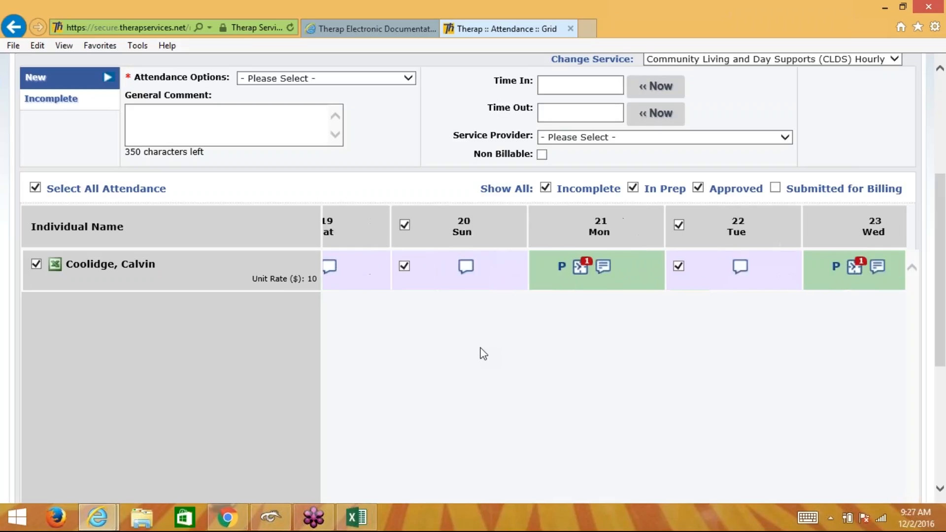
scroll(671, 241, "right", 2)
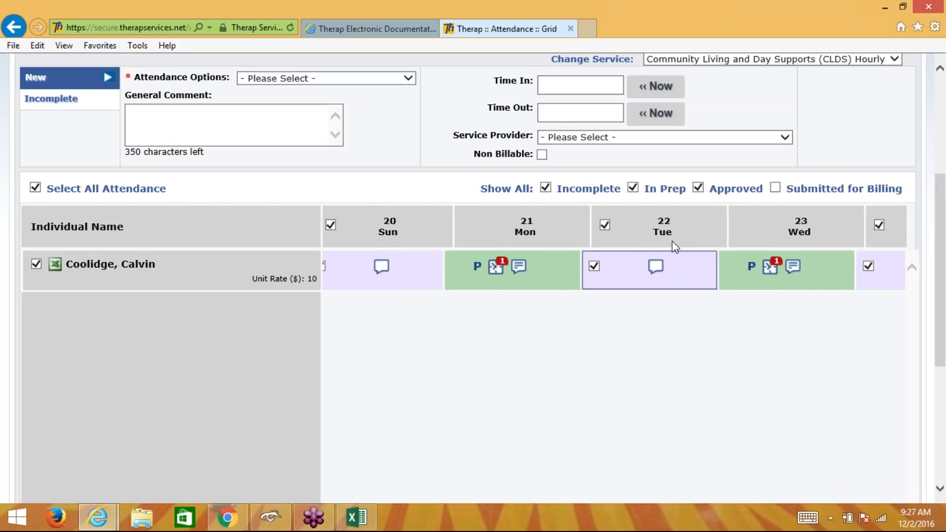
scroll(672, 241, "right", 3)
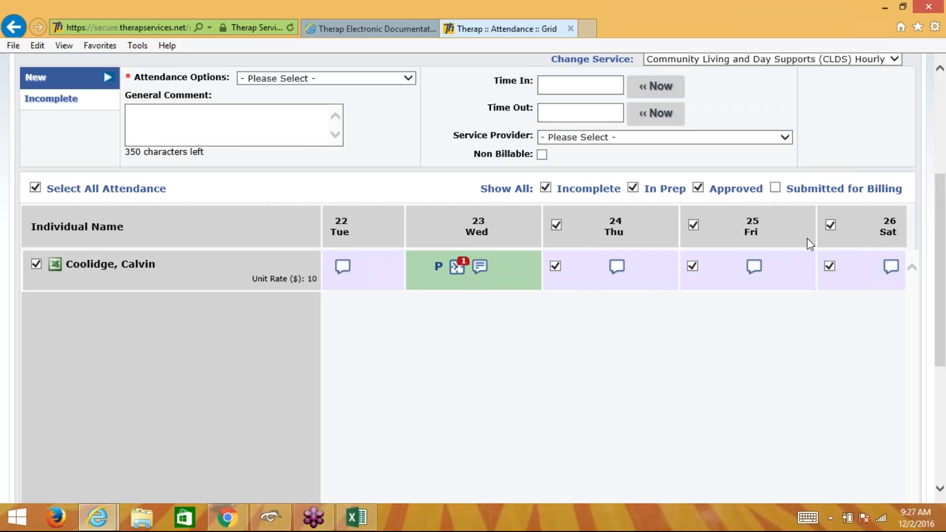
scroll(862, 251, "right", 1)
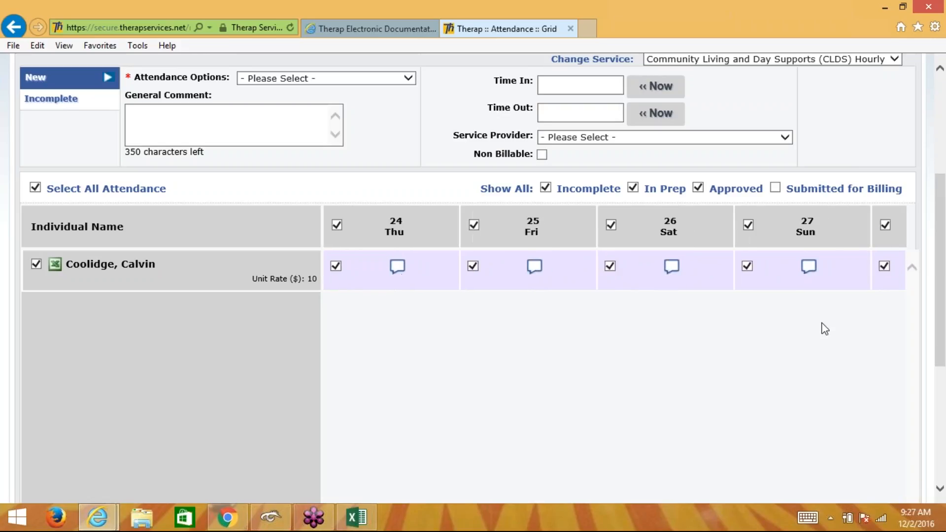
scroll(823, 328, "down", 1)
scroll(824, 328, "up", 2)
left_click(822, 327)
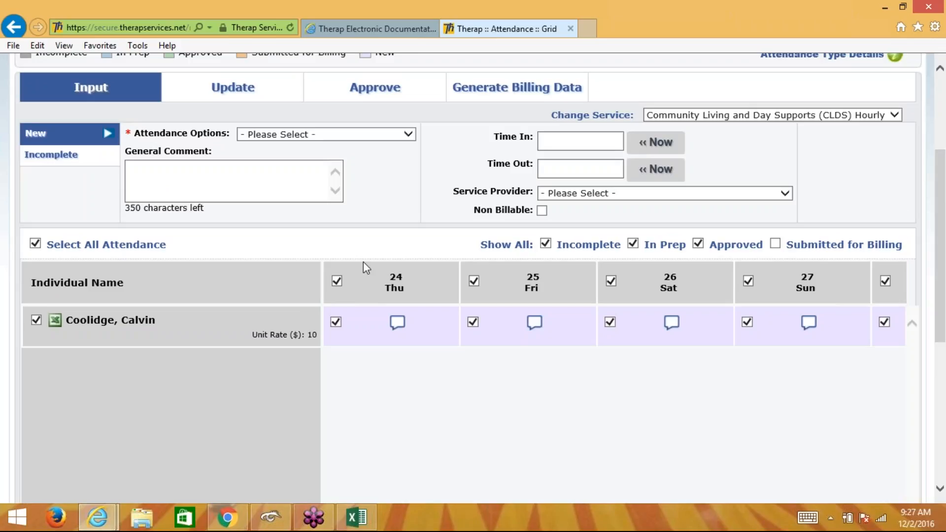
- Submit new attendance for the selected dates as Not Scheduled (N) - [Non Billable], without Time In or Time Out
left_click(335, 139)
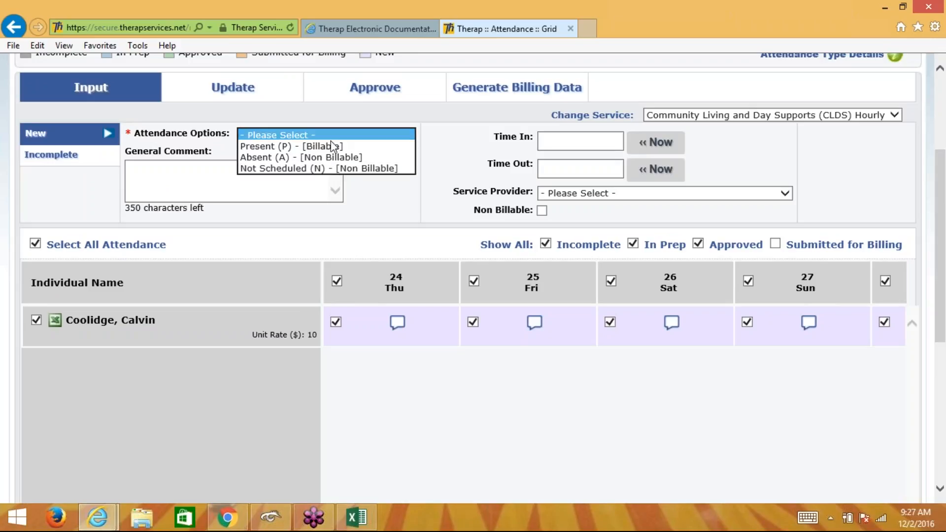
left_click(313, 168)
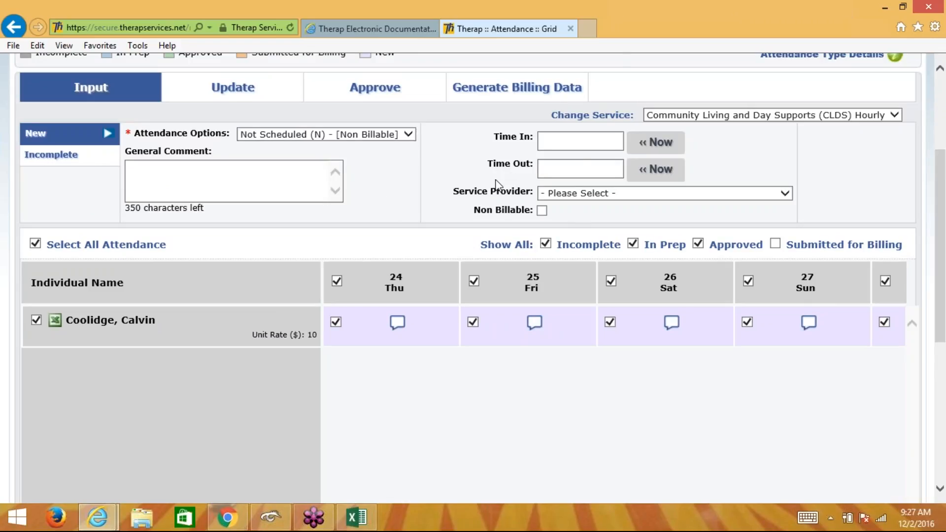
left_click(365, 332)
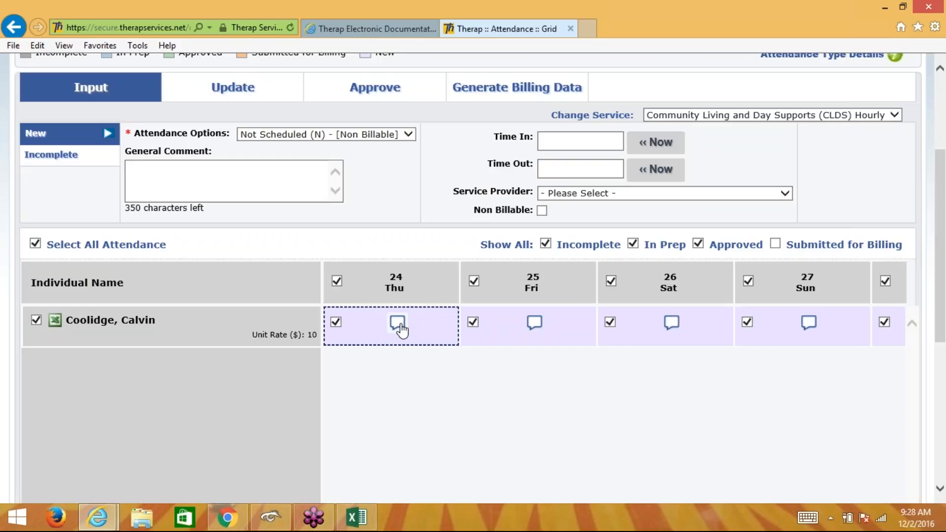
left_click(36, 320)
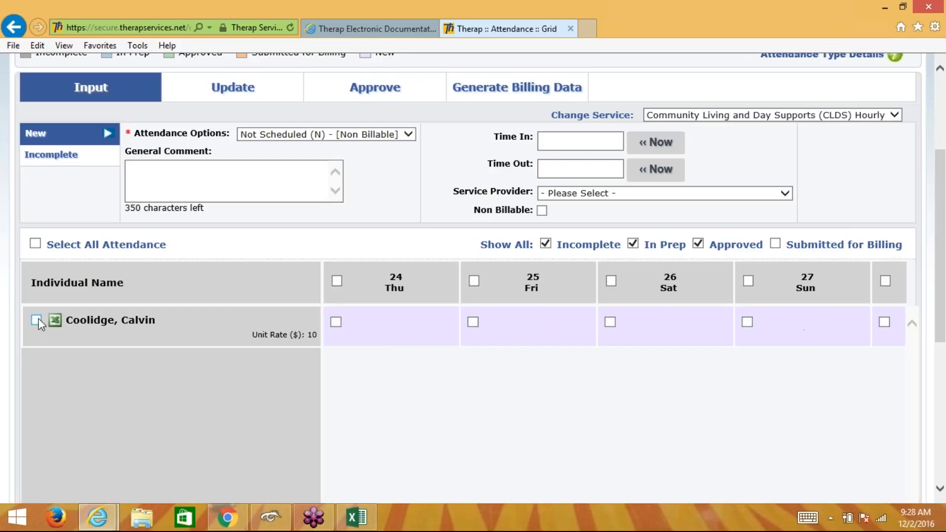
left_click(36, 321)
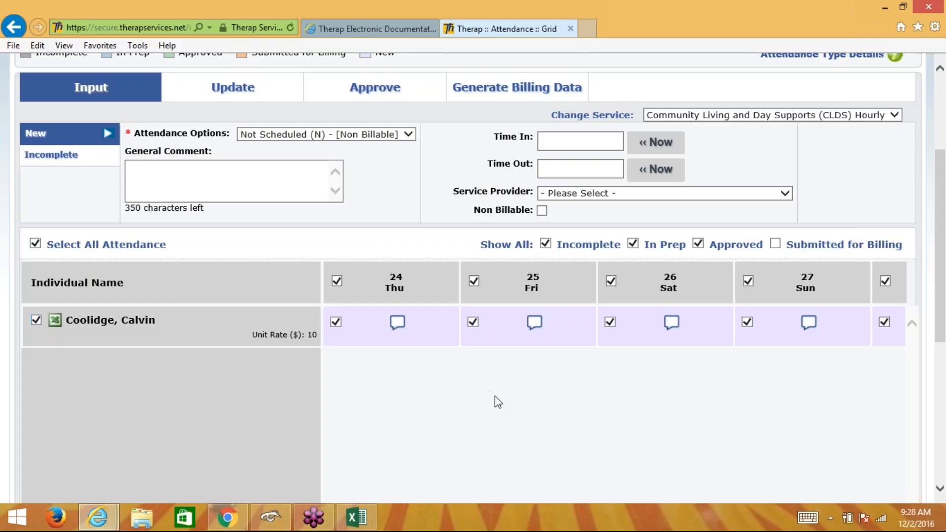
scroll(498, 401, "down", 5)
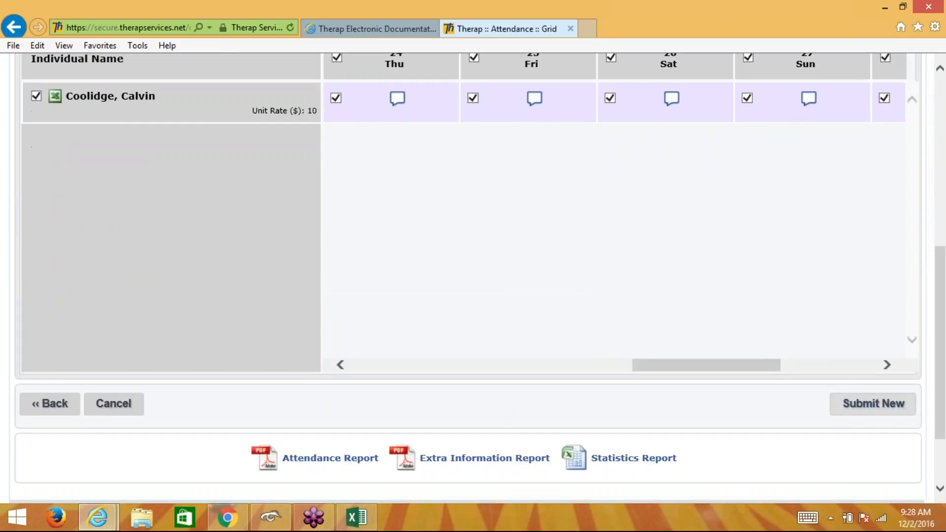
left_click(868, 414)
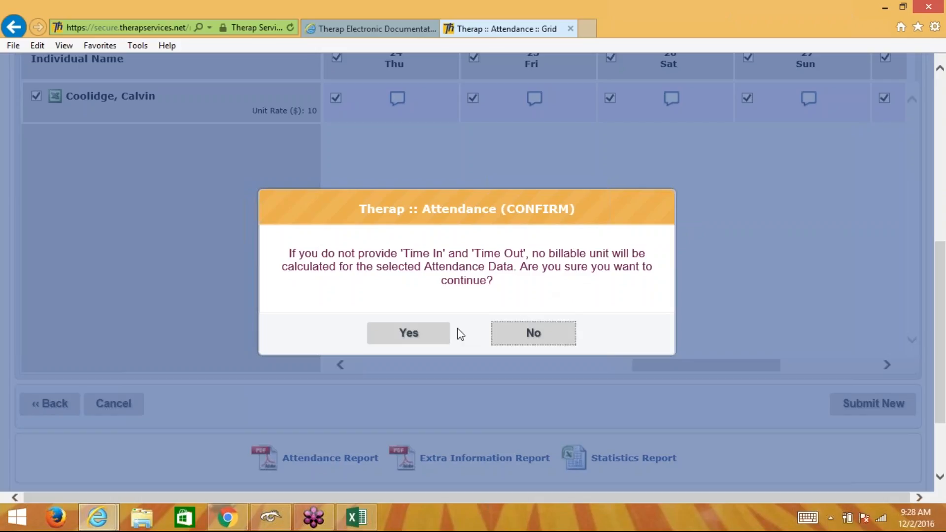
left_click(419, 339)
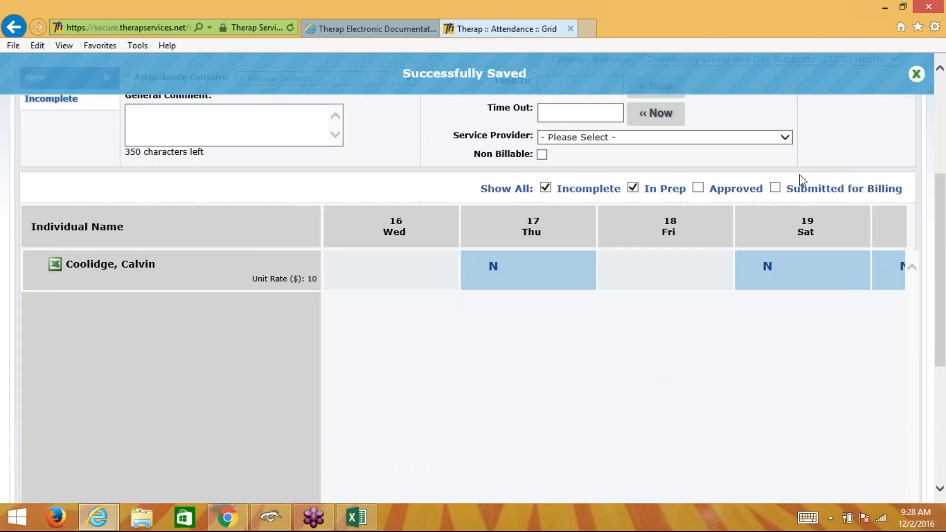
- Include approved records in the input grid and review the individual's attendance through November 30
left_click(698, 187)
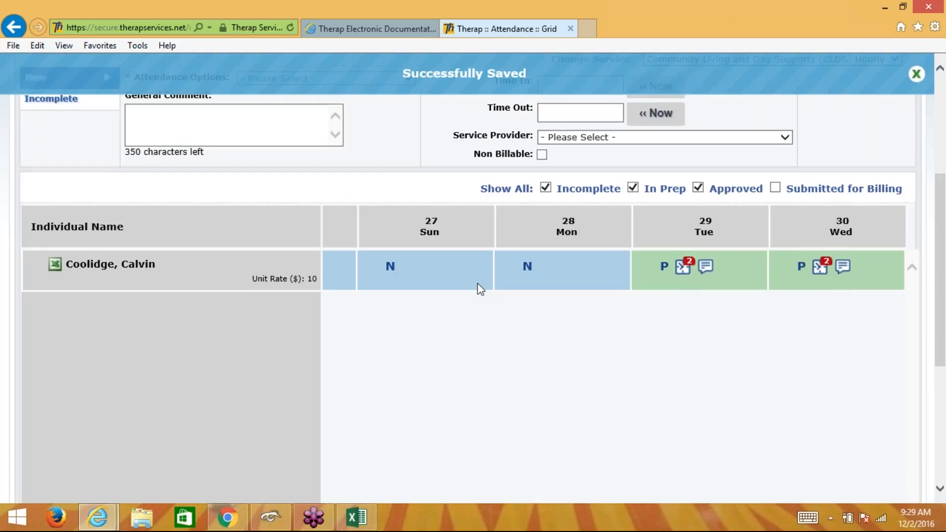
left_click(931, 197)
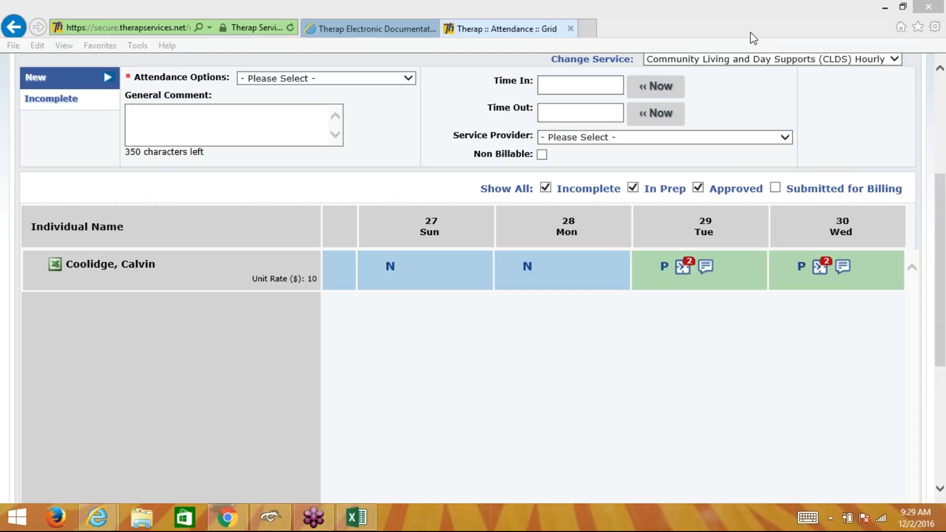
left_click(495, 323)
scroll(497, 326, "up", 2)
scroll(496, 326, "up", 1)
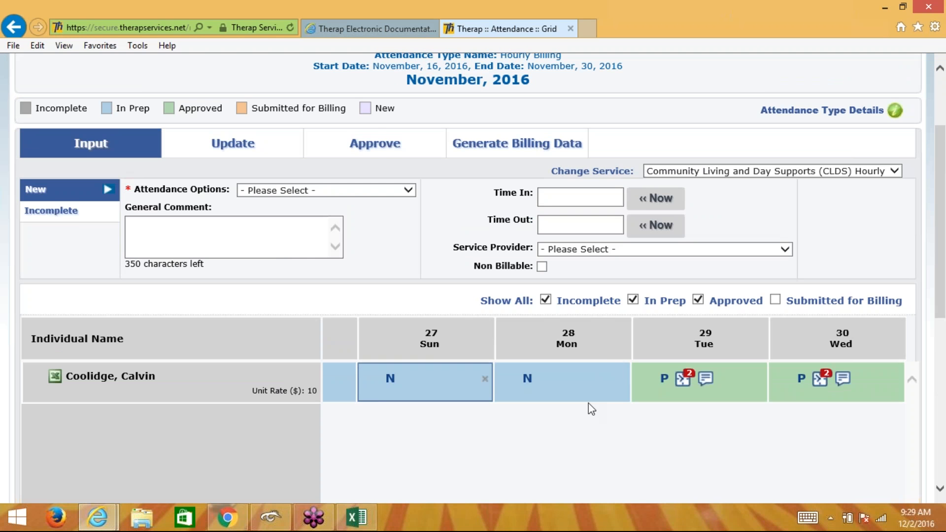
- Open the individual's attendance details report in Excel from the approval grid and enable editing
left_click(374, 148)
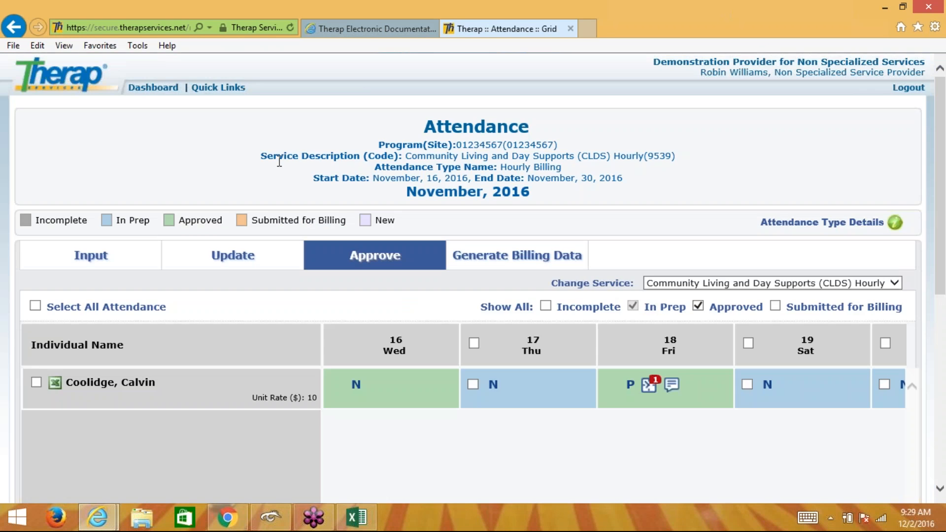
scroll(279, 161, "down", 3)
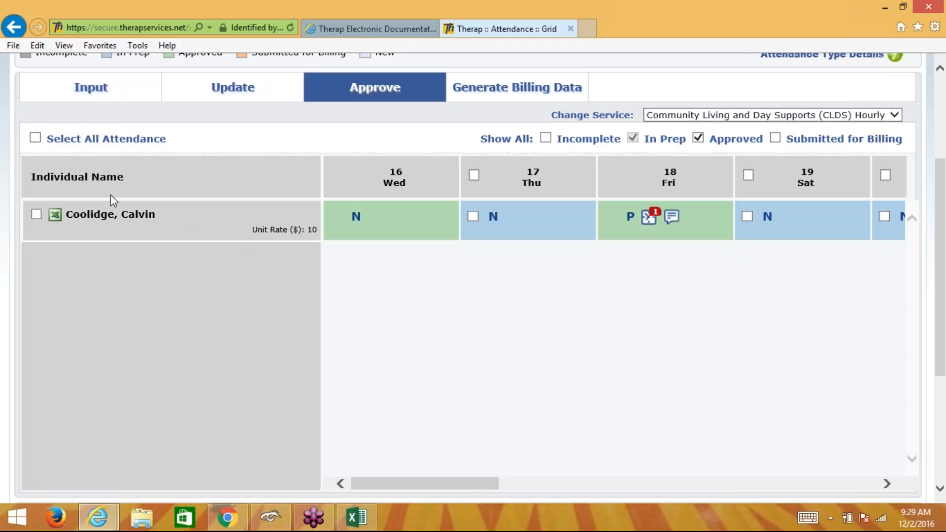
left_click(57, 223)
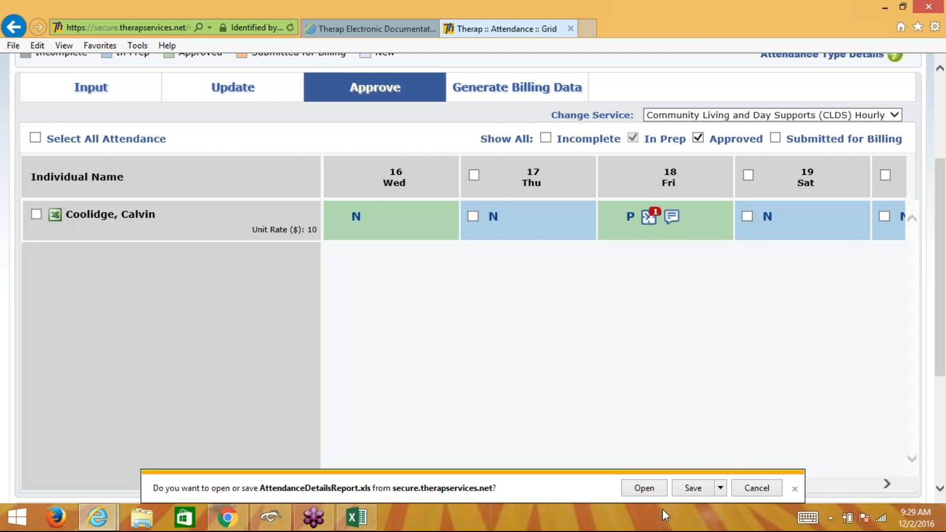
left_click(644, 488)
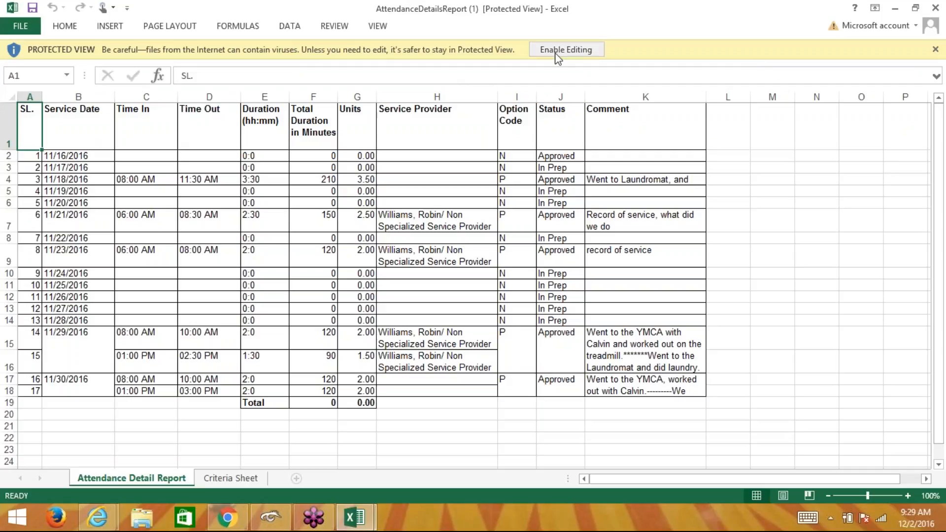
left_click(557, 50)
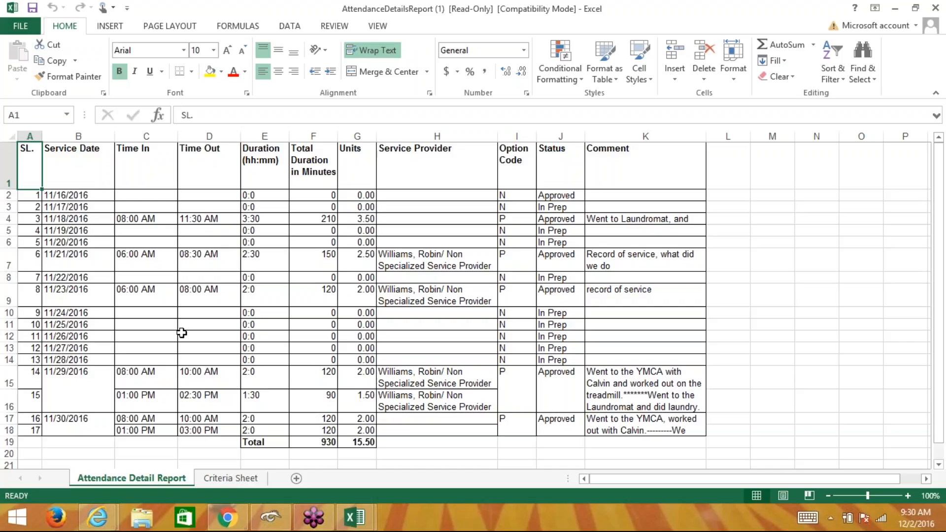
- Check the 11/29/2016 Time In and Time Out entries in the attendance report and close the workbook
left_click(78, 388)
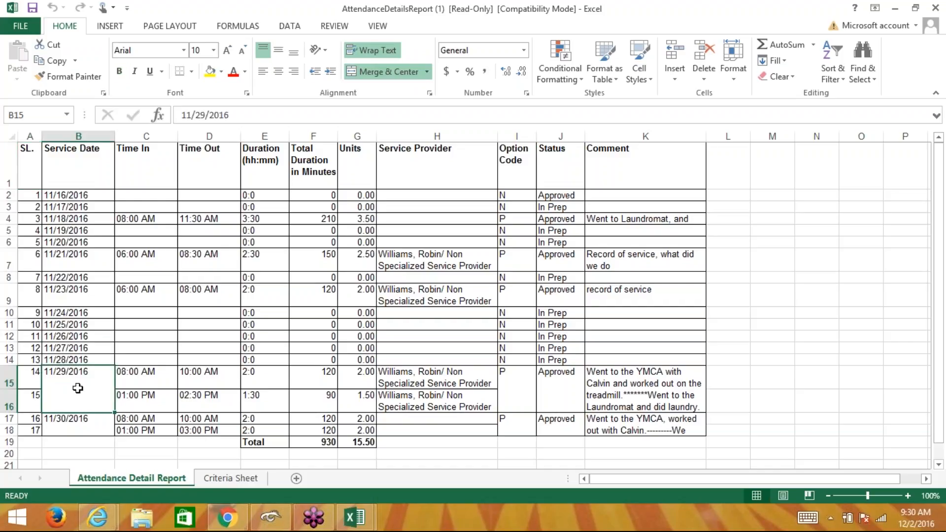
left_click(146, 383)
left_click(183, 380)
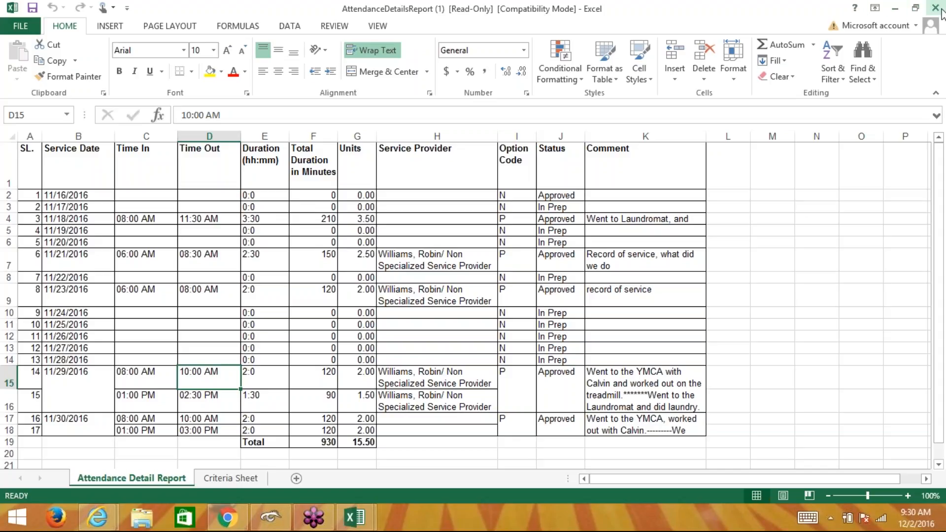
left_click(940, 11)
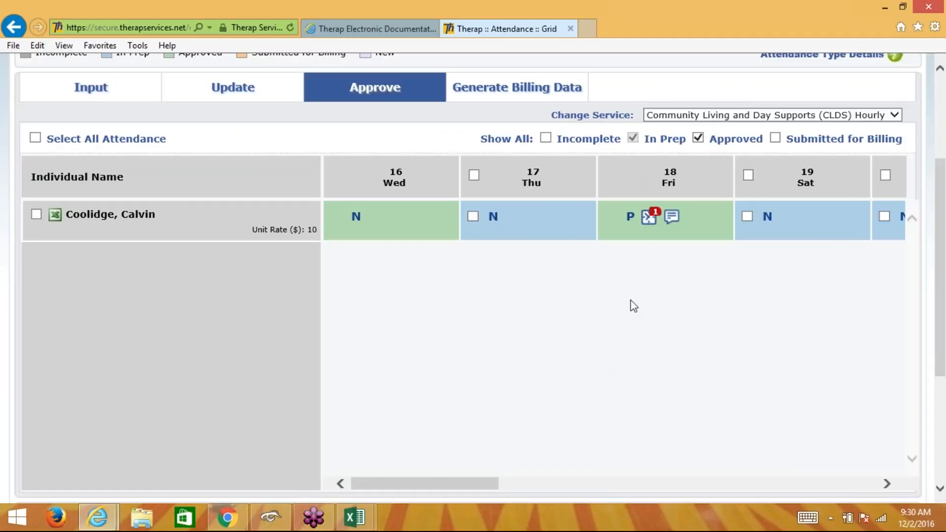
- Approve all of the individual's in-prep attendance for November 16 to 30 and check the grid
scroll(579, 320, "up", 1)
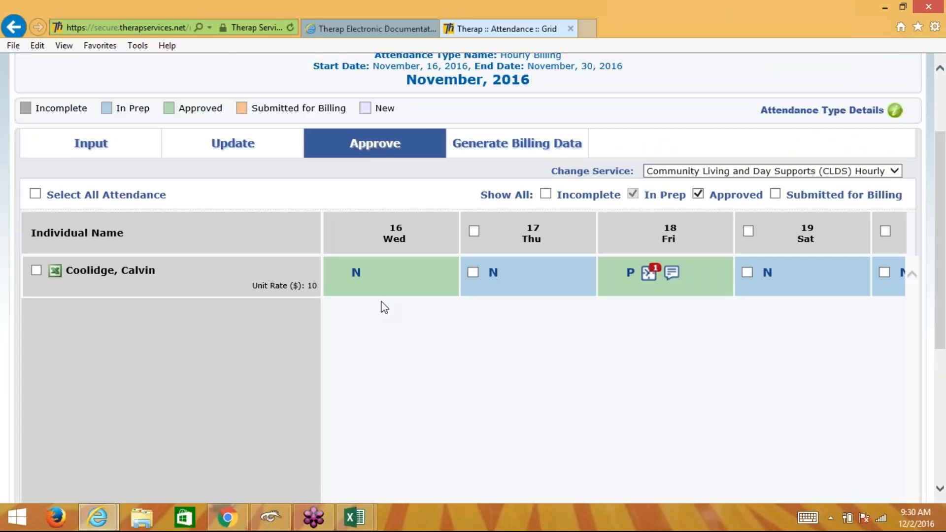
left_click(33, 271)
scroll(843, 322, "down", 4)
left_click(880, 410)
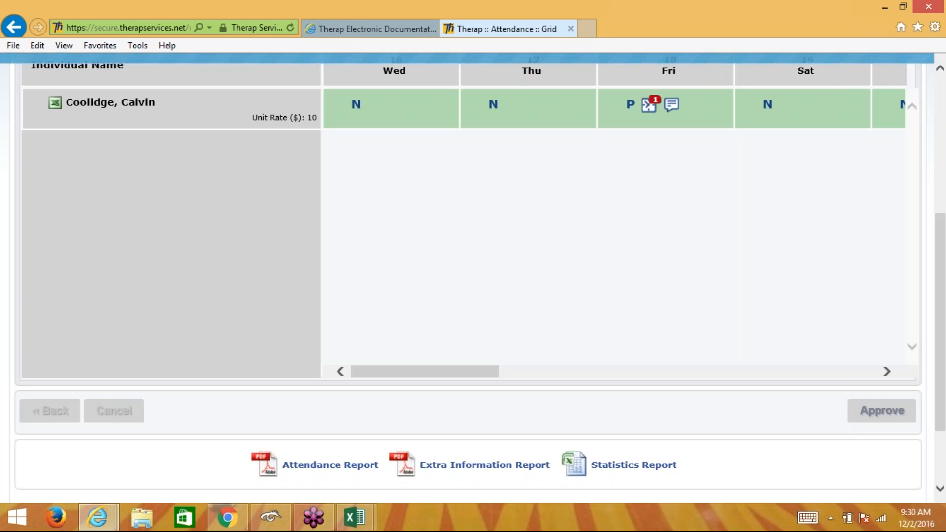
scroll(534, 248, "up", 3)
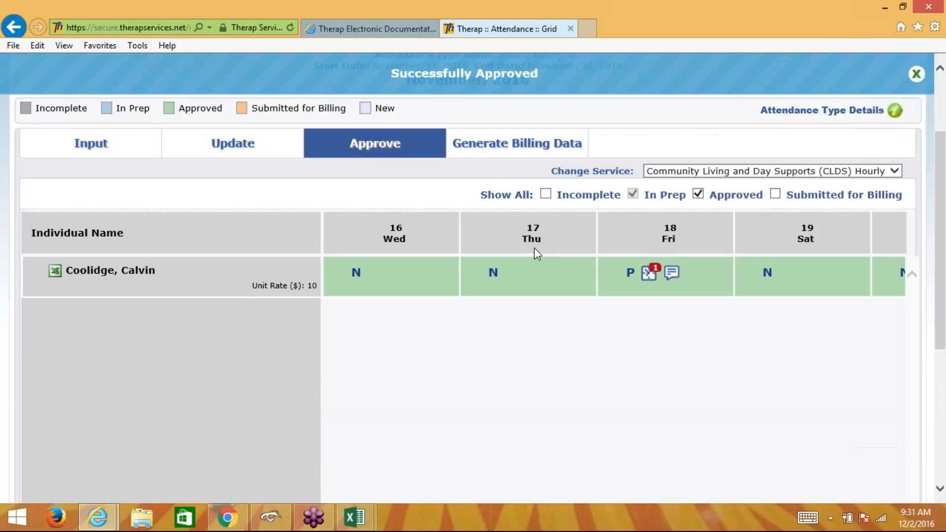
scroll(534, 250, "down", 3)
mouse_move(416, 426)
left_mouse_down()
mouse_move(851, 416)
mouse_move(691, 428)
mouse_move(406, 420)
left_mouse_up()
scroll(382, 314, "up", 3)
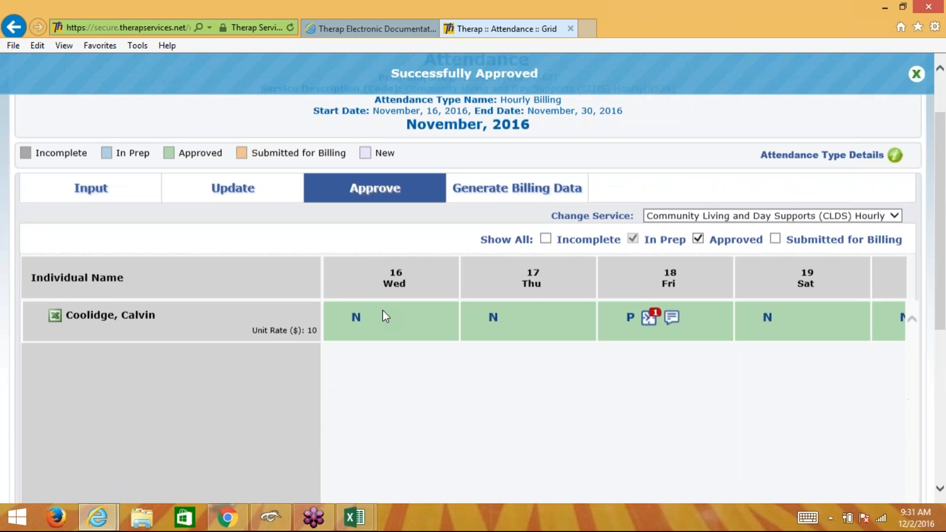
scroll(382, 310, "up", 1)
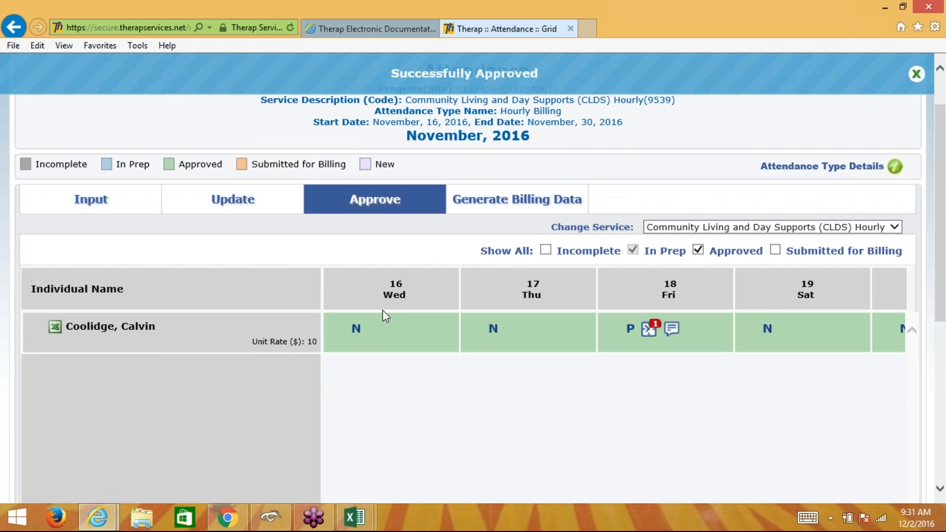
- Generate billing data for all of the individual's approved attendance dates from November 16 to 30
left_click(474, 210)
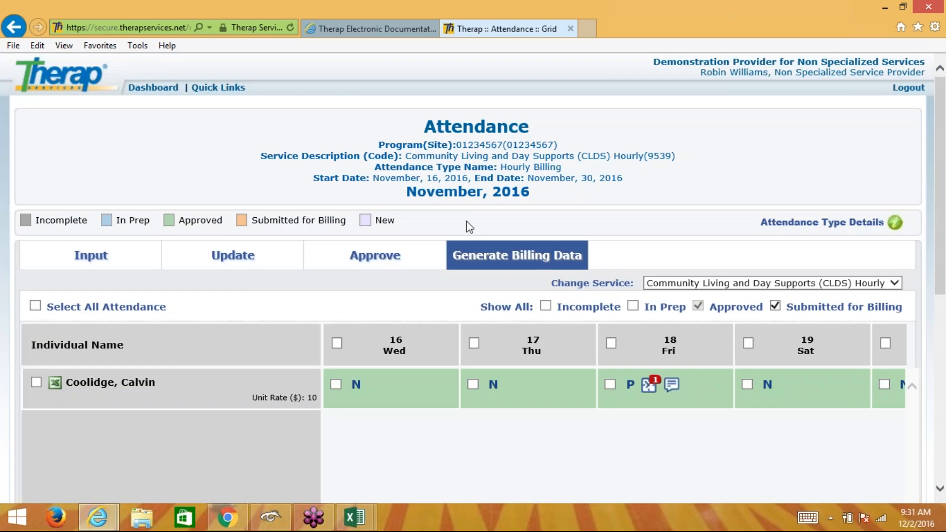
scroll(475, 223, "down", 2)
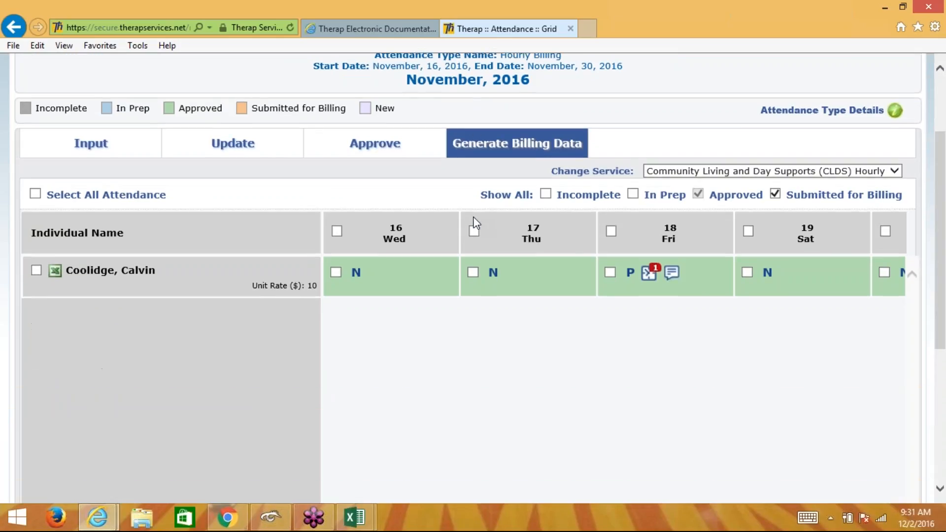
left_click(36, 271)
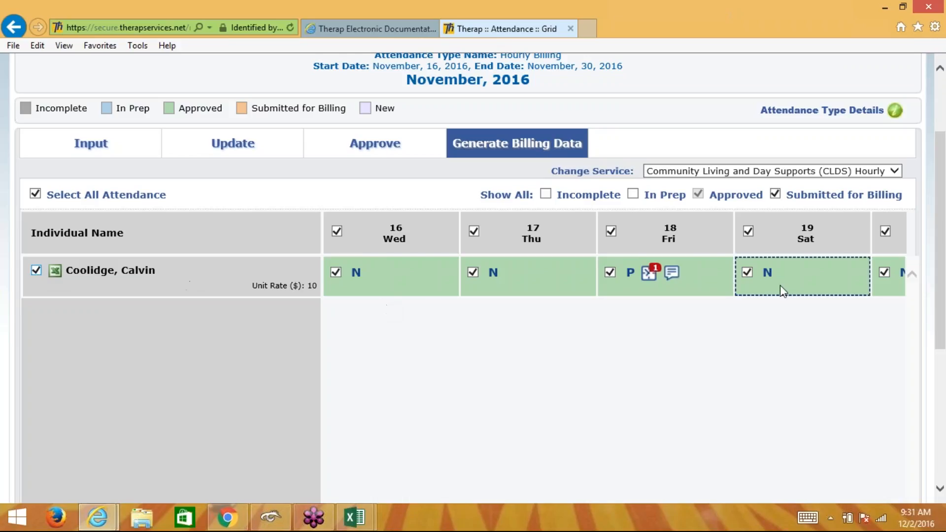
scroll(428, 300, "down", 4)
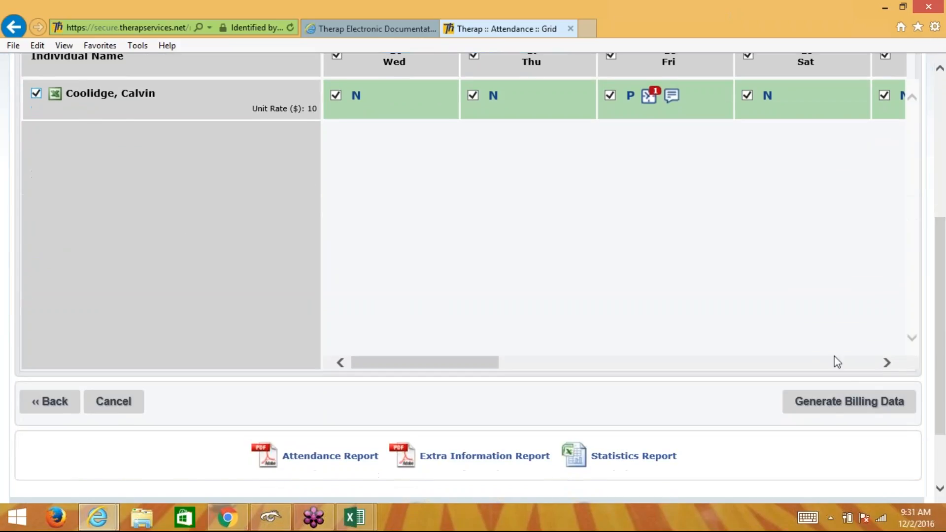
left_click(820, 399)
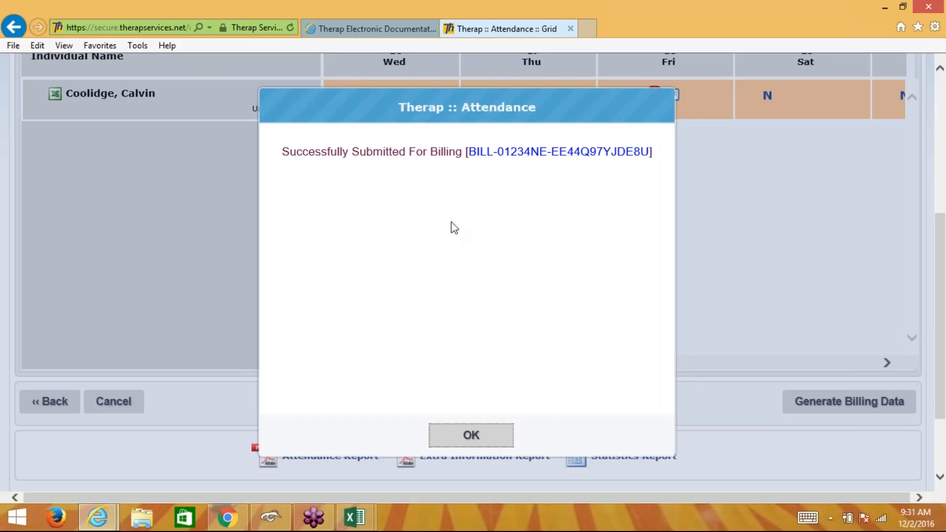
left_click(484, 427)
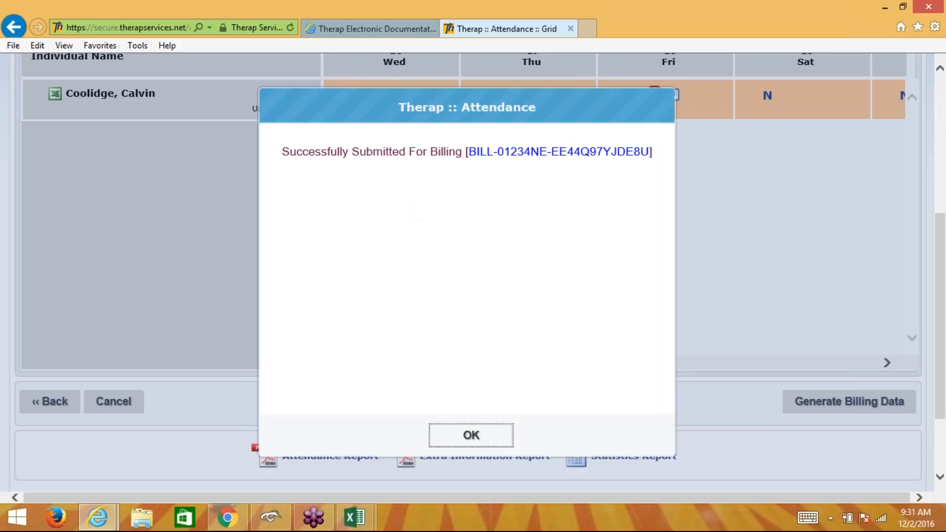
scroll(481, 397, "up", 5)
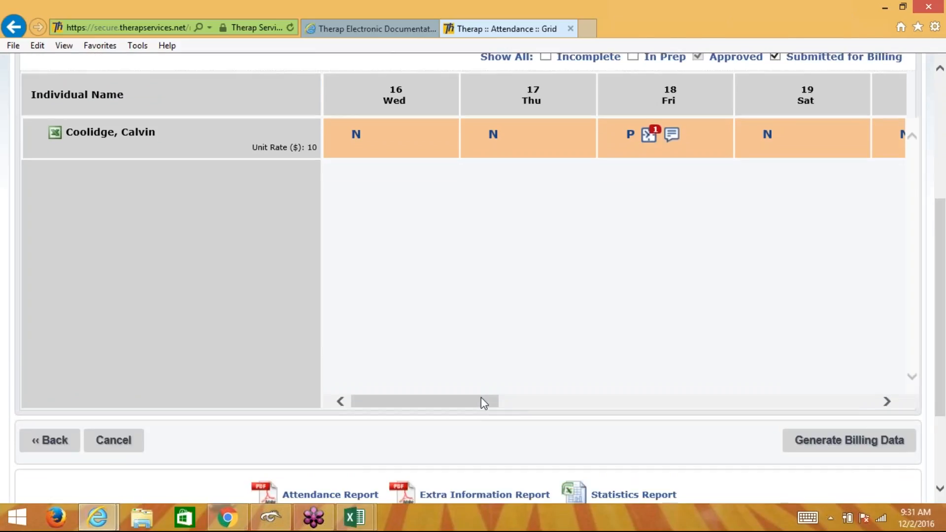
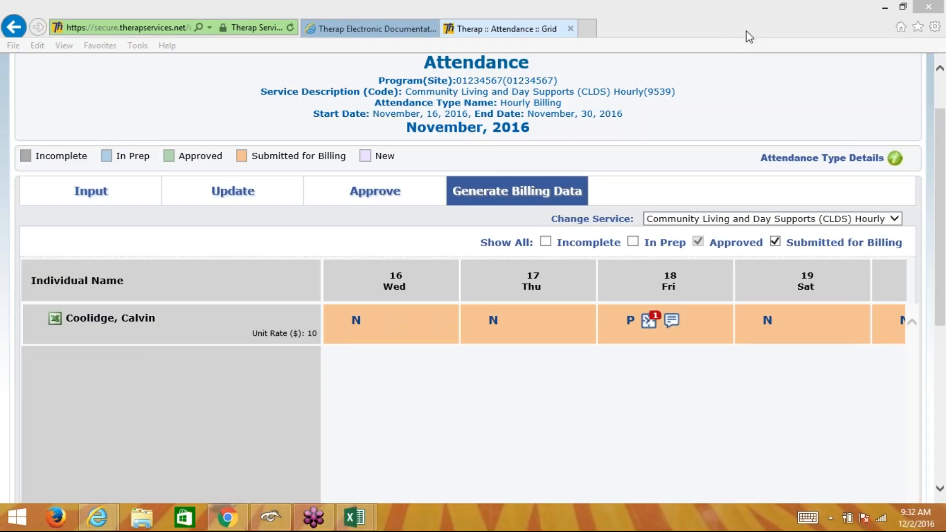
- Open the claim in the dashboard's Service Coordinator Rejected Worklist and review its reject reason and claim information
left_click(214, 249)
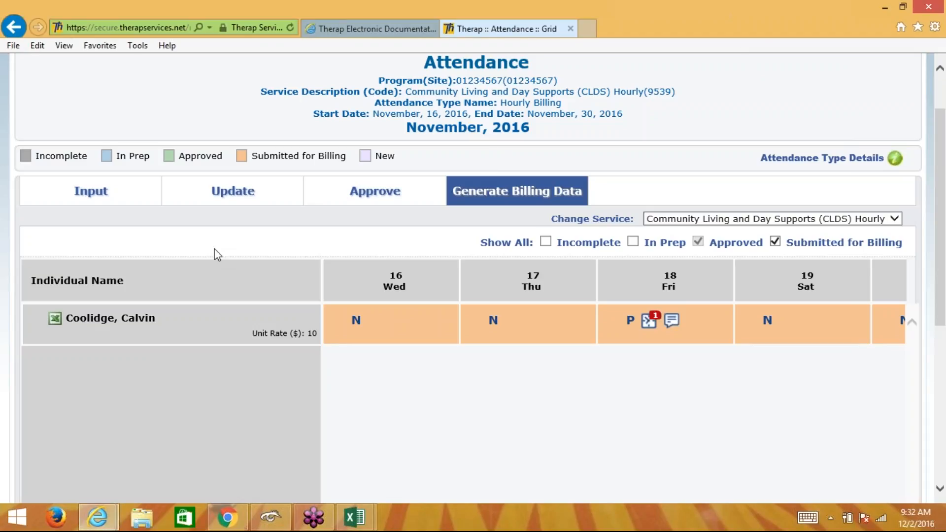
scroll(214, 249, "up", 2)
left_click(151, 87)
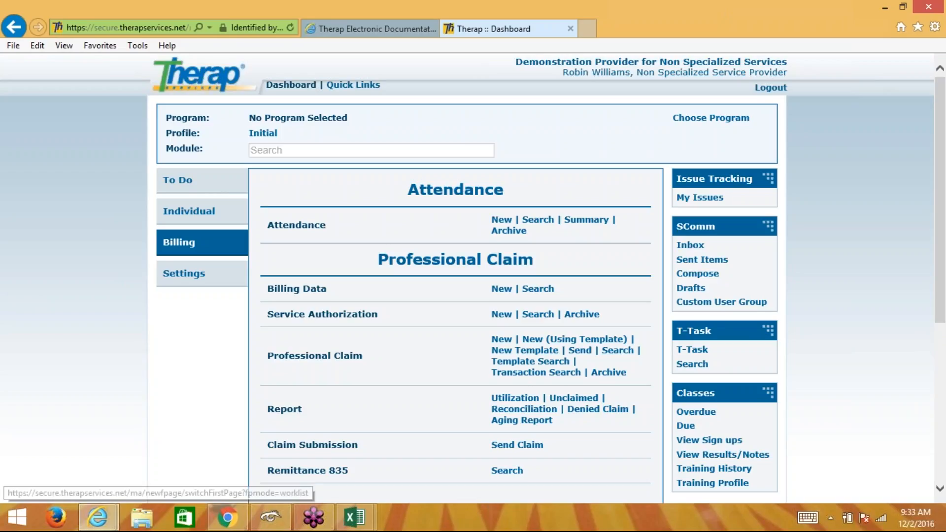
left_click(177, 180)
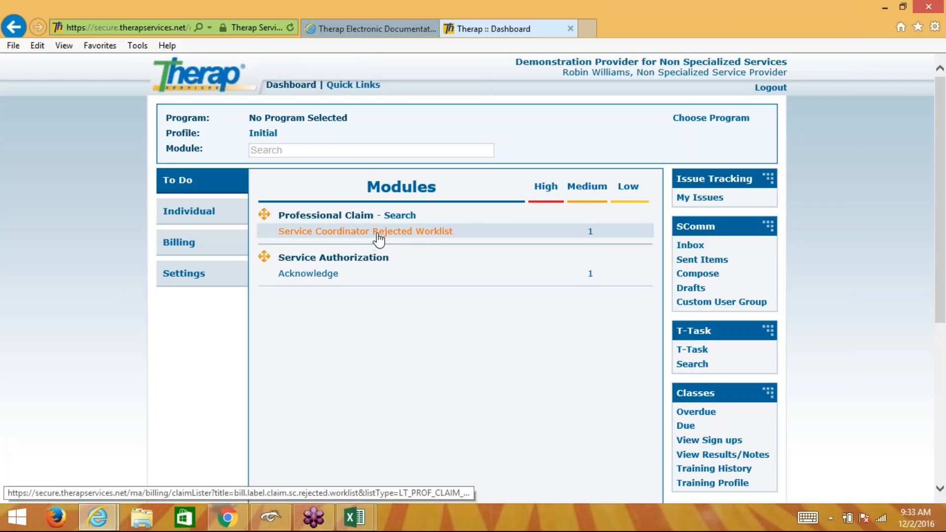
left_click(363, 232)
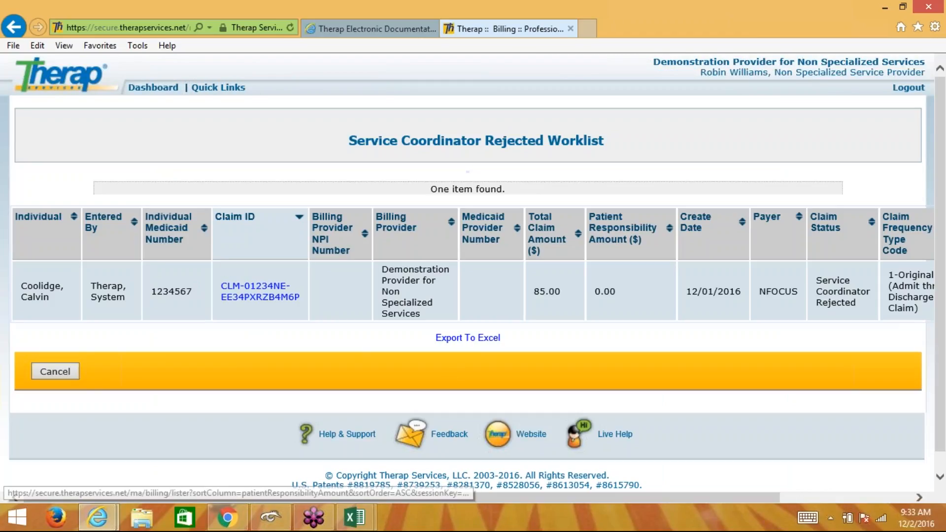
left_click(259, 296)
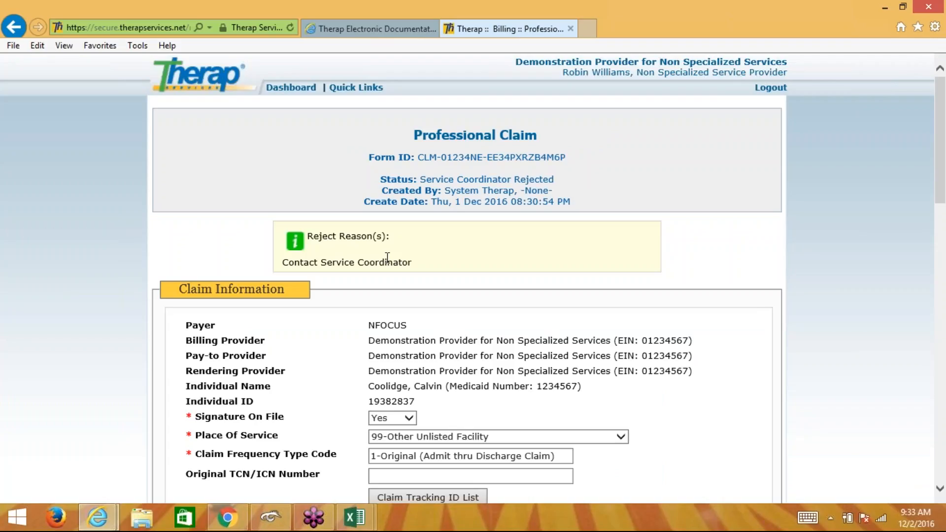
scroll(387, 257, "down", 5)
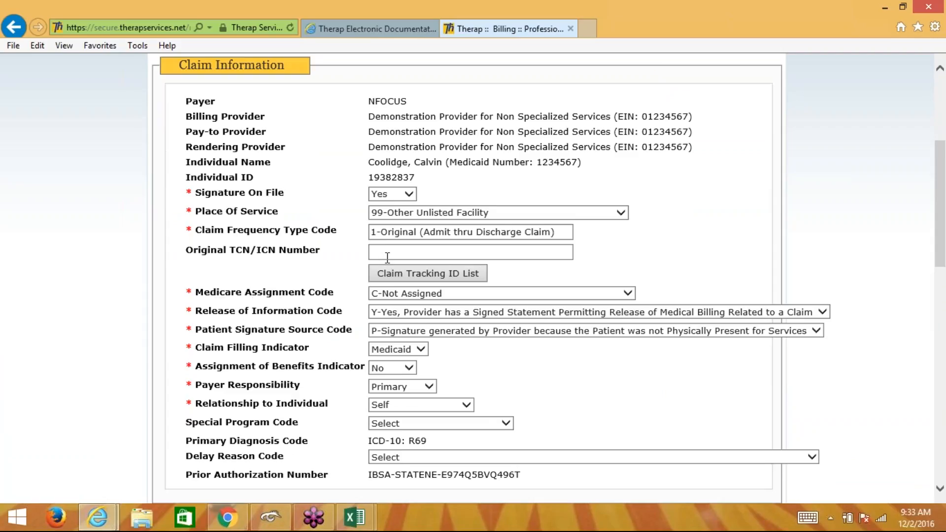
scroll(387, 257, "up", 3)
scroll(387, 257, "down", 1)
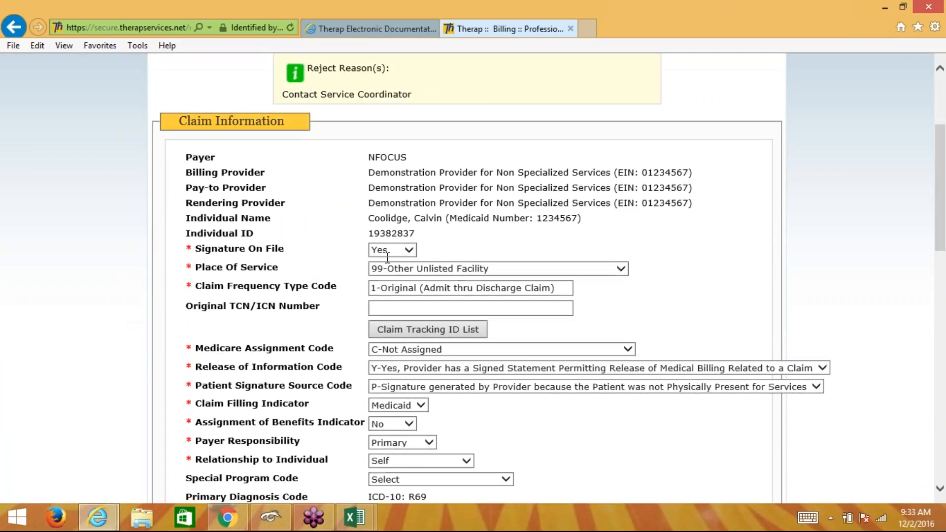
scroll(387, 257, "up", 4)
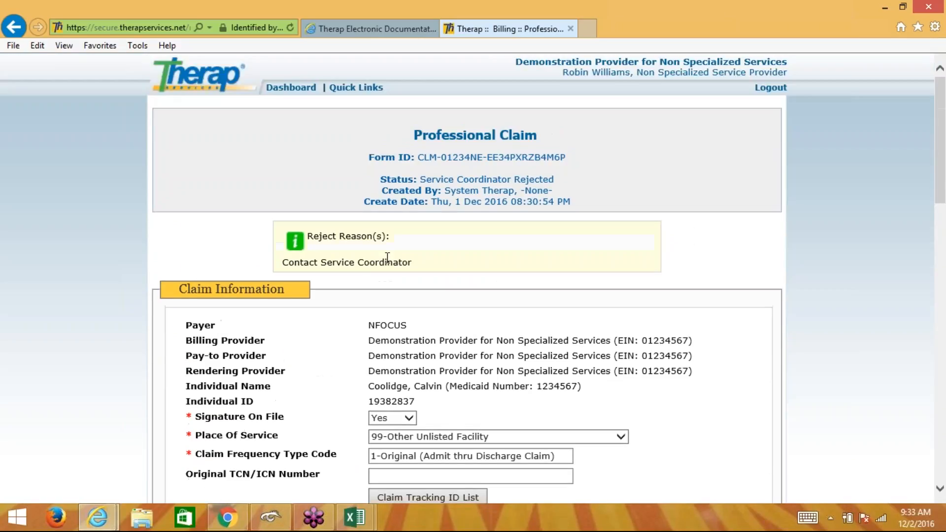
- Return to the dashboard, reopen the service coordinator rejected claim and review its reject reason and payer
left_click(309, 87)
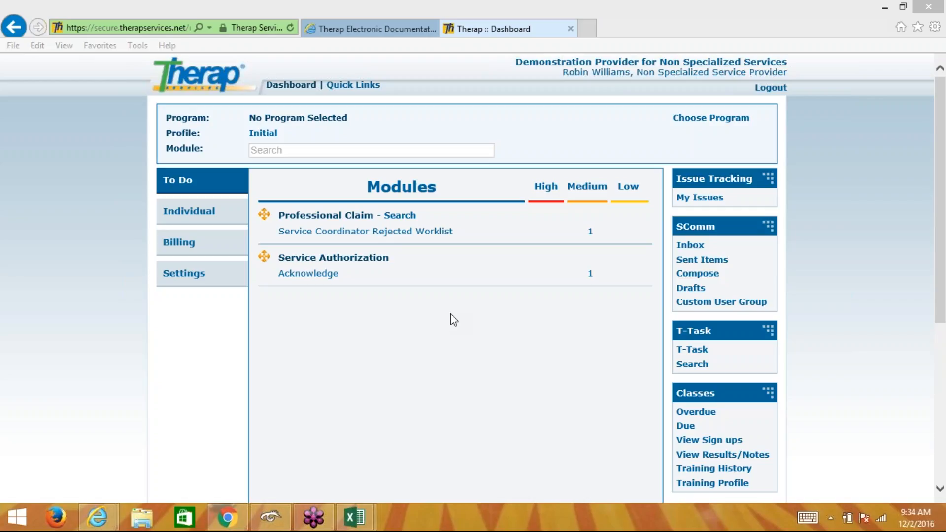
left_click(374, 232)
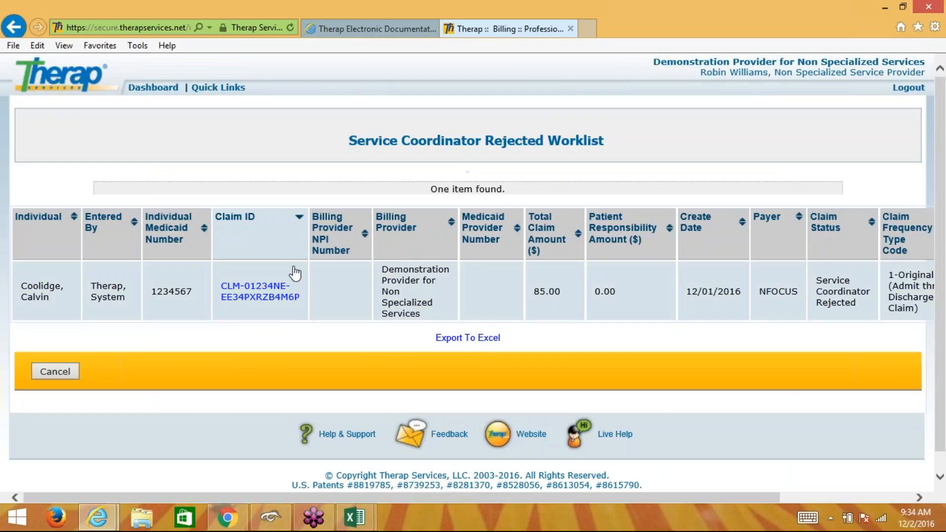
left_click(279, 295)
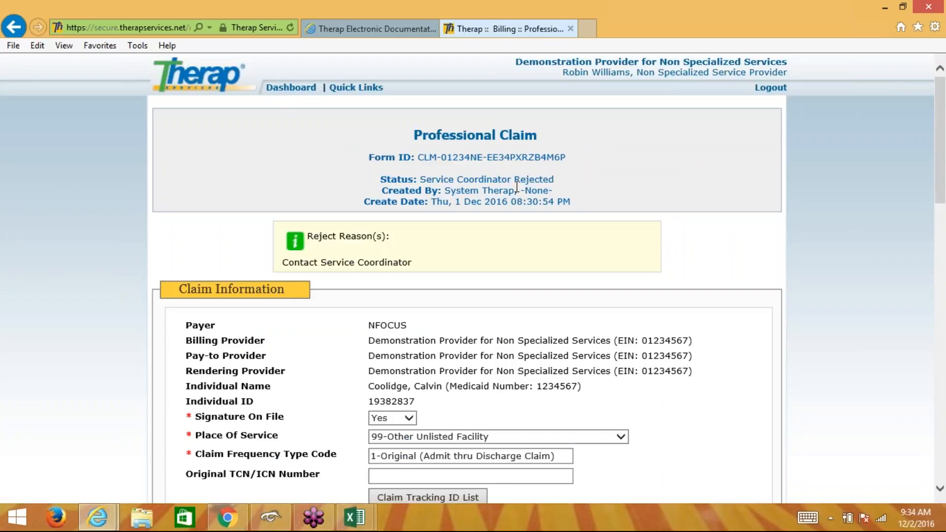
scroll(363, 220, "down", 3)
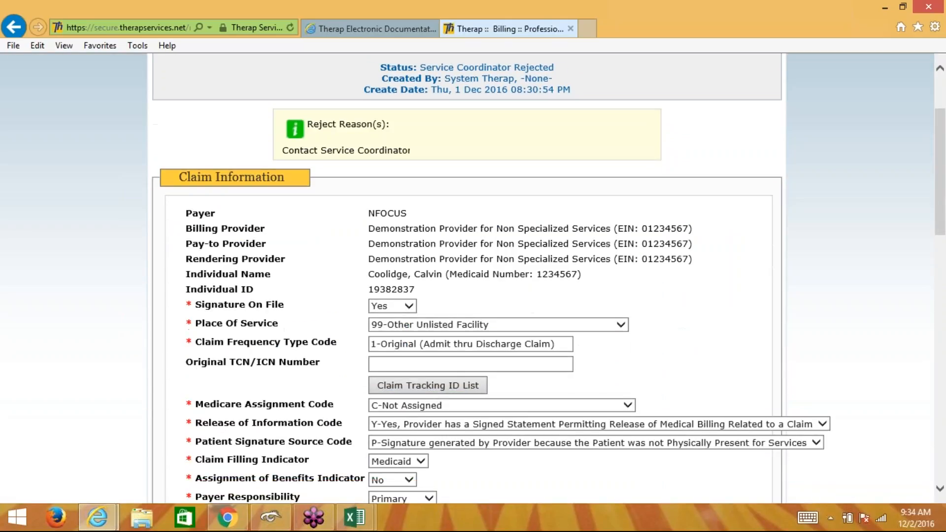
left_click_drag(363, 220, 492, 221)
left_click(450, 234)
- Review the rejected claim's service line for 11/01/2016 - 11/15/2016 and open its linked billing data record
scroll(453, 234, "down", 1)
scroll(453, 234, "down", 5)
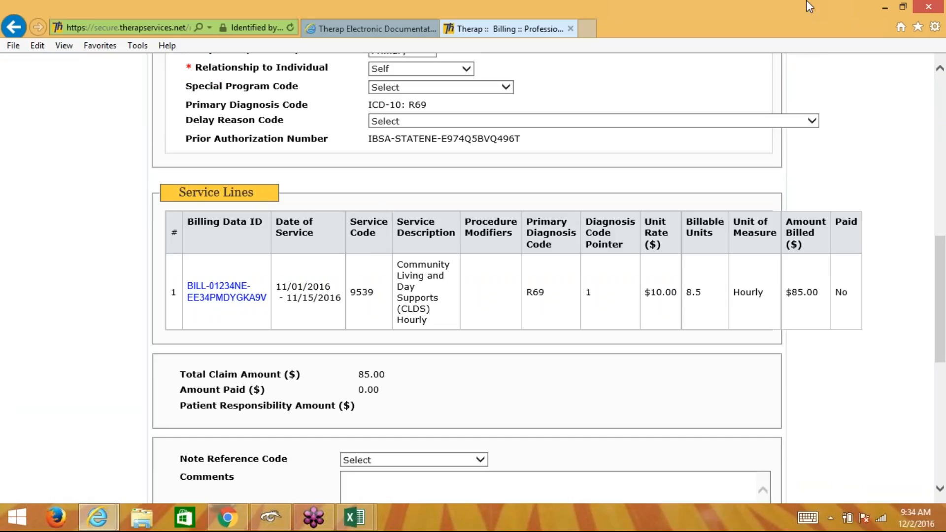
left_click(379, 243)
left_click(230, 297)
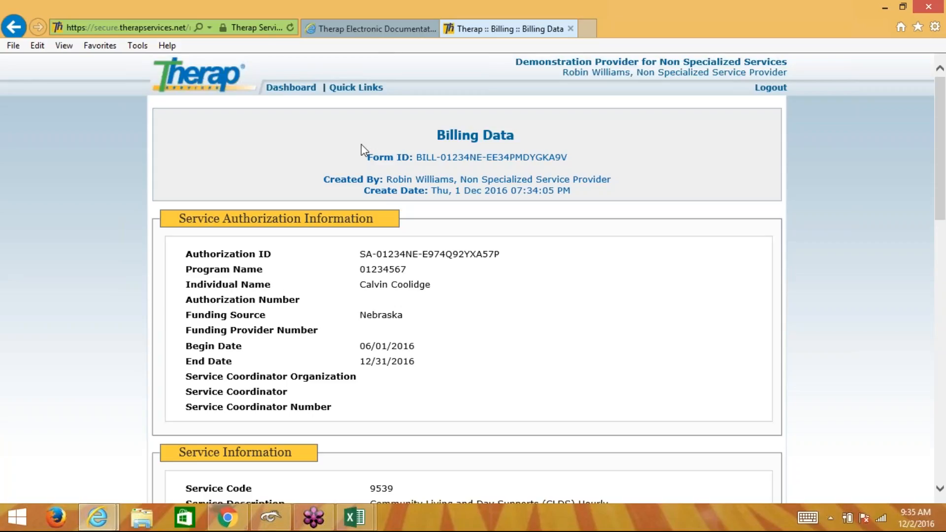
- Set Total Billable Units to 8 in the billing data record for 11/01/2016 - 11/15/2016
scroll(394, 254, "down", 1)
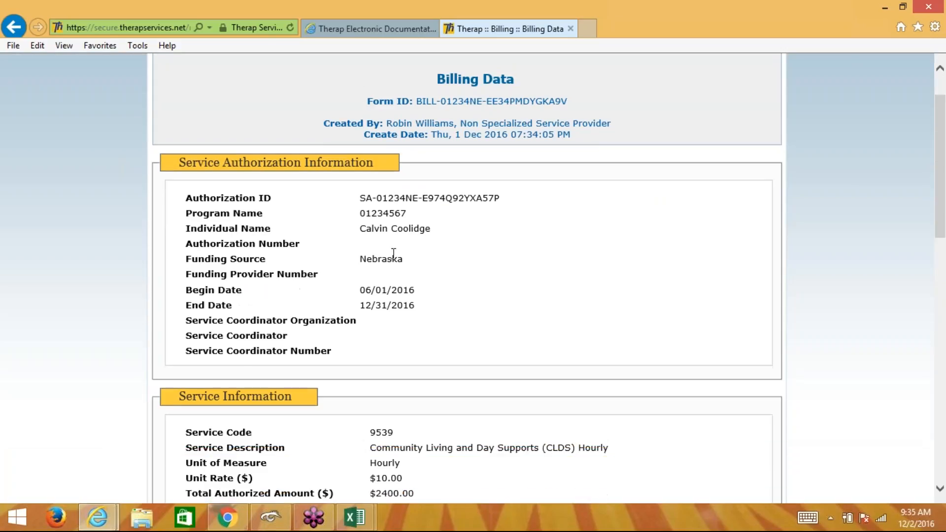
scroll(394, 253, "down", 3)
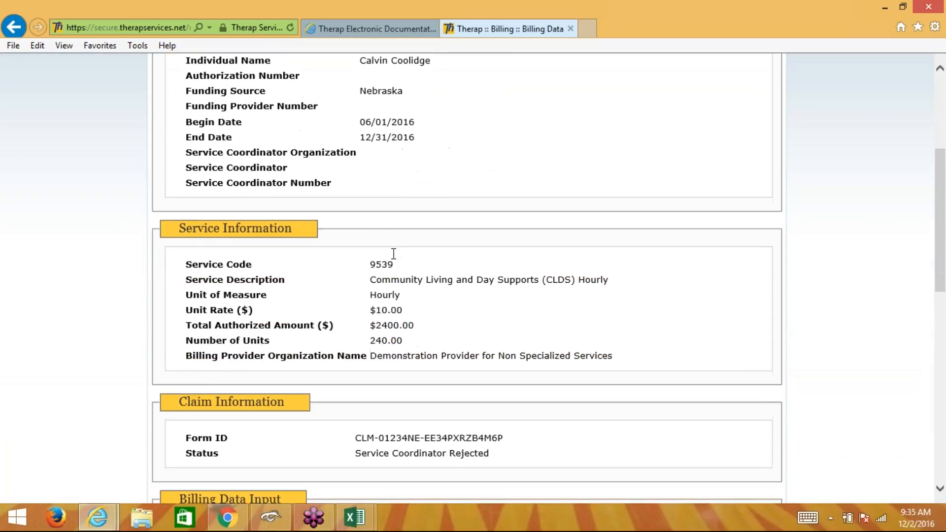
scroll(394, 254, "down", 5)
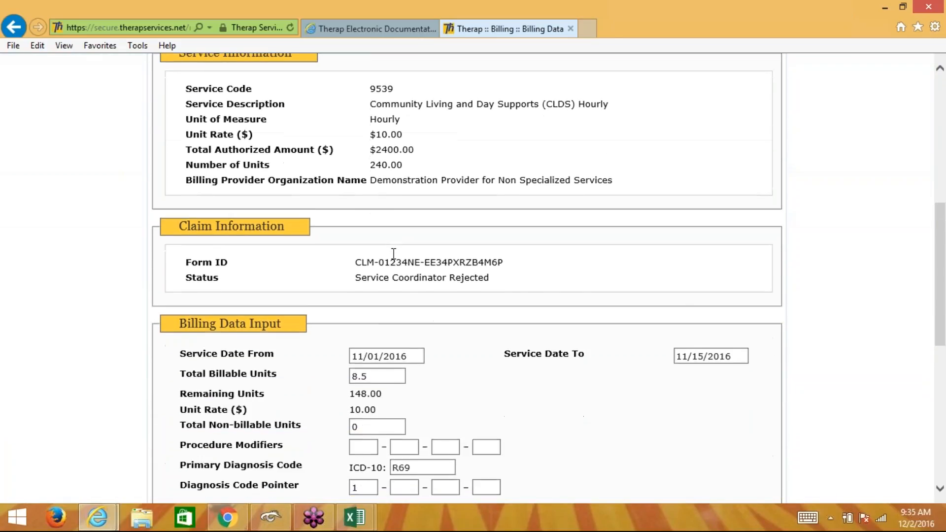
scroll(394, 254, "down", 2)
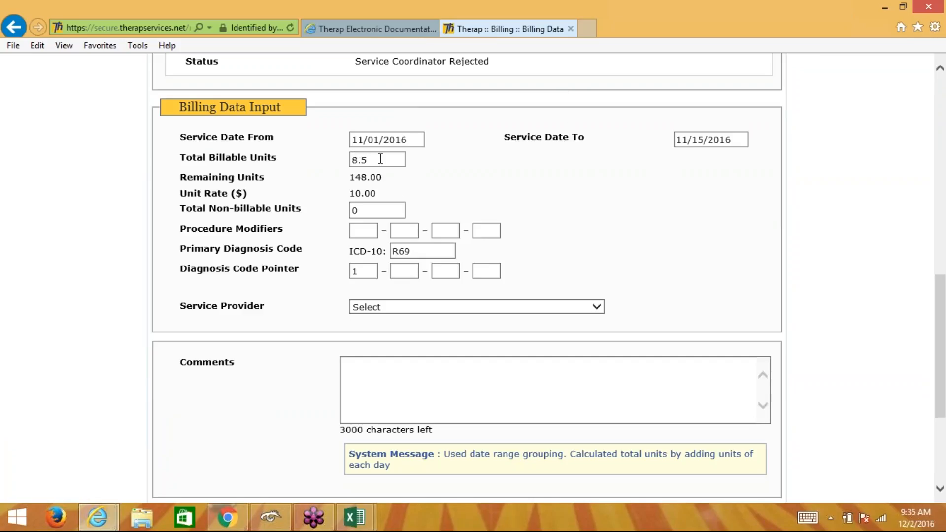
left_click_drag(381, 159, 347, 159)
key("BackSpace")
type("8")
left_click(423, 158)
double_click(380, 179)
left_click(404, 184)
- Add the comment "Overbilled by .5 on 11/2" to the billing data and update the record, confirming the change
left_click(341, 364)
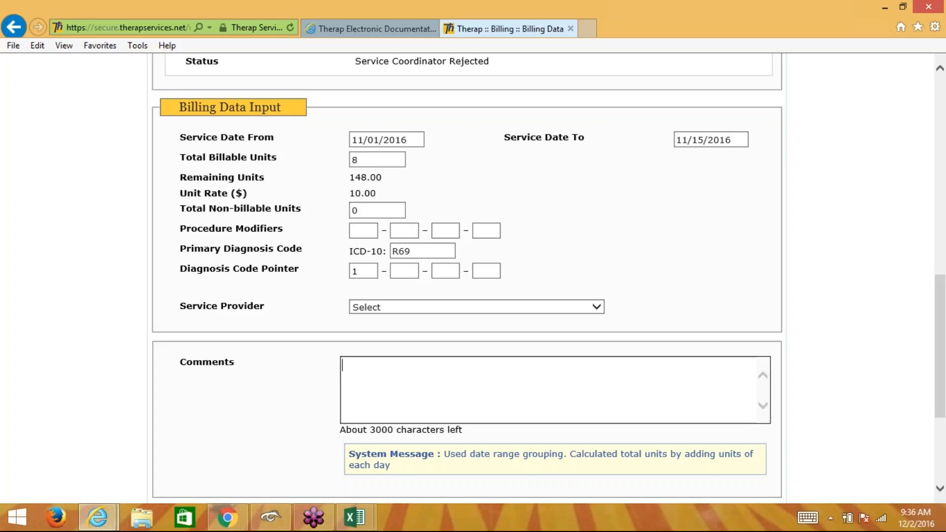
type("Overbilled by .5 on")
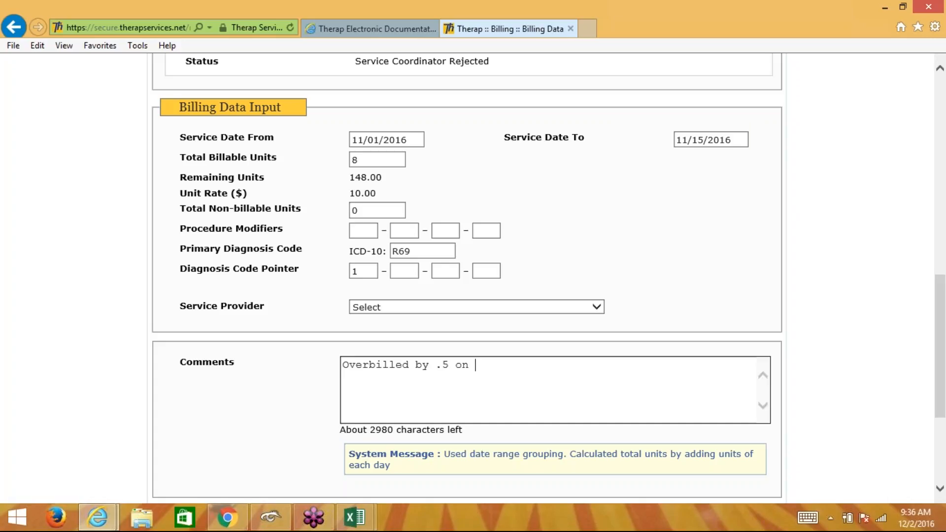
type(" 11/2")
left_click_drag(940, 331, 941, 379)
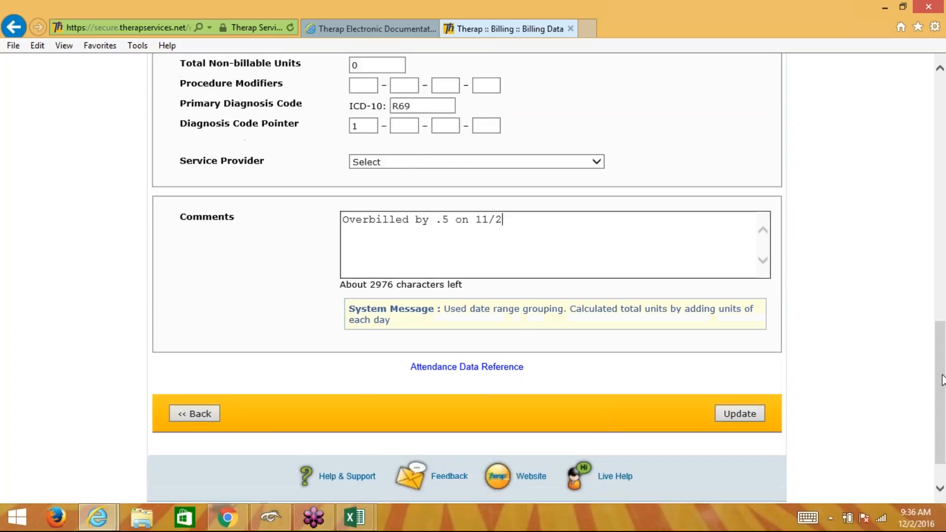
left_click(742, 416)
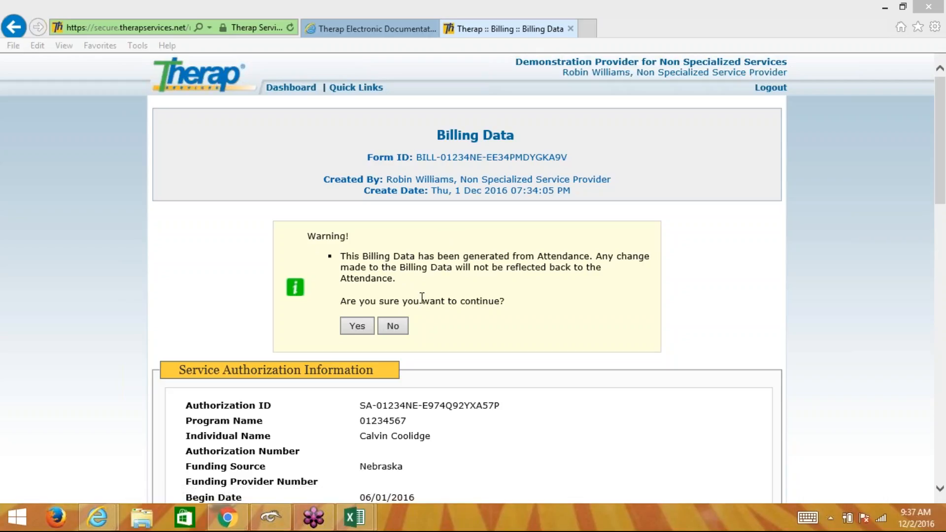
left_click(362, 326)
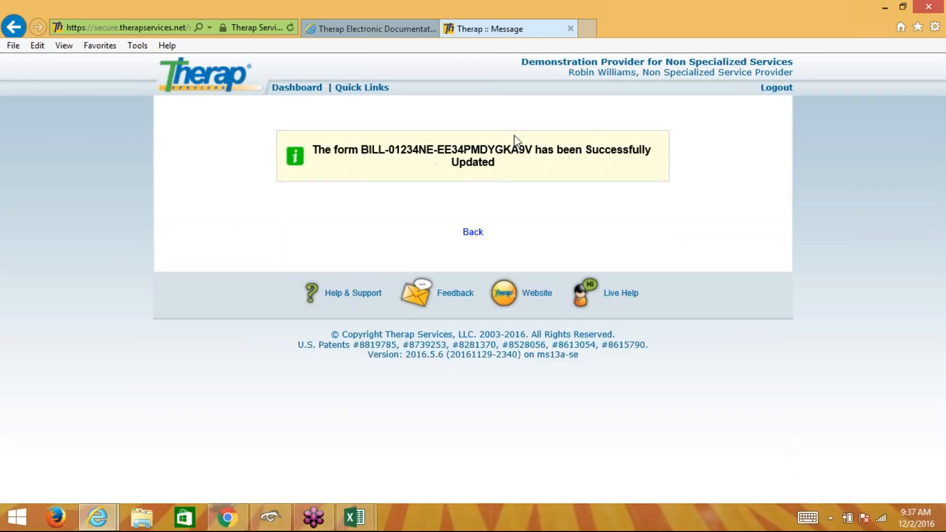
- Return to the dashboard and reopen the claim from the Service Coordinator Rejected Worklist
left_click(469, 236)
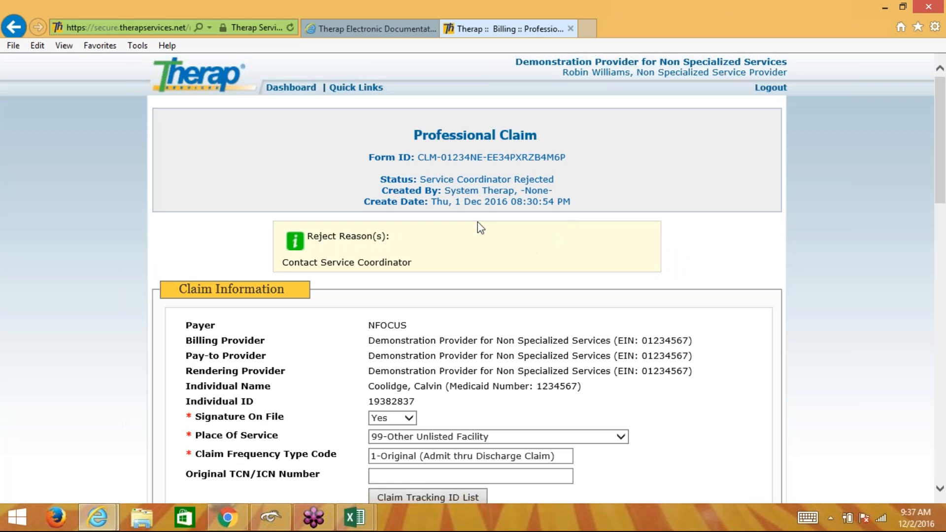
scroll(477, 222, "down", 9)
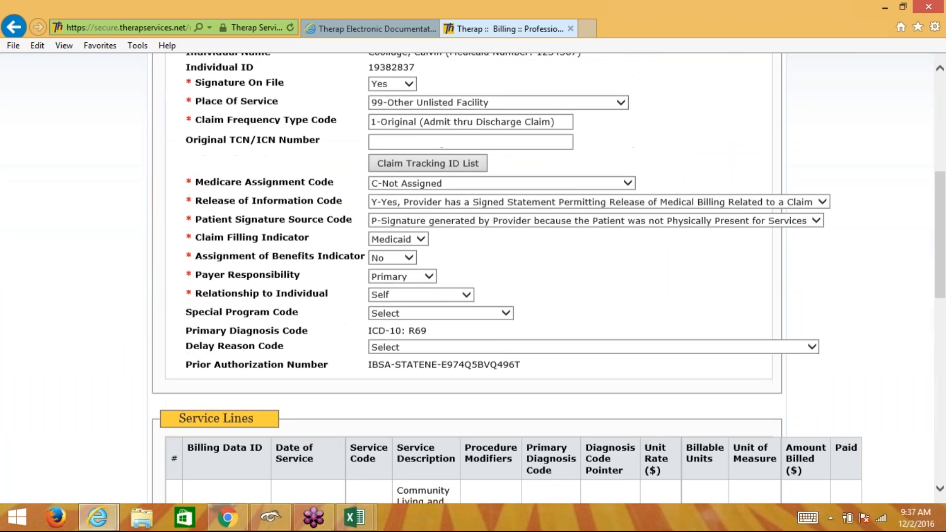
scroll(477, 222, "up", 9)
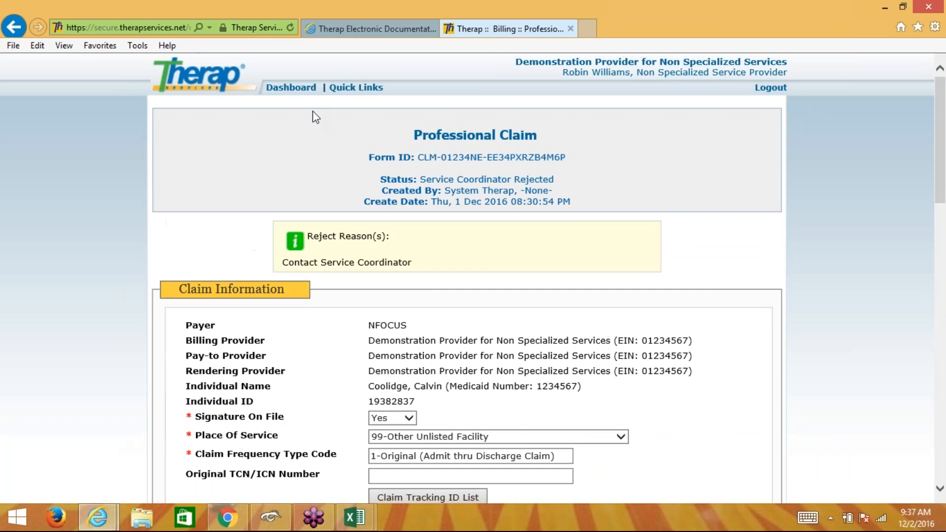
left_click(295, 89)
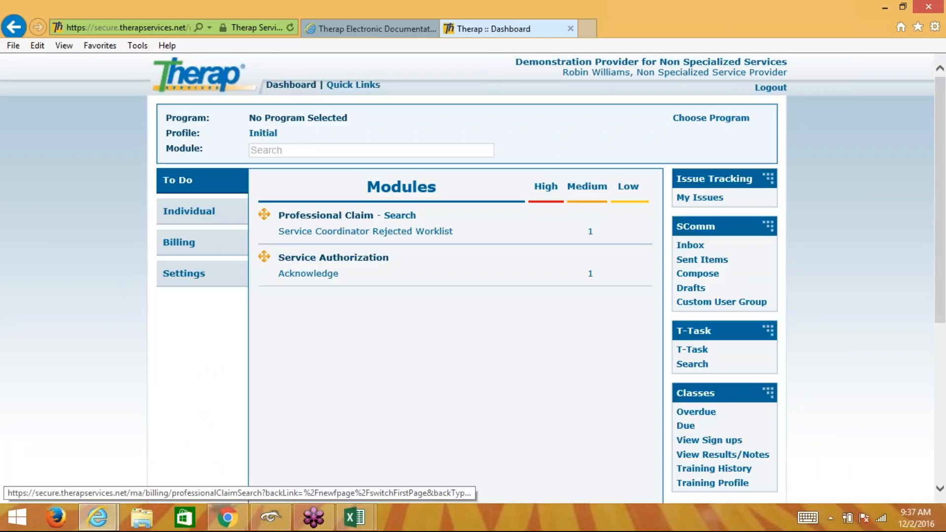
left_click(376, 233)
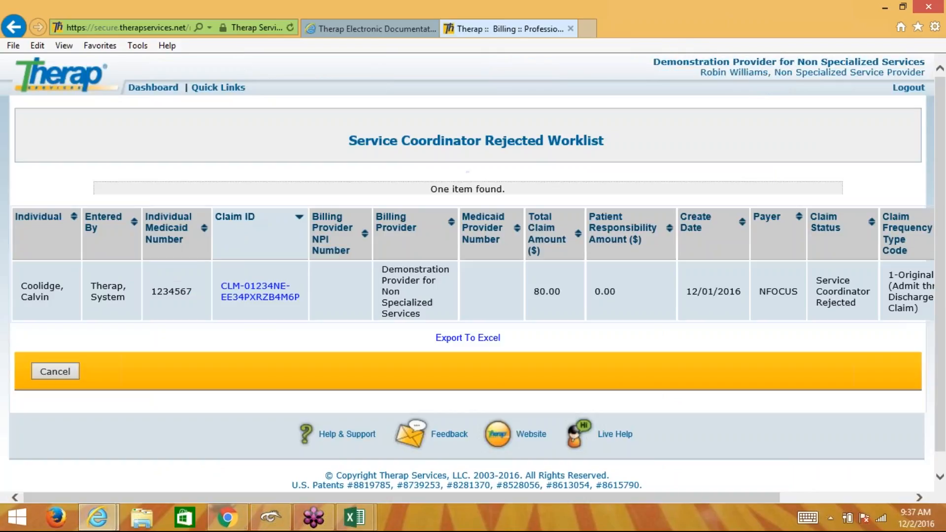
left_click(237, 297)
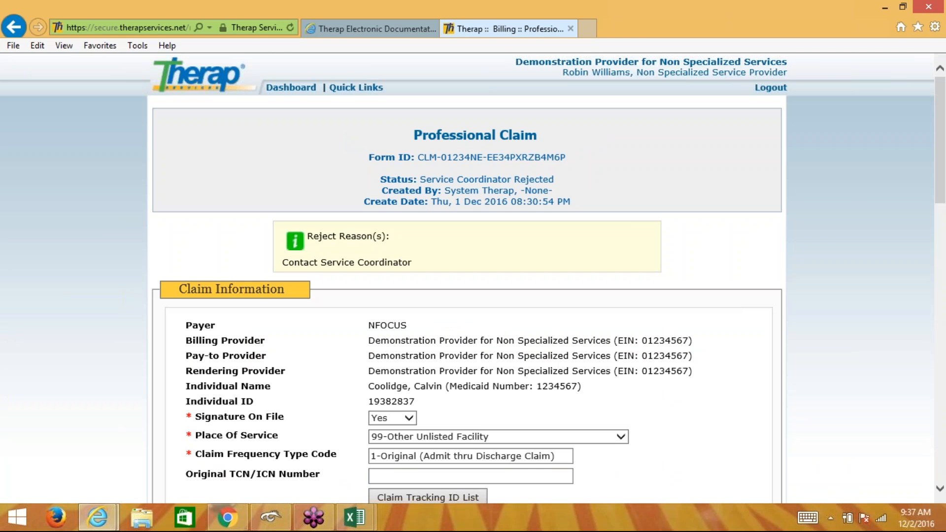
- Check the billable units on the claim's service line and submit the claim for approval
scroll(467, 278, "down", 8)
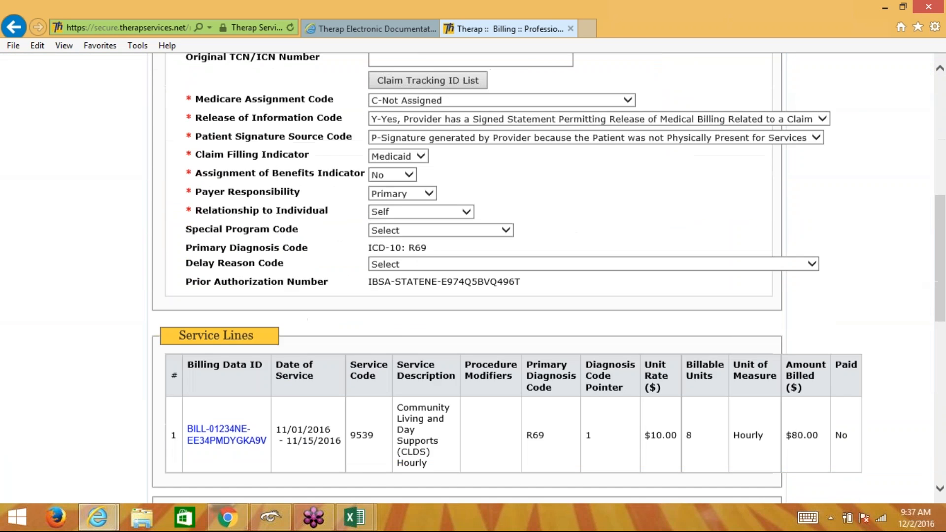
scroll(748, 274, "down", 3)
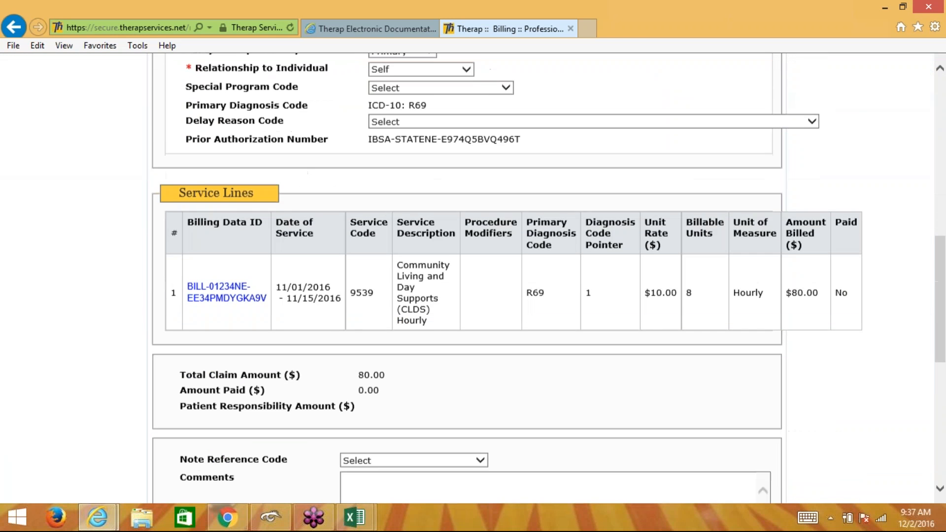
double_click(689, 292)
left_click(705, 303)
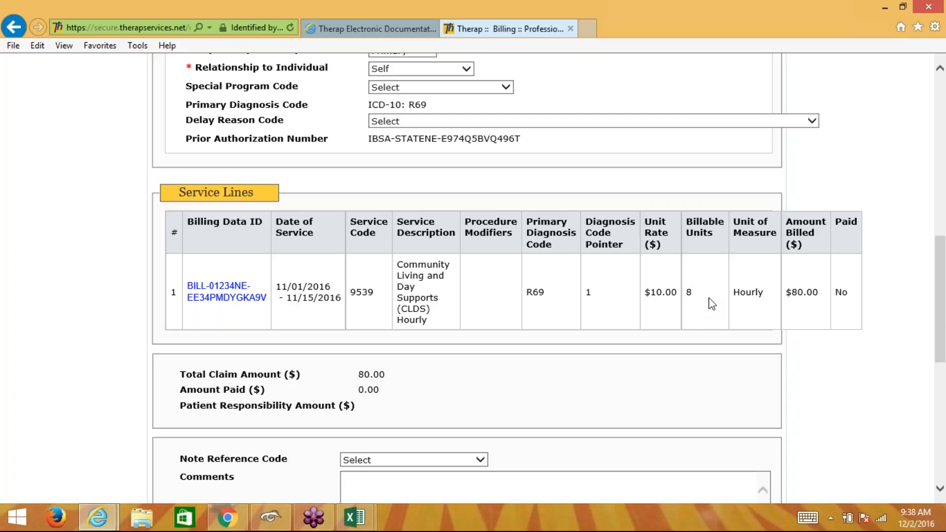
left_click_drag(944, 304, 944, 410)
left_click(631, 424)
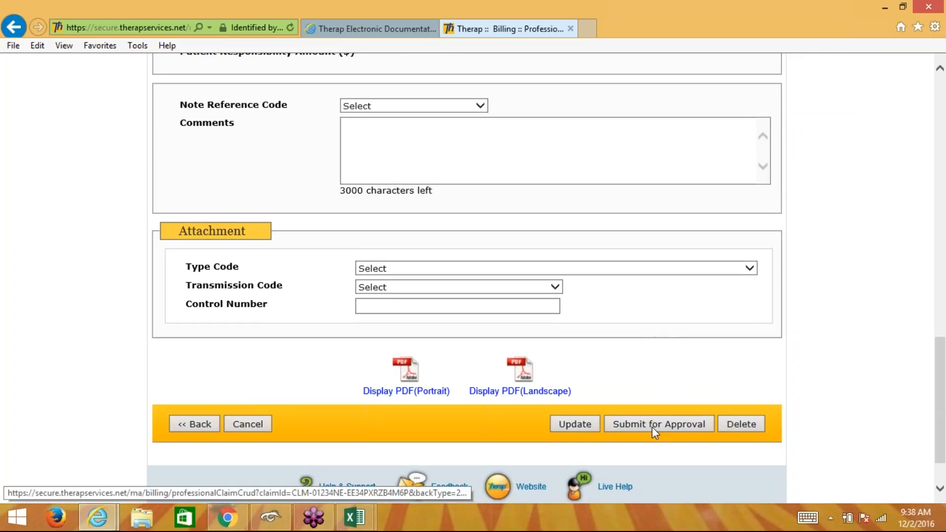
left_click(653, 424)
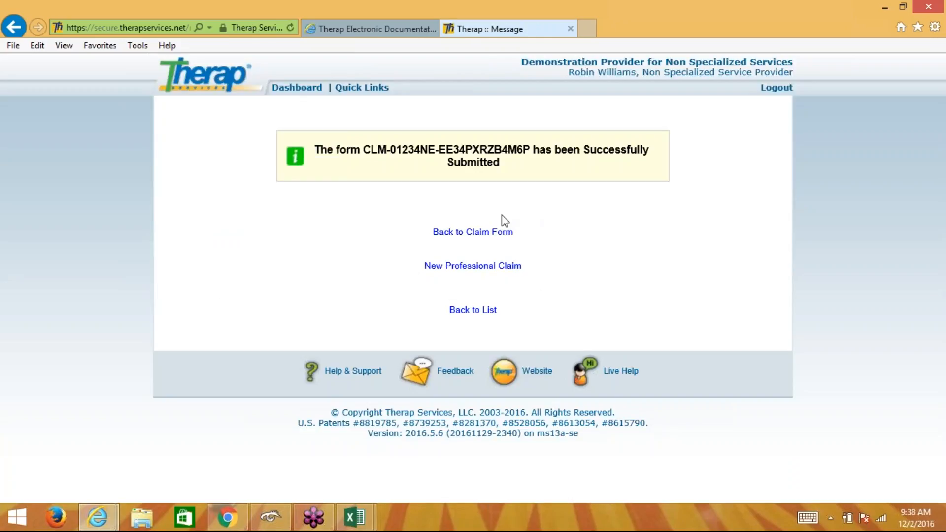
left_click(930, 31)
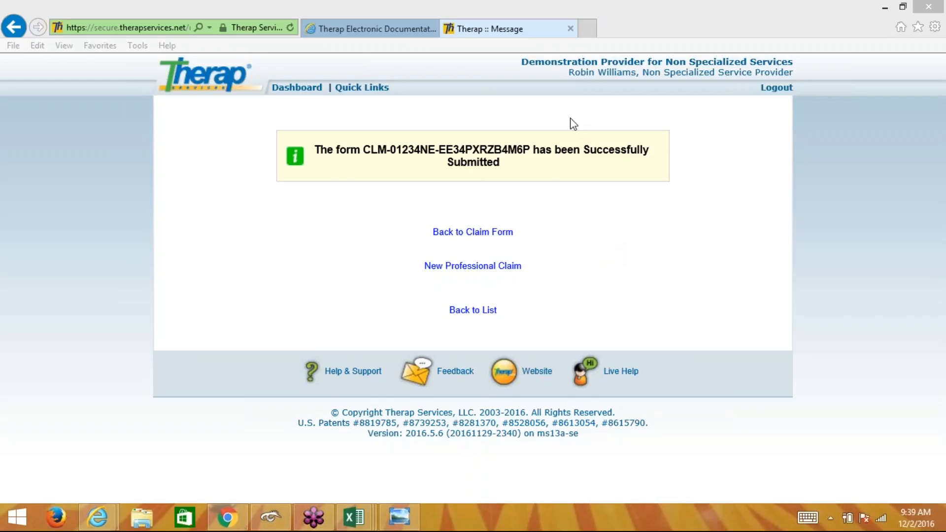
- Return to the dashboard and open the Professional Claim search in the Billing module
left_click(298, 89)
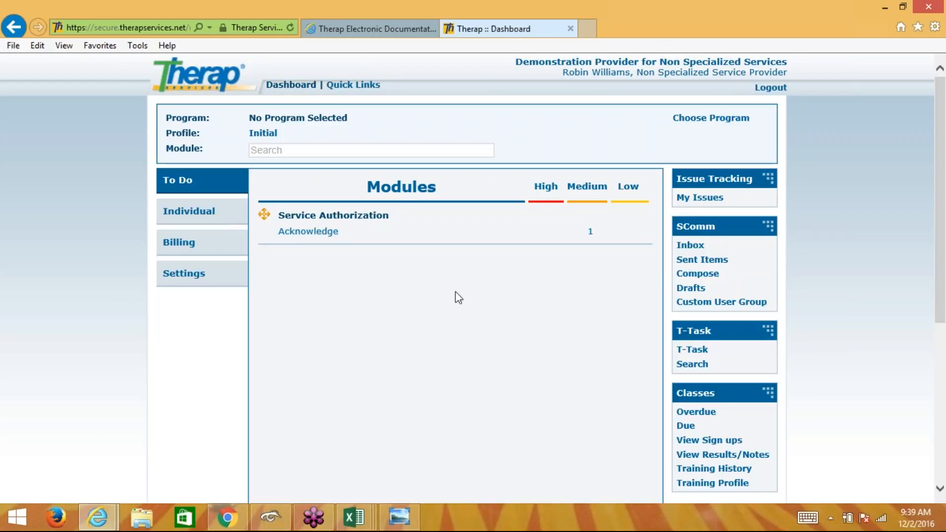
left_click(193, 247)
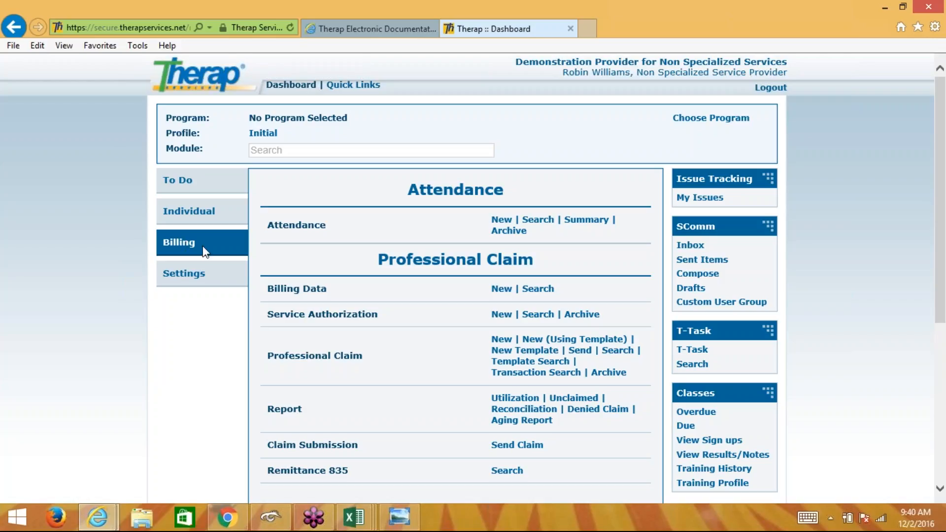
left_click_drag(372, 359, 281, 358)
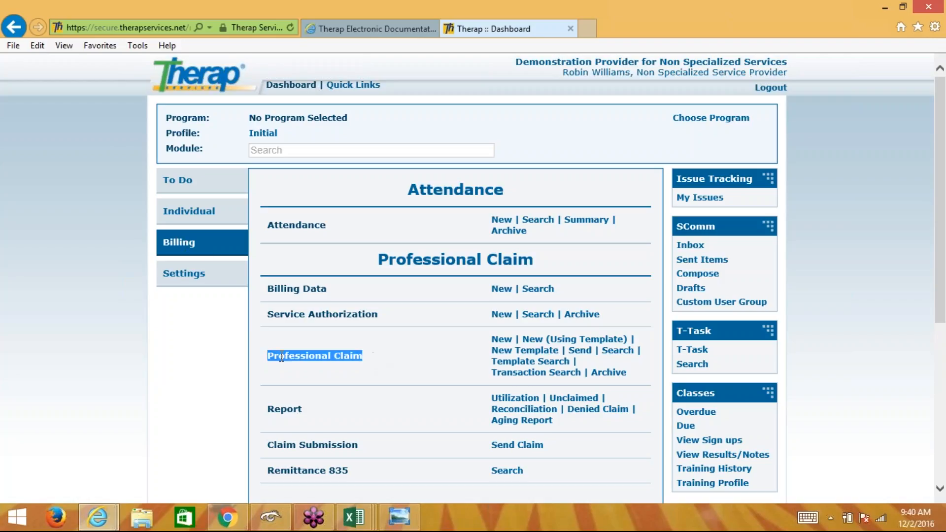
left_click(371, 360)
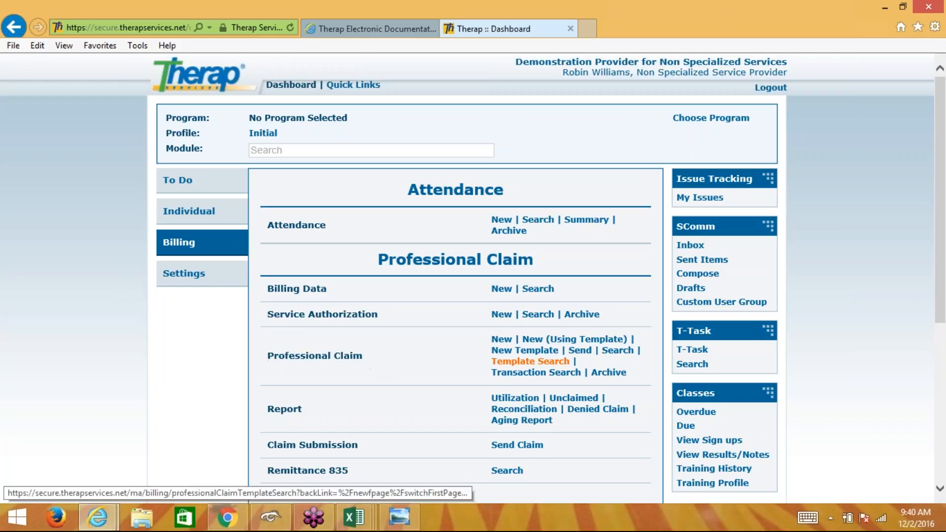
left_click(615, 350)
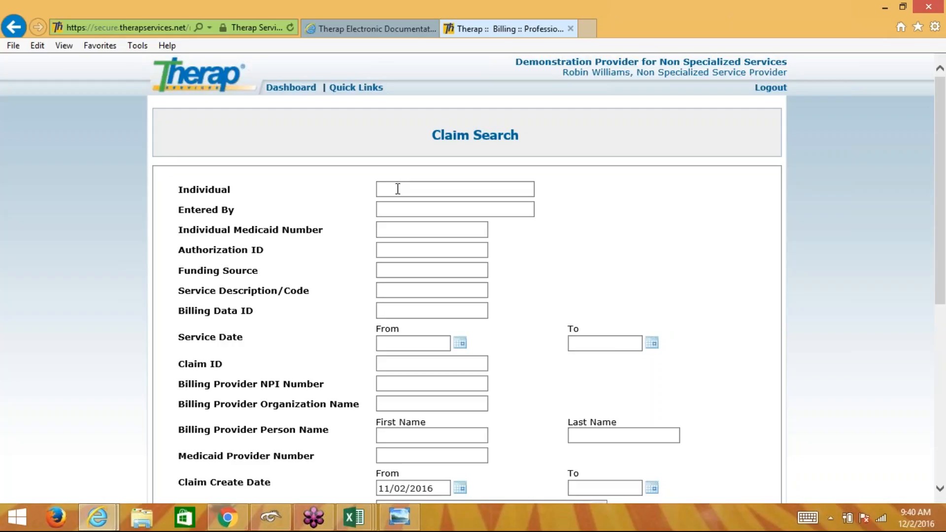
- Select the individual and enter service code 9539 as claim search criteria
left_click(397, 188)
type("cal")
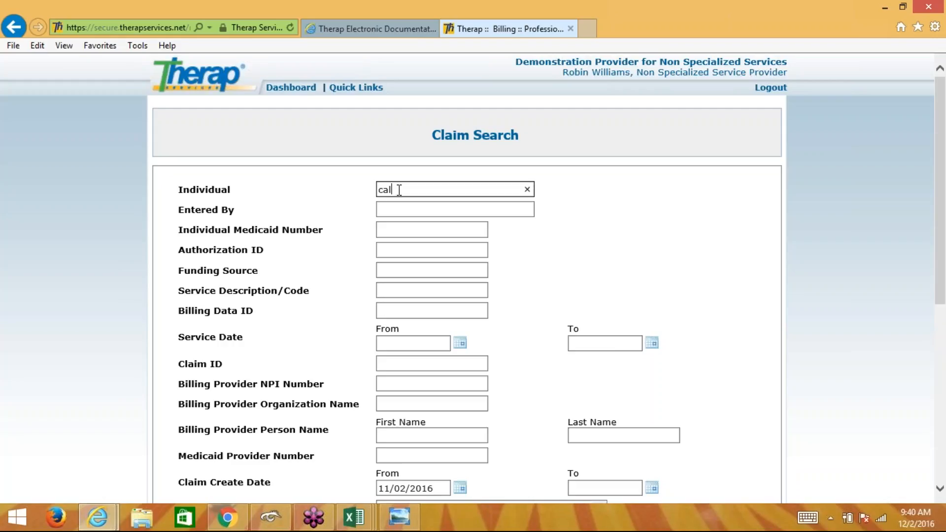
type("vin")
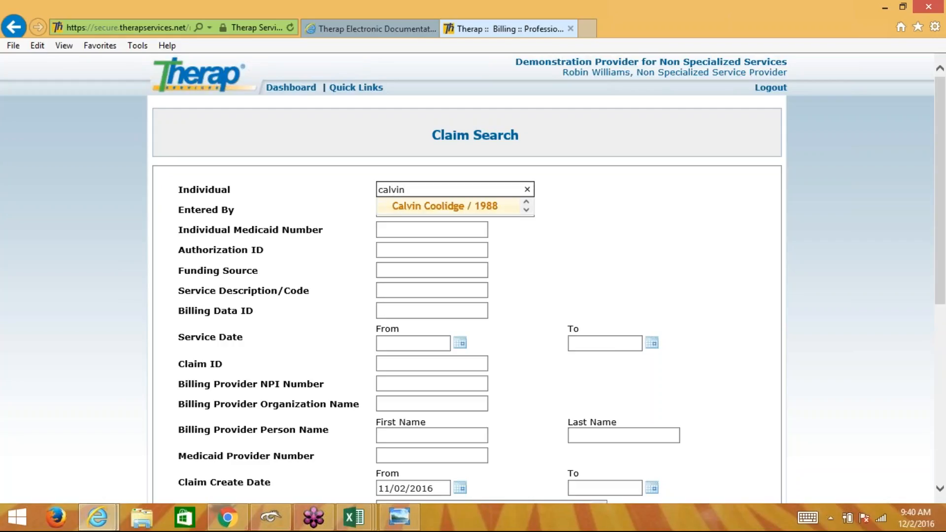
key("Return")
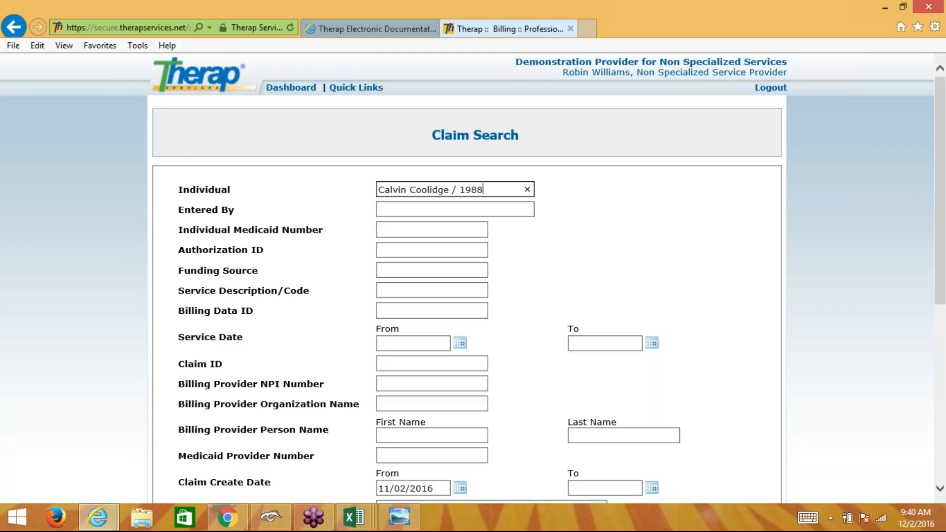
left_click(936, 45)
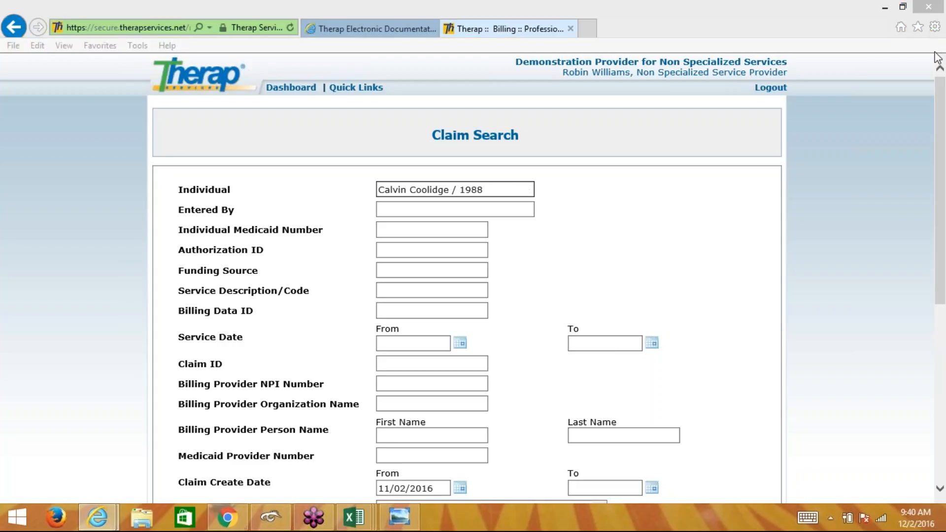
left_click(411, 293)
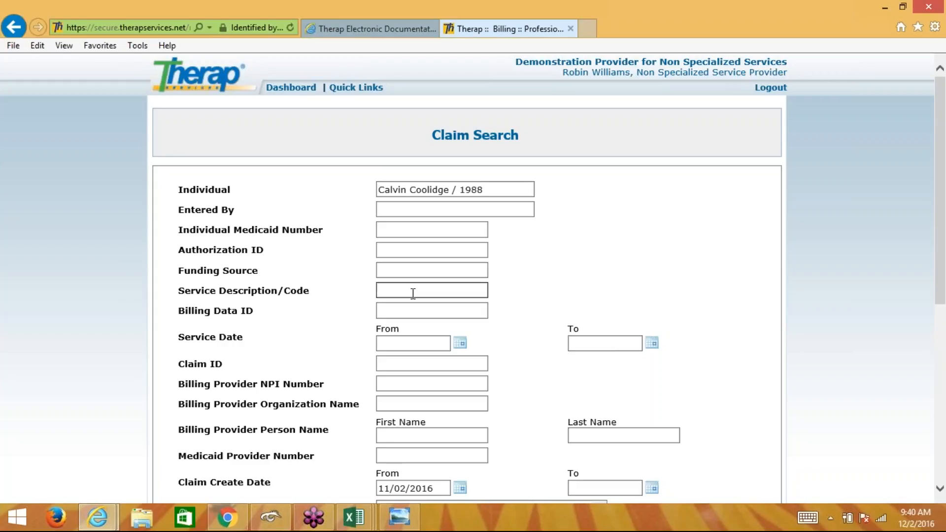
type("9539")
left_click(536, 258)
scroll(536, 259, "down", 1)
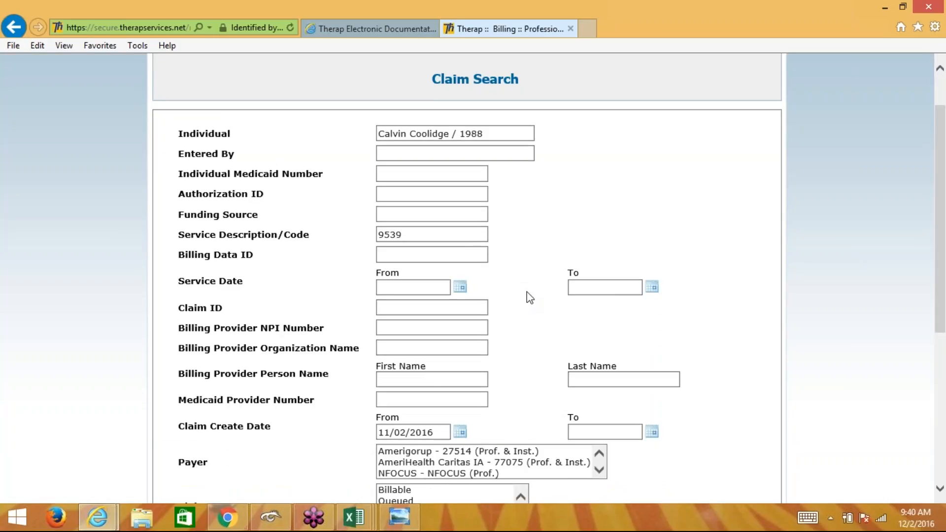
- Set the service date range of the claim search from 10/01/2016 to 10/31/2016
left_click(459, 290)
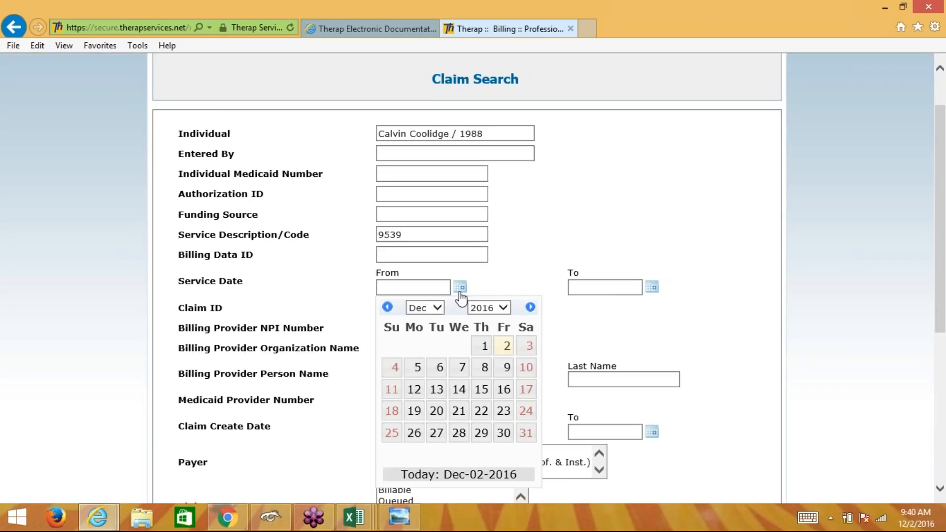
left_click(388, 307)
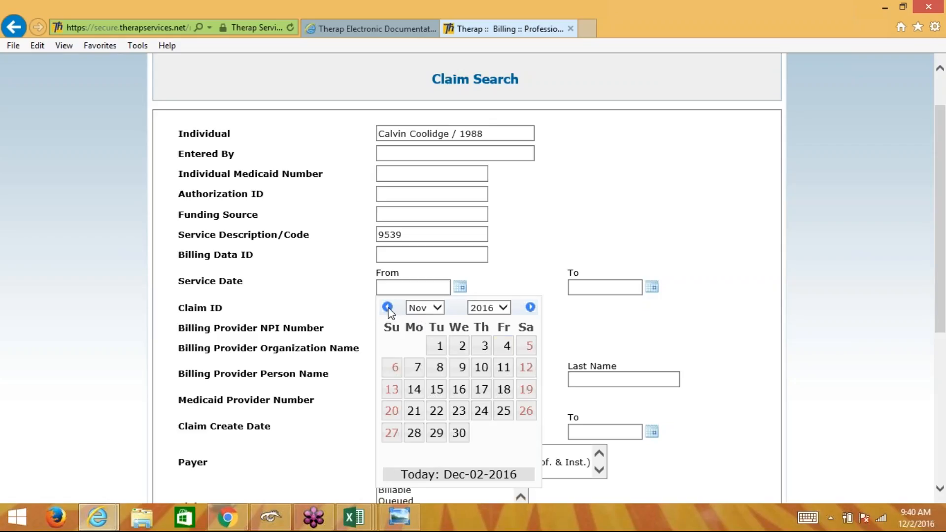
left_click(388, 307)
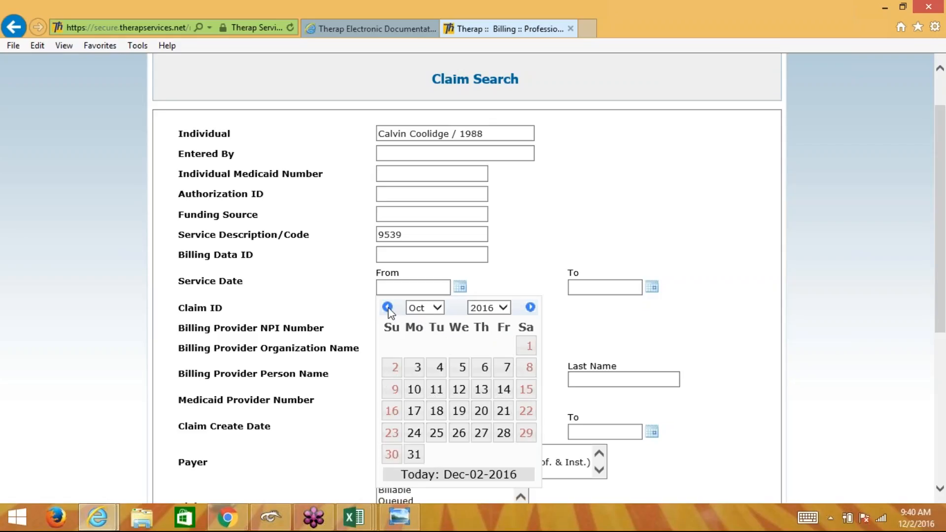
left_click(528, 346)
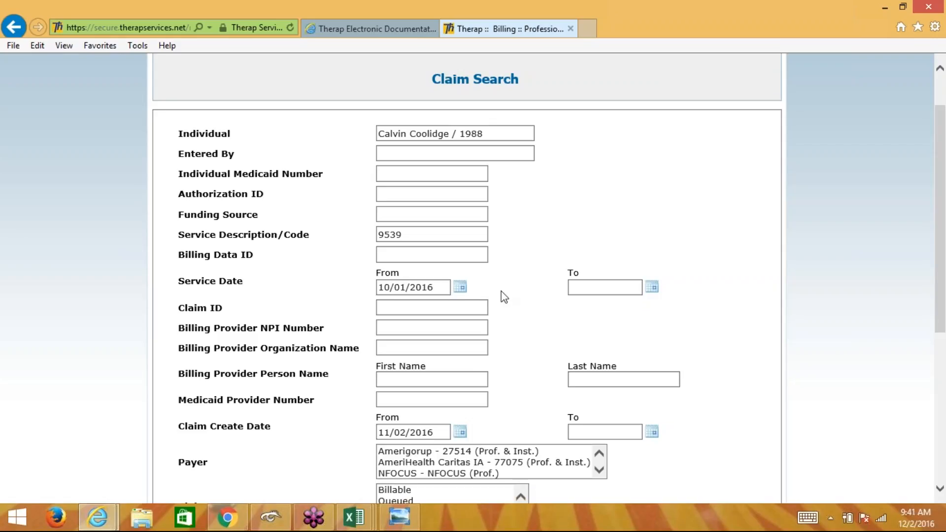
left_click(652, 288)
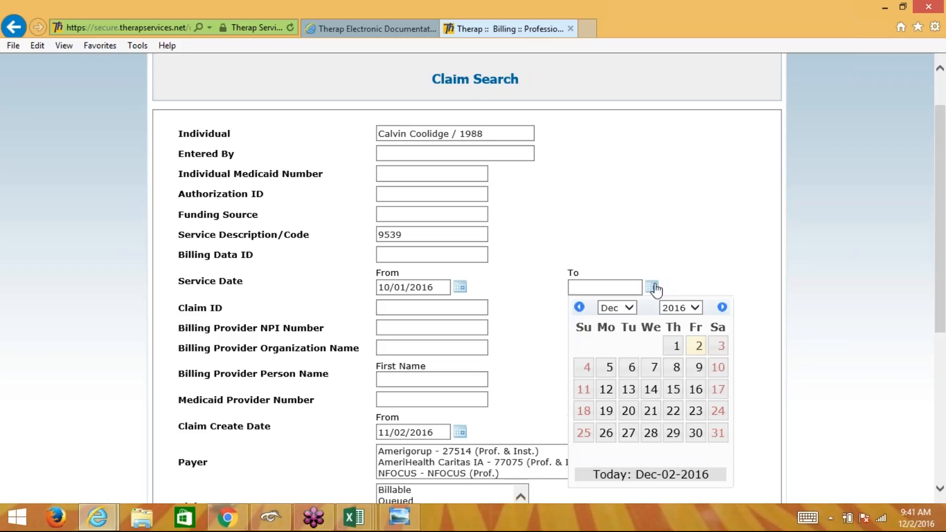
left_click(579, 306)
left_click(579, 307)
left_click(606, 454)
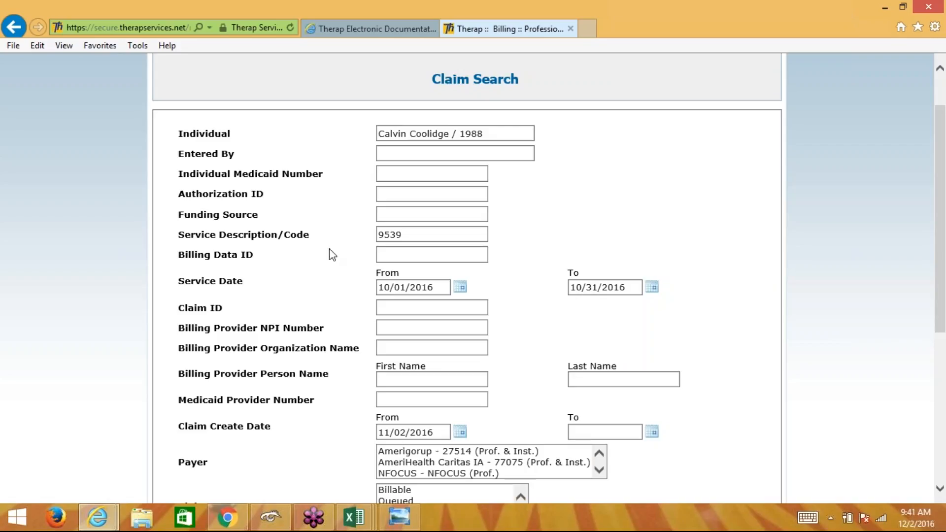
- Clear the start date of the Claim Create Date range in the search criteria
scroll(556, 279, "down", 3)
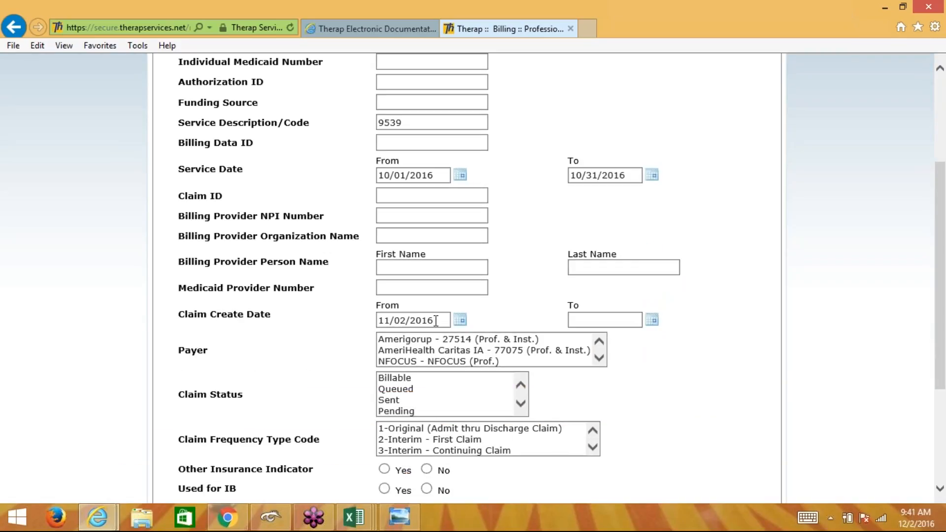
left_click_drag(434, 321, 366, 323)
key("BackSpace")
- Select both Sent and Paid as the claim statuses to search for
scroll(540, 194, "down", 1)
scroll(540, 193, "down", 2)
scroll(499, 233, "down", 1)
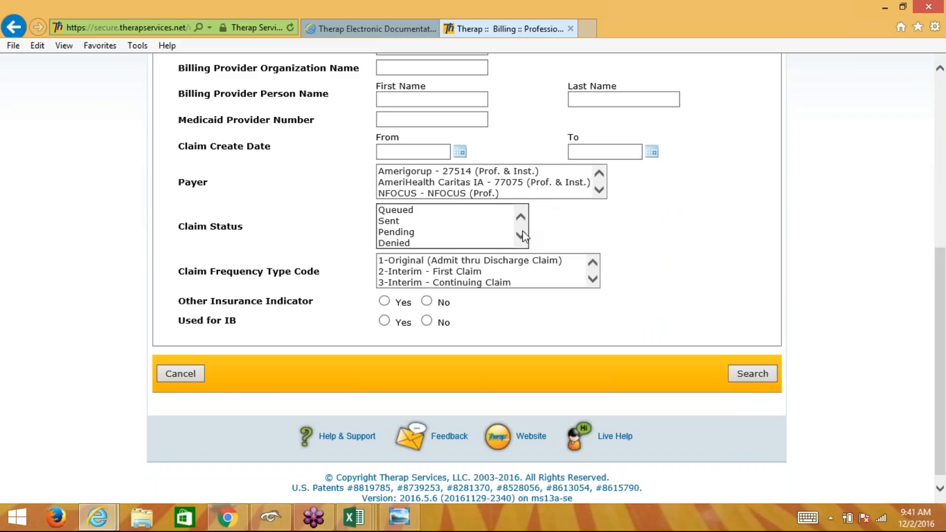
left_click(520, 236)
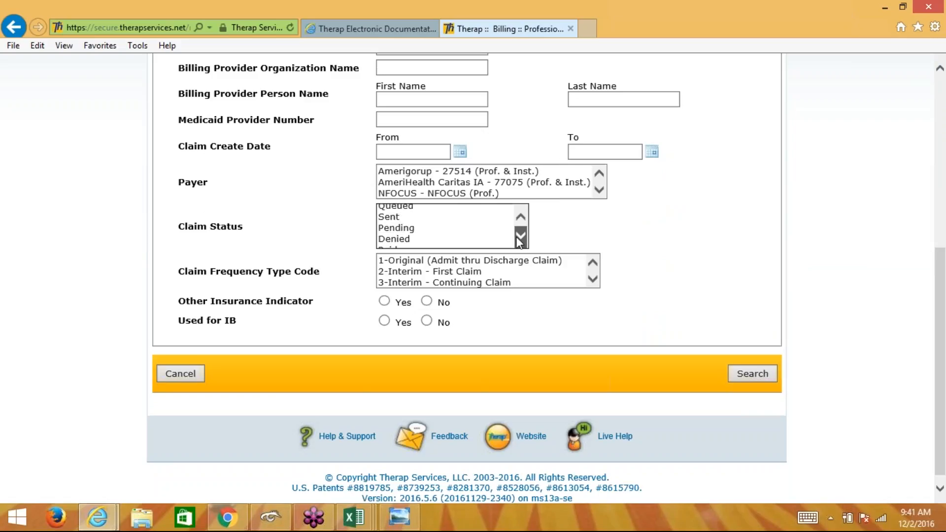
left_click(445, 213)
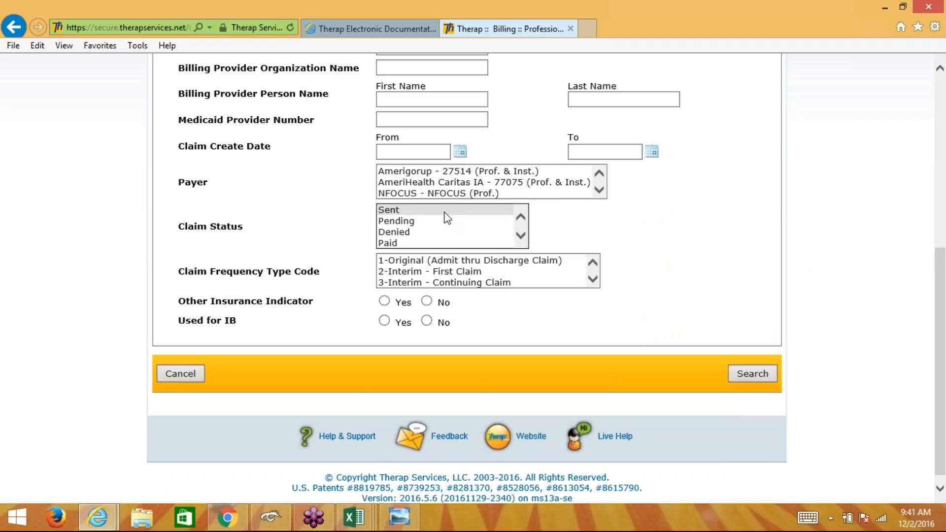
left_click(446, 212)
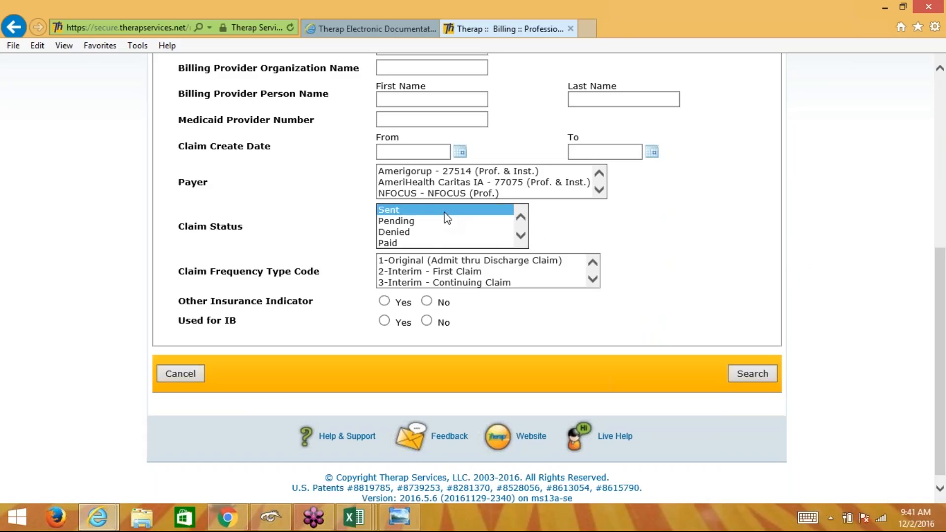
left_click(391, 243, "ctrl")
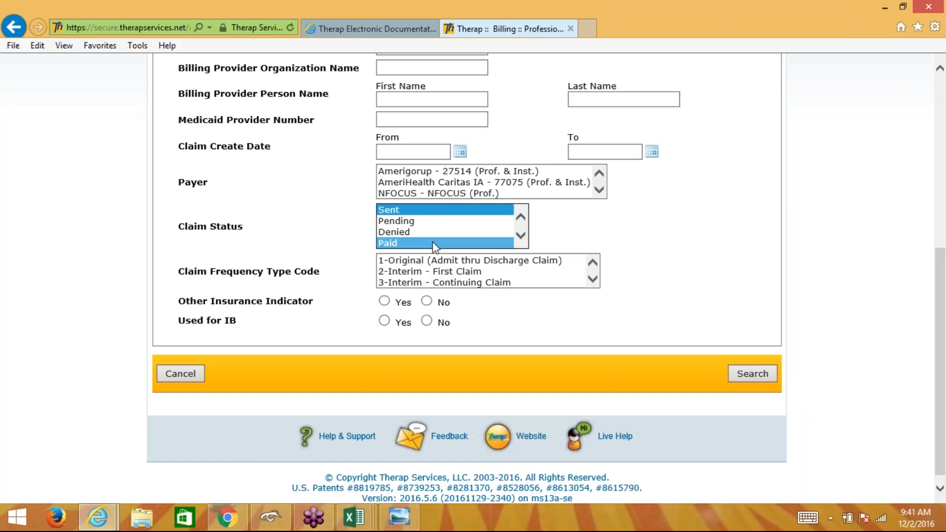
- Run the claim search with the entered criteria and open the sent claim to check its status
left_click_drag(941, 295, 944, 175)
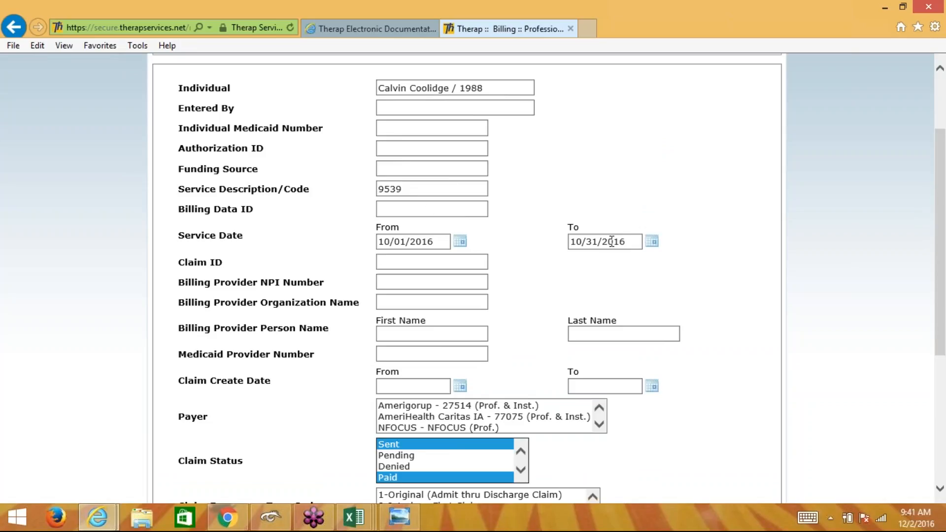
scroll(530, 273, "down", 2)
scroll(529, 273, "down", 1)
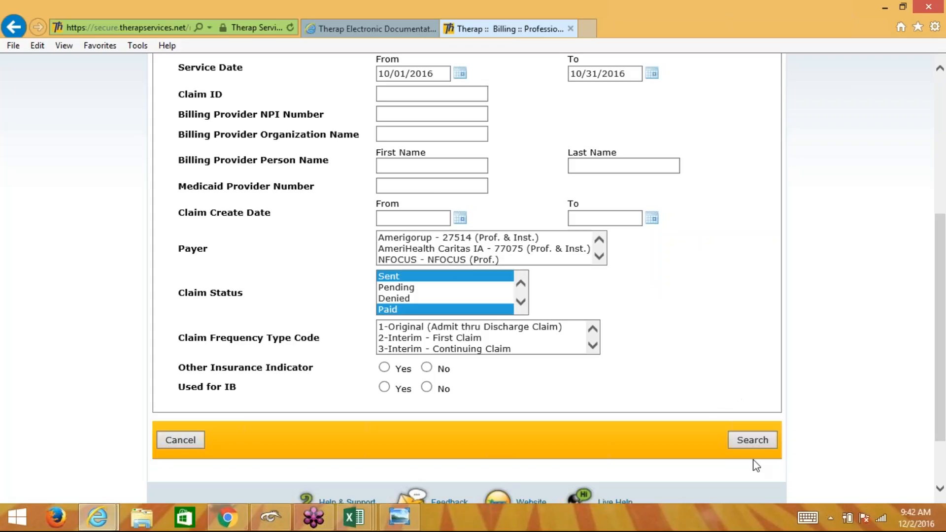
left_click(757, 446)
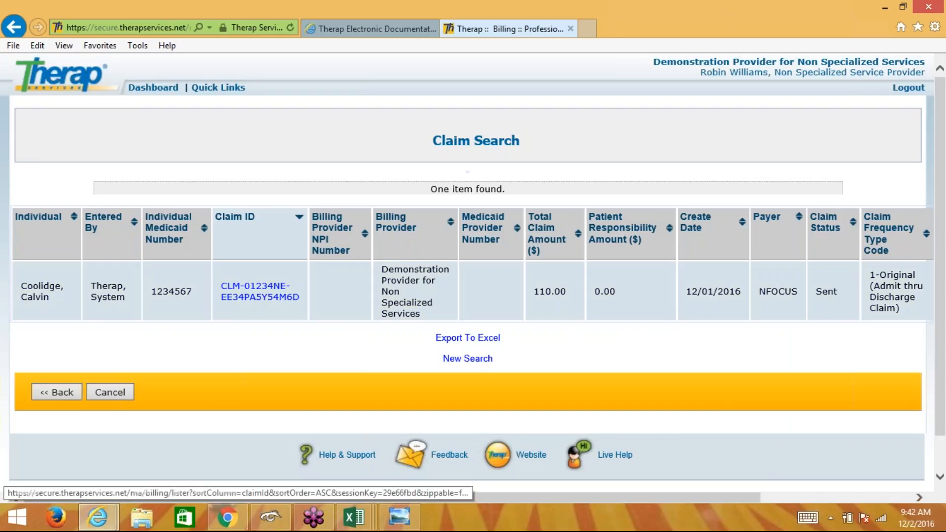
left_click(271, 286)
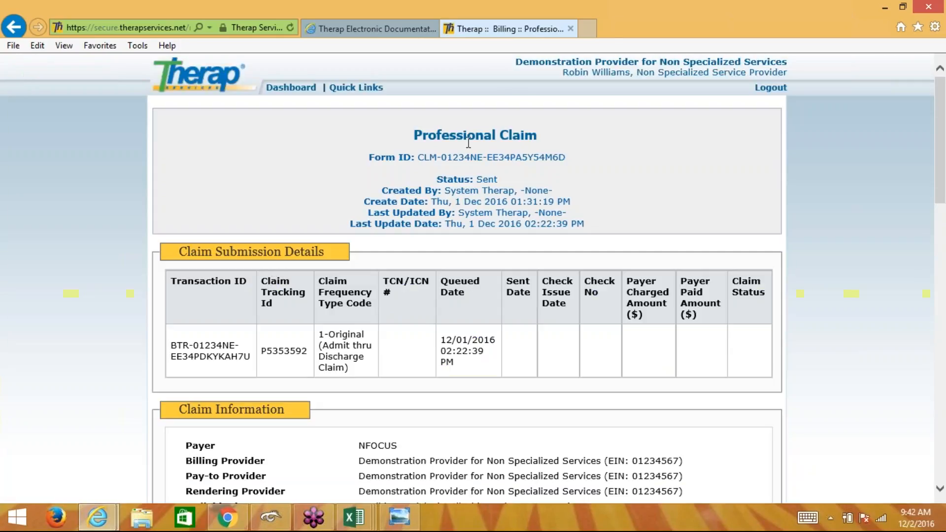
left_click_drag(499, 179, 444, 179)
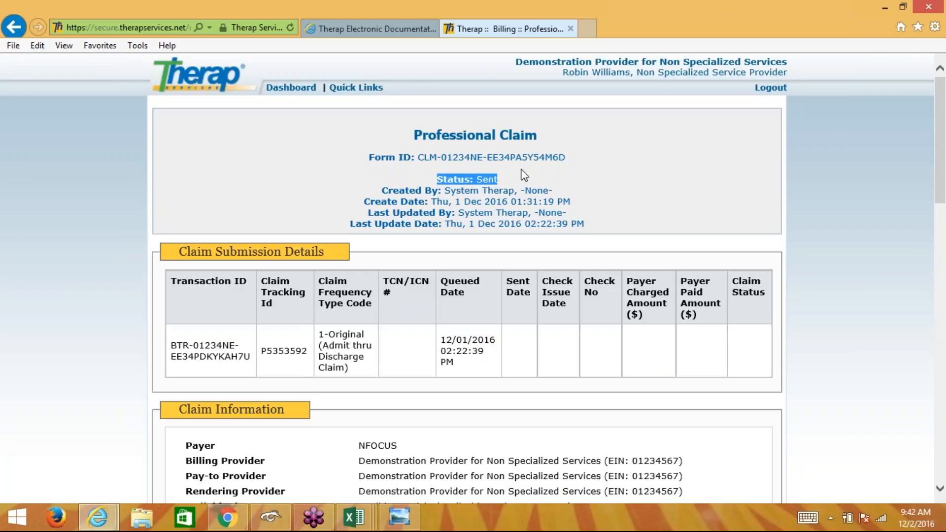
left_click(520, 169)
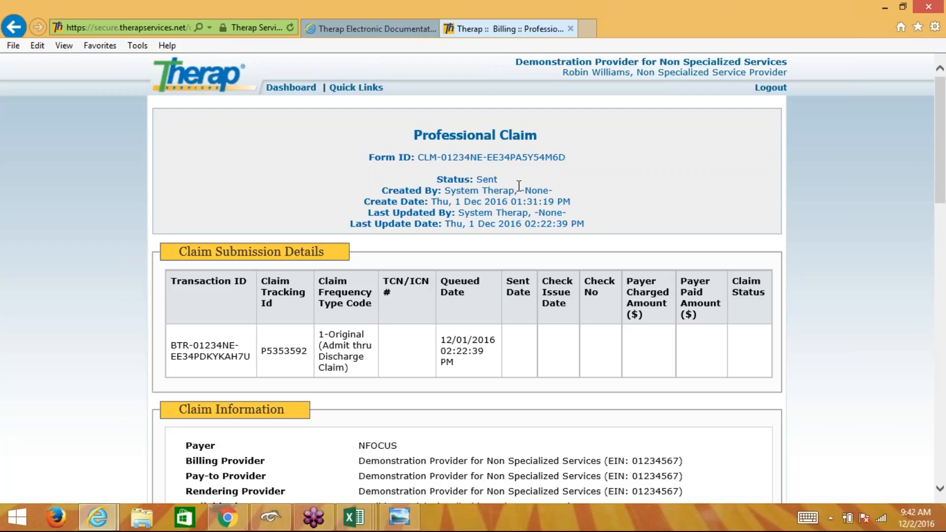
- Update the sent claim's status to Paid, keeping the amount paid at 0.0
scroll(507, 183, "down", 5)
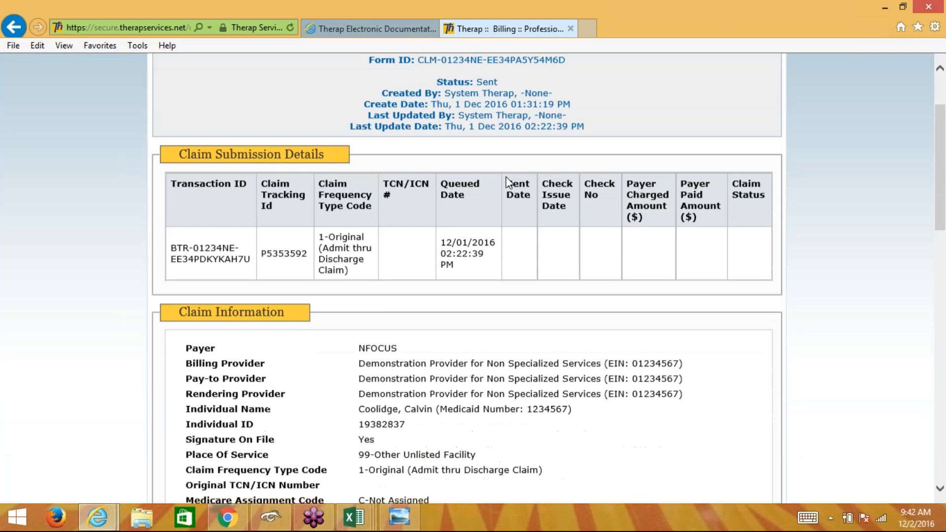
scroll(508, 182, "down", 14)
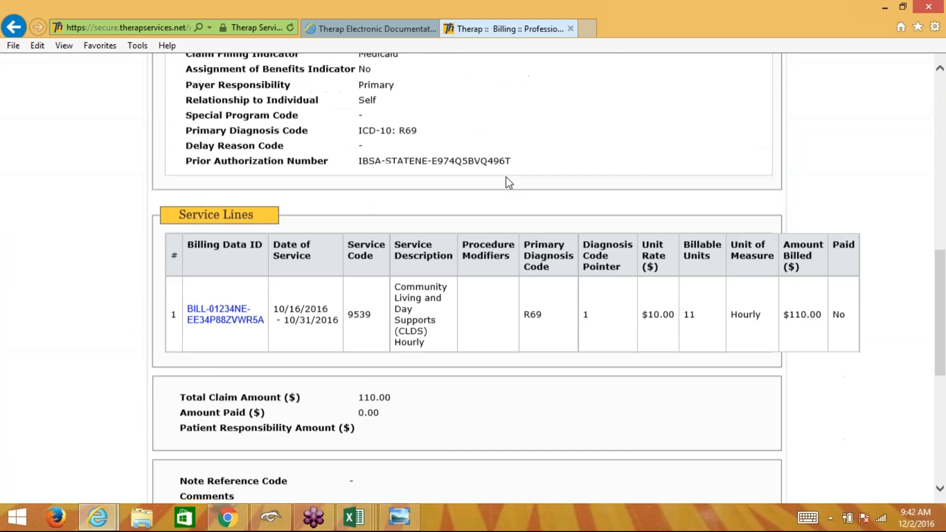
scroll(507, 182, "down", 2)
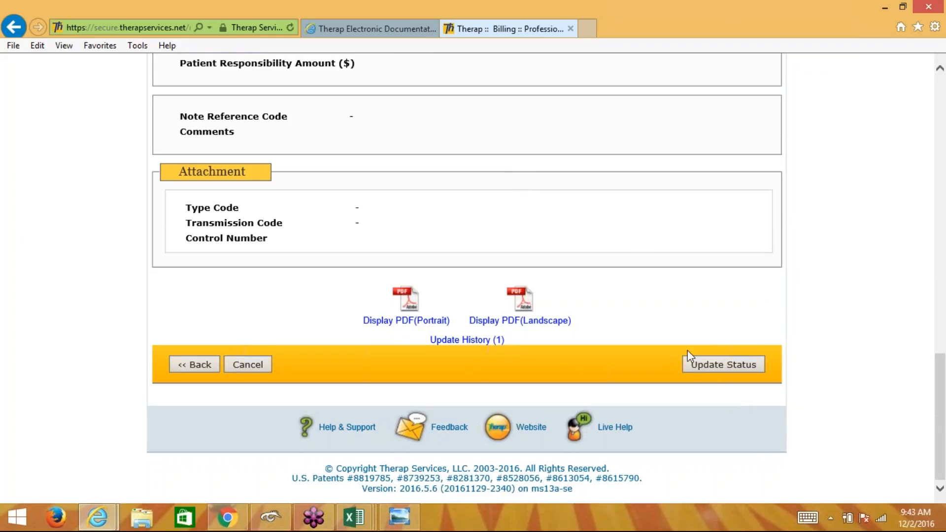
left_click(723, 364)
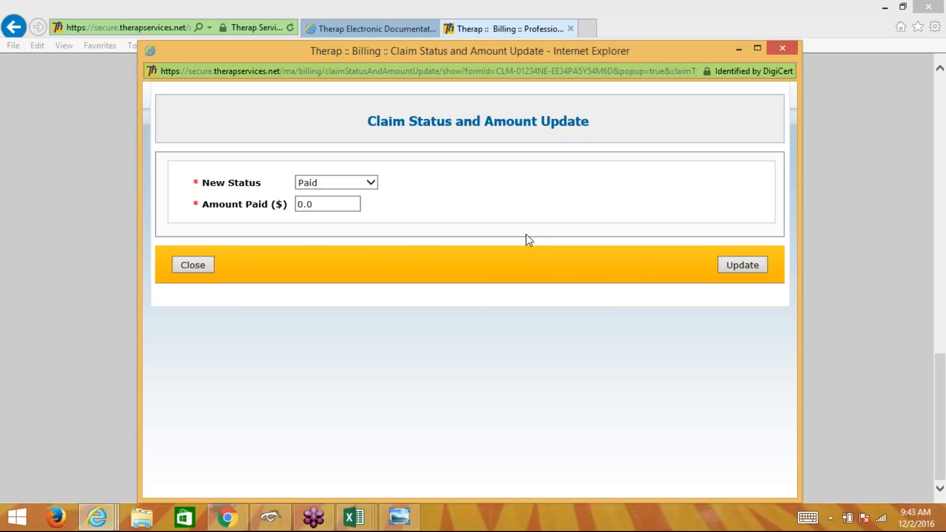
left_click(729, 265)
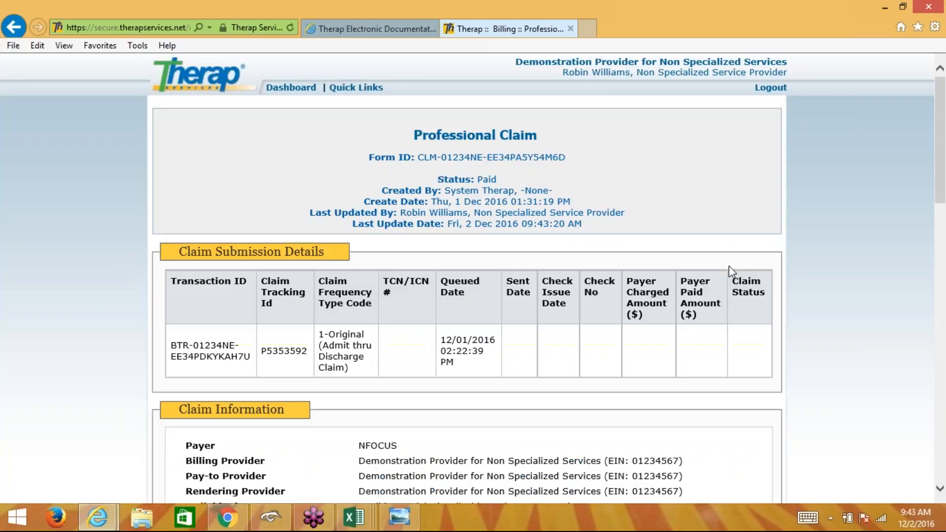
- Examine the claim's status in its header and the Claim Frequency Type Code in its claim information
left_click_drag(435, 177, 495, 179)
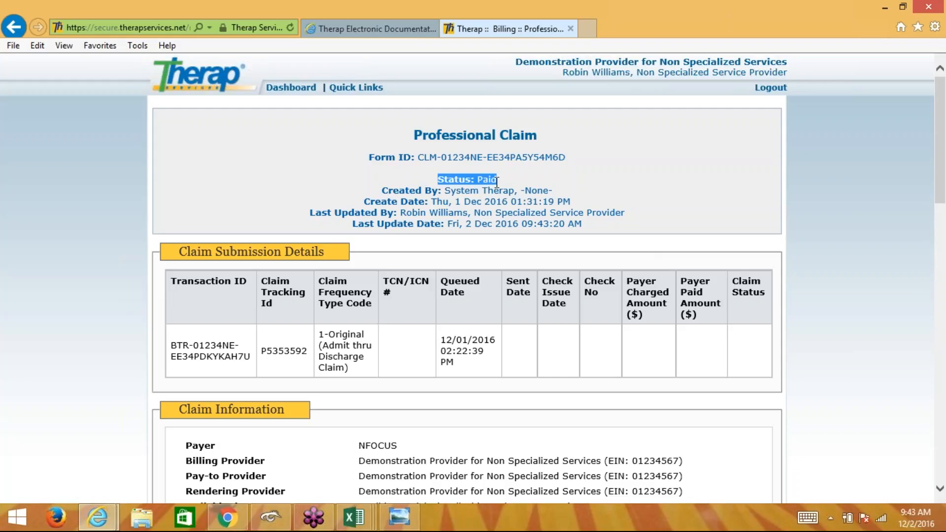
left_click(512, 181)
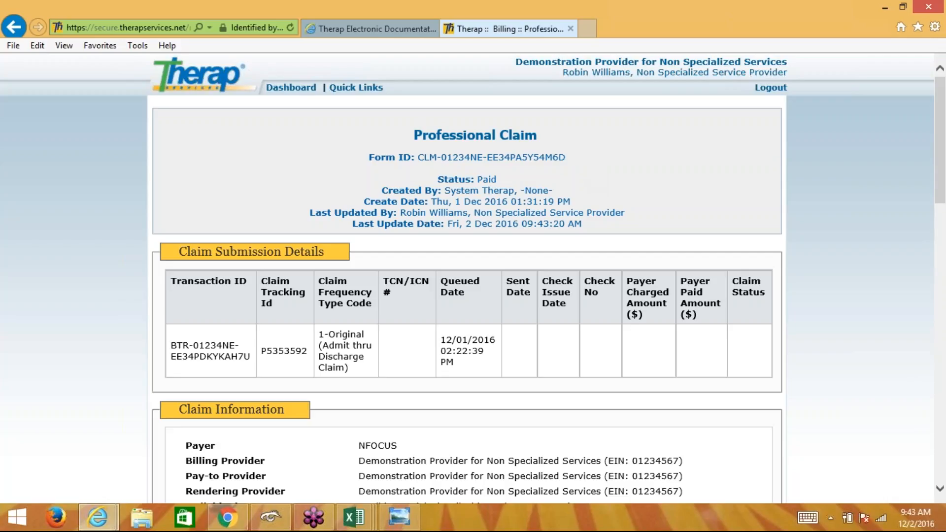
left_click_drag(437, 179, 496, 180)
left_click(505, 176)
scroll(483, 179, "down", 5)
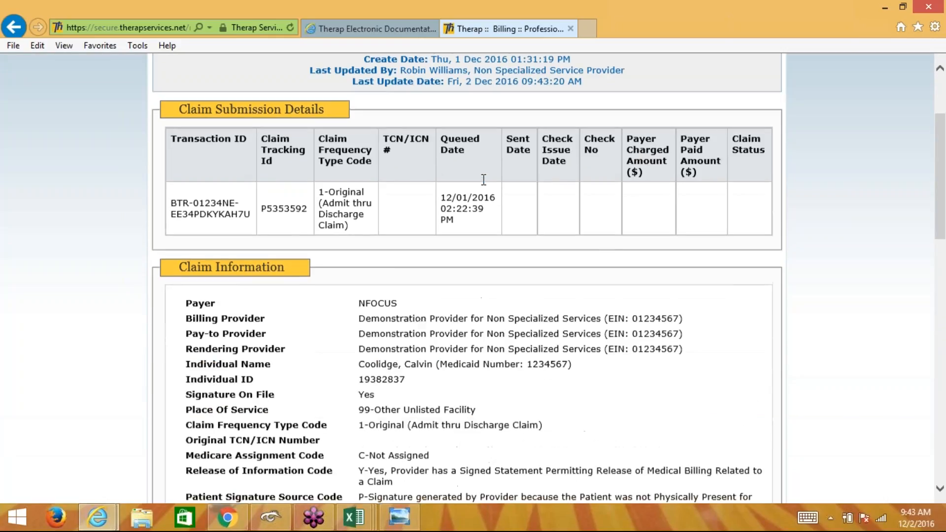
scroll(483, 179, "down", 1)
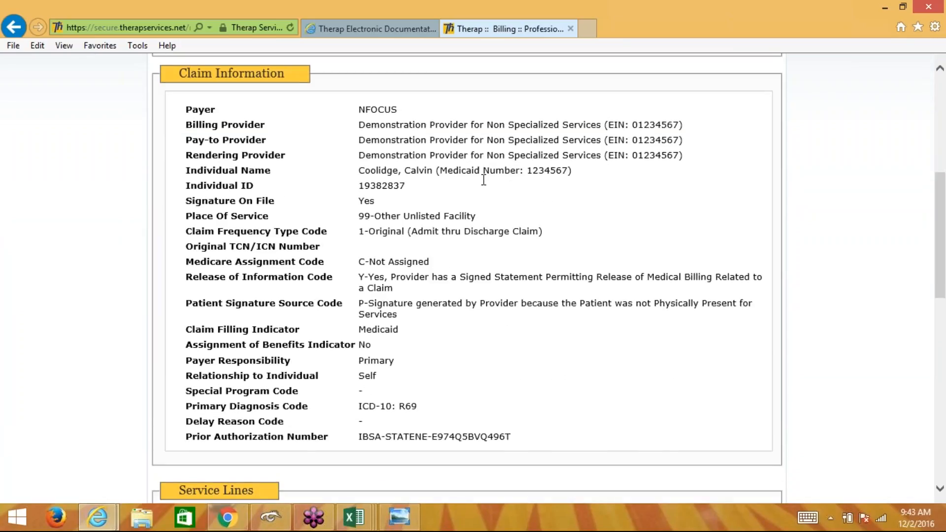
left_click_drag(358, 231, 541, 230)
left_click(571, 244)
scroll(570, 245, "down", 8)
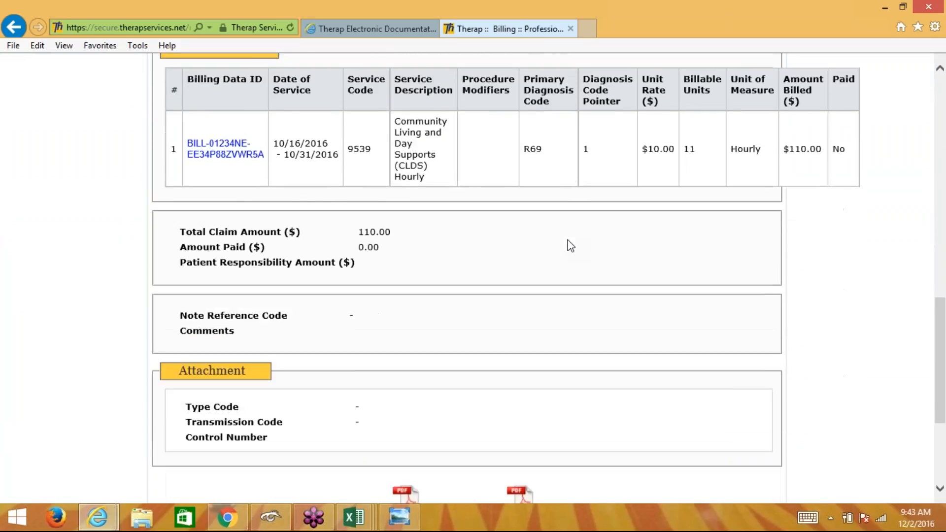
- Start an update for replacement of the paid claim and agree to continue
scroll(570, 245, "down", 4)
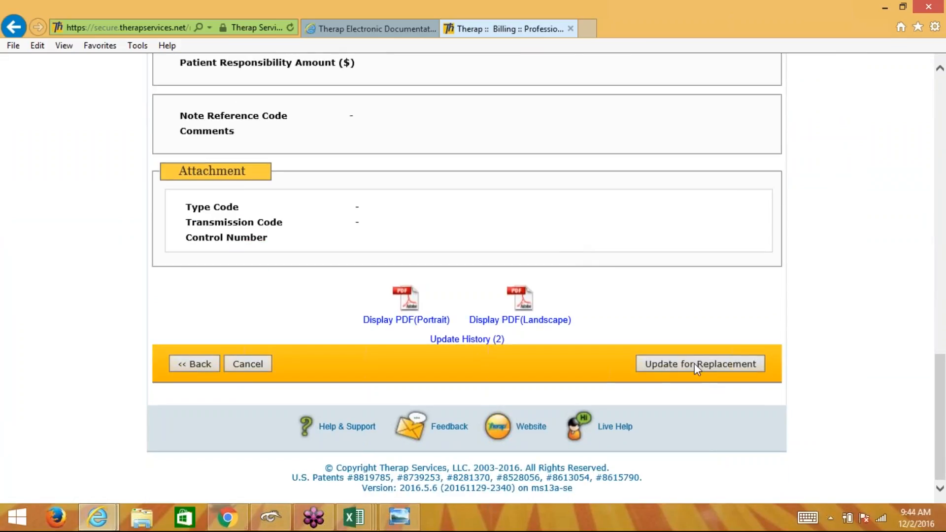
left_click(666, 365)
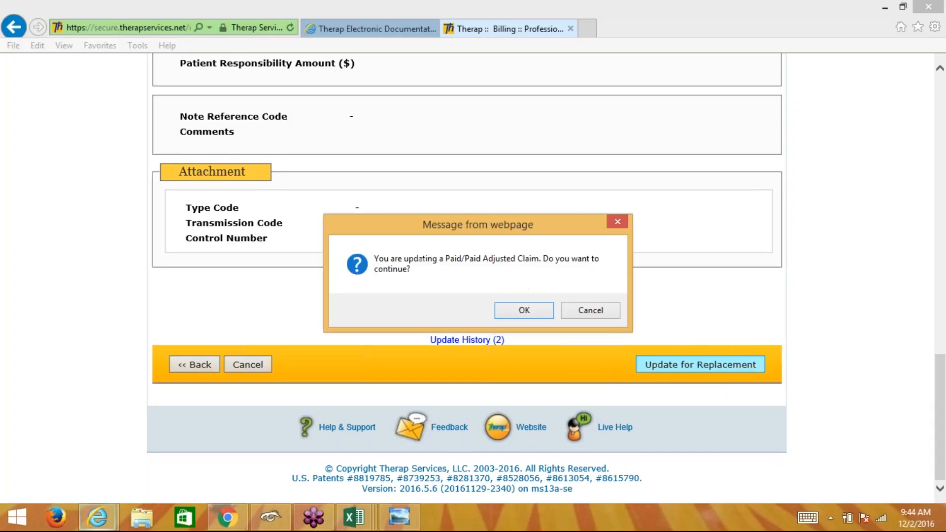
left_click(533, 314)
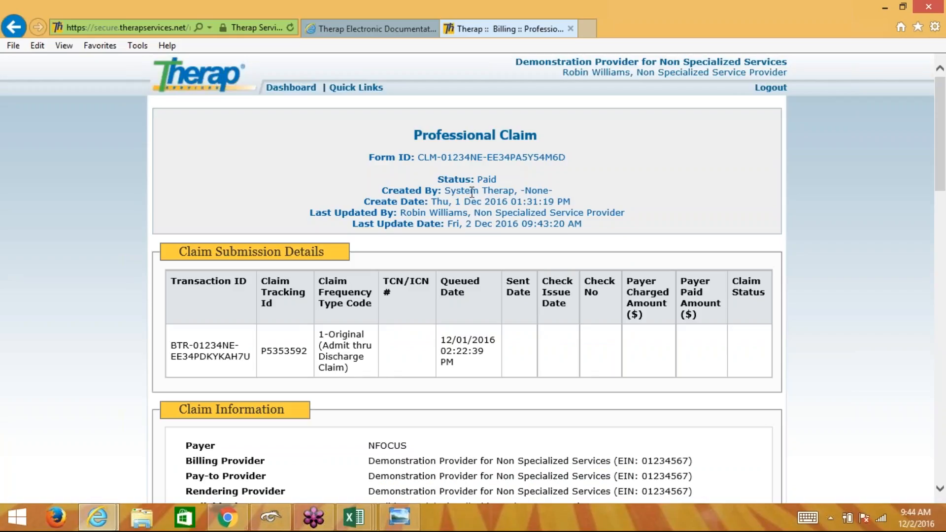
- Set the claim's Reason for Replacement to "Billing for Additional Units not Billed on Original Claim"
scroll(441, 165, "down", 1)
scroll(442, 164, "down", 5)
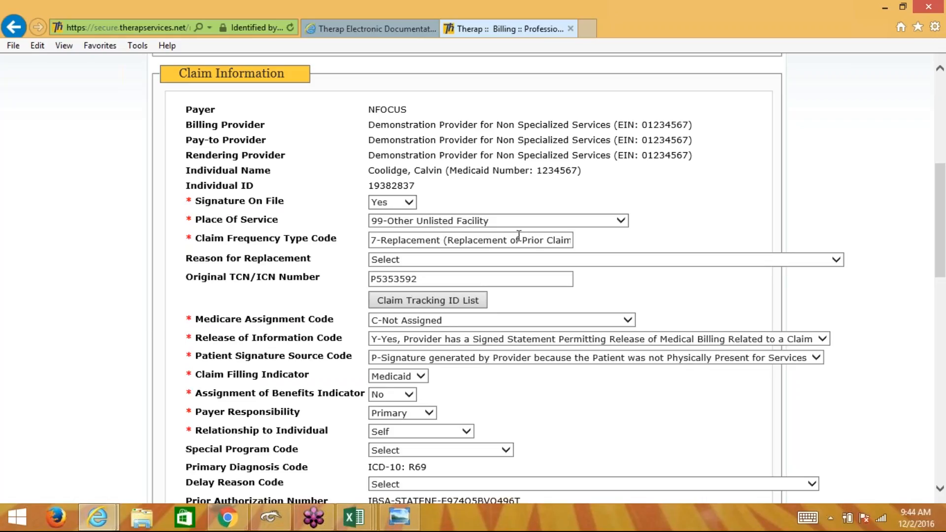
left_click_drag(315, 260, 175, 258)
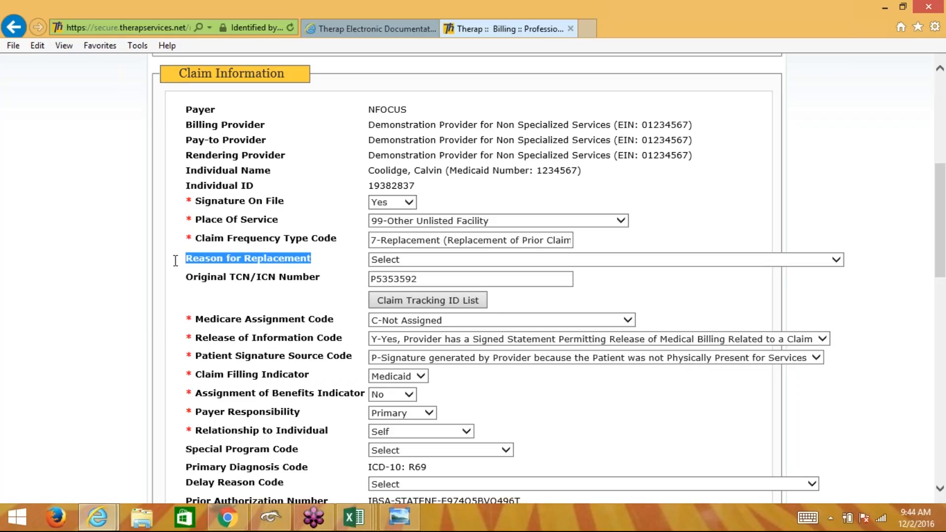
left_click(832, 262)
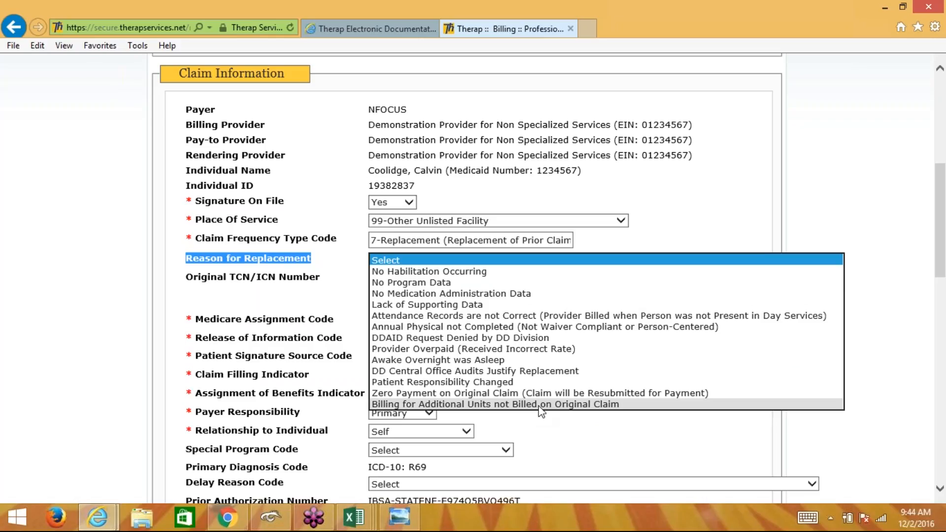
left_click(399, 405)
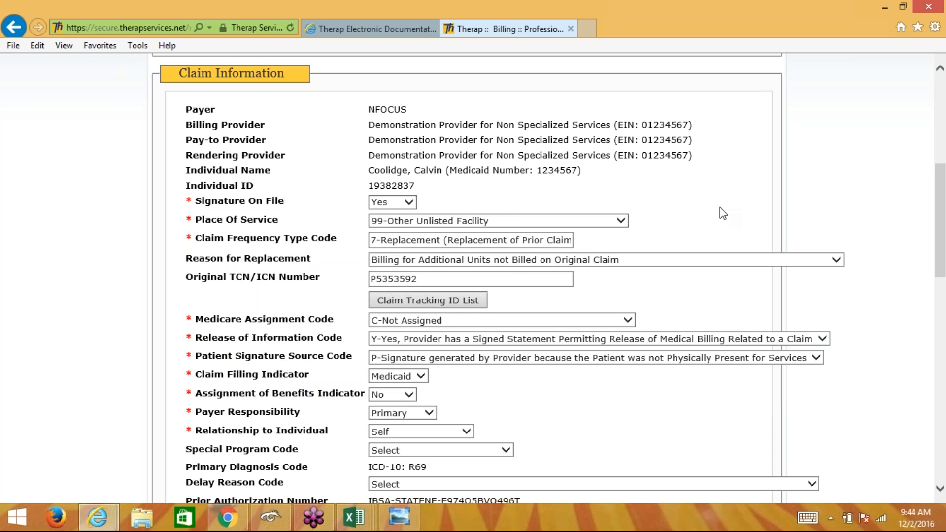
- Save the replacement claim's update, return to its claim form and check the status in the header
scroll(722, 212, "down", 7)
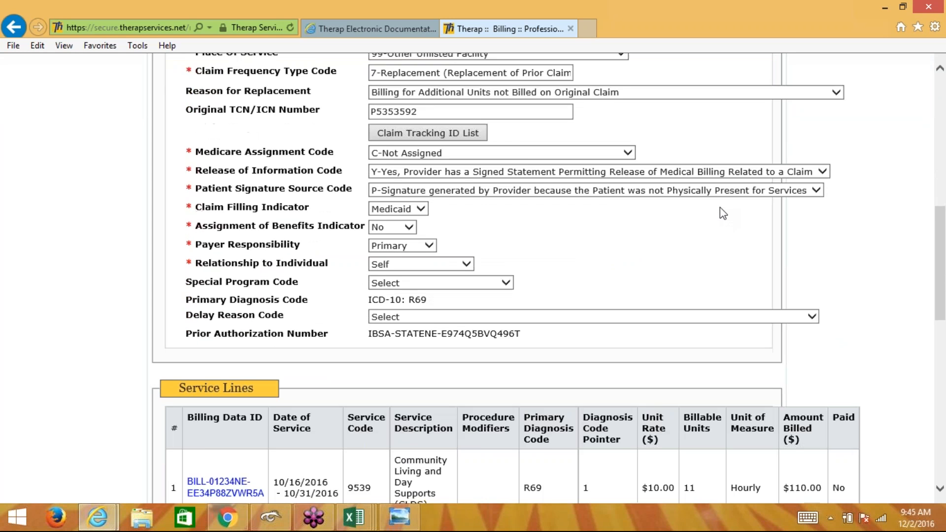
scroll(719, 210, "down", 8)
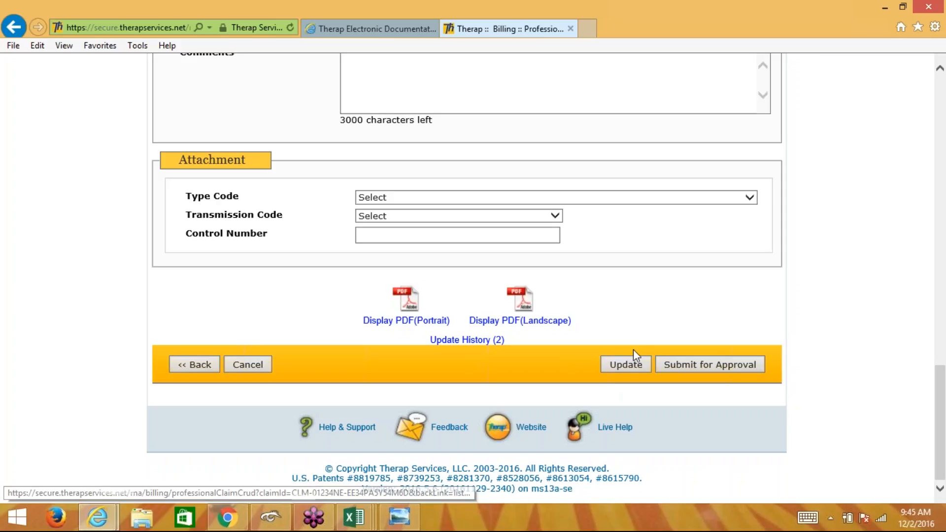
left_click(620, 362)
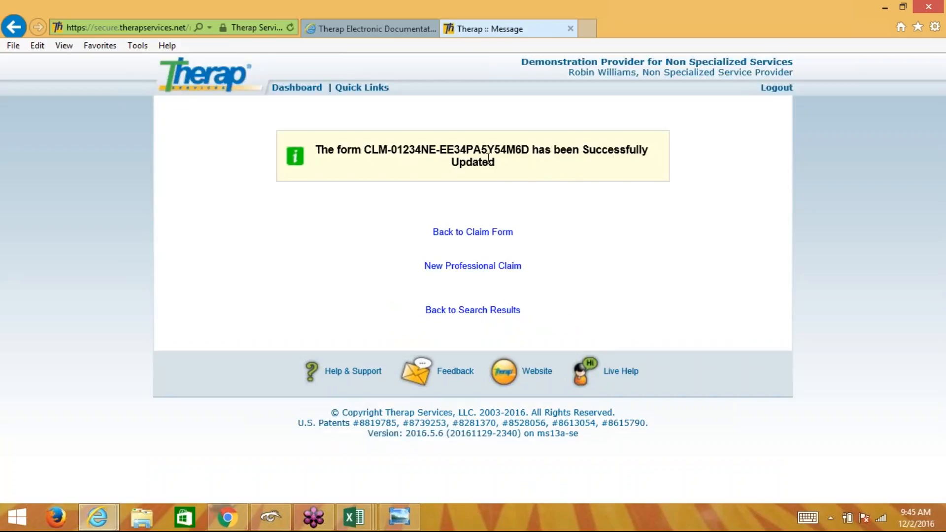
left_click(477, 234)
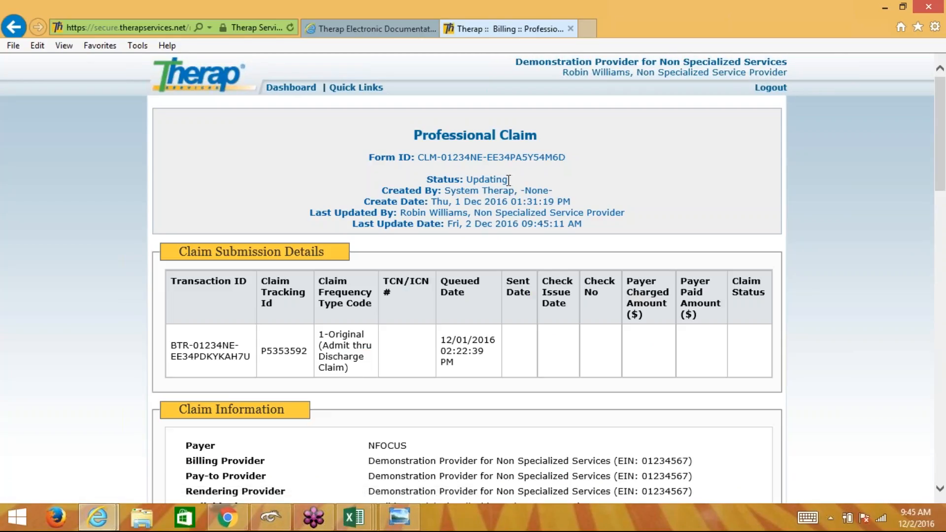
left_click_drag(510, 179, 470, 177)
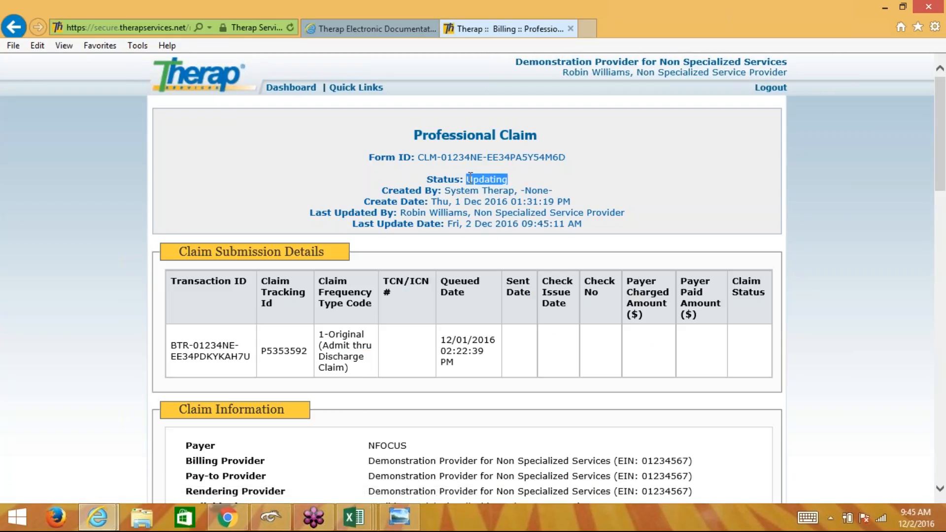
left_click(536, 187)
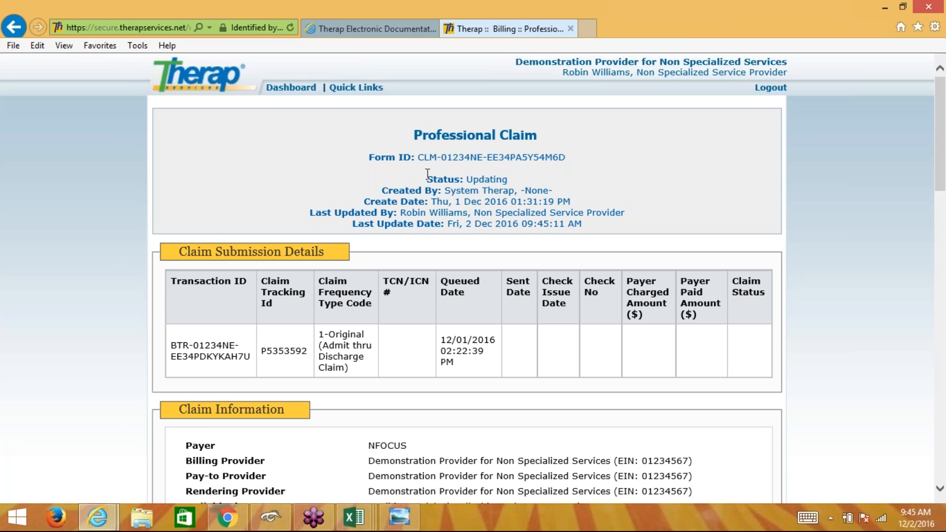
- Open the billing data record of the replacement claim's service line for code 9539
scroll(427, 174, "down", 2)
scroll(427, 174, "down", 8)
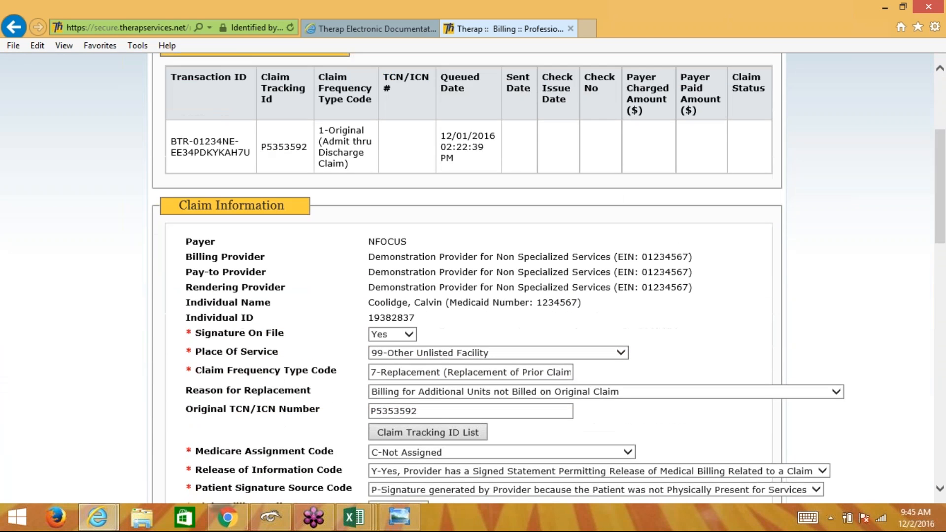
scroll(427, 174, "down", 6)
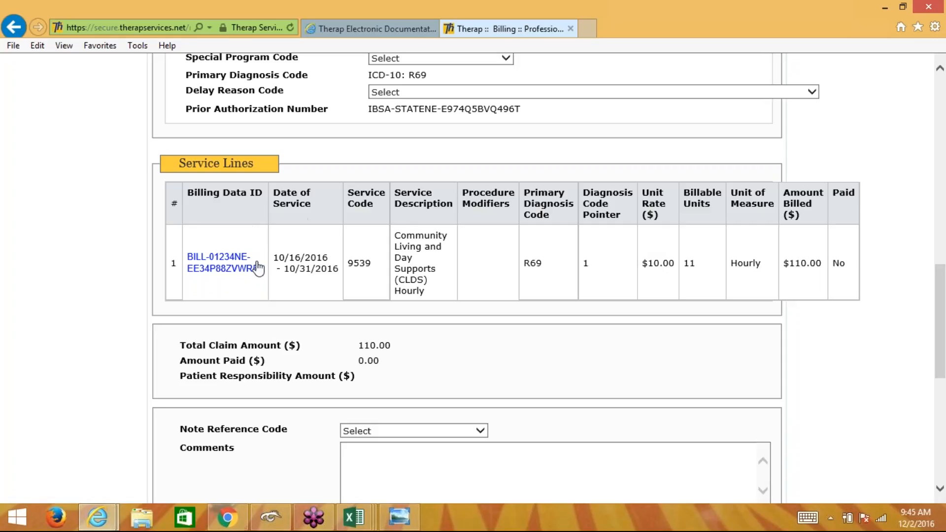
left_click(222, 264)
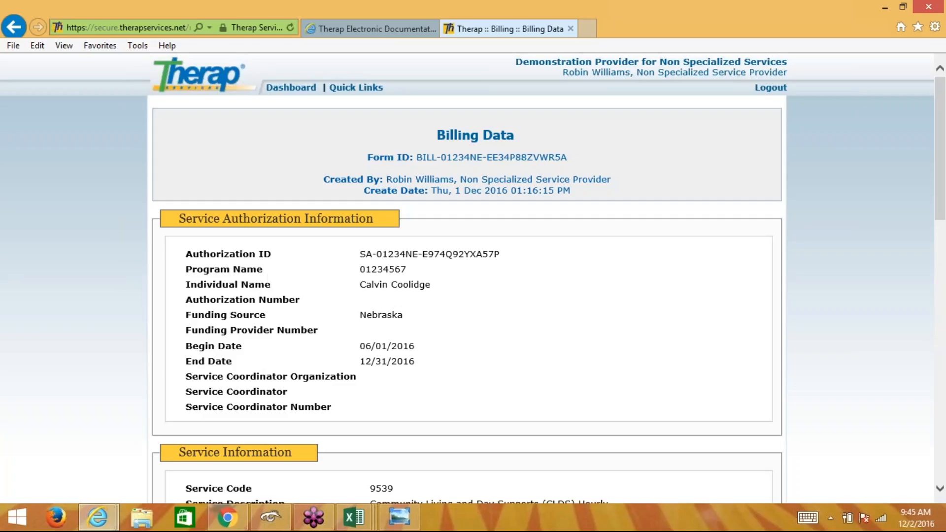
- Set the billing data's Total Billable Units to 13 and check the service end date and remaining units
scroll(467, 278, "down", 6)
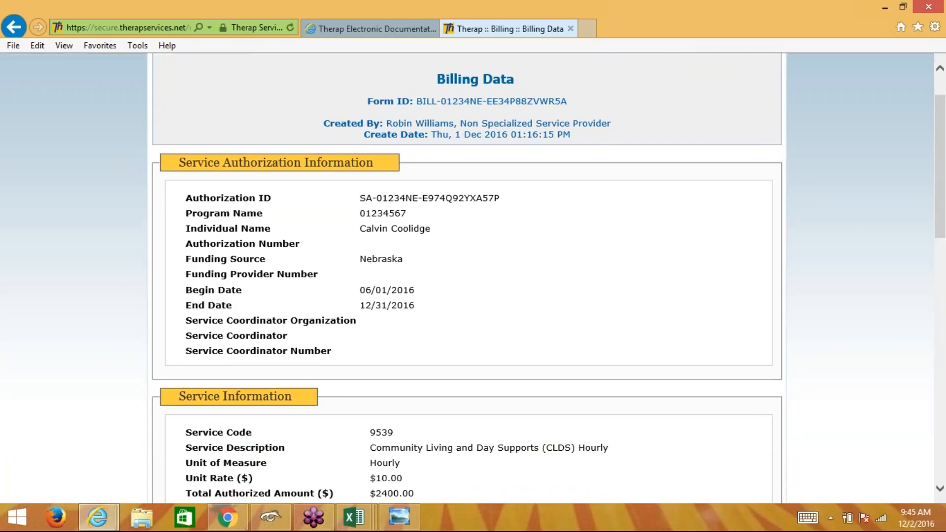
scroll(467, 279, "down", 5)
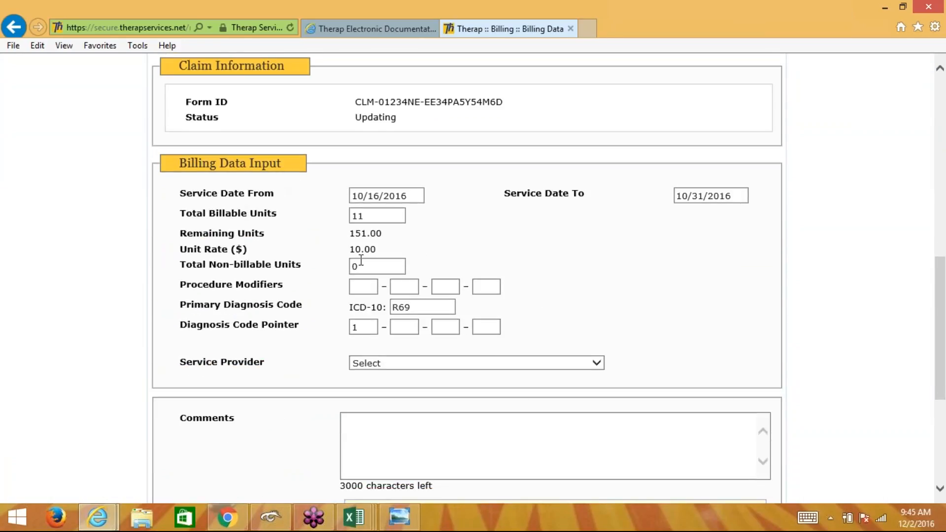
double_click(367, 216)
type("13")
left_click_drag(380, 211, 355, 216)
left_click(378, 216)
left_click(699, 198)
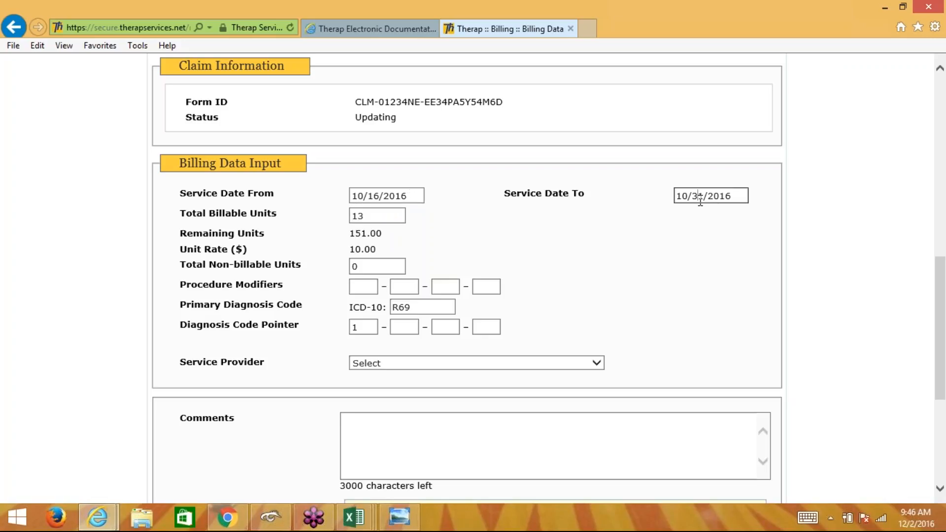
left_click(462, 221)
left_click_drag(386, 236, 352, 237)
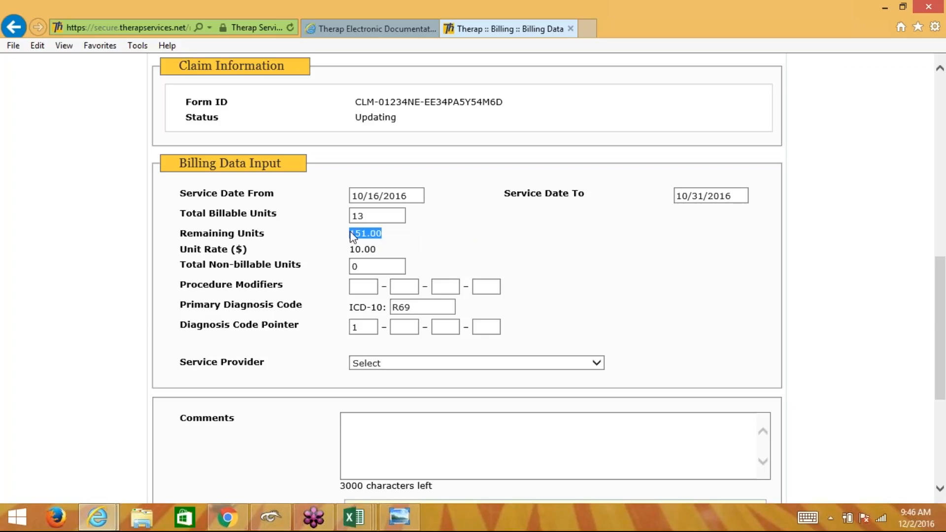
left_click(450, 231)
- Add the billing data comment "Did not bill for two hours on 10/19 ....."
scroll(378, 233, "down", 2)
left_click(392, 341)
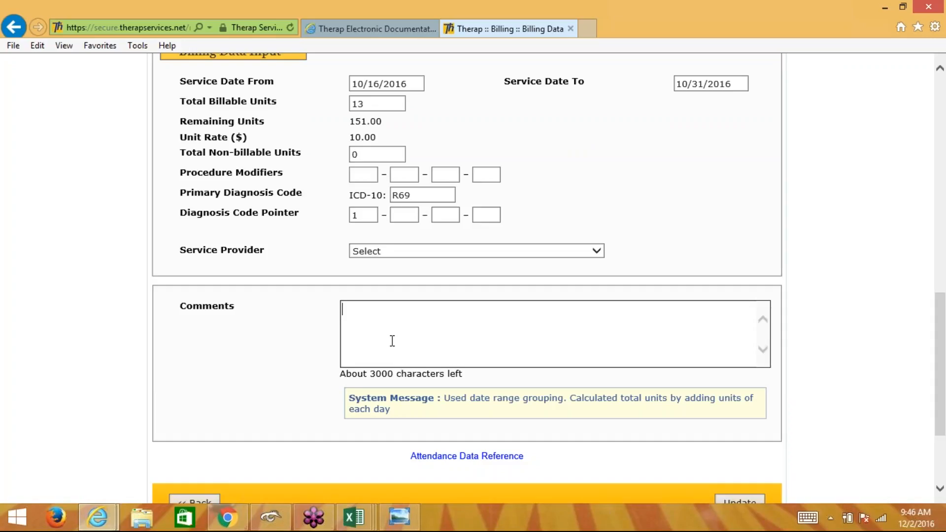
type("Did not bill for ")
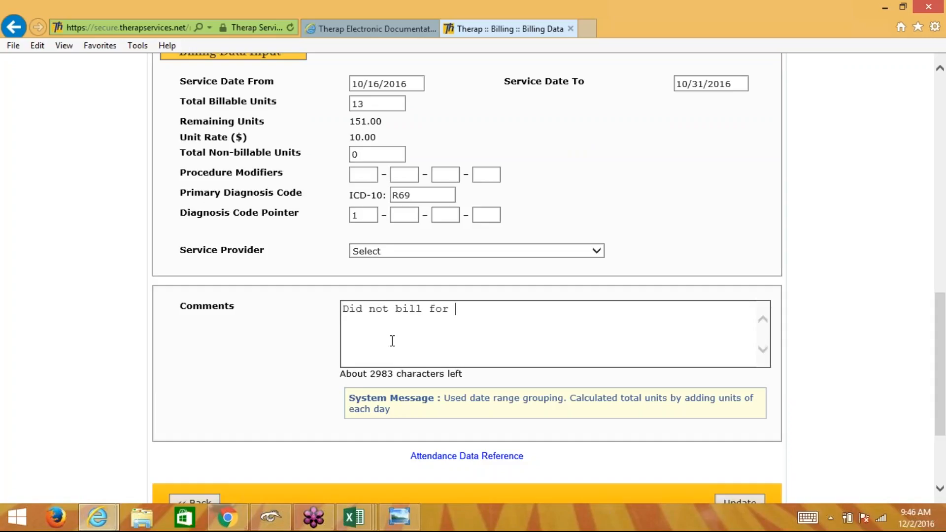
type("twoho")
key("BackSpace")
key("BackSpace")
type("hours on 11/")
key("BackSpace")
key("BackSpace")
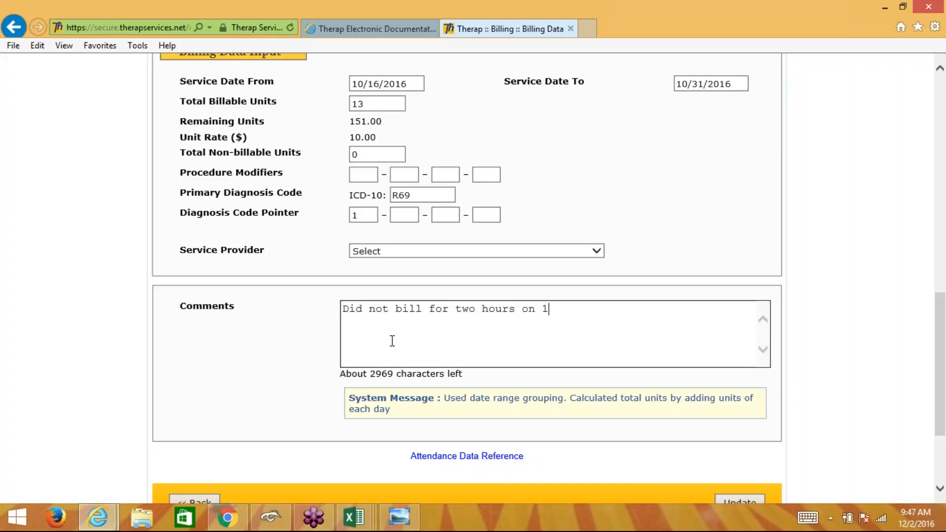
type("0/19 .....")
- Save the billing data update, agree to continue despite its attendance origin, and return to the claim
left_click(732, 496)
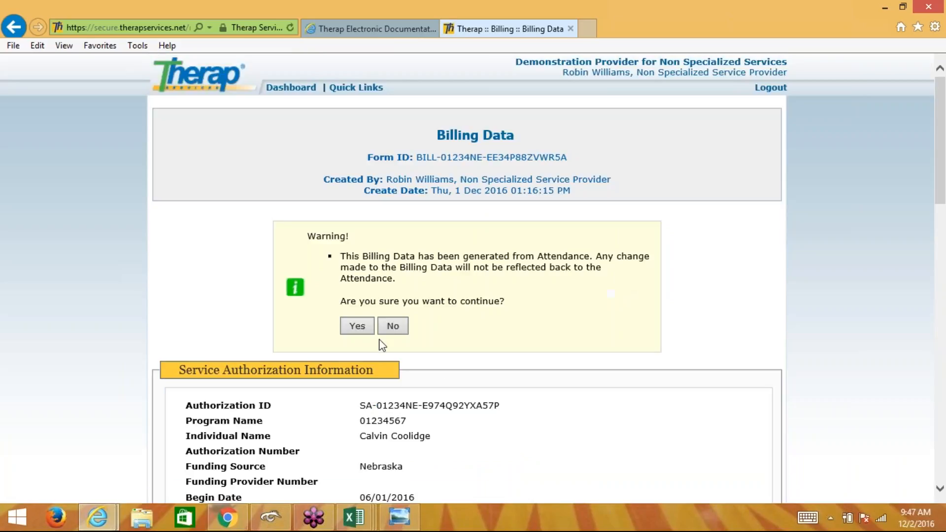
scroll(497, 283, "down", 1)
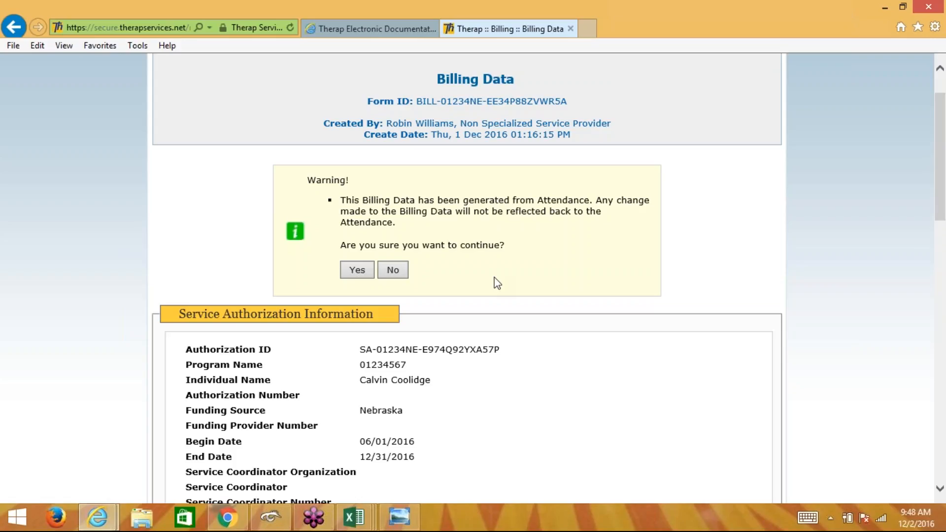
left_click(357, 273)
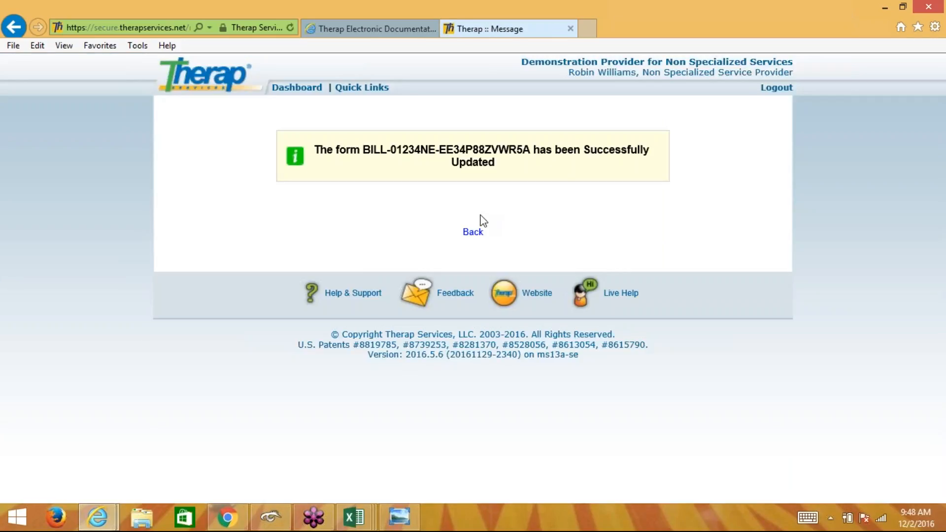
left_click(473, 232)
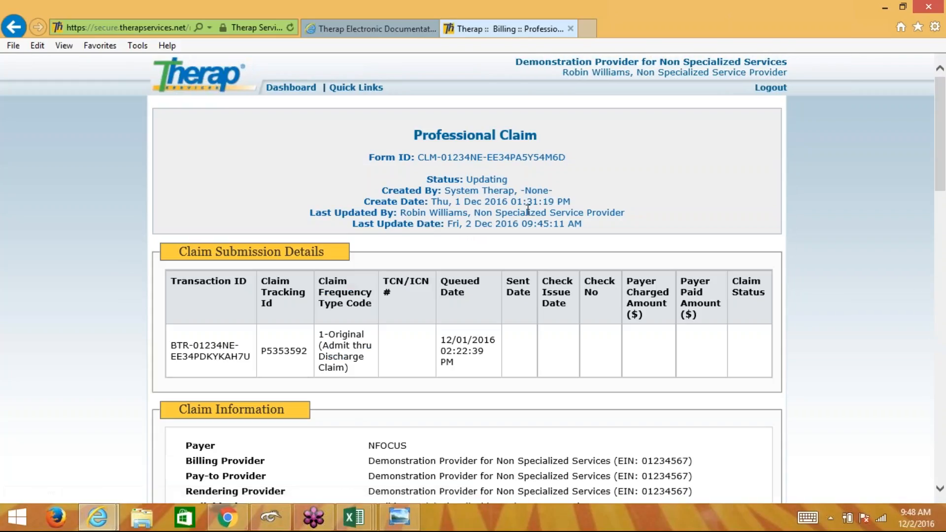
- Check the billable units in the claim's service line and submit the replacement claim for approval
scroll(527, 211, "down", 6)
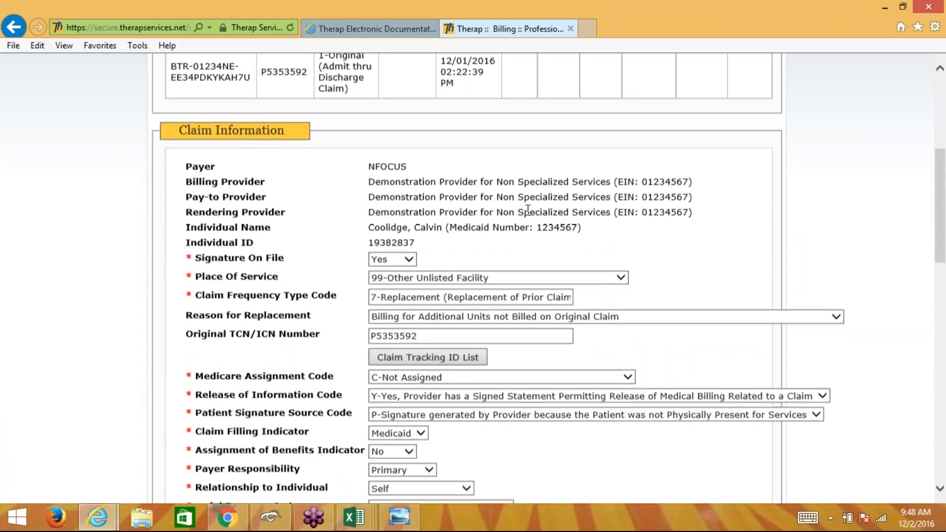
scroll(528, 210, "down", 8)
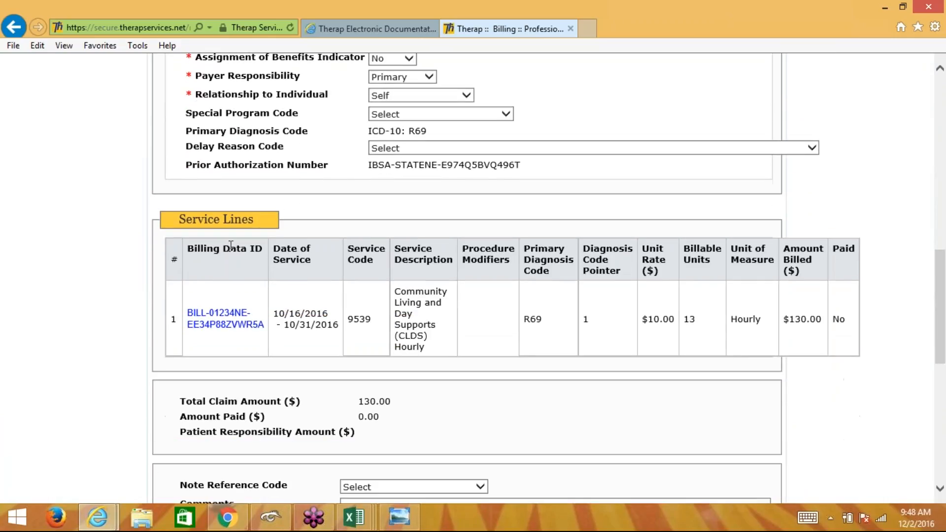
double_click(689, 319)
left_click(729, 329)
left_click_drag(943, 315, 944, 389)
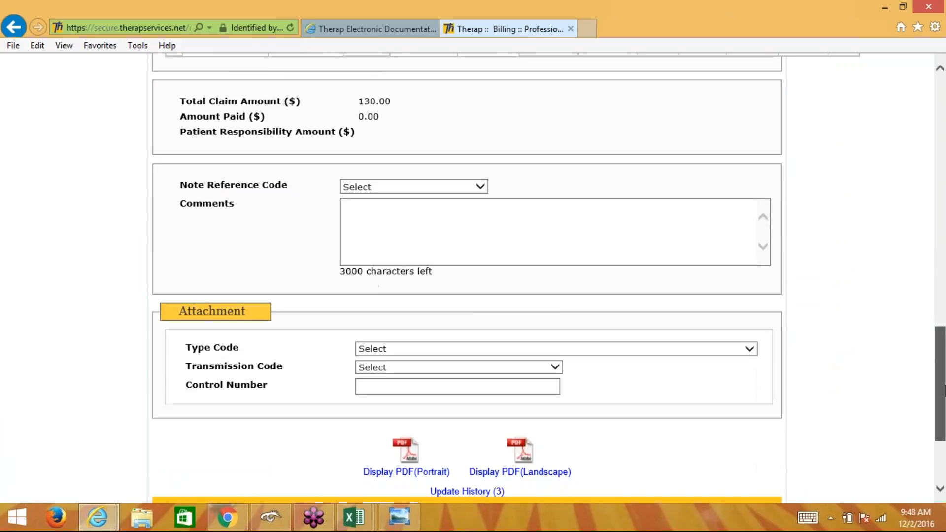
scroll(788, 373, "down", 3)
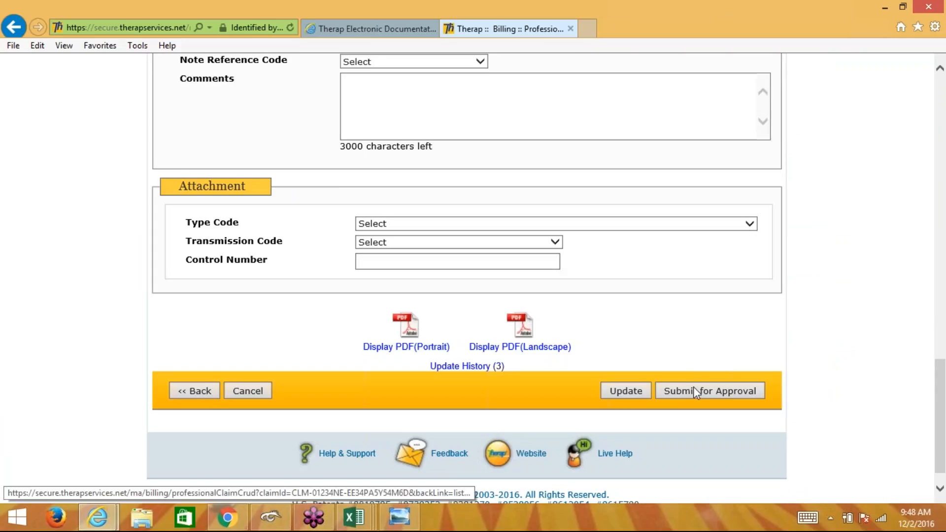
left_click(694, 387)
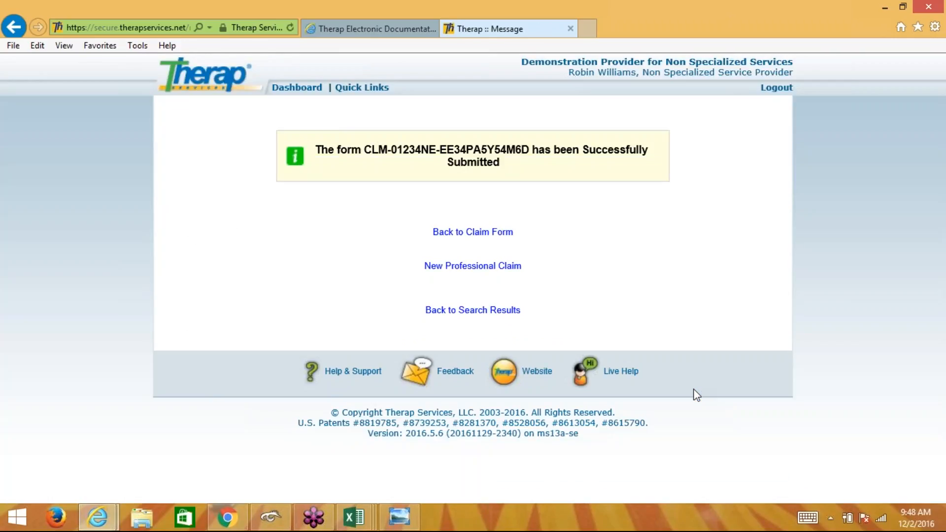
left_click(929, 203)
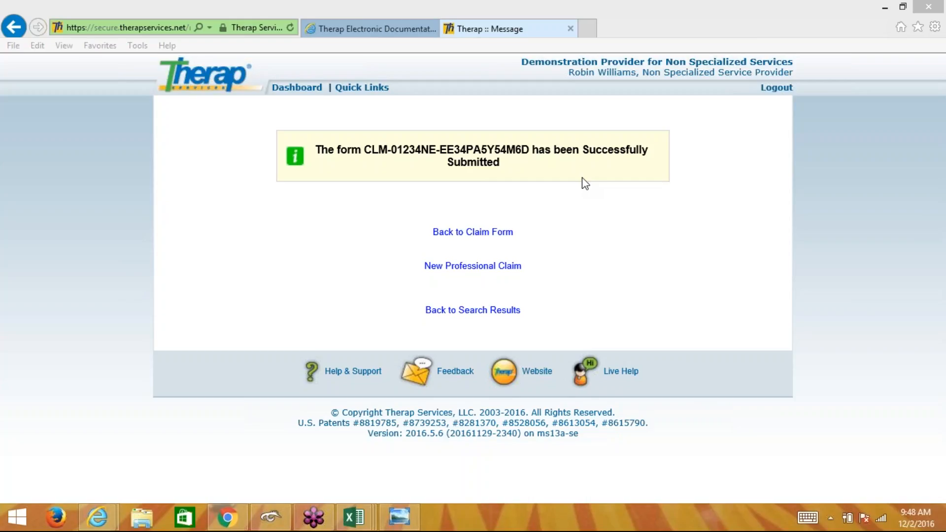
- Return to the dashboard and open the Remittance 835 search from the billing modules
left_click(297, 88)
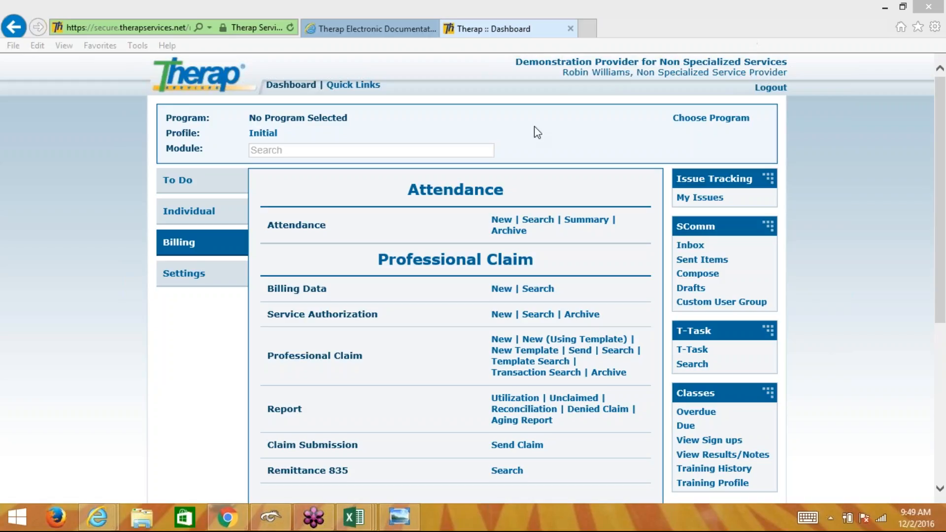
left_click(556, 129)
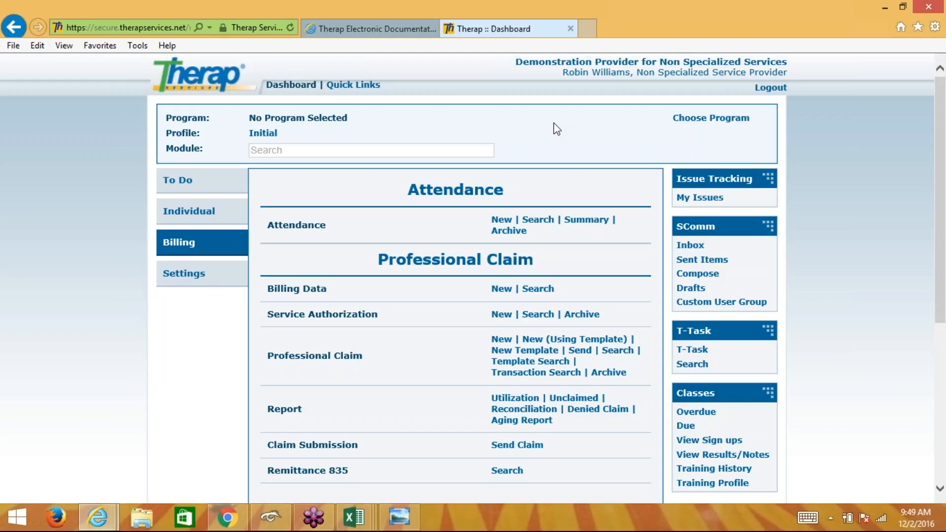
scroll(556, 129, "down", 1)
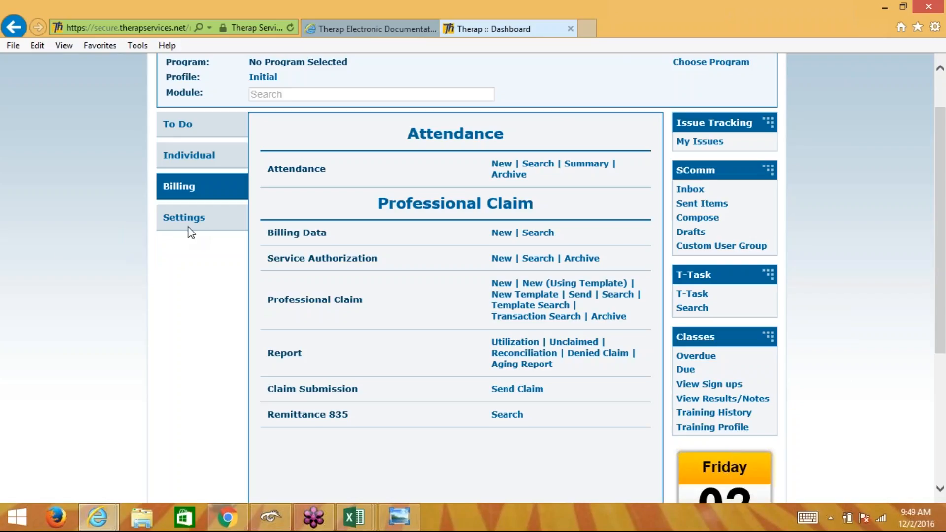
triple_click(359, 418)
left_click(384, 430)
left_click(506, 414)
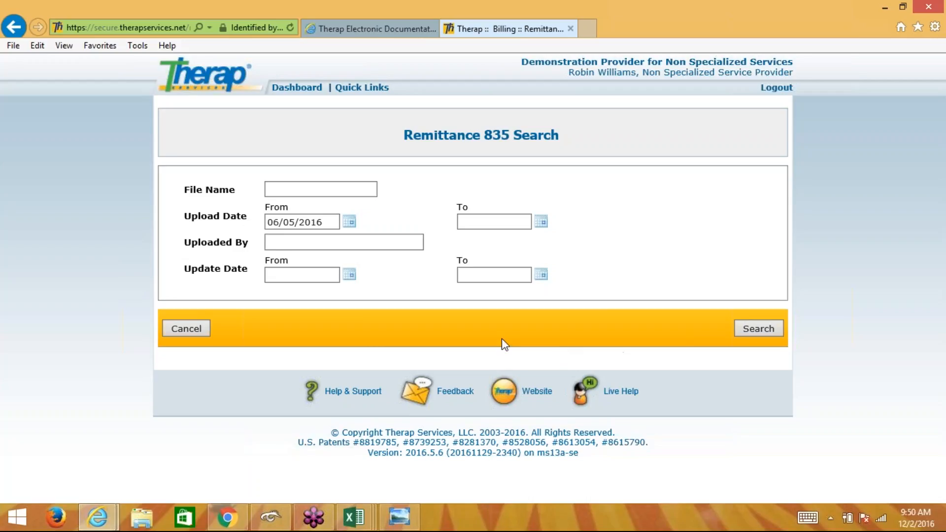
- View the Remittance 835 image in Windows Photo Viewer, and widen the PAYEE NAME column in Excel's 3-CSV Report (2) to examine its entry
left_click(402, 526)
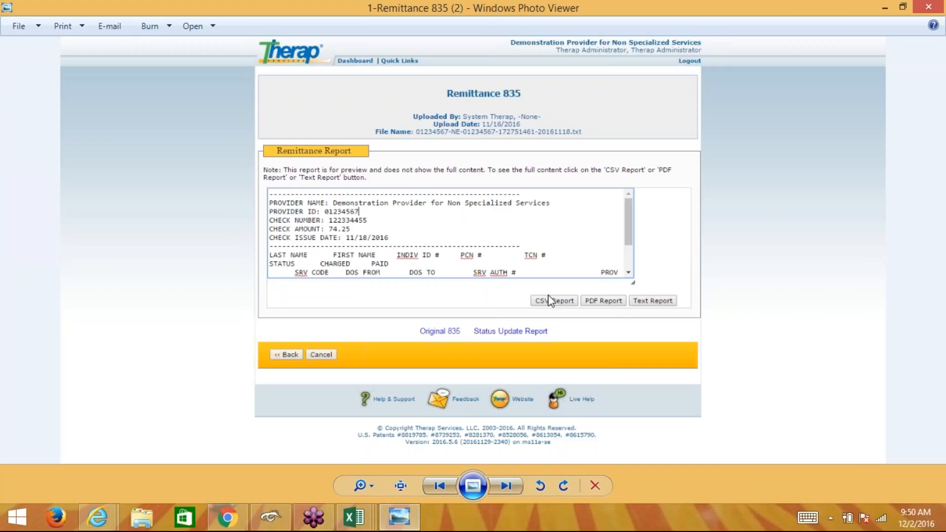
mouse_move(357, 518)
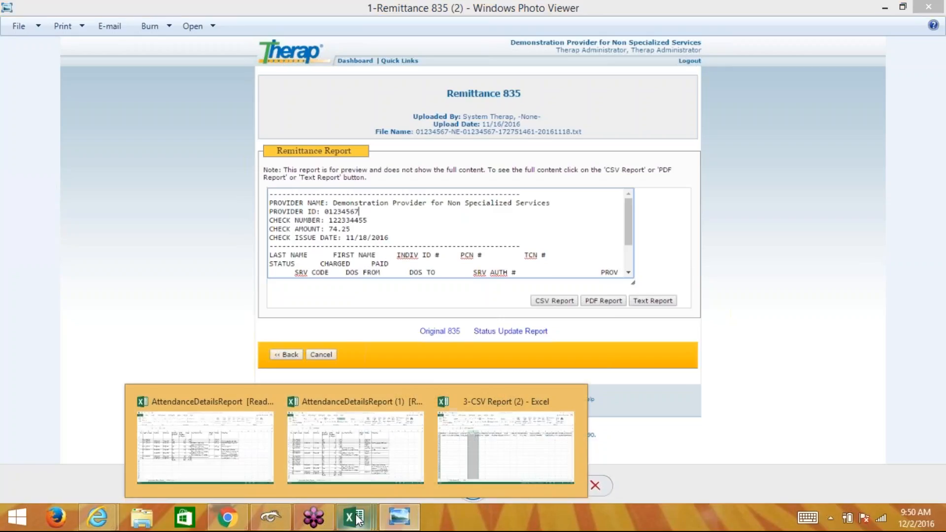
left_click(513, 445)
left_click(349, 234)
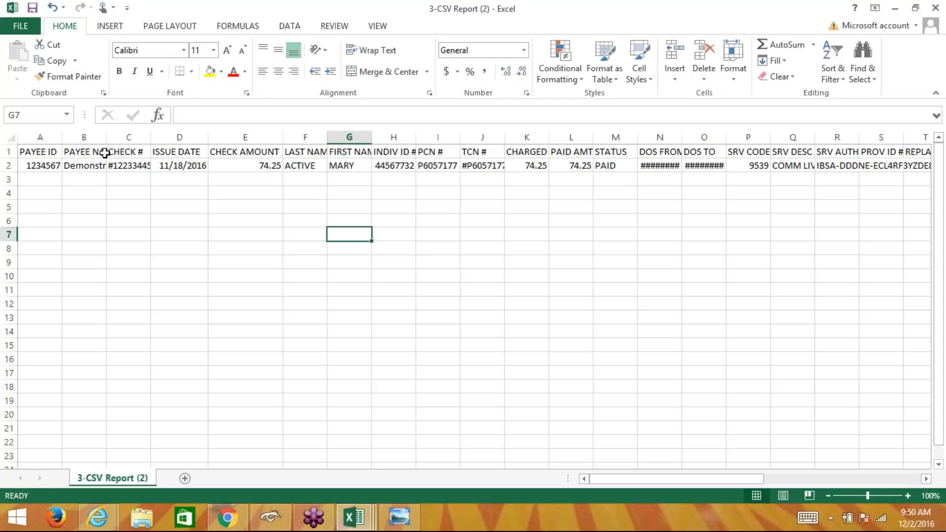
left_click_drag(106, 138, 125, 143)
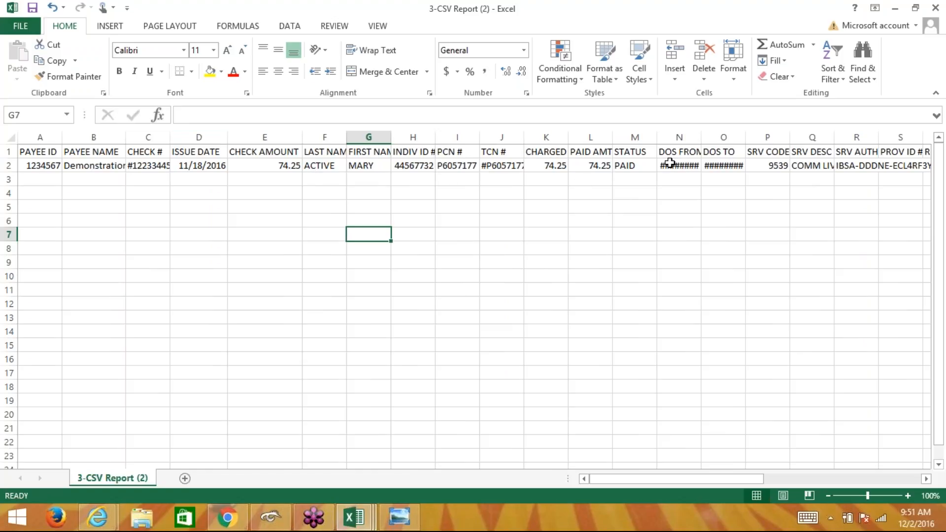
left_click(777, 169)
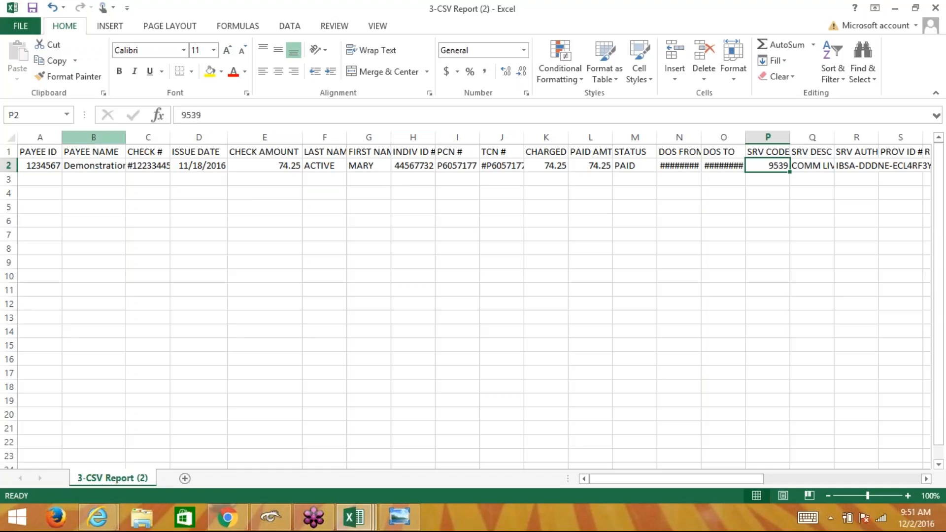
- Switch to the Remittance 835 Search page in Internet Explorer to view its search fields
left_click(227, 517)
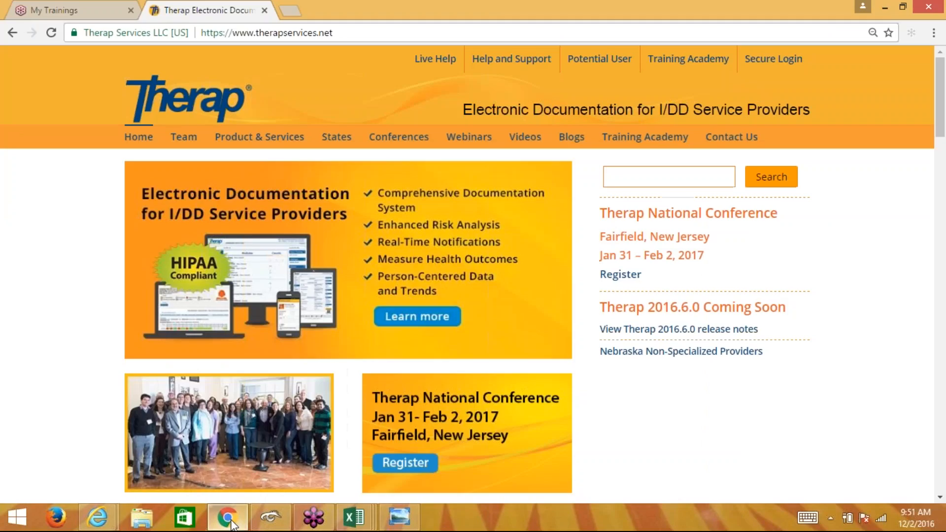
mouse_move(97, 517)
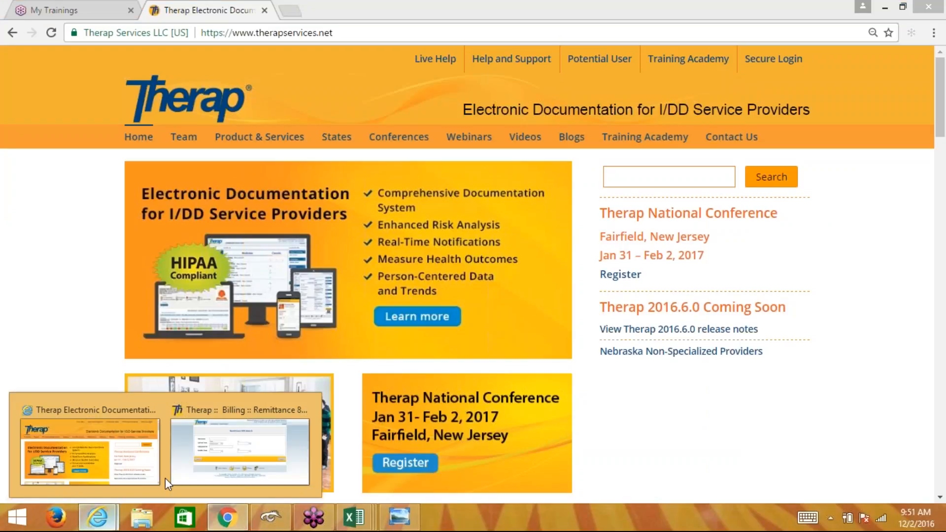
left_click(232, 444)
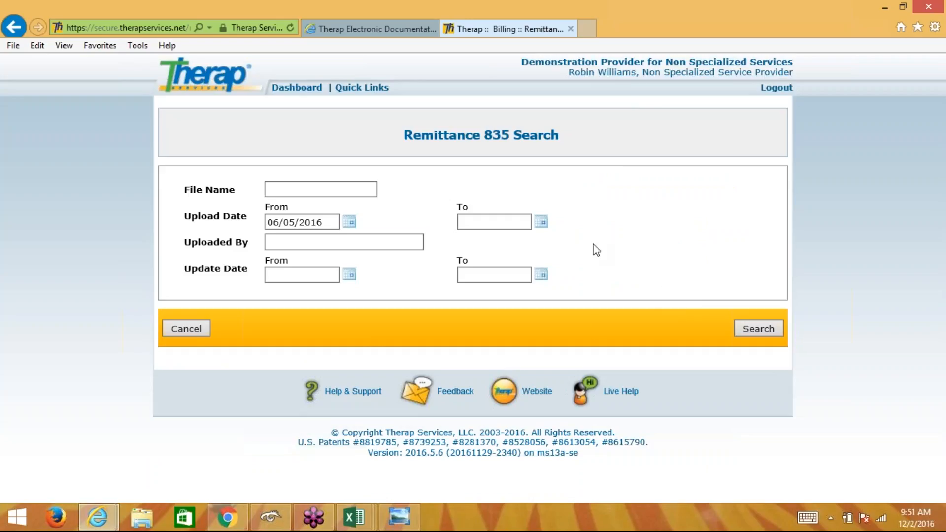
left_click(936, 31)
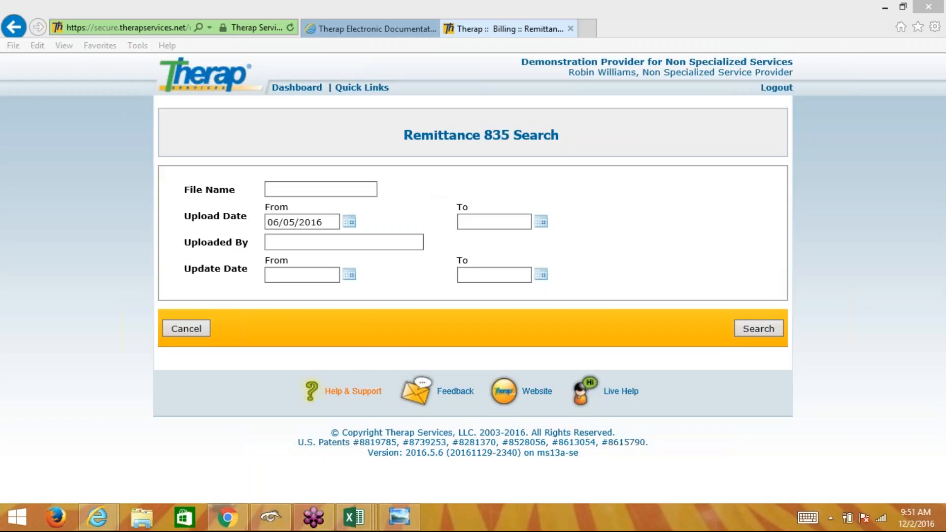
- In Excel's 3-CSV Report (2), examine the row 2 entries across the service and adjustment group, code and amount columns, and back
mouse_move(351, 528)
left_click(474, 441)
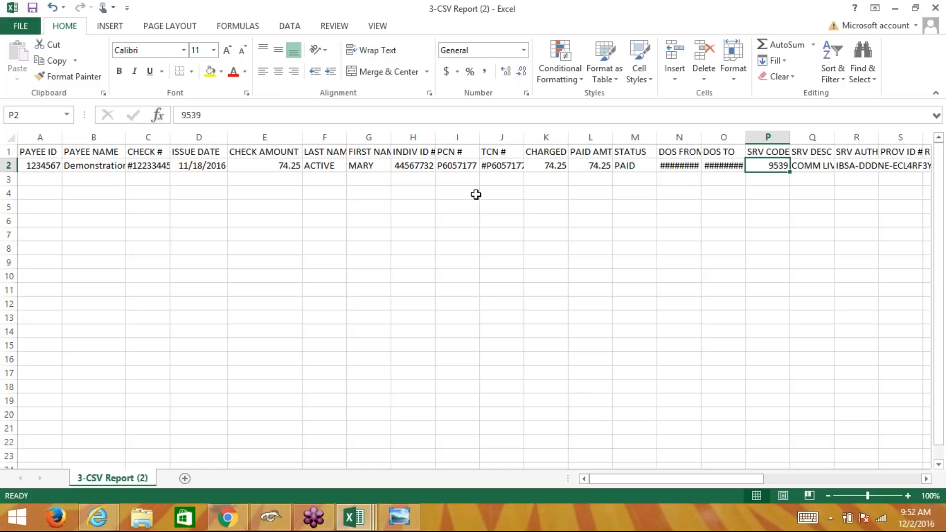
left_click(468, 166)
key("Right")
key("Right")
key("Right")
key("Right")
key("Right")
key("Right")
key("Right")
key("Right")
key("Right")
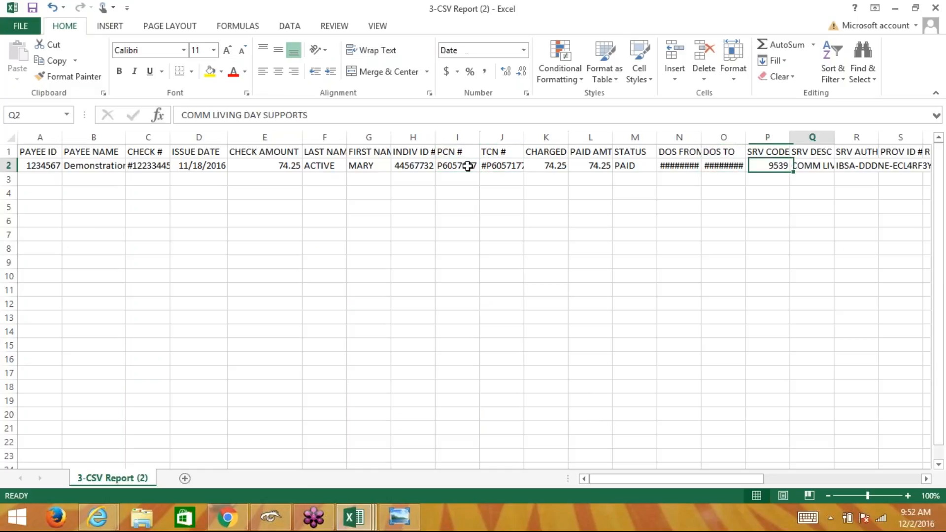
left_click(746, 41)
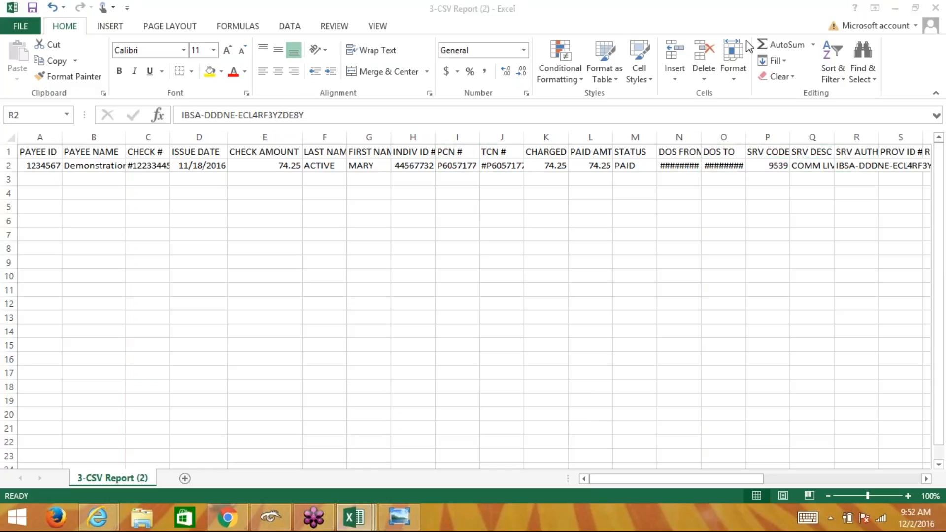
key("Right")
key("Right")
key("Right")
key("Right")
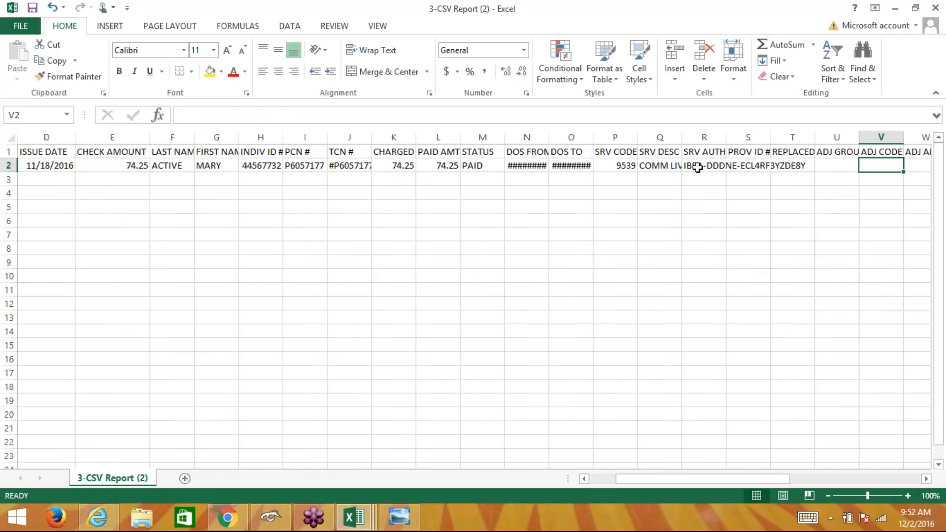
key("Right")
key("Right")
key("Right")
key("Right")
key("Right")
key("Right")
key("Right")
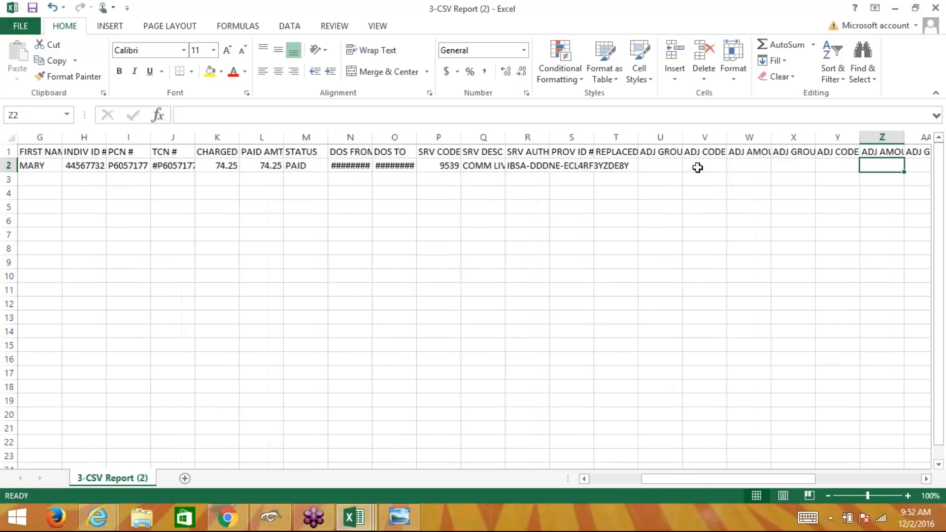
key("Right")
key("Right")
key("Right")
key("Right")
key("Right")
key("Right")
key("Right")
key("Right")
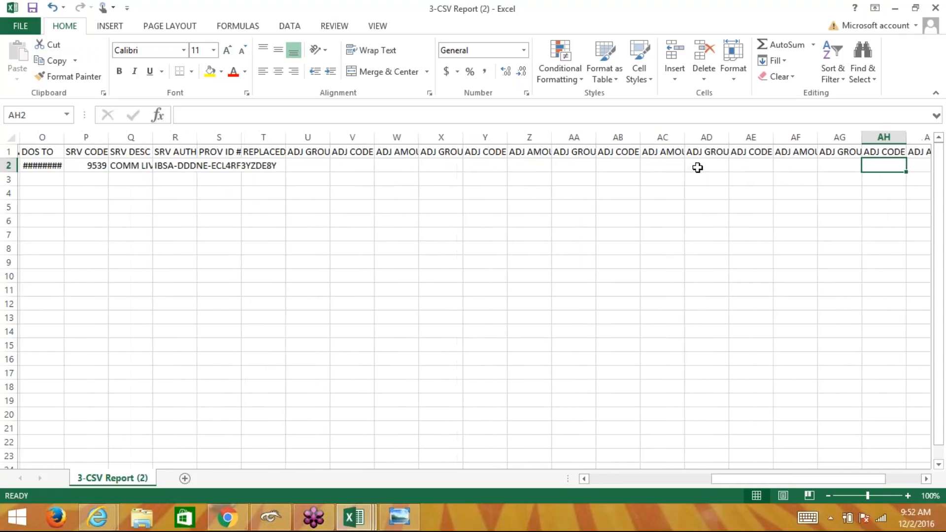
key("Left")
key("Left")
key("Left")
key("Left")
key("Left")
key("Left")
key("Left")
key("Left")
key("Left")
key("Left")
key("Left")
key("Left")
key("Left")
key("Left")
key("Left")
key("Left")
key("Left")
key("Left")
key("Left")
key("Left")
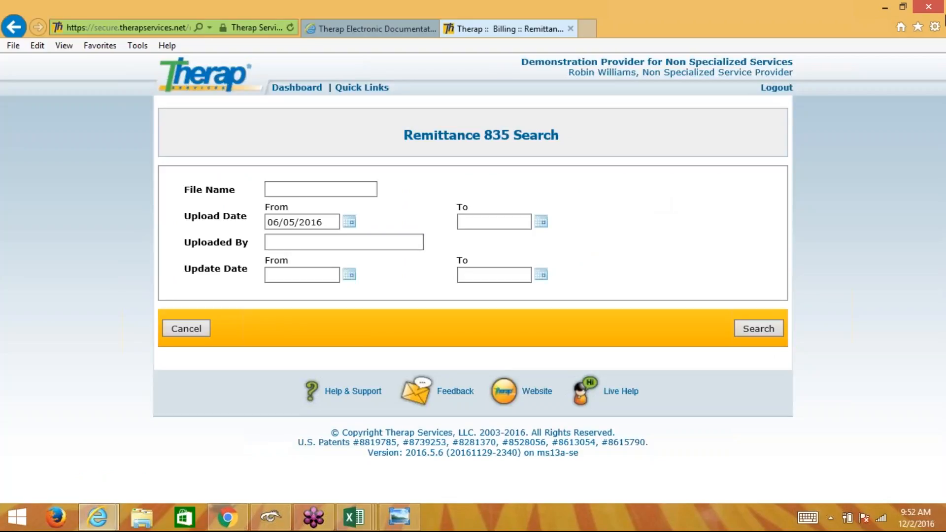
- Return to the Remittance 835 Search page in Internet Explorer and go back to the dashboard
left_click(932, 30)
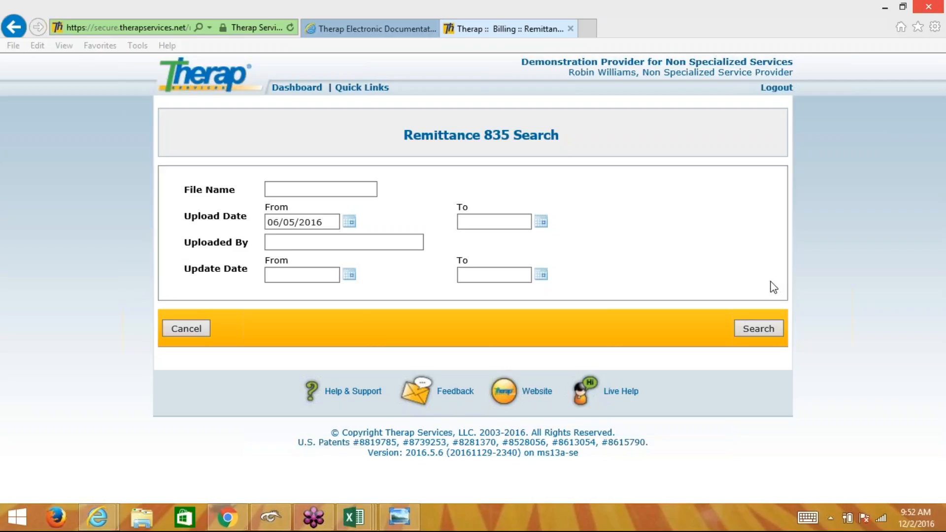
left_click(597, 221)
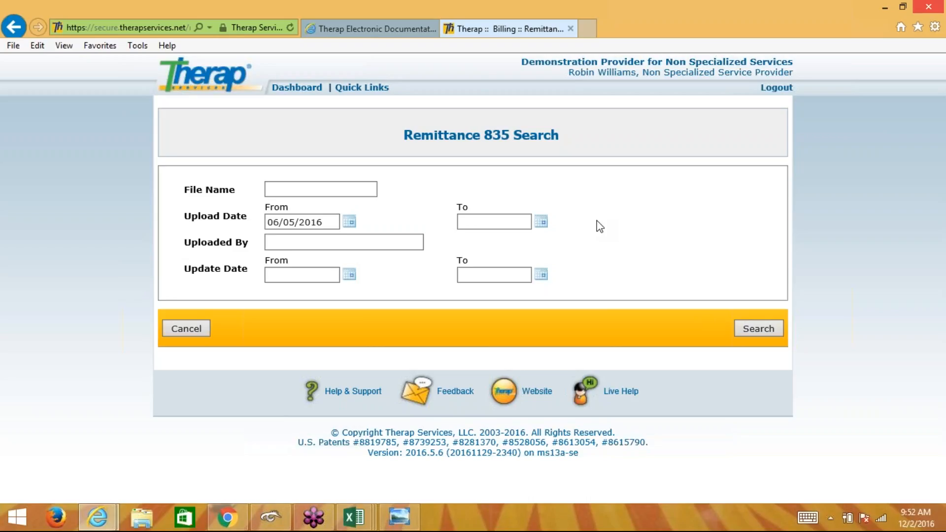
left_click(296, 87)
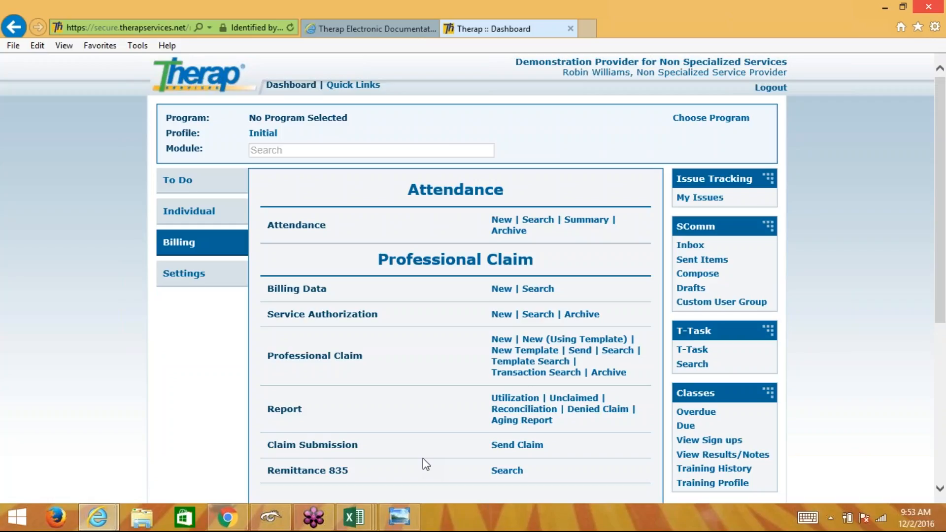
left_click(233, 519)
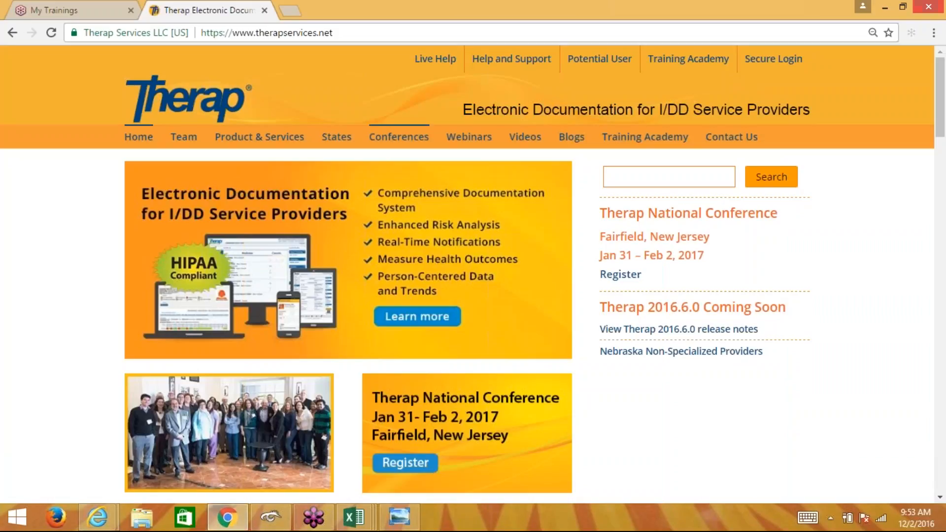
left_click(749, 31)
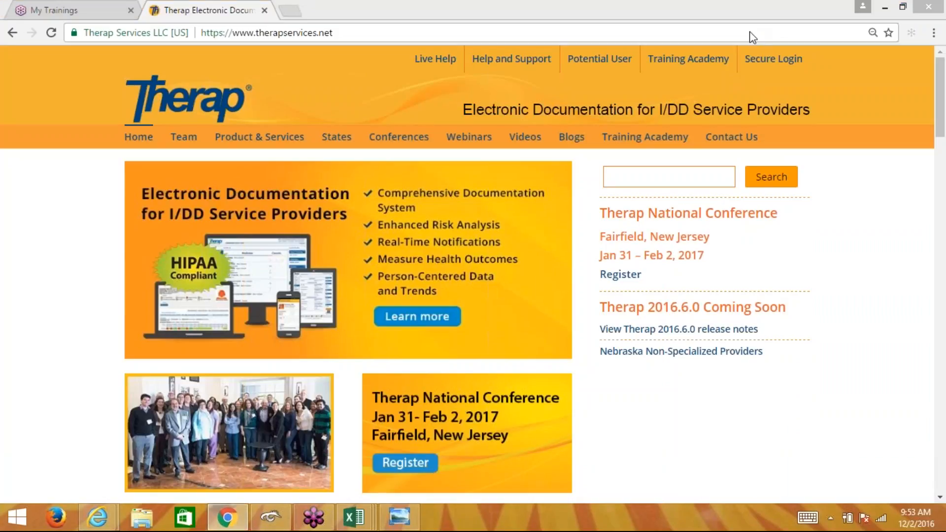
left_click(749, 31)
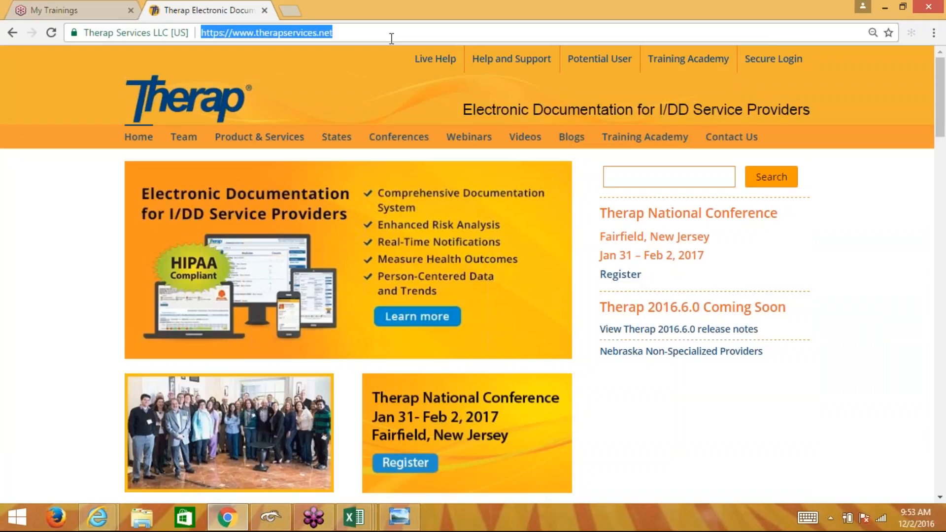
type("www.the")
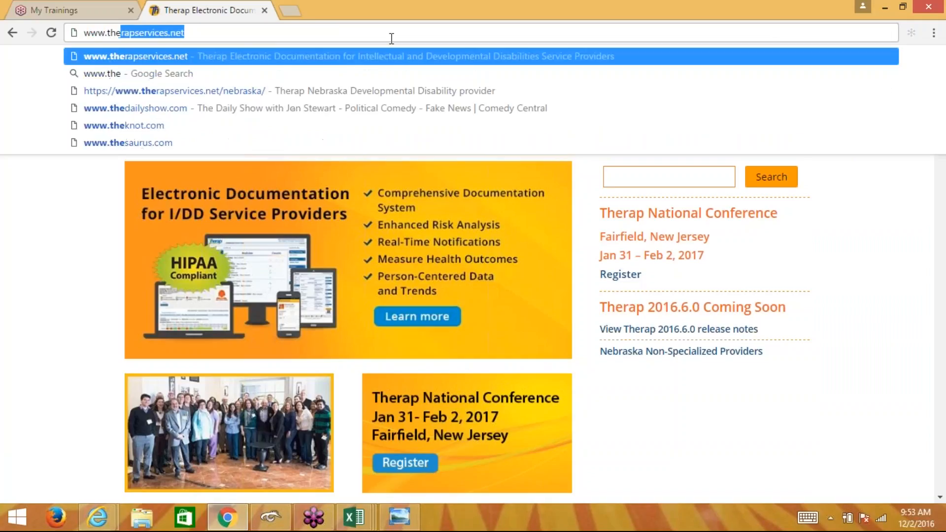
type("rapservices.net")
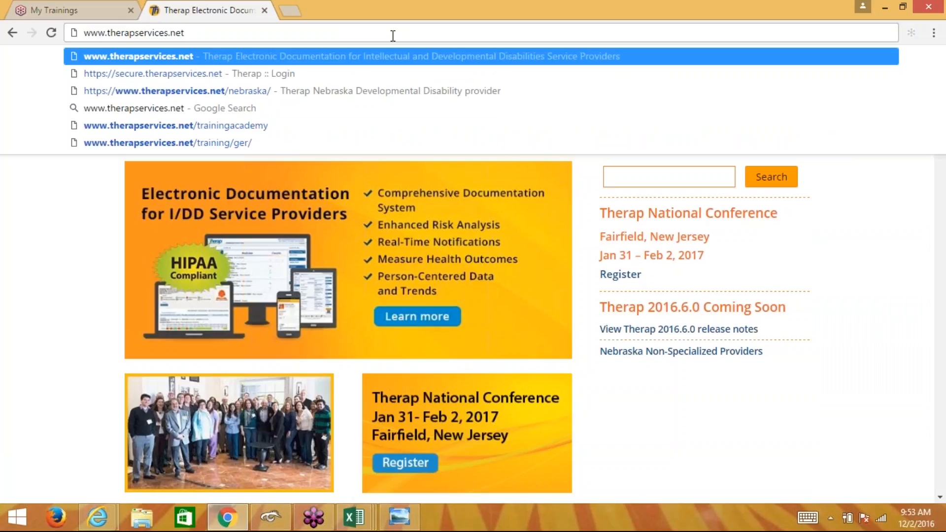
key("Return")
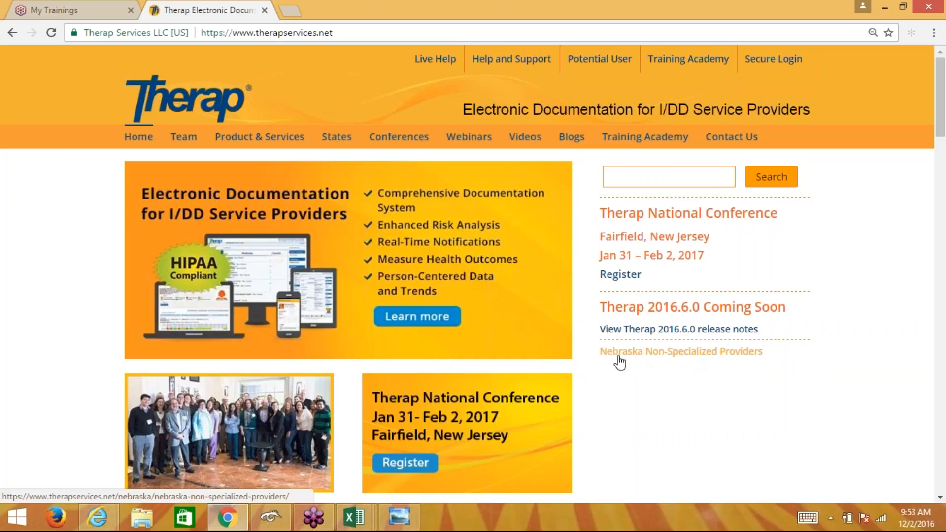
left_click(674, 350)
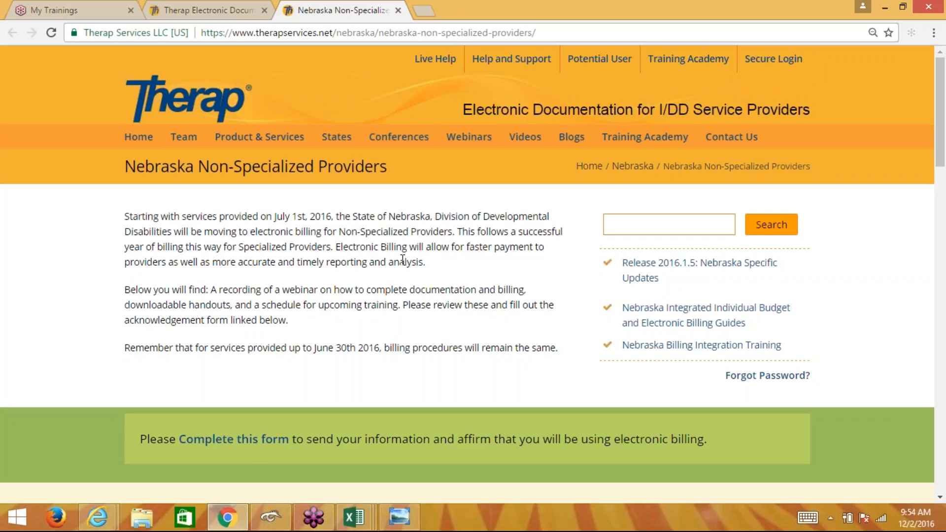
- Open the Forgot Password request form, review its required fields, and return to the Nebraska Non-Specialized Providers page
left_click(743, 378)
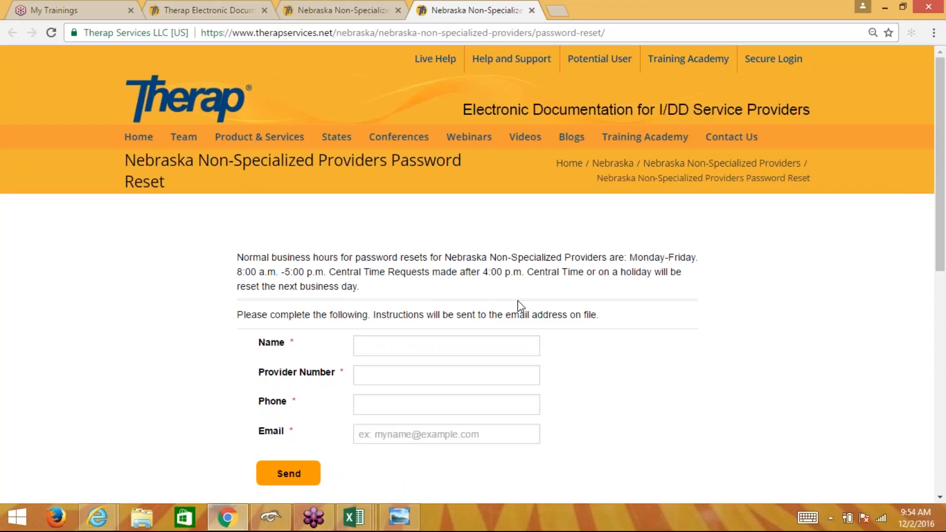
scroll(520, 307, "down", 1)
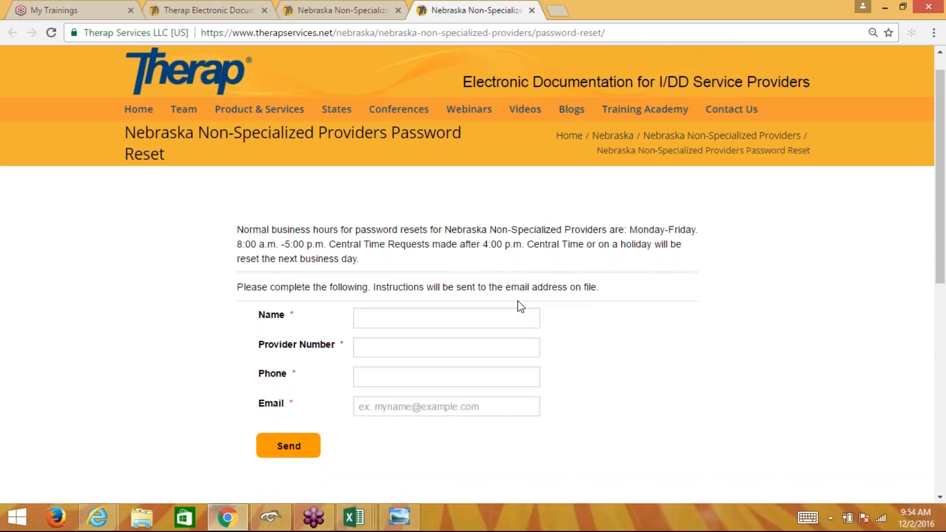
key("ctrl+shift+Tab")
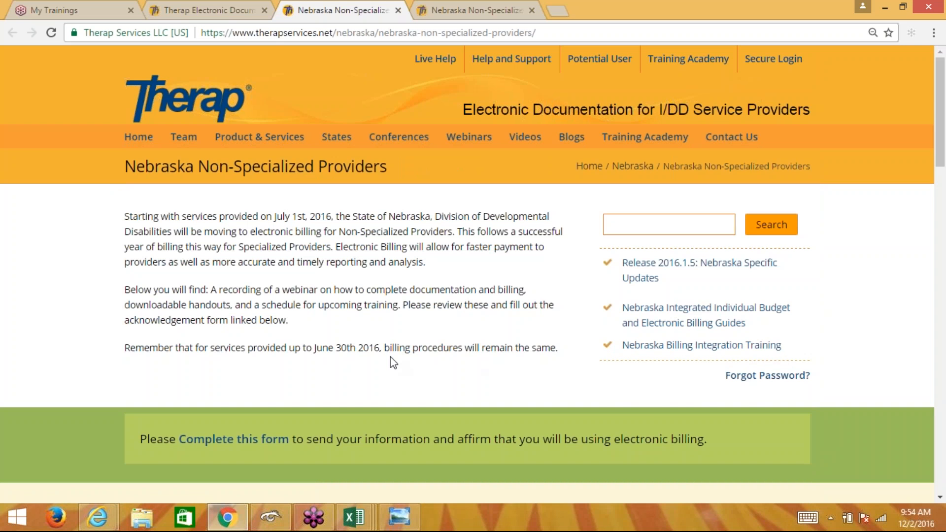
- Find the Download EOB Report guide in the User Guides section, review its instructions, and close the PDF
scroll(390, 356, "down", 6)
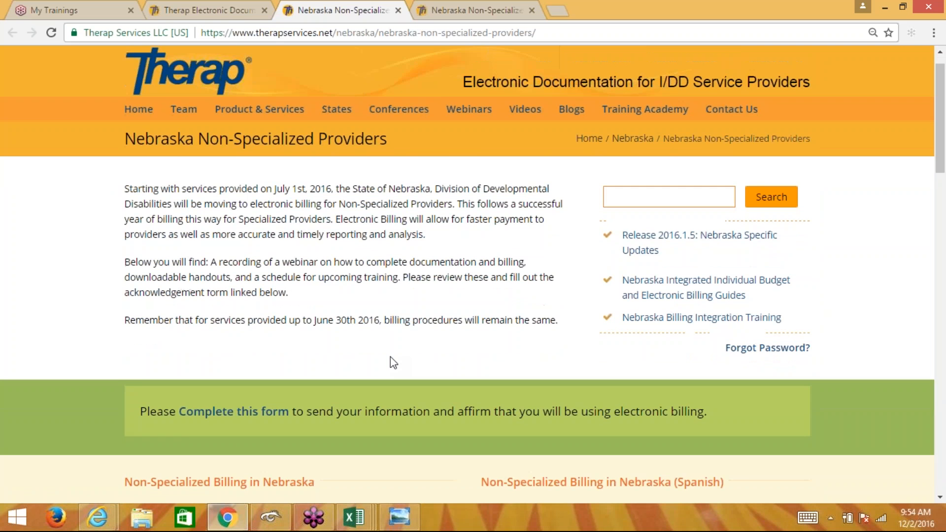
scroll(467, 275, "down", 7)
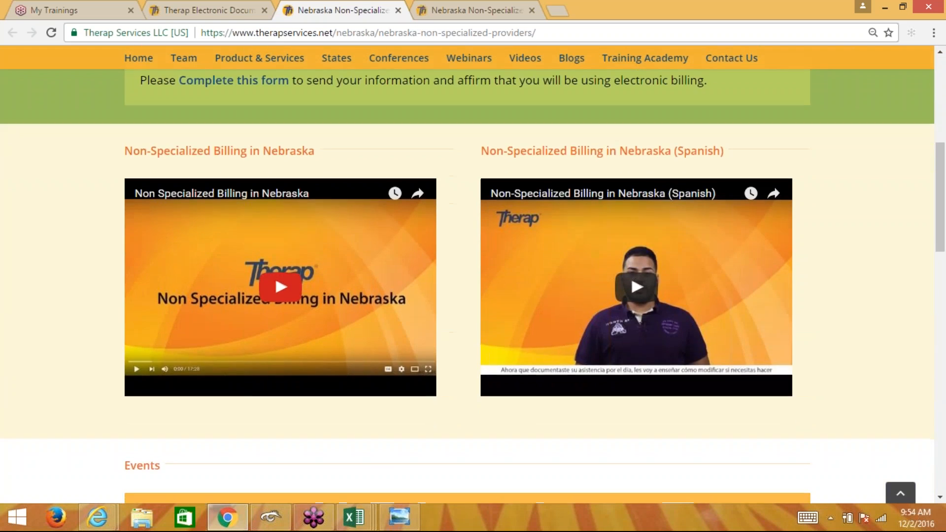
scroll(362, 168, "down", 2)
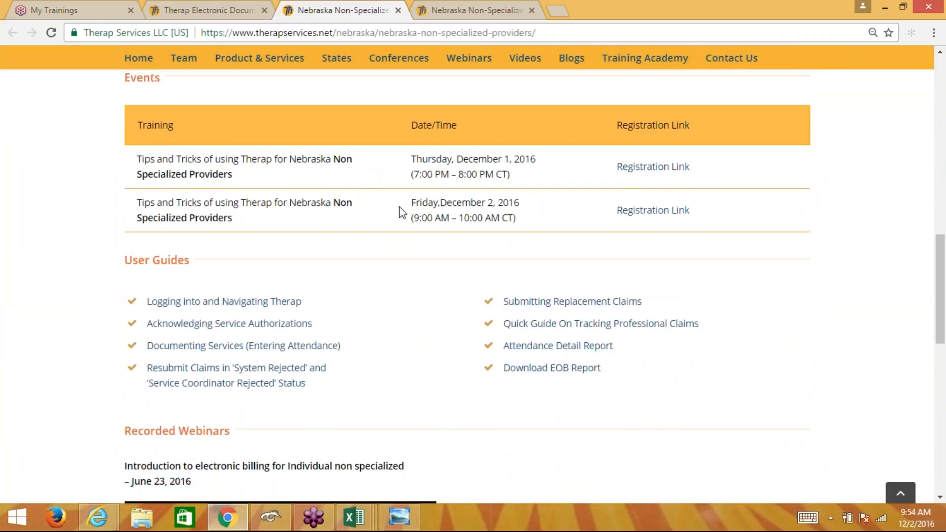
scroll(399, 207, "down", 2)
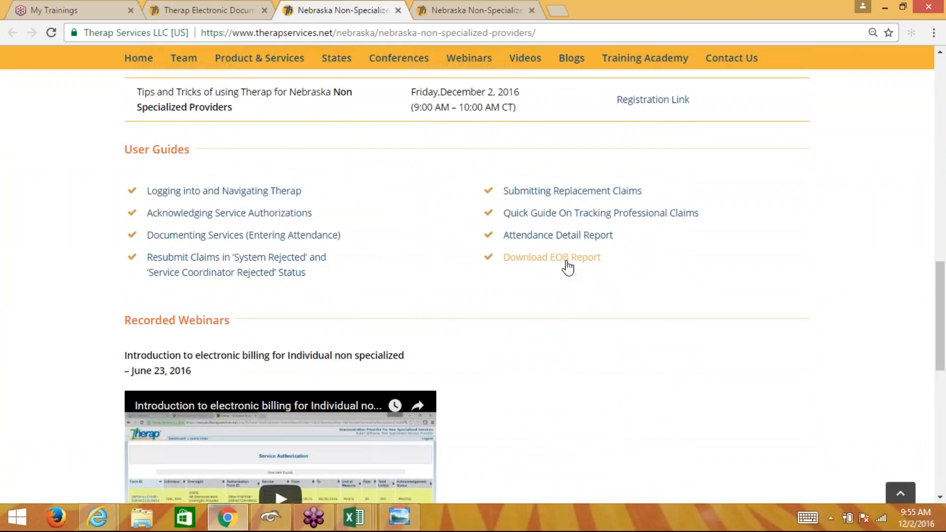
left_click(543, 265)
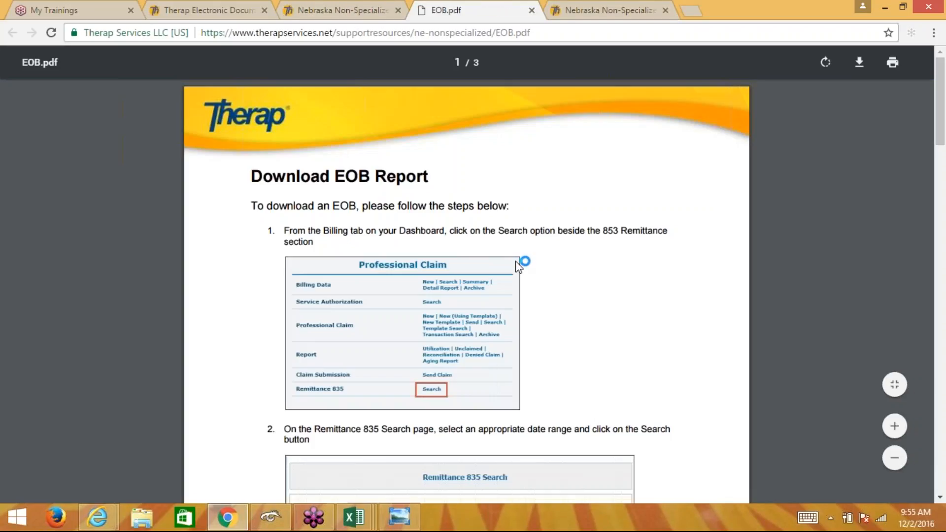
scroll(517, 263, "down", 1)
scroll(436, 355, "down", 2)
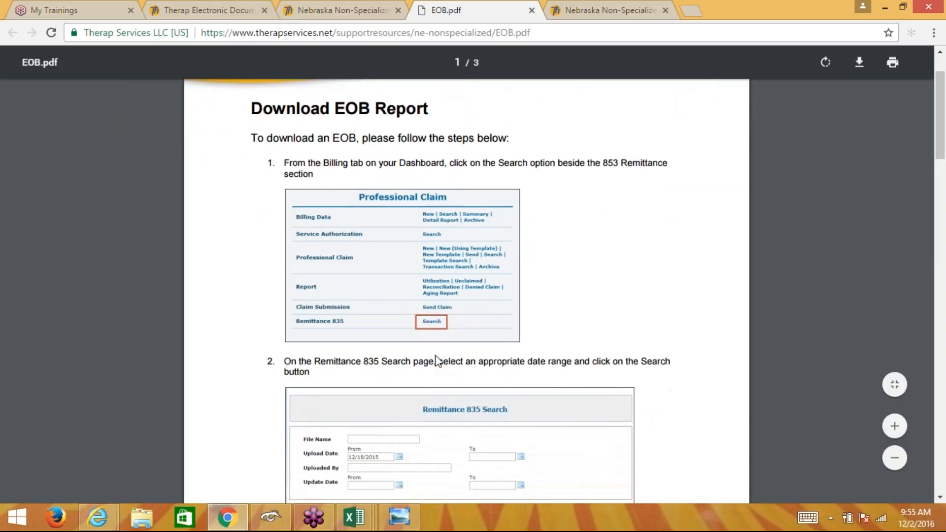
scroll(422, 312, "down", 4)
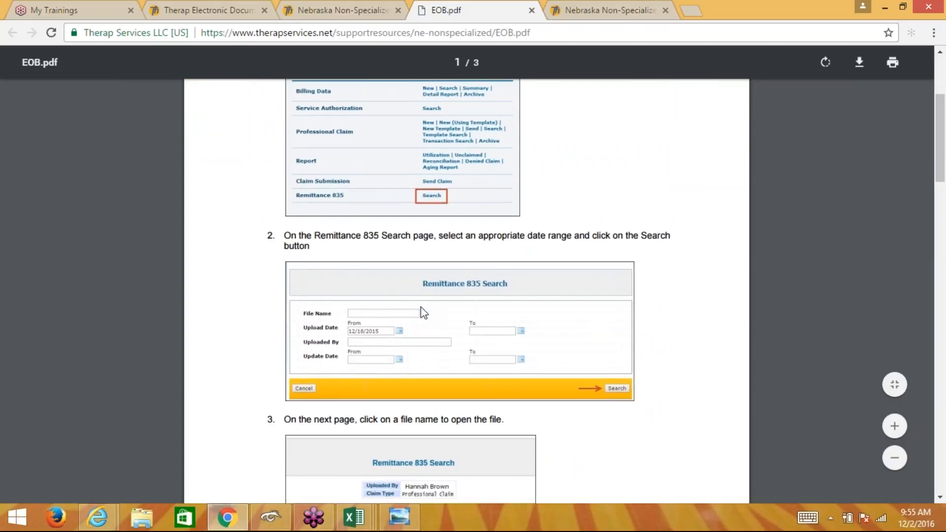
left_click(531, 11)
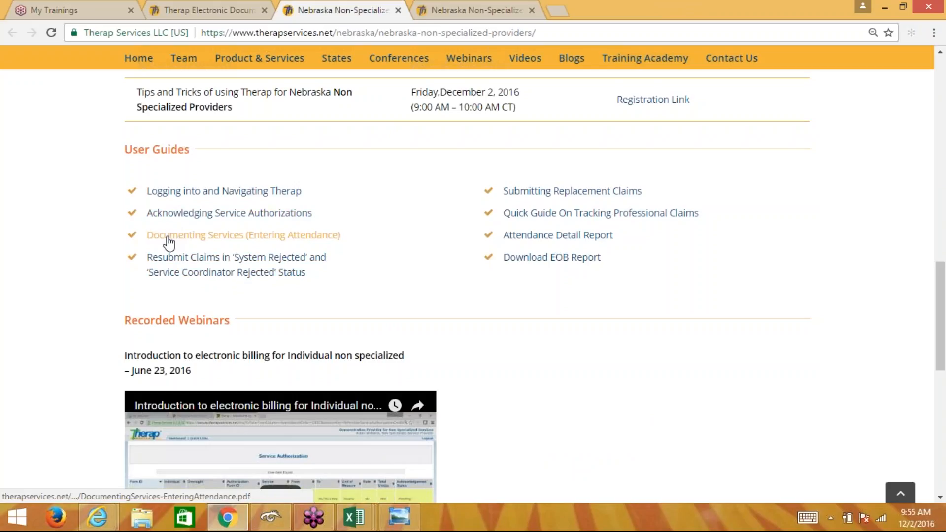
- Review the guide on resubmitting claims in 'System Rejected' and 'Service Coordinator Rejected' status, and return to the start of the providers page
left_click(251, 276)
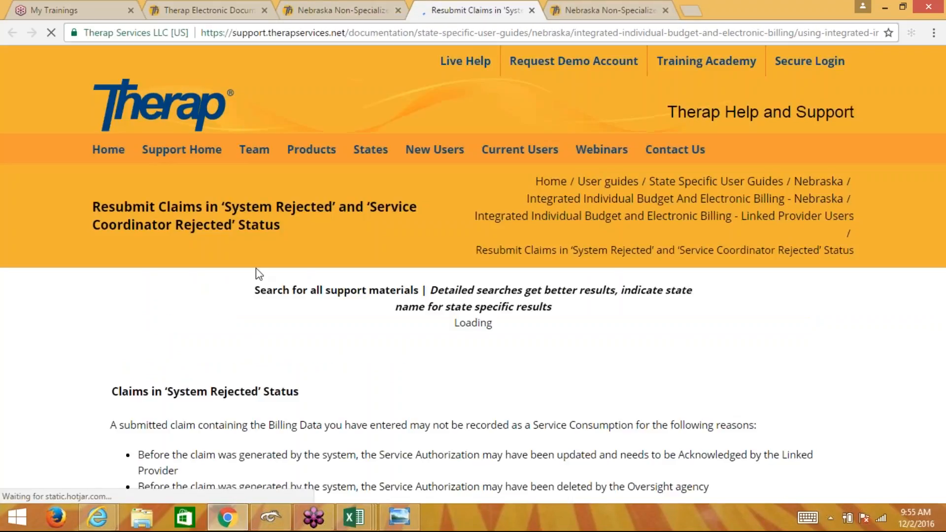
scroll(422, 246, "down", 8)
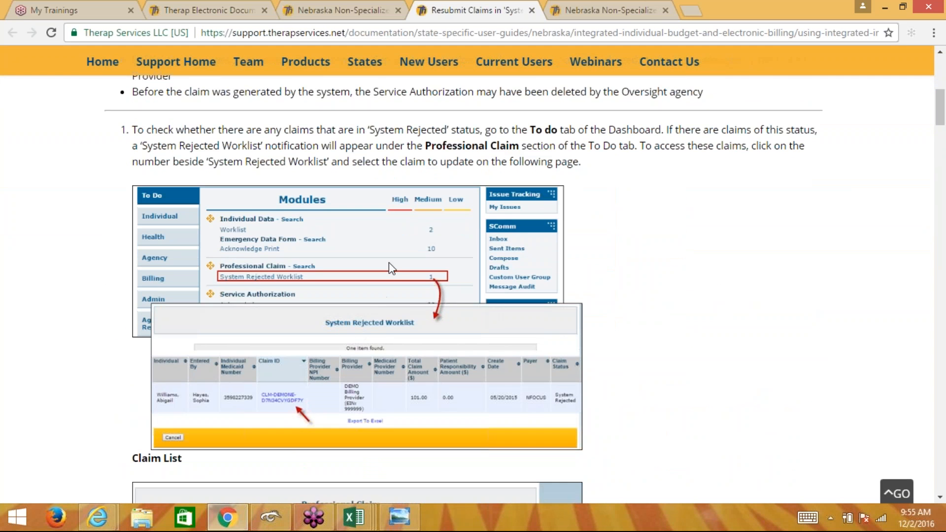
scroll(389, 262, "down", 1)
scroll(389, 262, "down", 4)
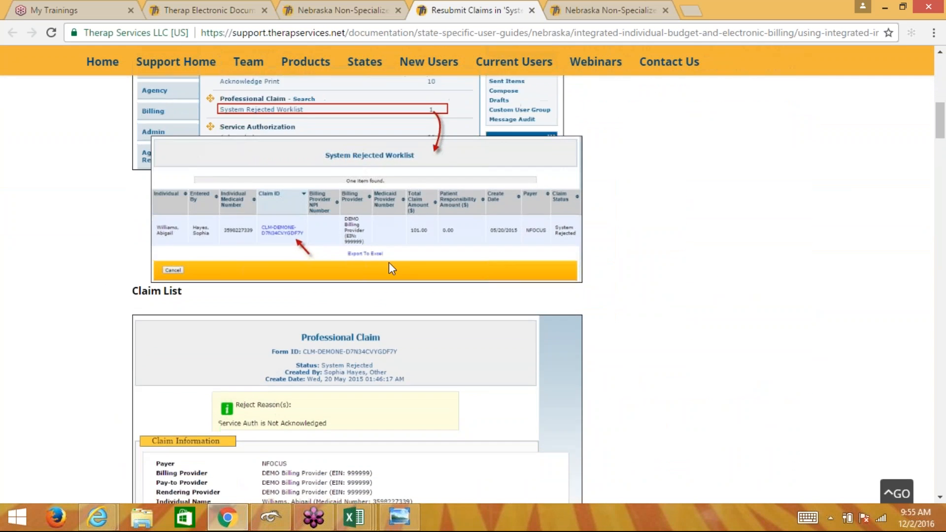
left_click(353, 8)
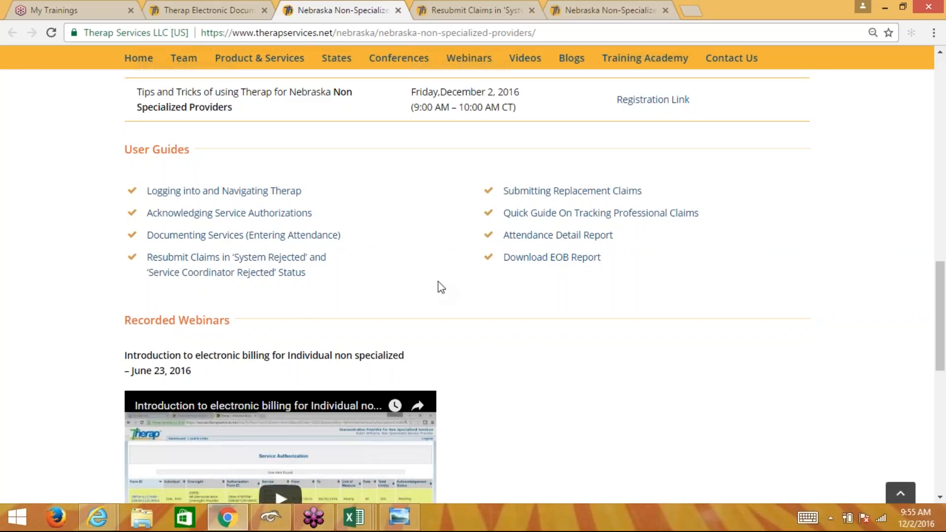
scroll(438, 288, "down", 1)
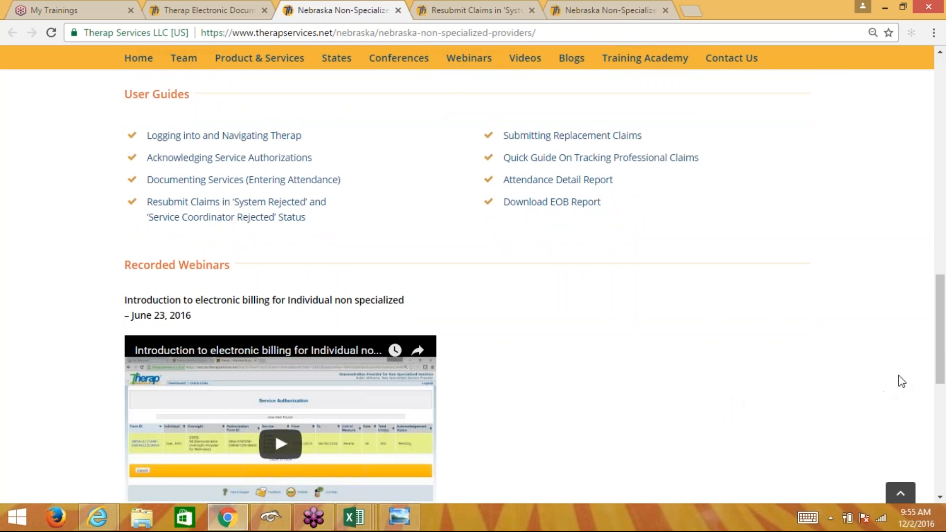
left_click_drag(941, 335, 944, 123)
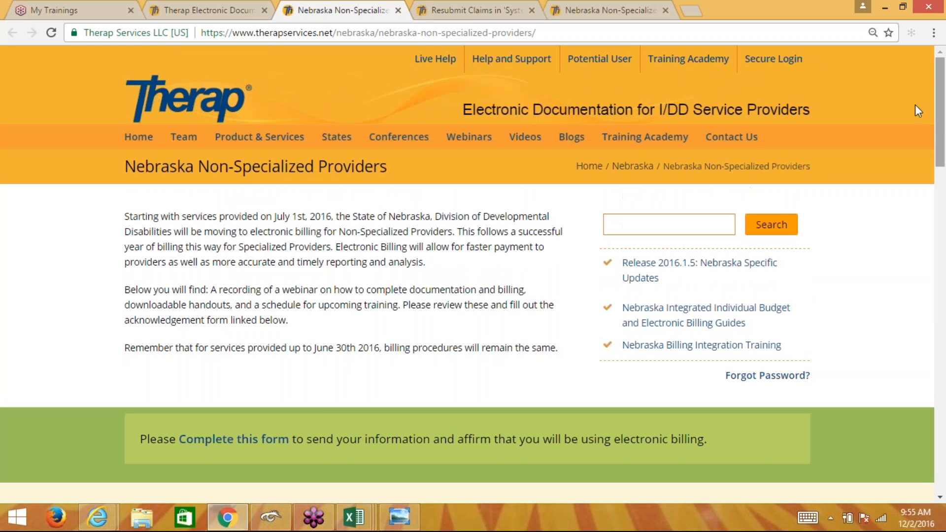